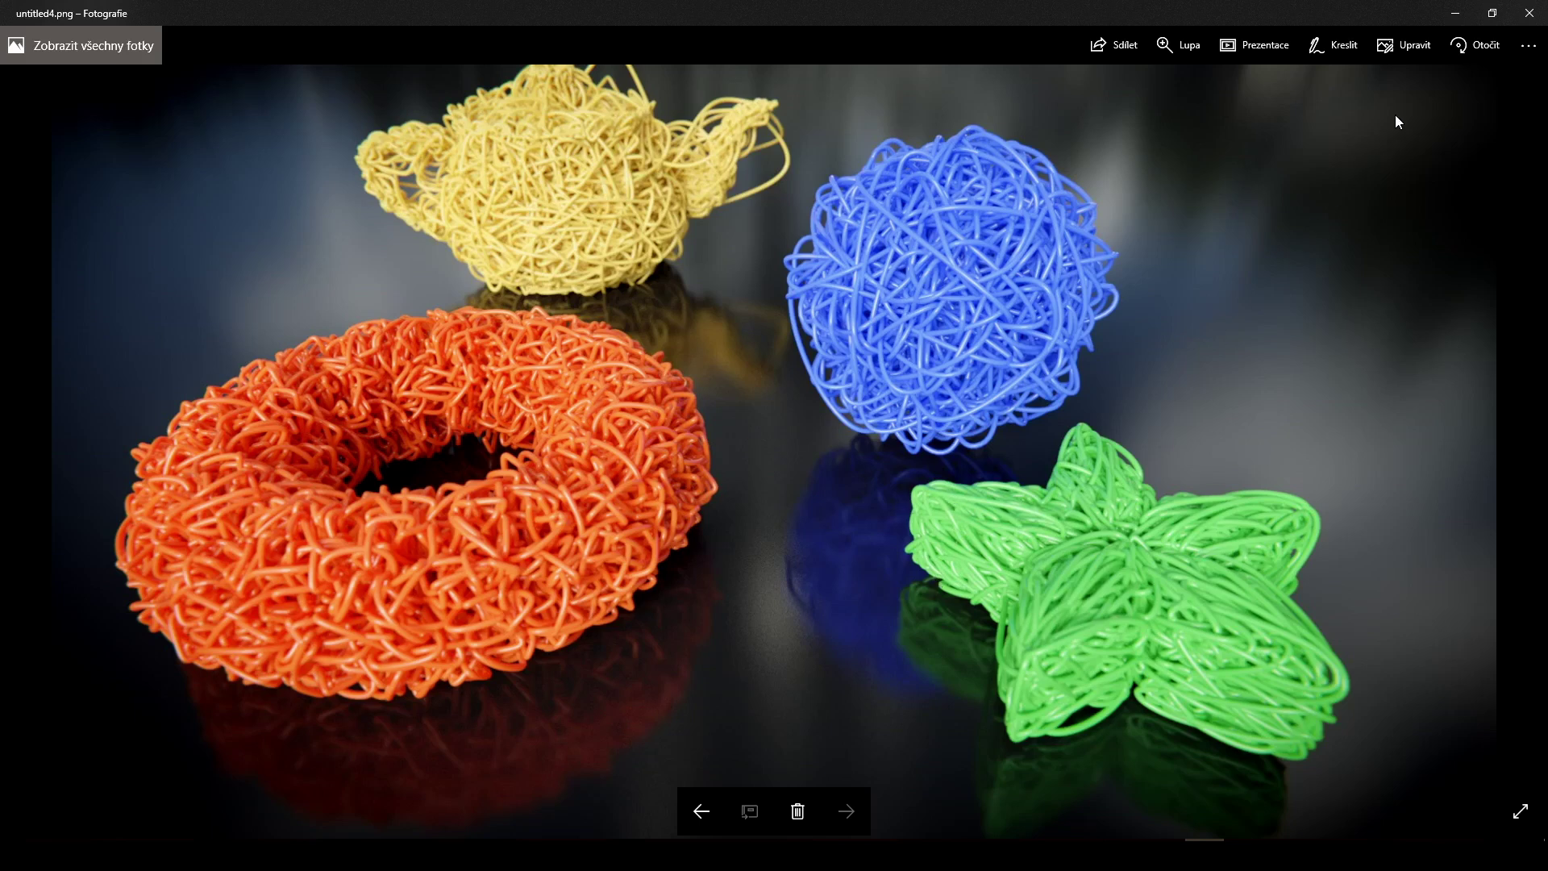
- Minimize the tangled-wire photo so the looping wire-figure clip shows in Photos
{"action": "left_click", "coordinate": [1457, 15]}
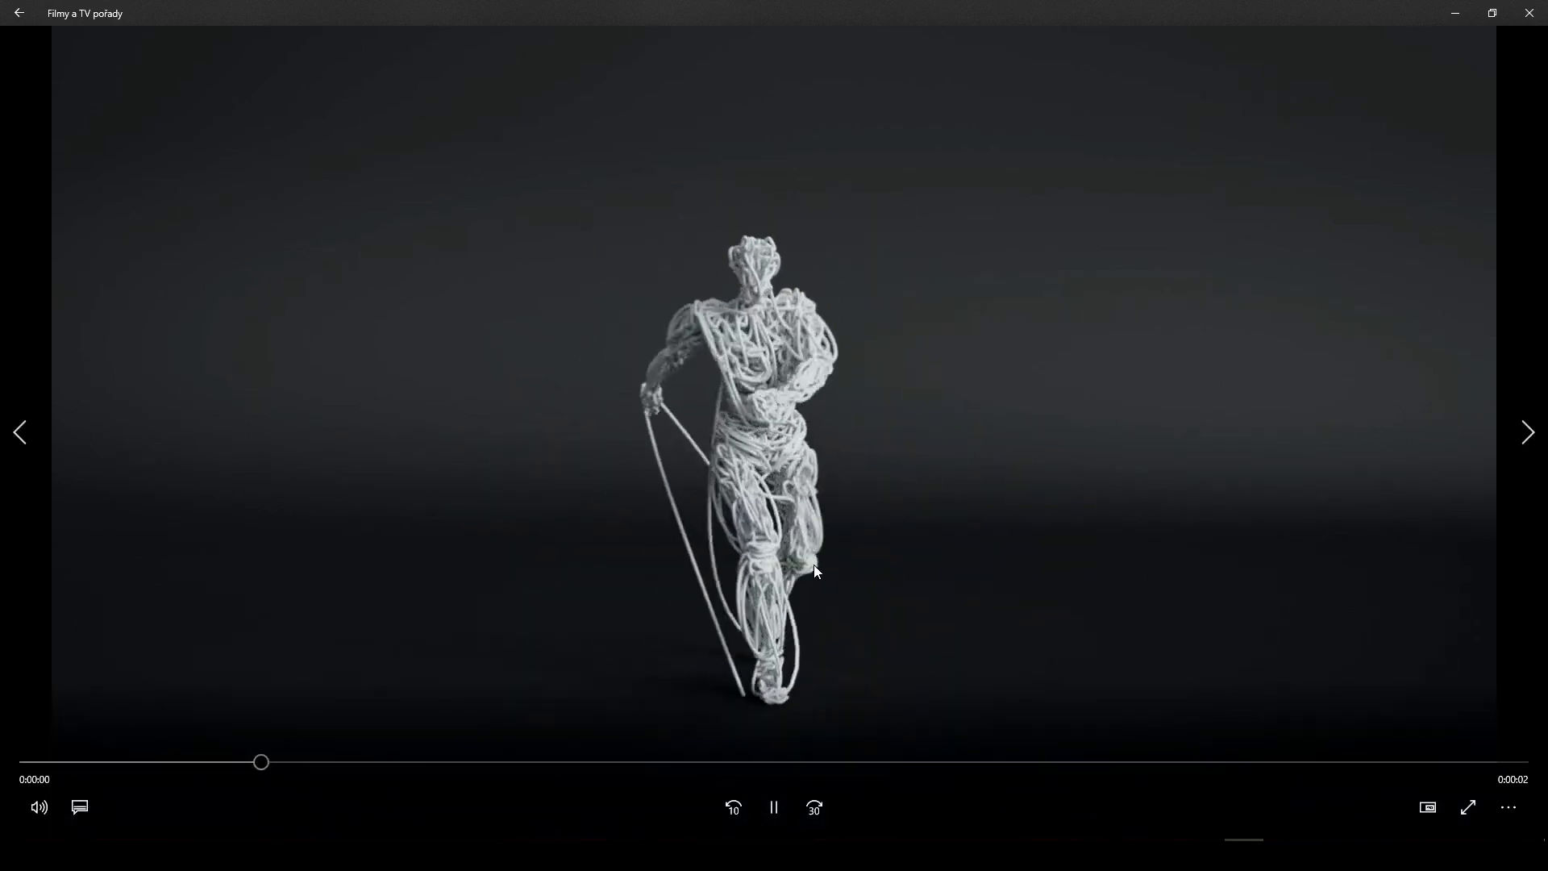
- Pause the dancing wire-figure clip and bring up Blender with Tutorial.blend
{"action": "left_click", "coordinate": [777, 806]}
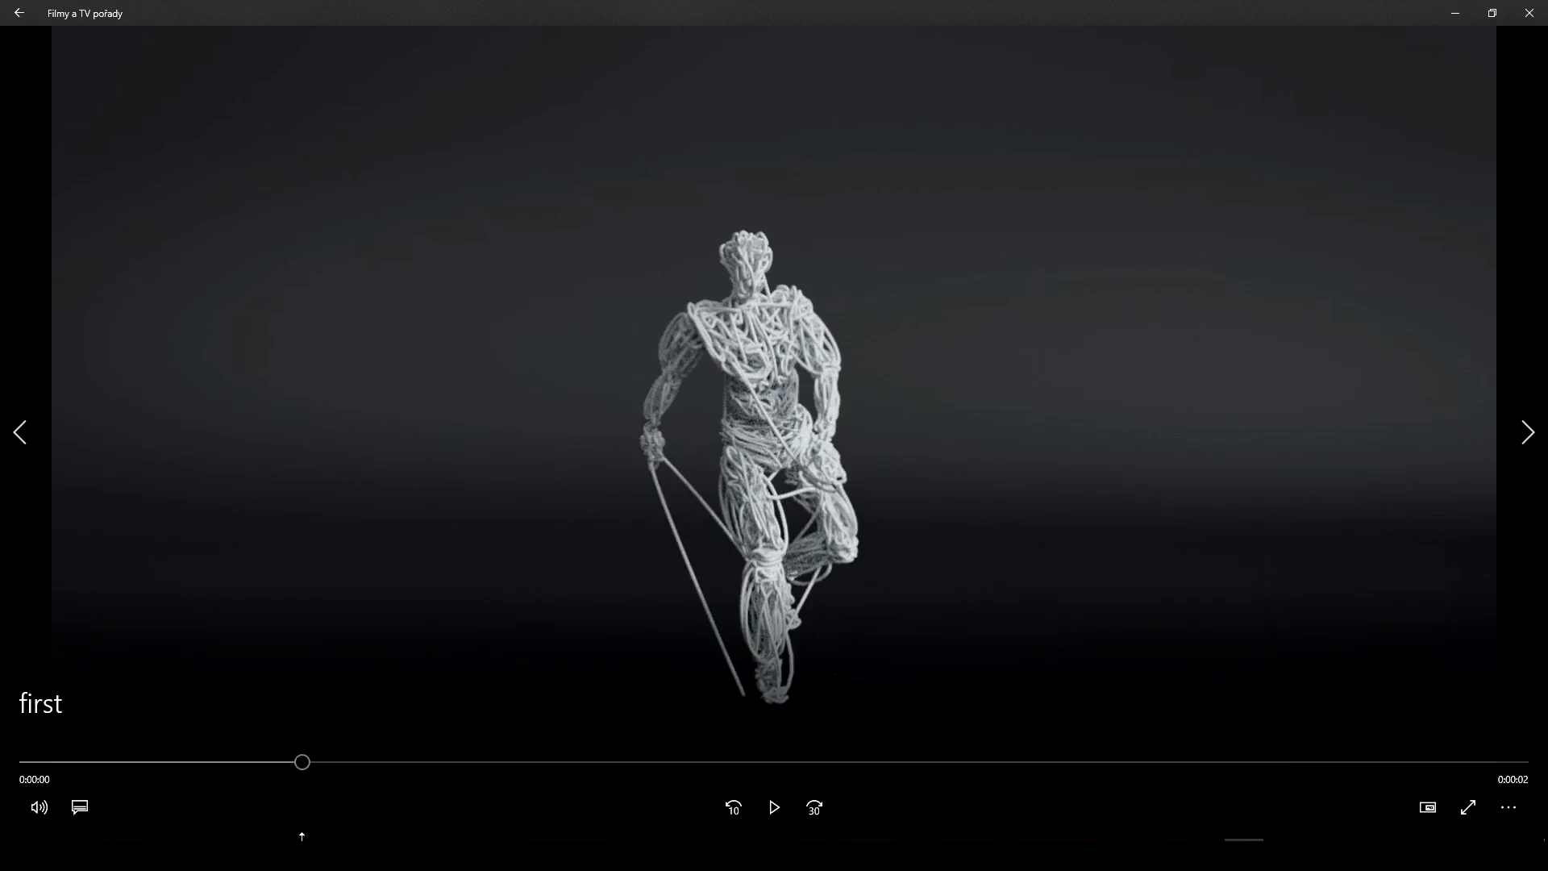
{"action": "mouse_move", "coordinate": [296, 855]}
{"action": "left_click", "coordinate": [293, 782]}
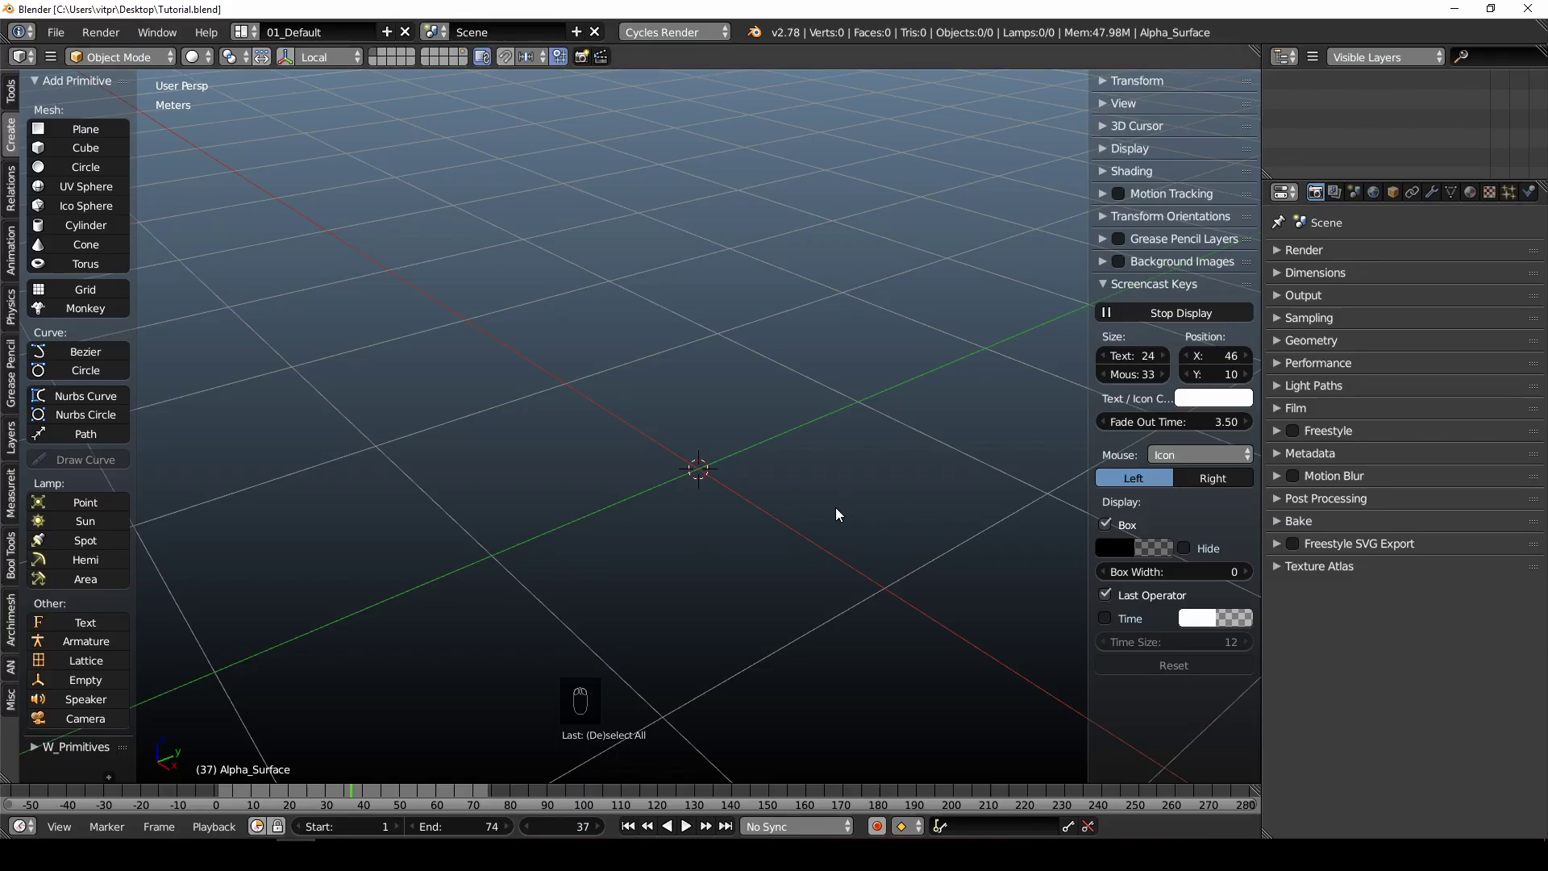
- Hide both N and T side panels of the 3D view
{"action": "key", "text": "n"}
{"action": "key", "text": "t"}
{"action": "middle_click_drag", "start_coordinate": [743, 531], "coordinate": [683, 507]}
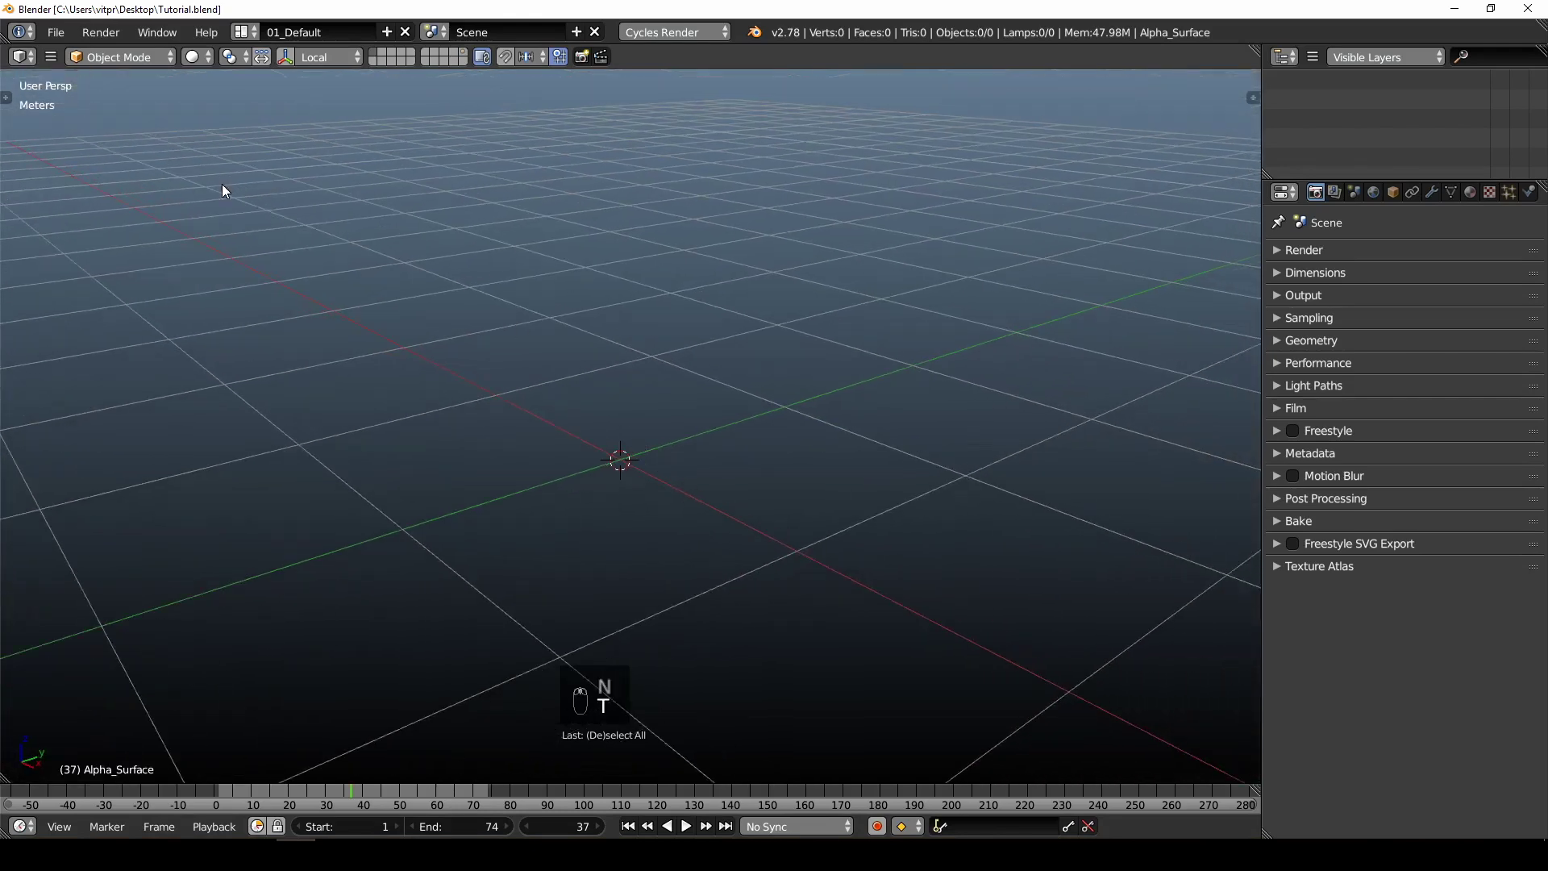
- Open User Preferences at the Add-ons list
{"action": "left_click", "coordinate": [53, 33]}
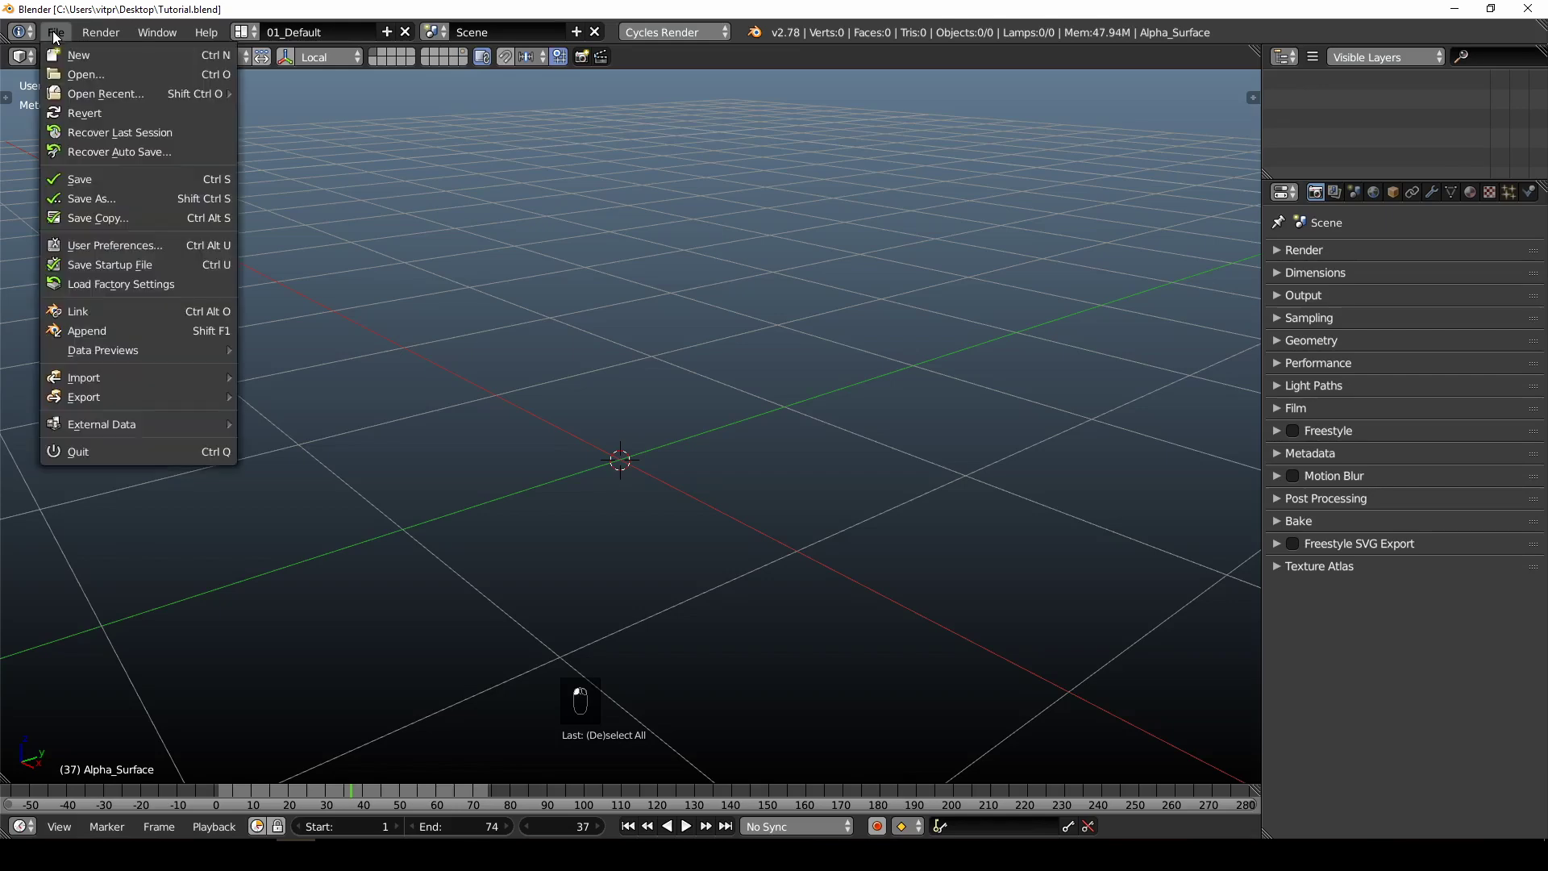
{"action": "left_click", "coordinate": [119, 245]}
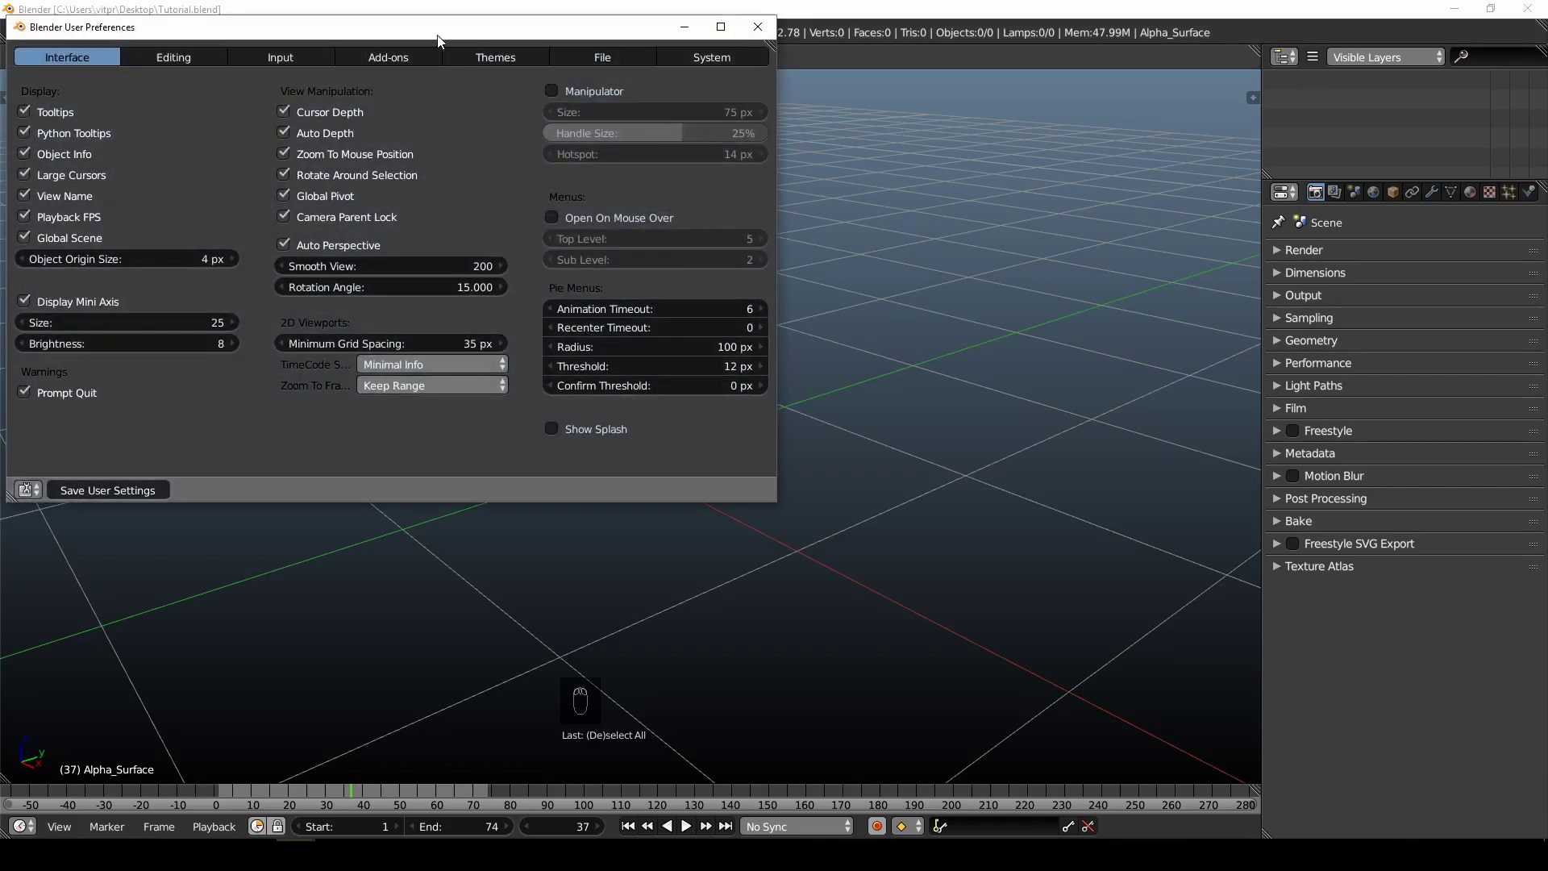
{"action": "left_click_drag", "start_coordinate": [433, 32], "coordinate": [488, 53]}
{"action": "left_click", "coordinate": [462, 82]}
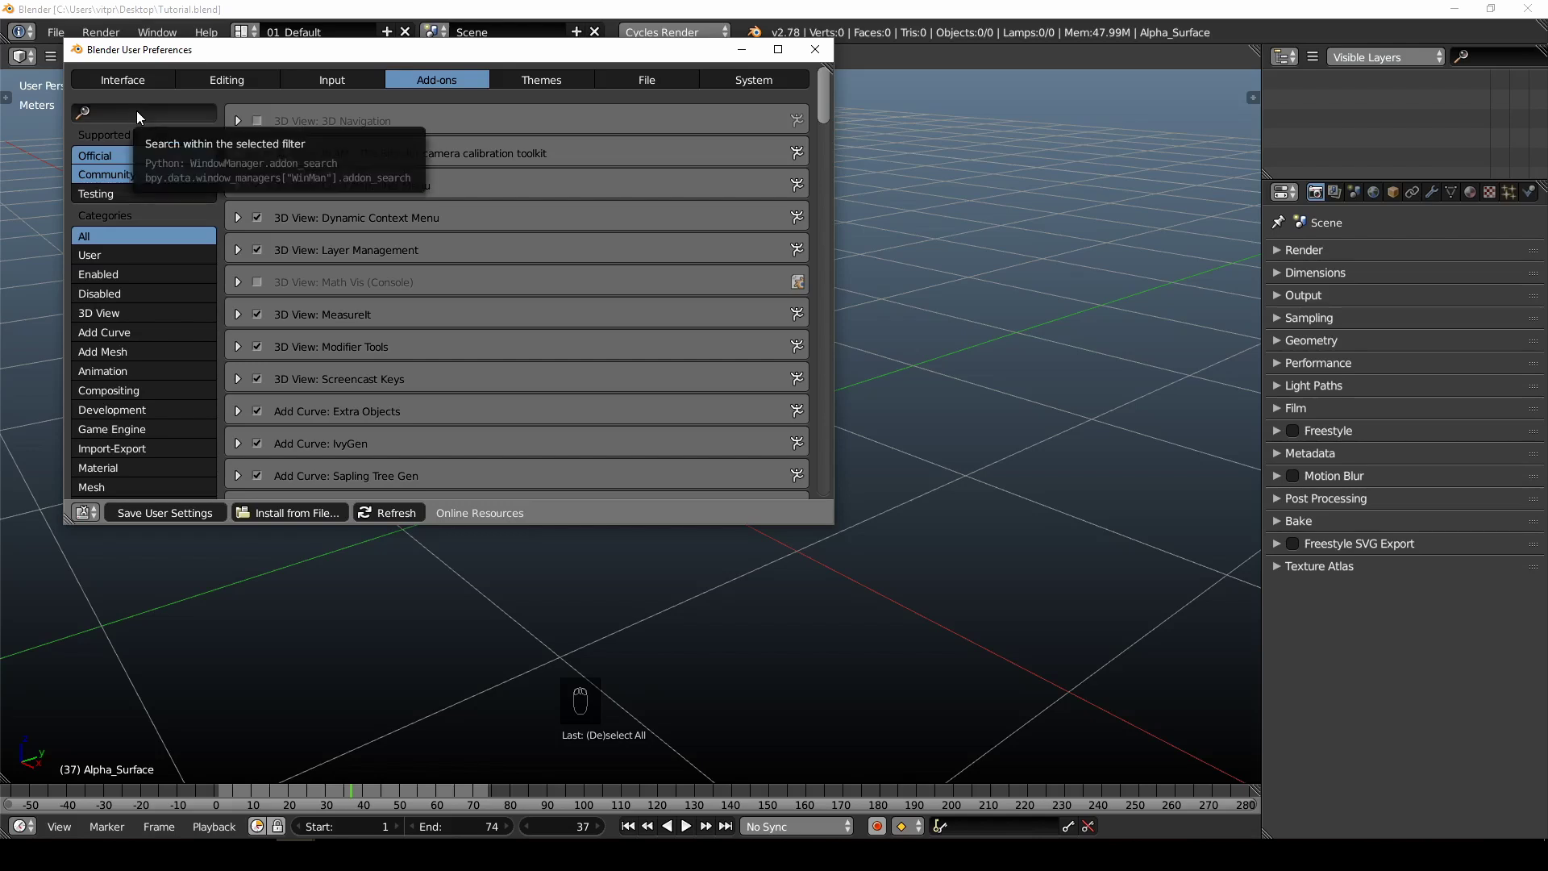
- Search add-ons for 'anima', confirm AnimAll and Animation Nodes are enabled, then close preferences
{"action": "left_click", "coordinate": [116, 106]}
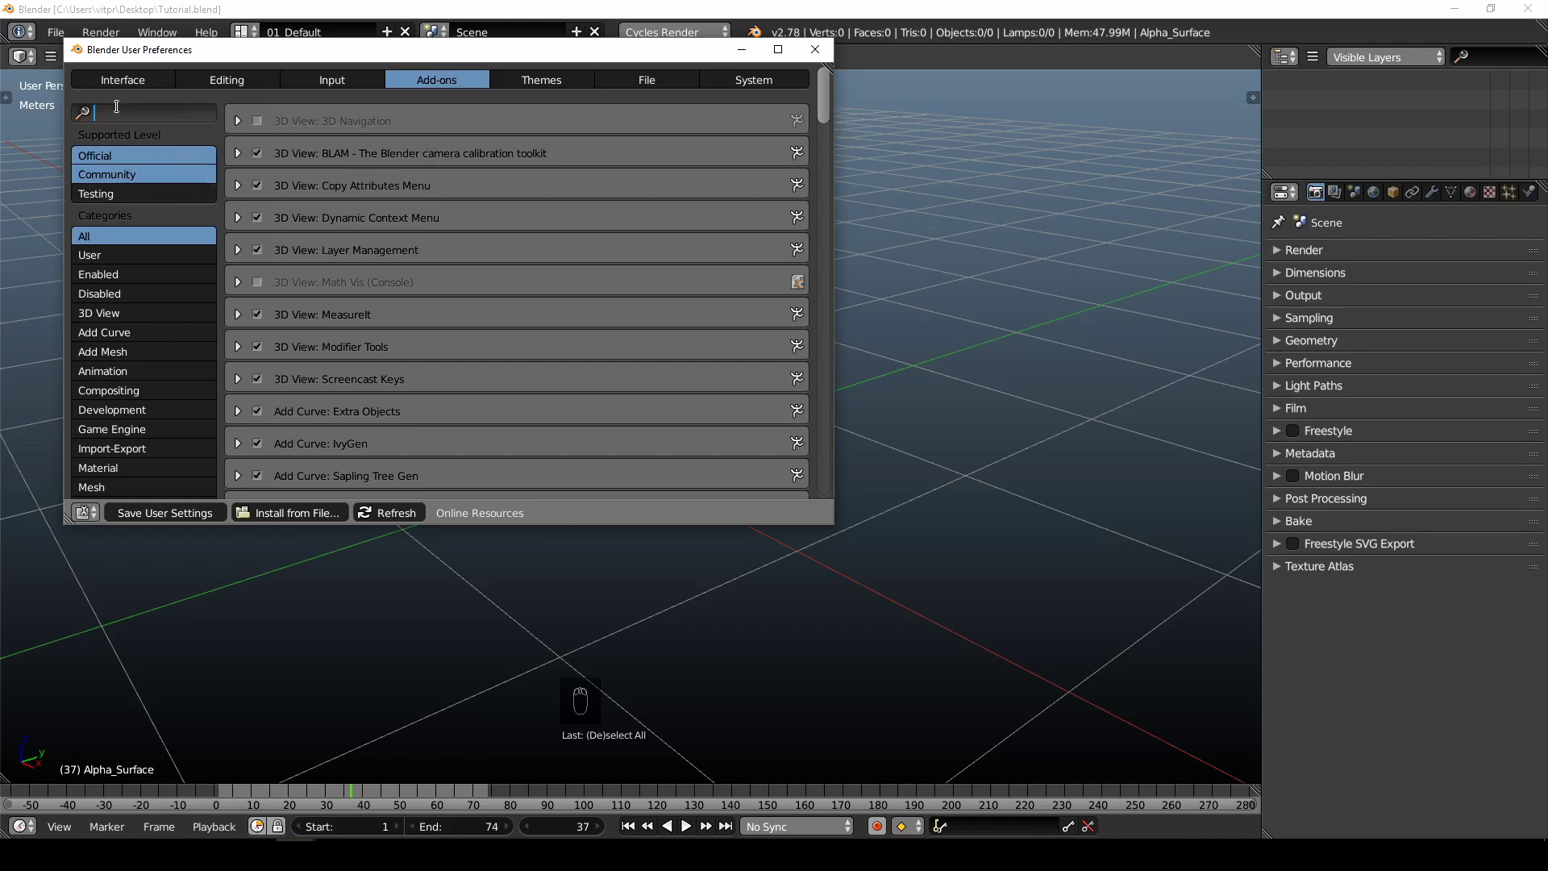
{"action": "type", "text": "anima"}
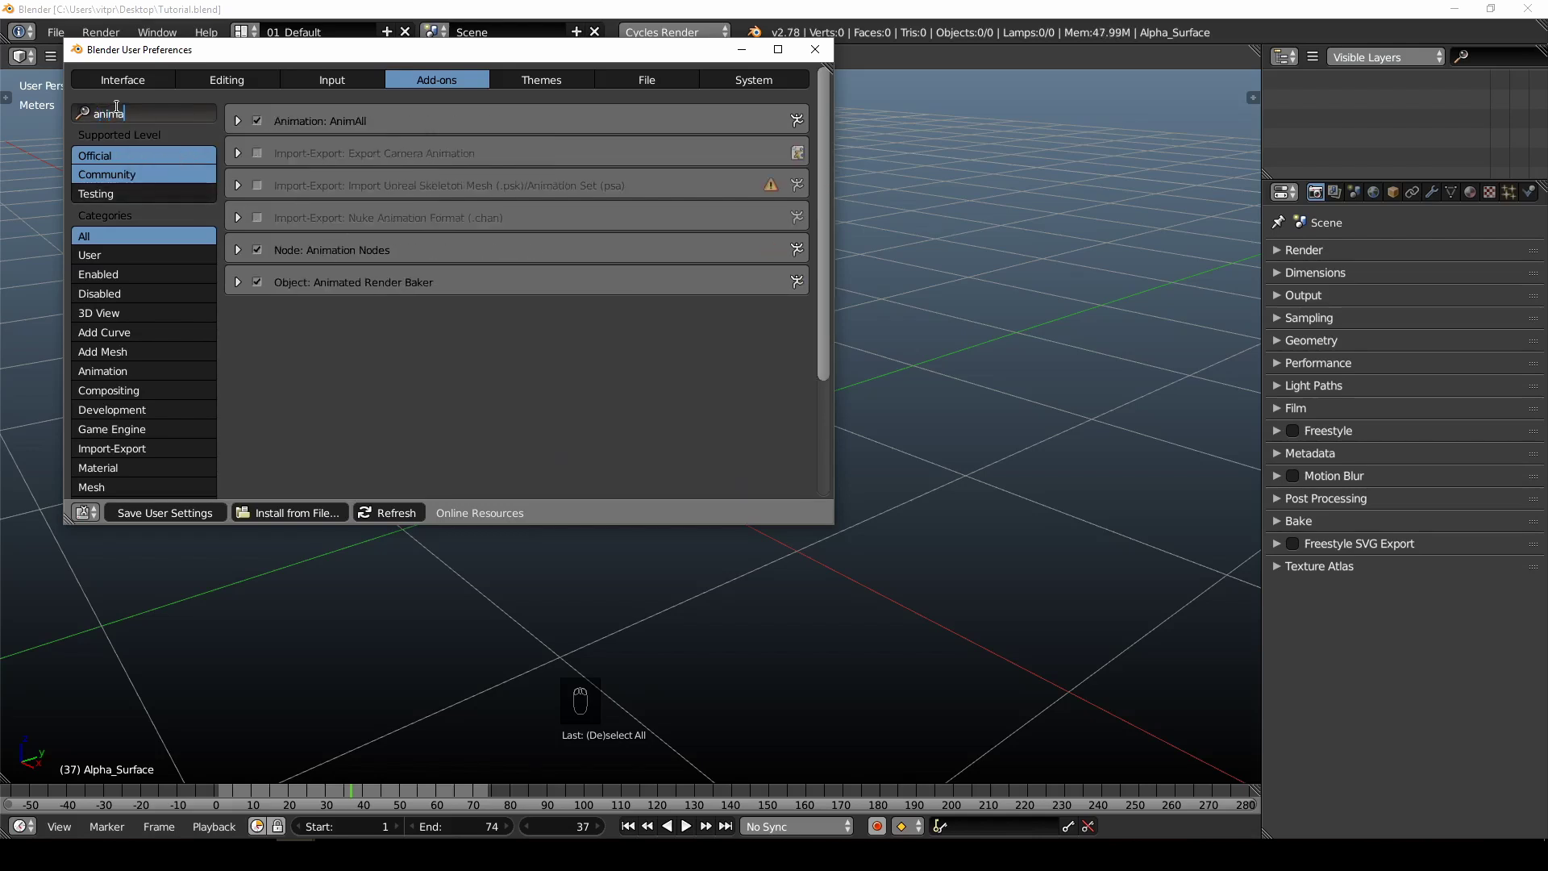
{"action": "key", "text": "Return"}
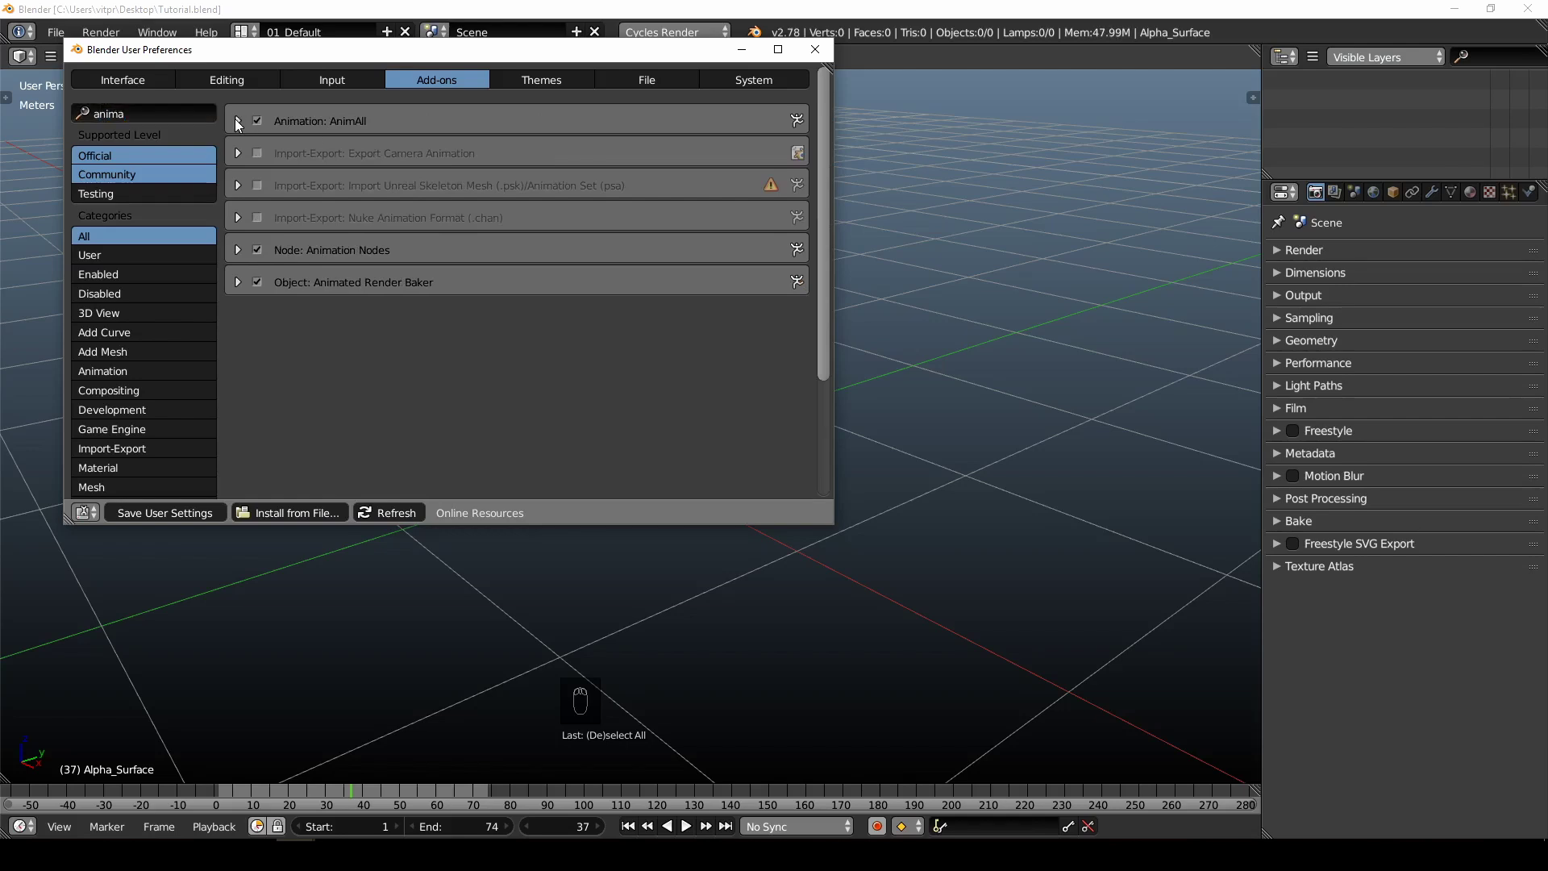
{"action": "left_click", "coordinate": [237, 121]}
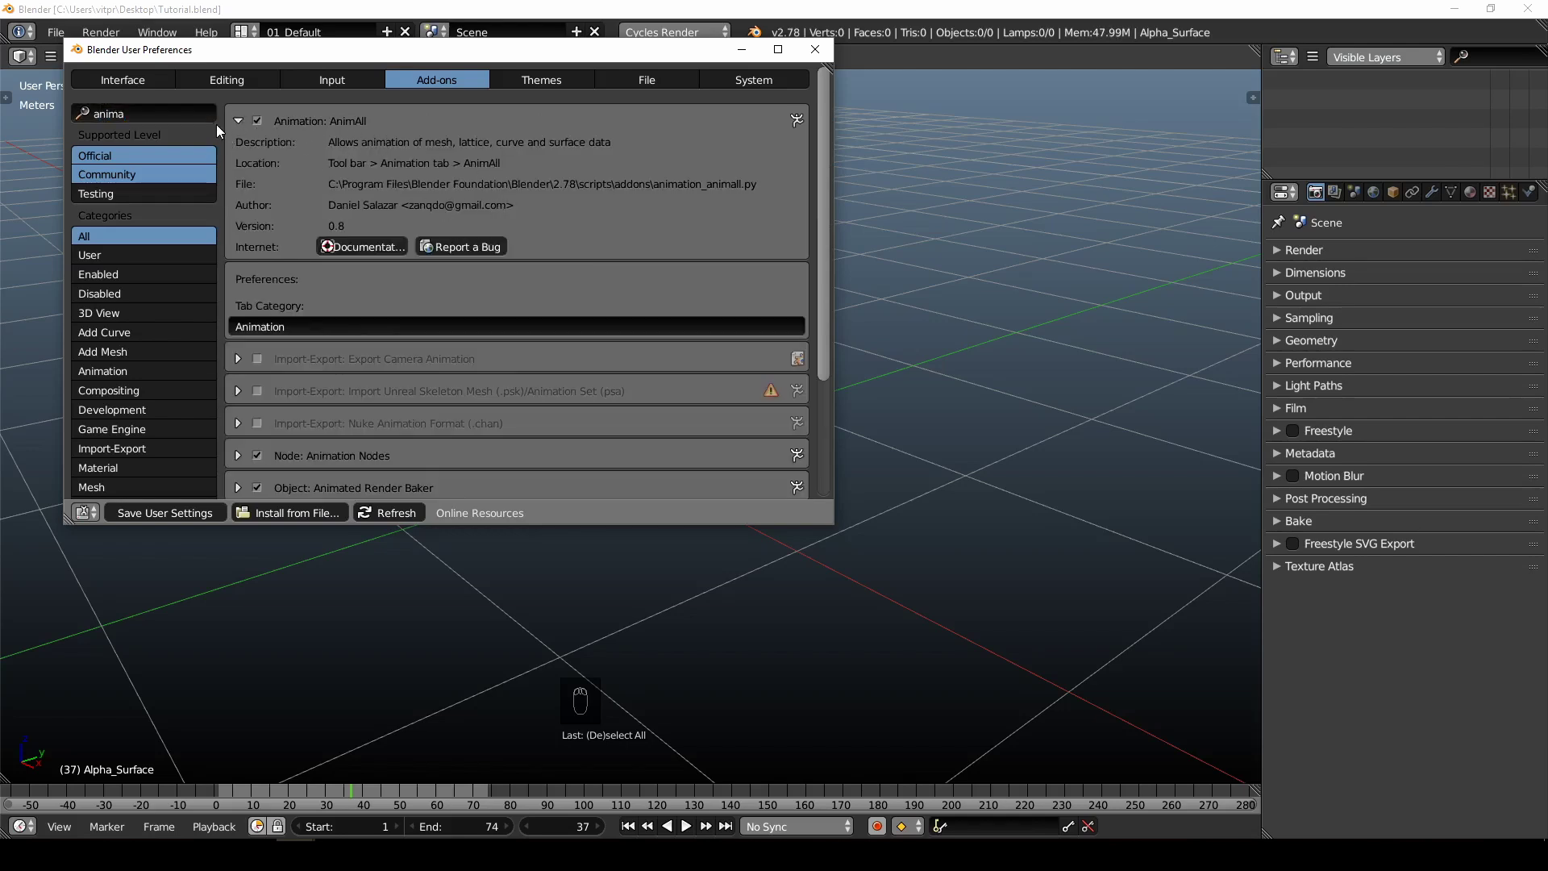
{"action": "left_click", "coordinate": [238, 121]}
{"action": "left_click", "coordinate": [238, 250]}
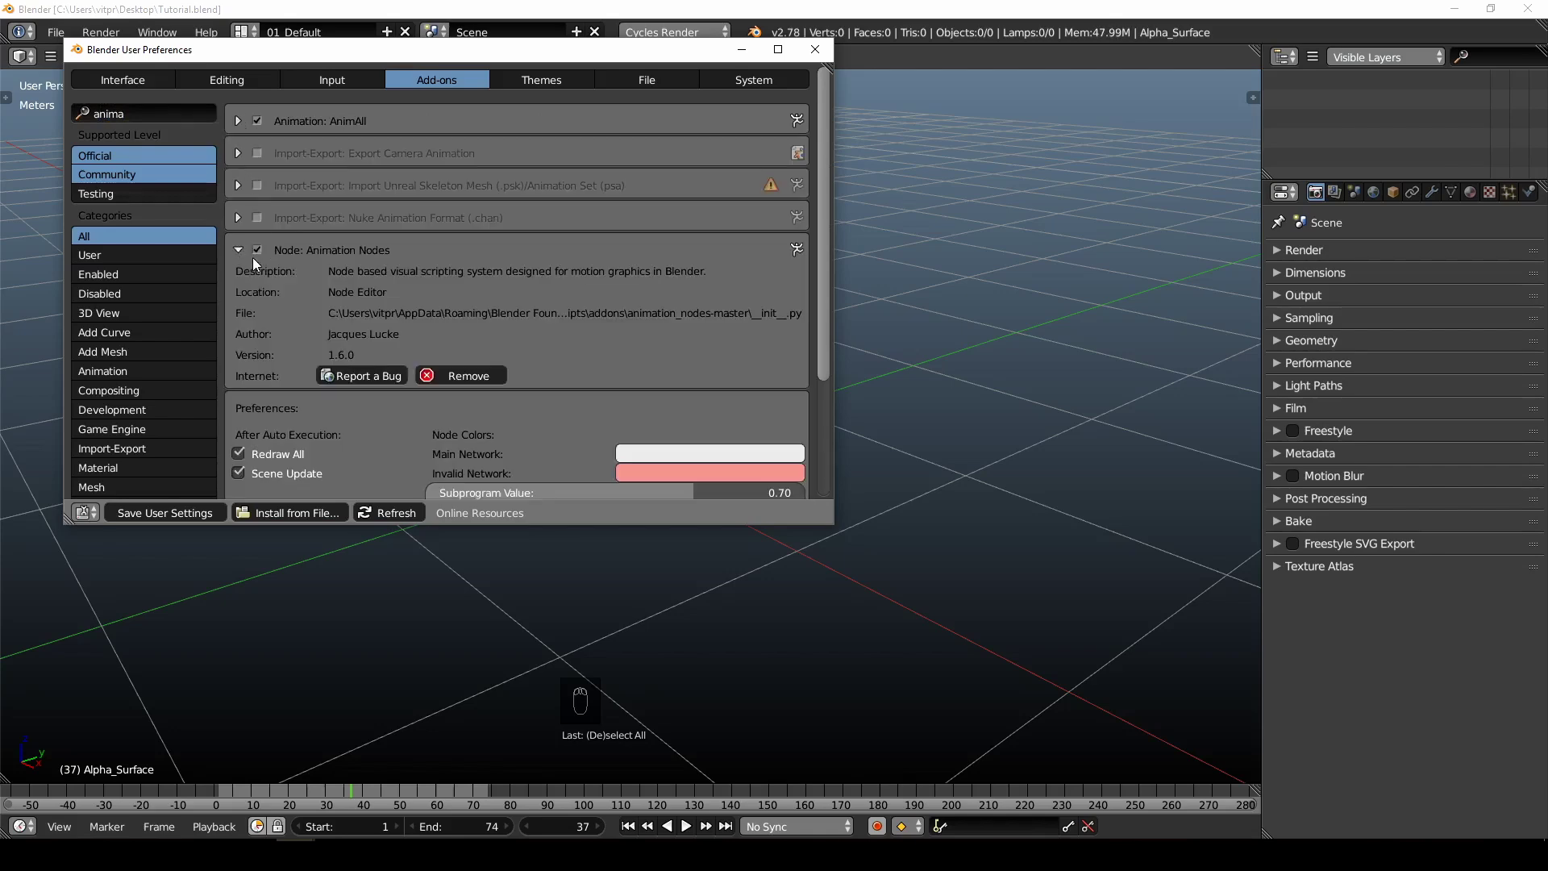
{"action": "left_click", "coordinate": [237, 250]}
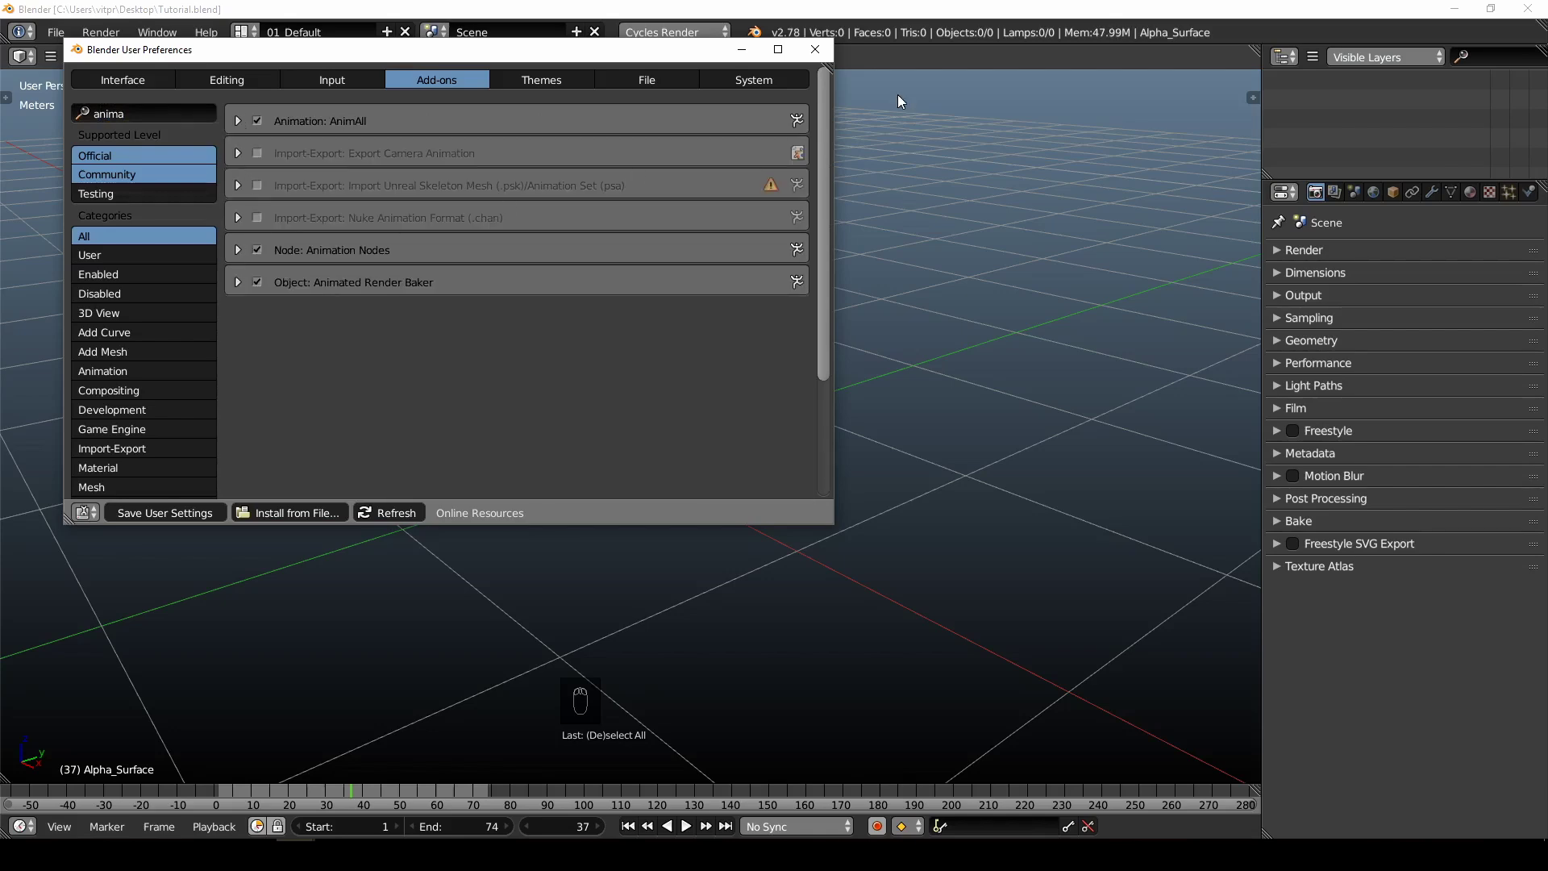
{"action": "left_click", "coordinate": [812, 48]}
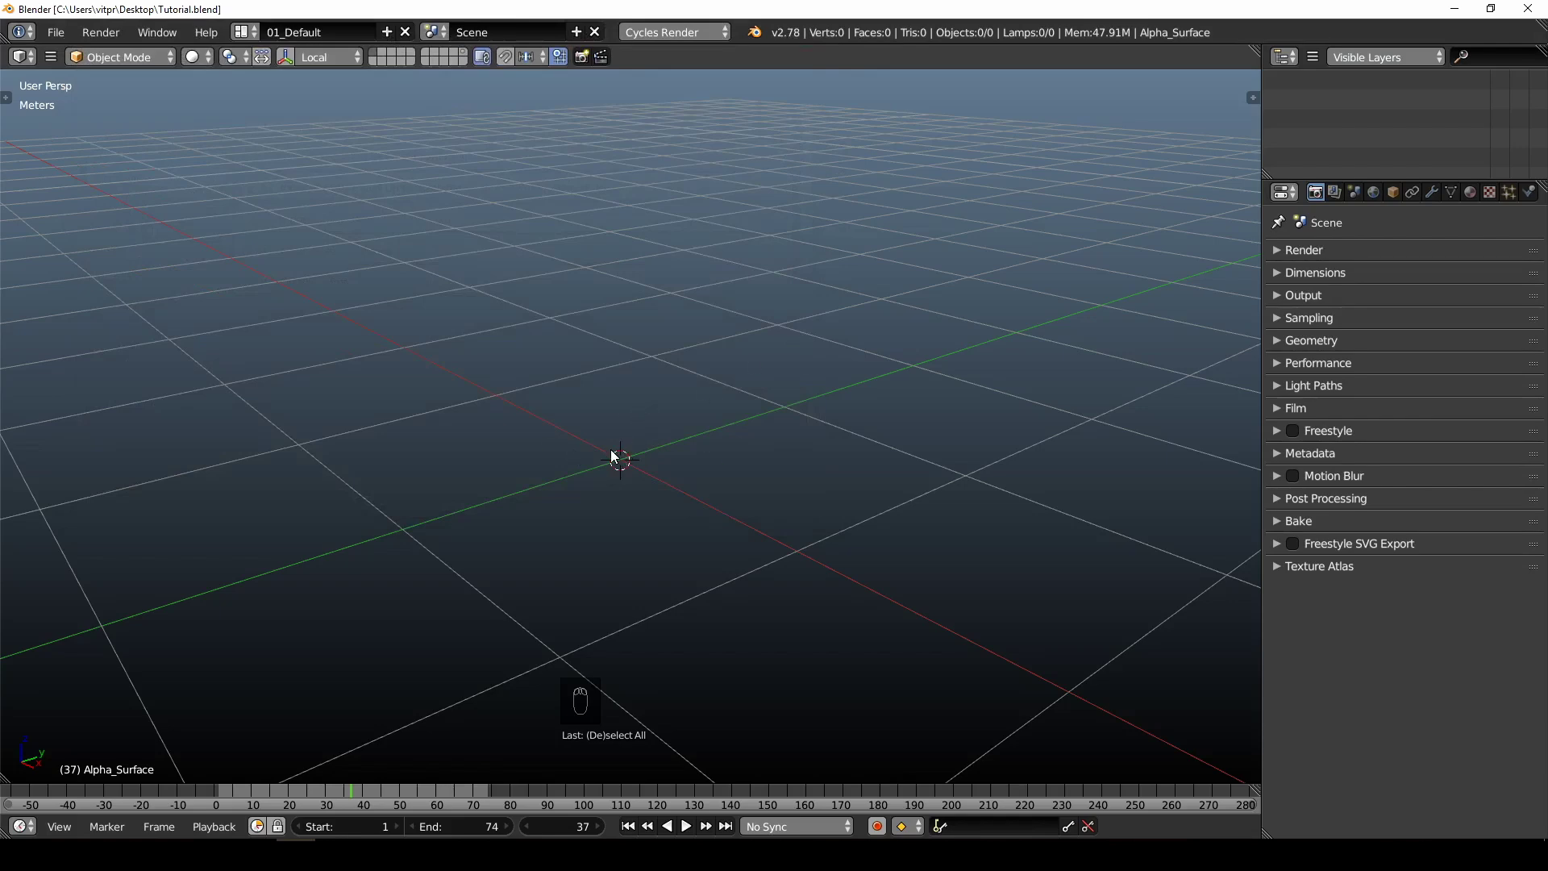
- Add a Round Cube mesh from the Shift+A Mesh menu at the scene centre
{"action": "mouse_move", "coordinate": [611, 455]}
{"action": "middle_mouse_down"}
{"action": "mouse_move", "coordinate": [649, 457]}
{"action": "mouse_move", "coordinate": [636, 462]}
{"action": "middle_mouse_up"}
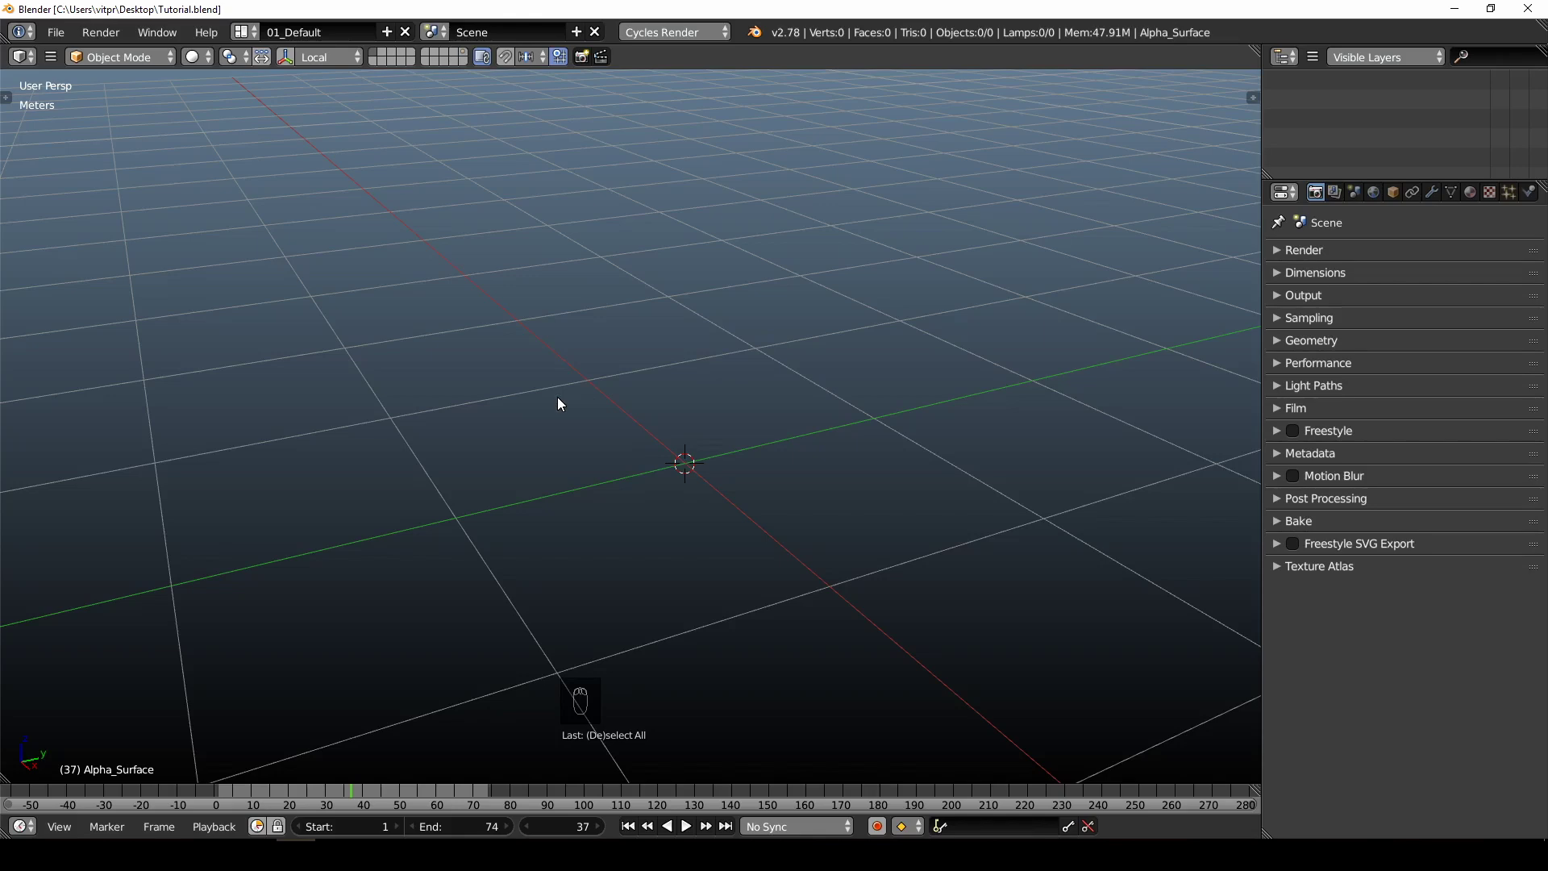
{"action": "middle_click_drag", "start_coordinate": [630, 428], "coordinate": [594, 410]}
{"action": "key", "text": "shift+a"}
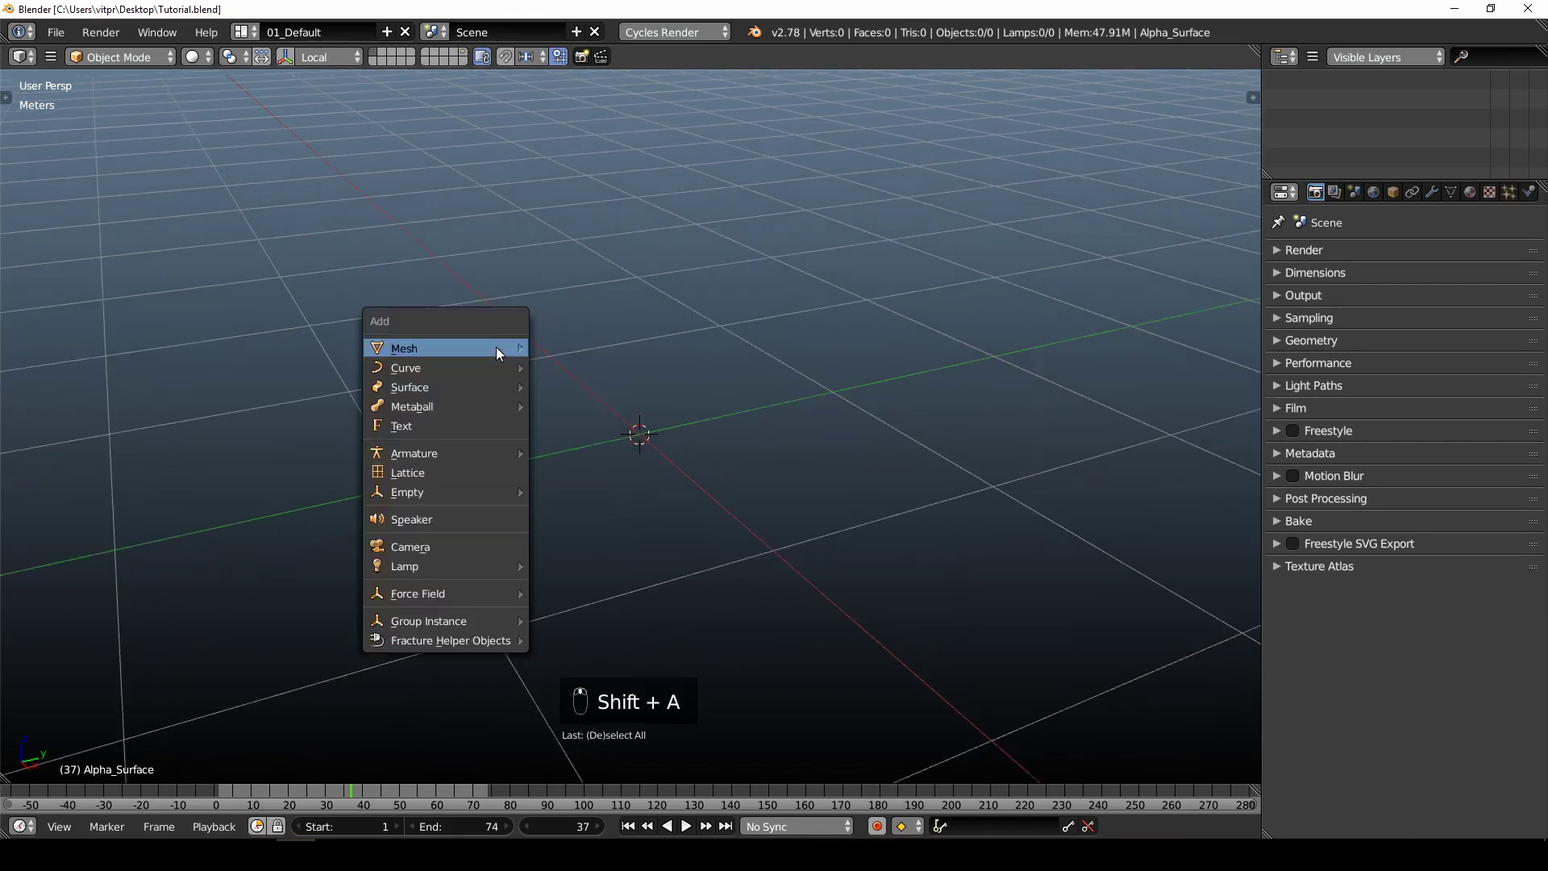
{"action": "mouse_move", "coordinate": [507, 348]}
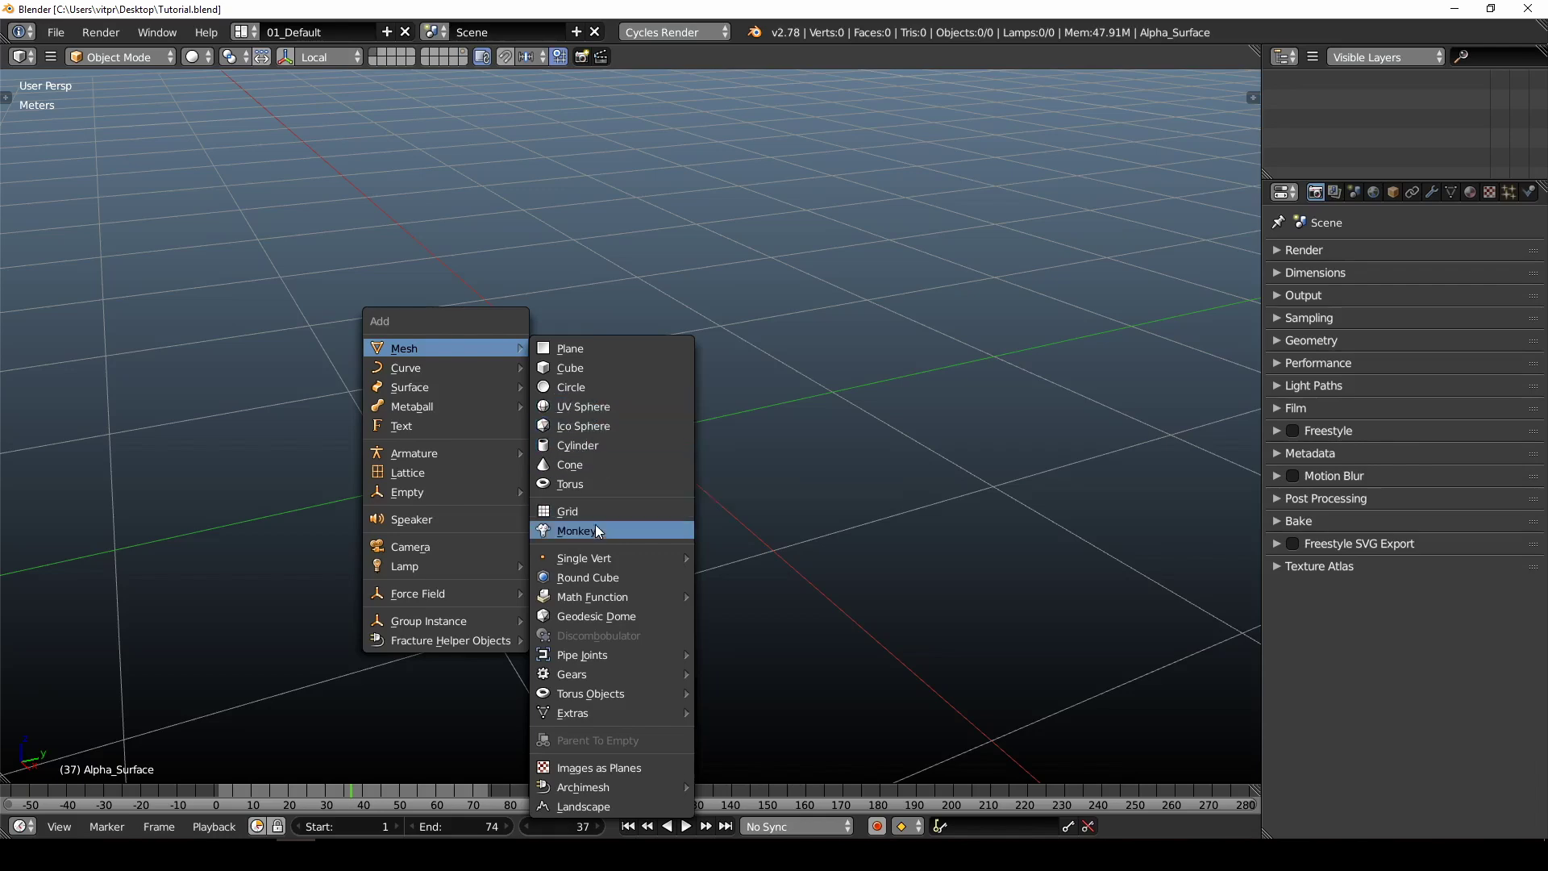
{"action": "left_click", "coordinate": [606, 576]}
{"action": "middle_click_drag", "start_coordinate": [651, 480], "coordinate": [495, 416]}
{"action": "middle_click_drag", "start_coordinate": [679, 539], "coordinate": [678, 476]}
{"action": "scroll", "coordinate": [669, 487], "scroll_direction": "down", "scroll_amount": 2}
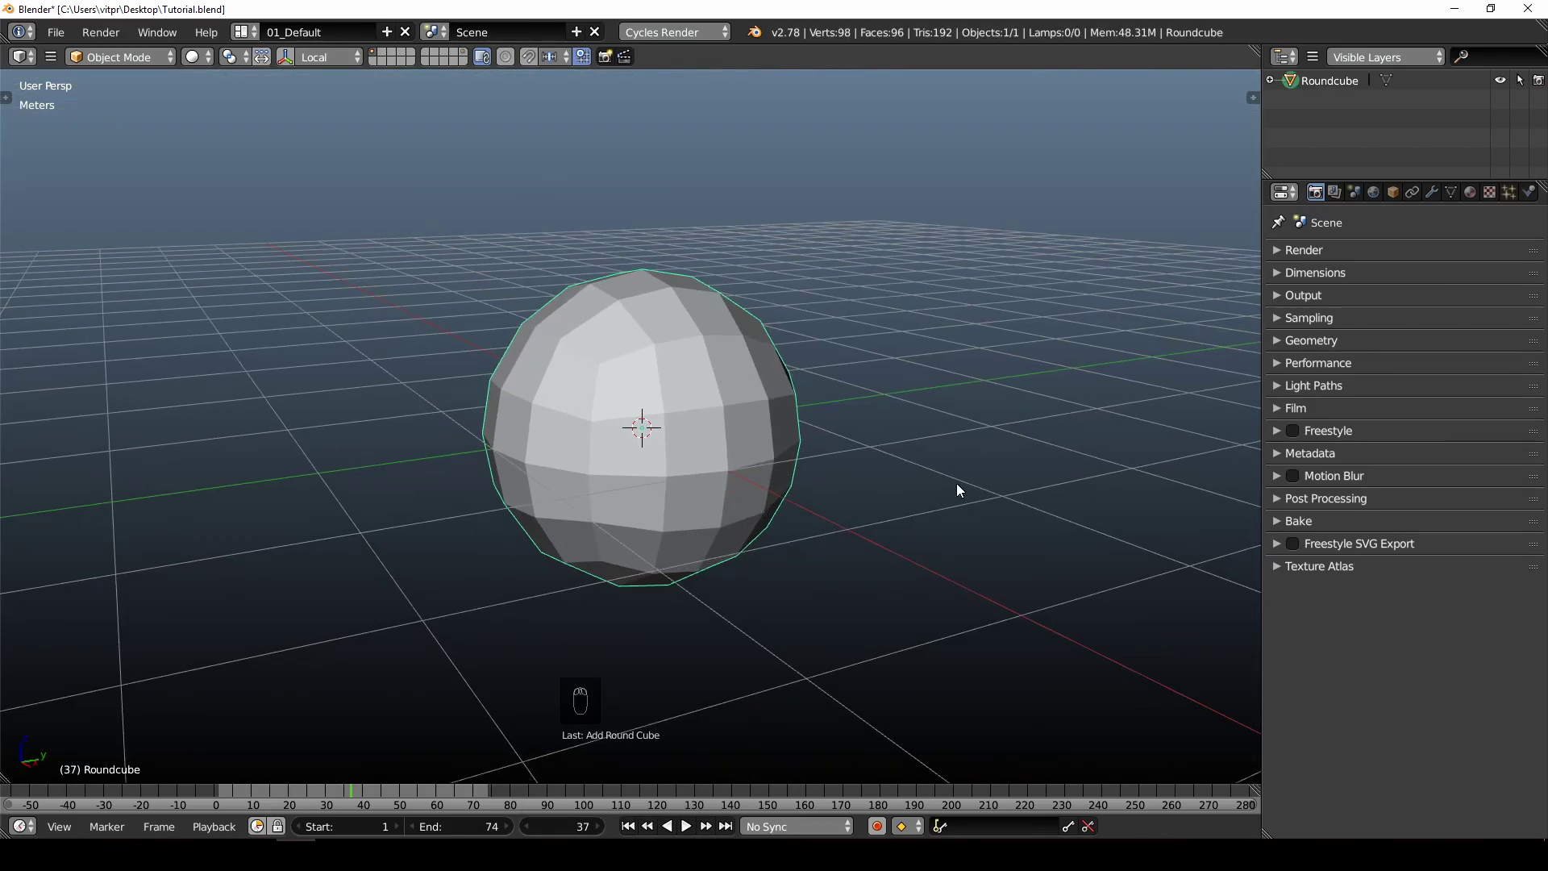
- Set the Roundcube's Maximum Draw Type to Wire in its Object display settings
{"action": "left_click", "coordinate": [1391, 192]}
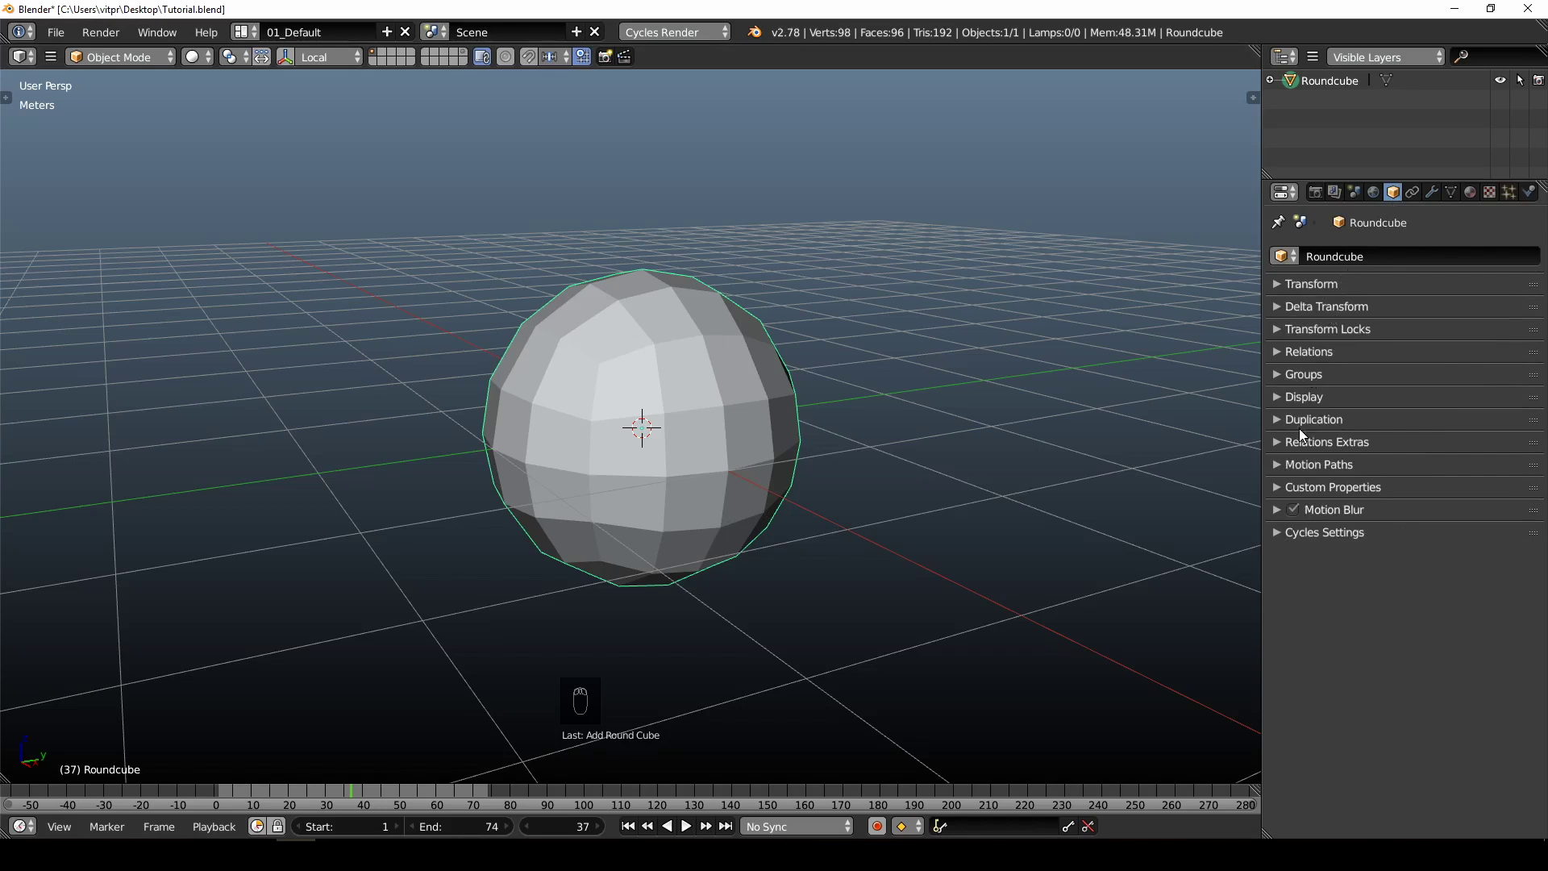
{"action": "left_click", "coordinate": [205, 56]}
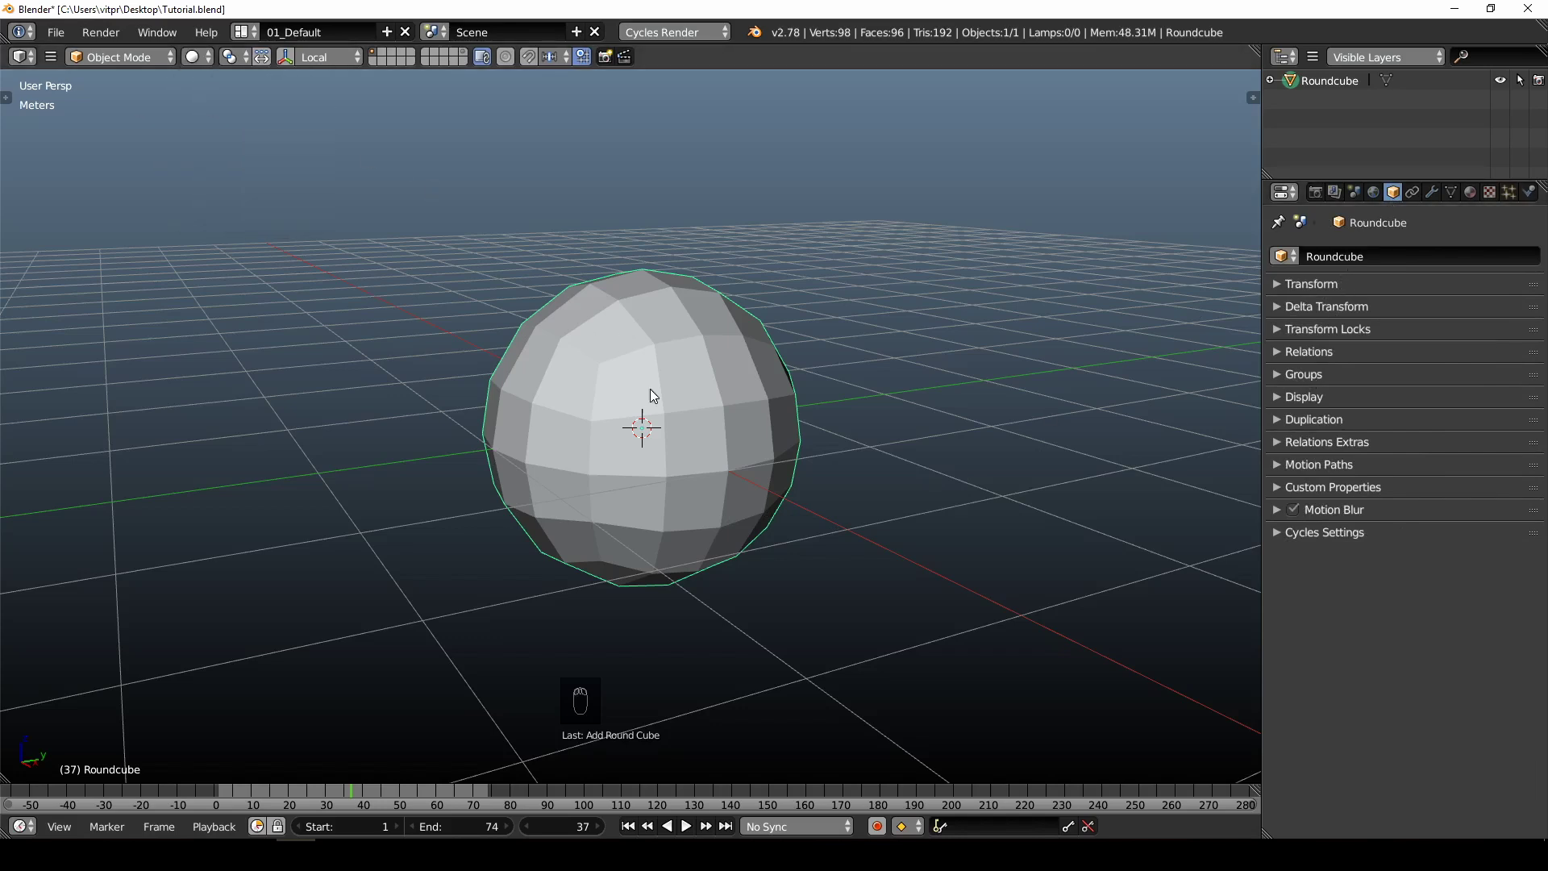
{"action": "left_click", "coordinate": [1276, 398]}
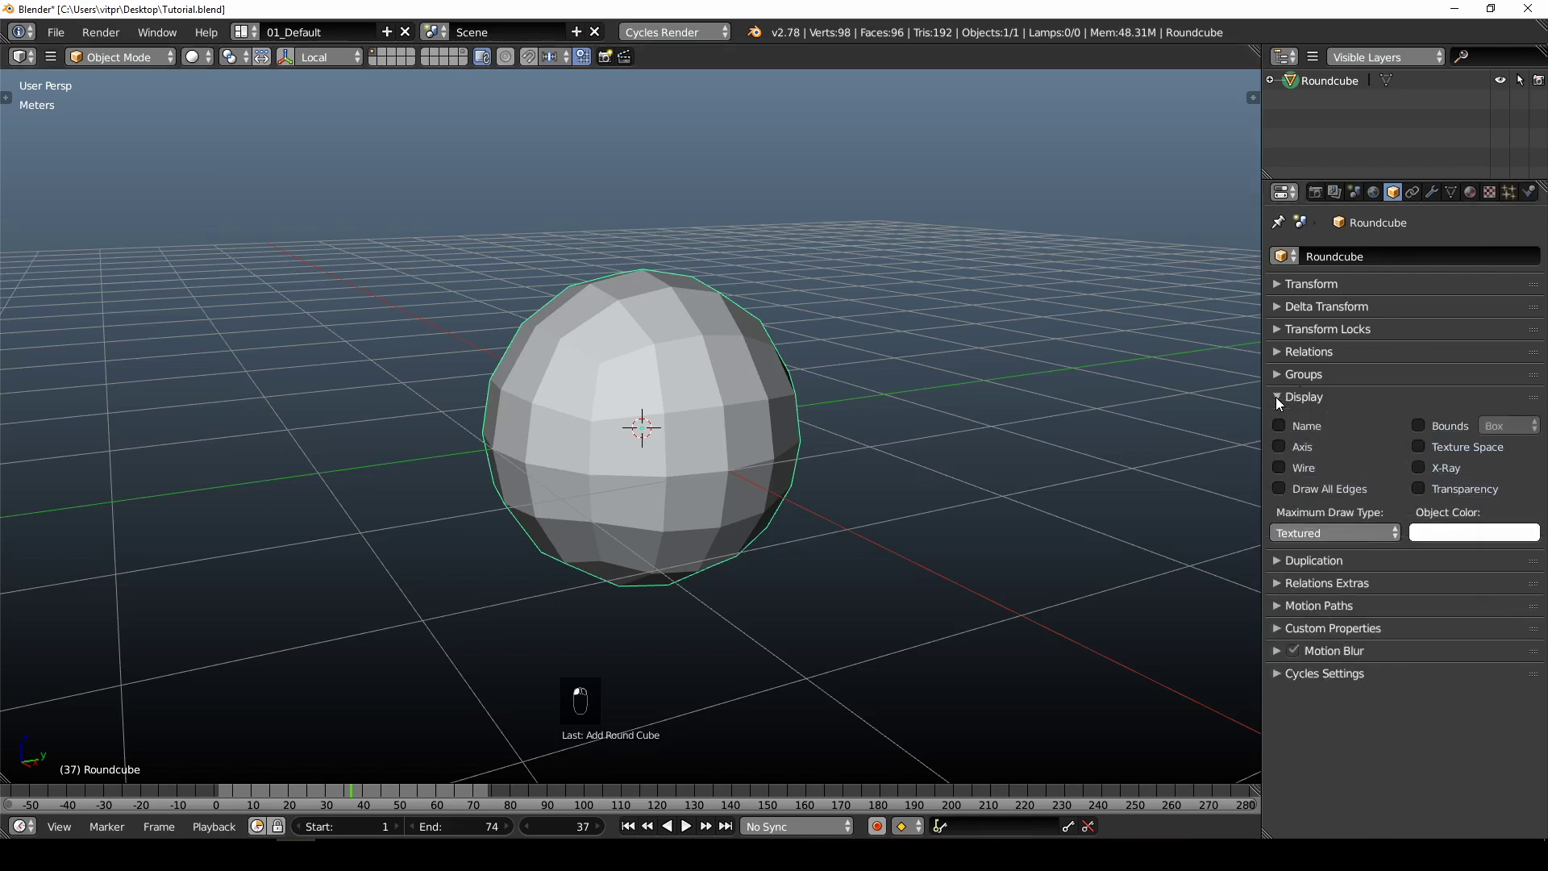
{"action": "left_click", "coordinate": [1307, 534]}
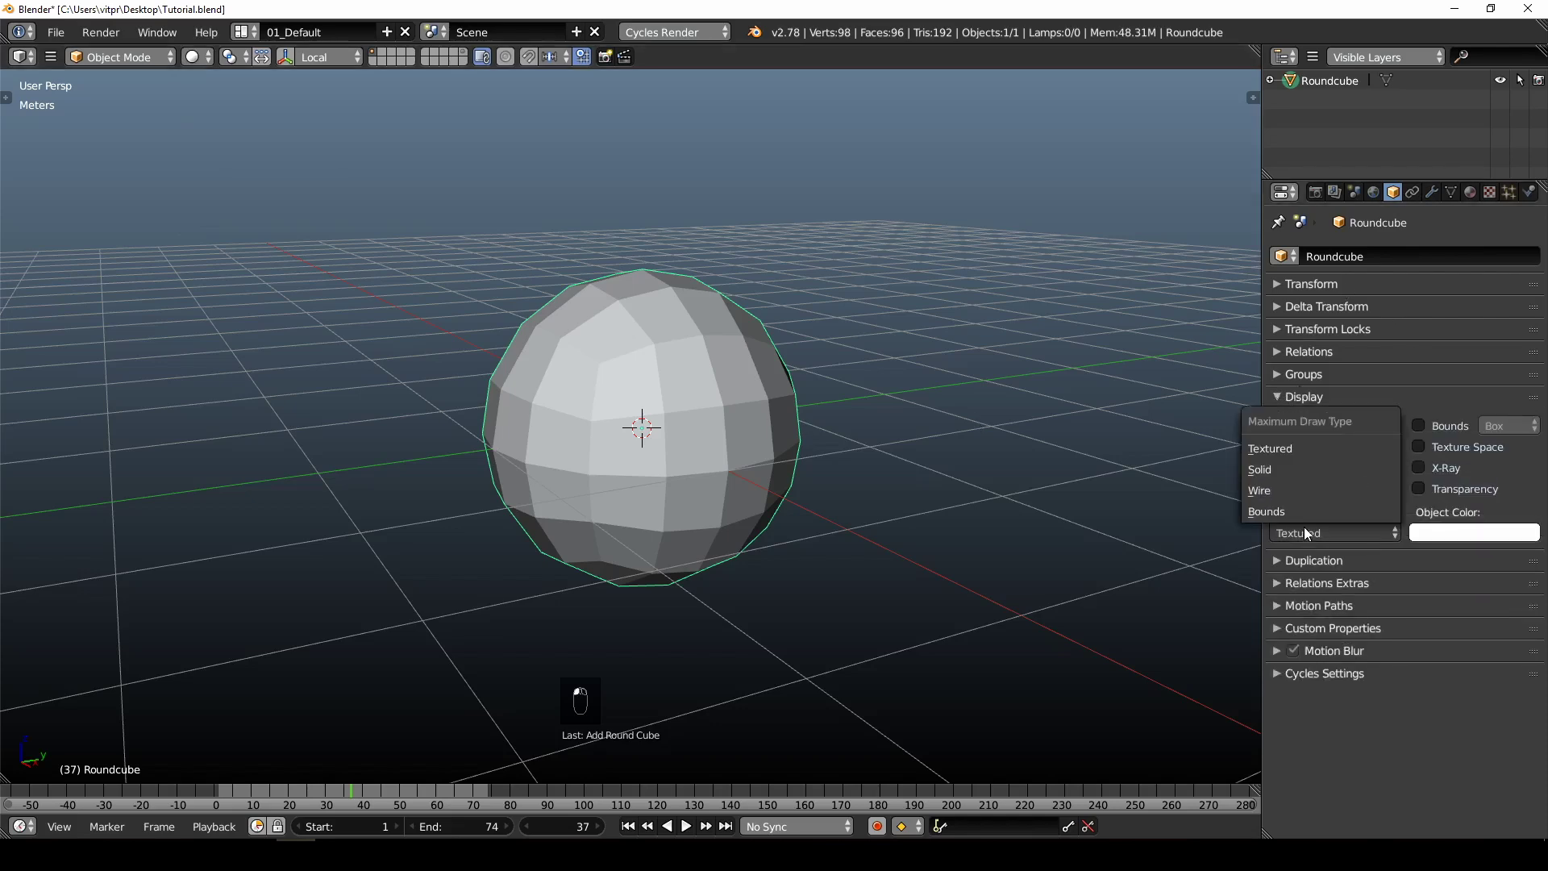
{"action": "left_click", "coordinate": [1282, 487]}
{"action": "scroll", "coordinate": [636, 429], "scroll_direction": "up", "scroll_amount": 2}
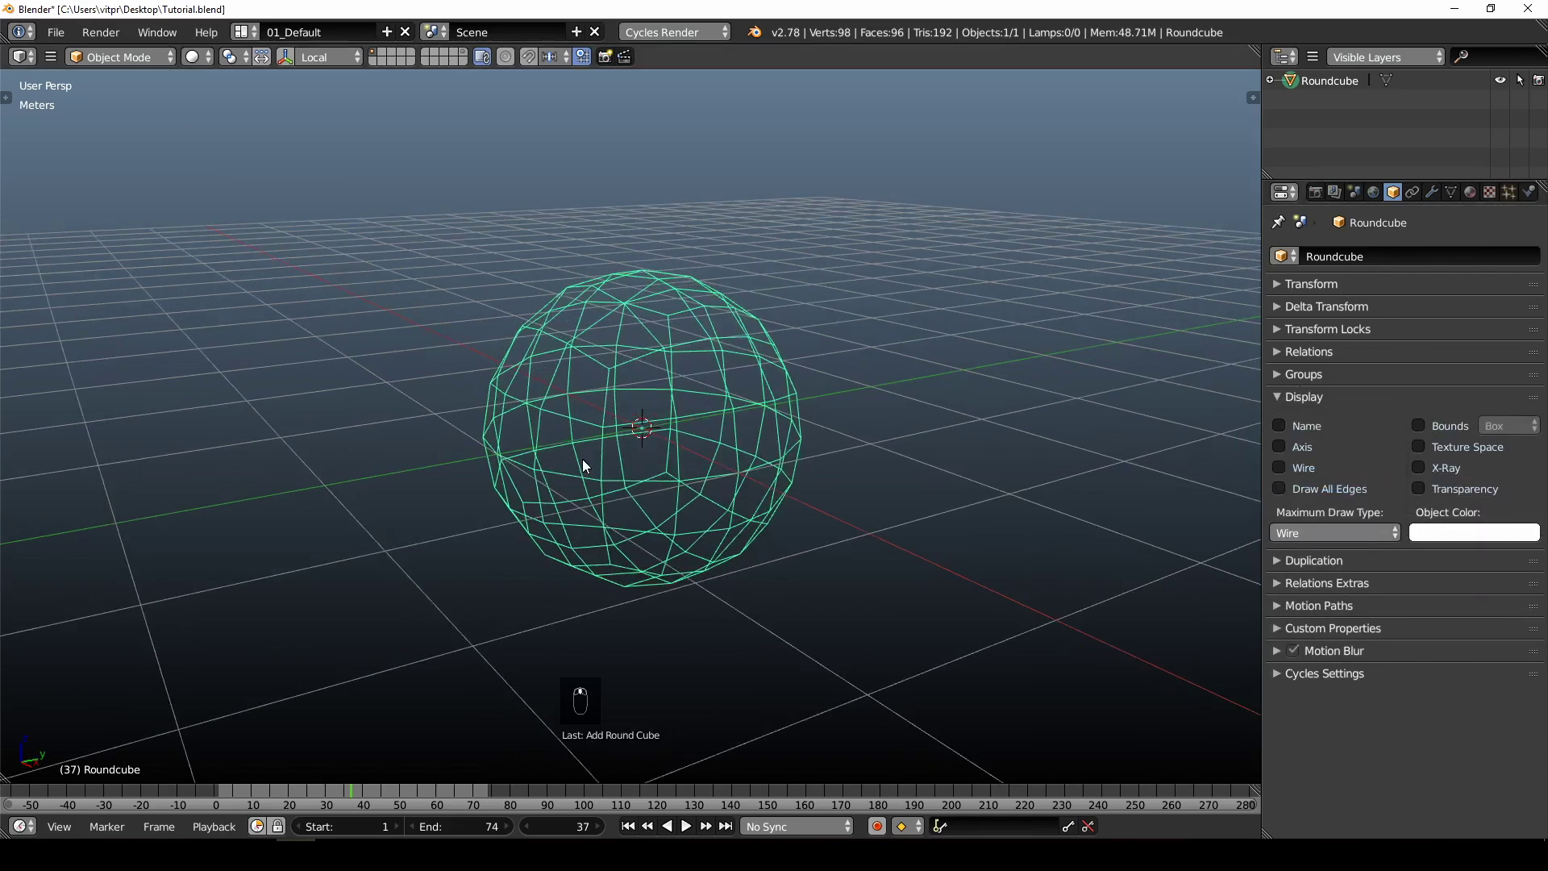
{"action": "middle_click_drag", "start_coordinate": [636, 429], "coordinate": [650, 470]}
- Jump the timeline back to frame 1 and orbit around the wireframe sphere
{"action": "scroll", "coordinate": [660, 453], "scroll_direction": "up", "scroll_amount": 2}
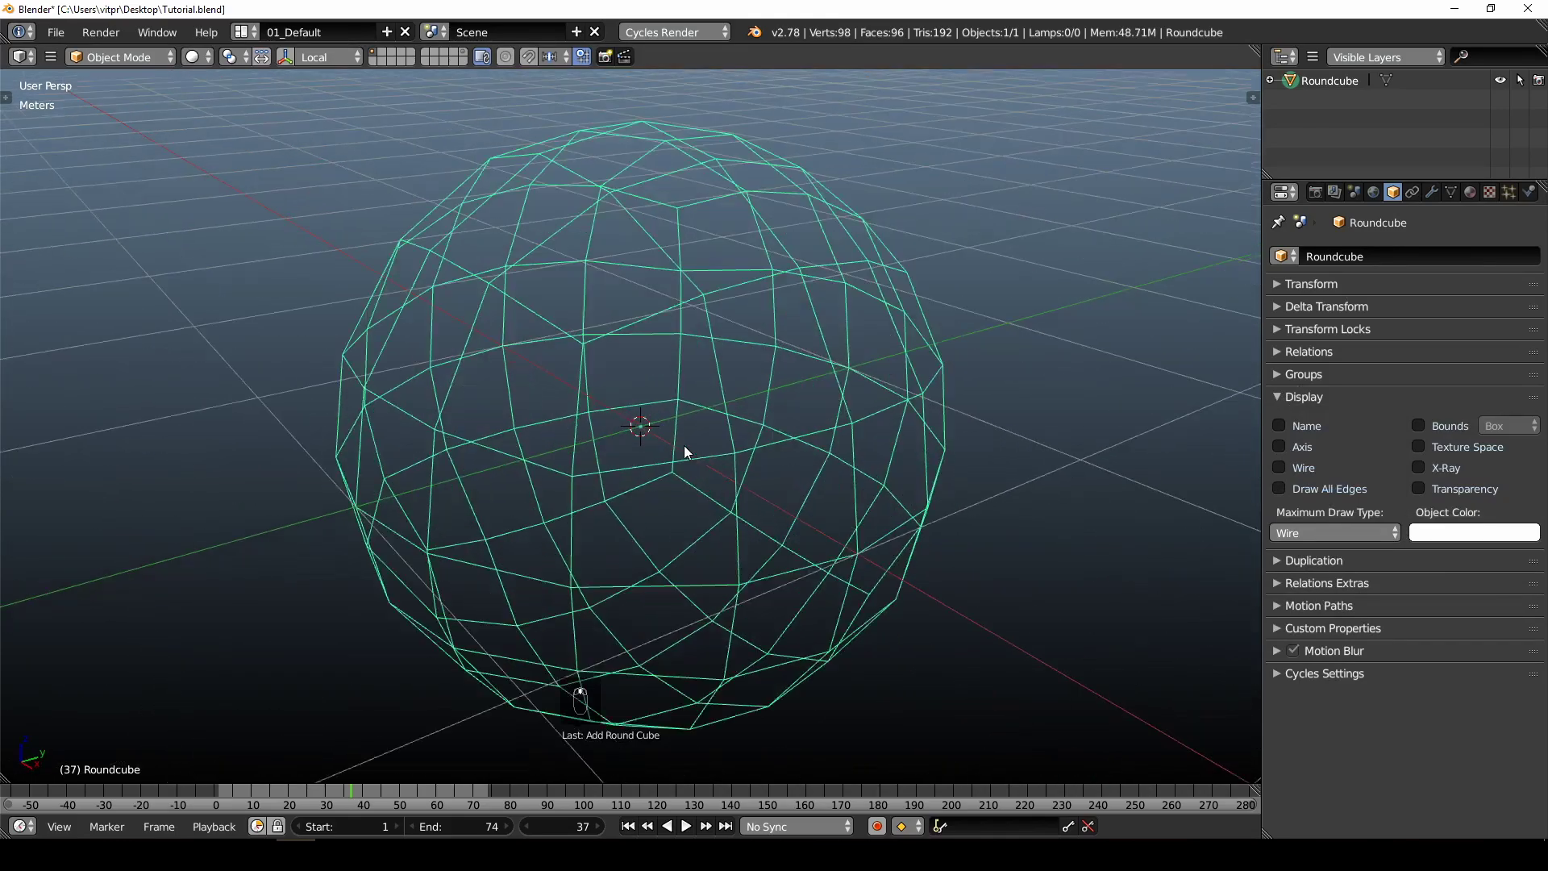
{"action": "left_click", "coordinate": [628, 827]}
{"action": "middle_click_drag", "start_coordinate": [637, 485], "coordinate": [810, 414]}
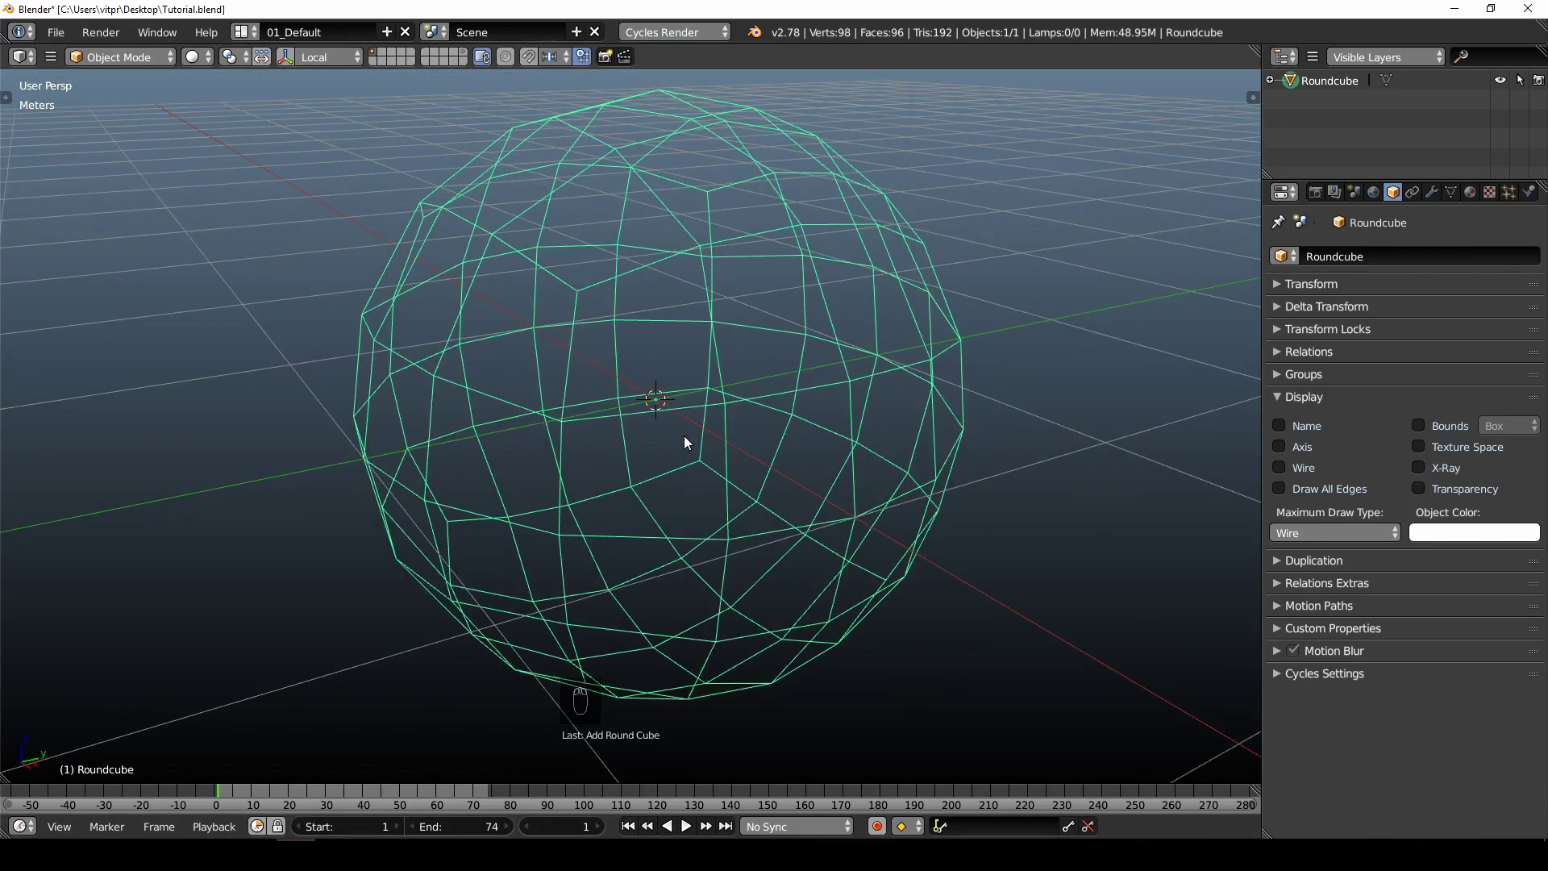
{"action": "middle_click_drag", "start_coordinate": [685, 439], "coordinate": [722, 463]}
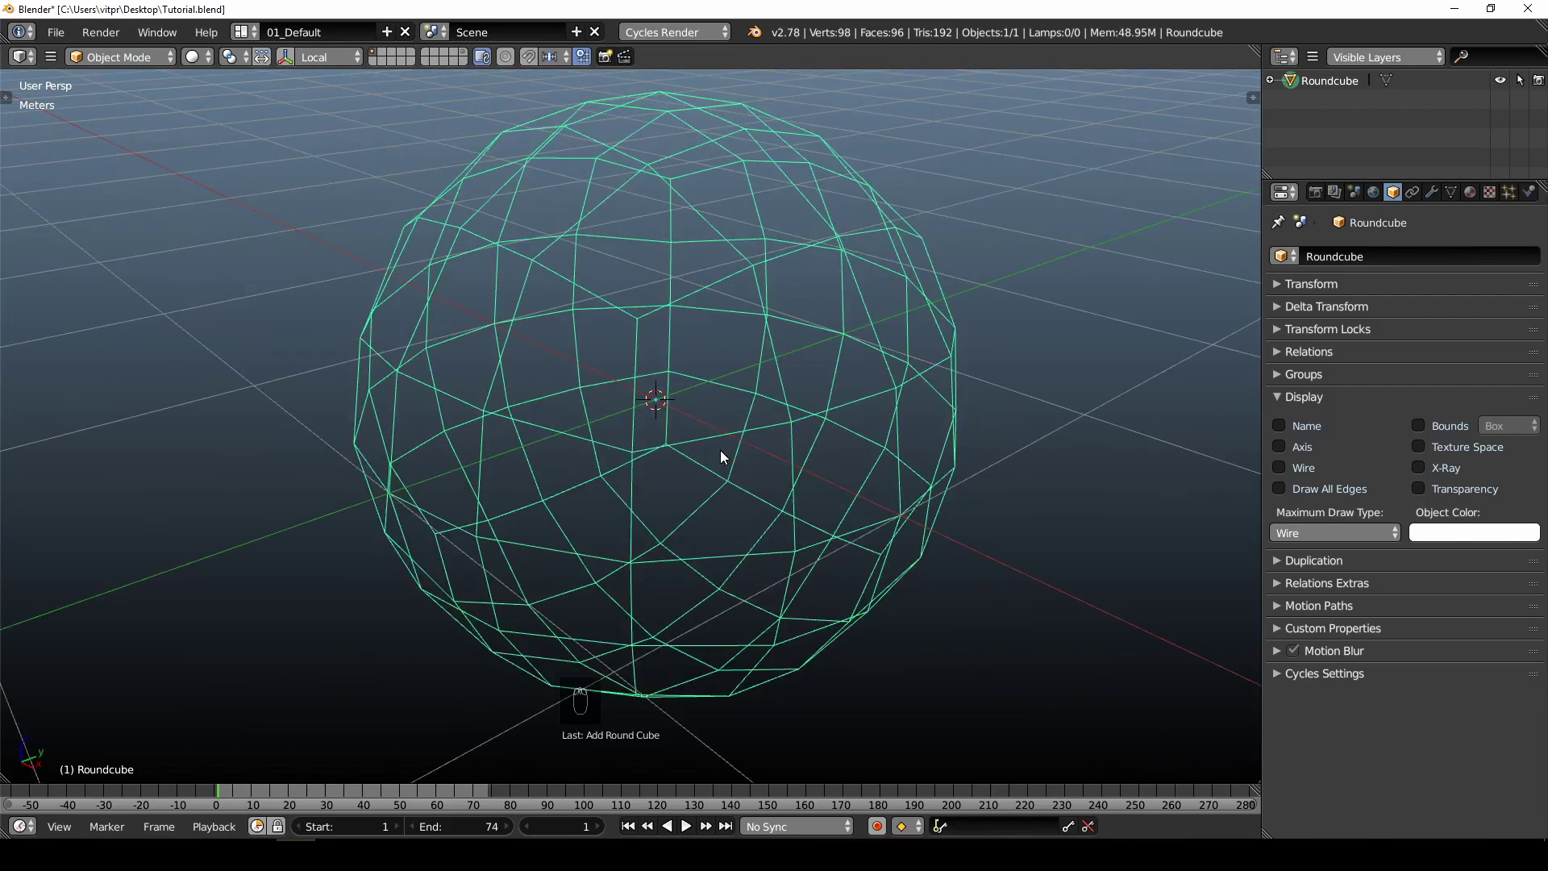
{"action": "mouse_move", "coordinate": [717, 448]}
{"action": "middle_mouse_down"}
{"action": "mouse_move", "coordinate": [701, 445]}
{"action": "mouse_move", "coordinate": [743, 436]}
{"action": "middle_mouse_up"}
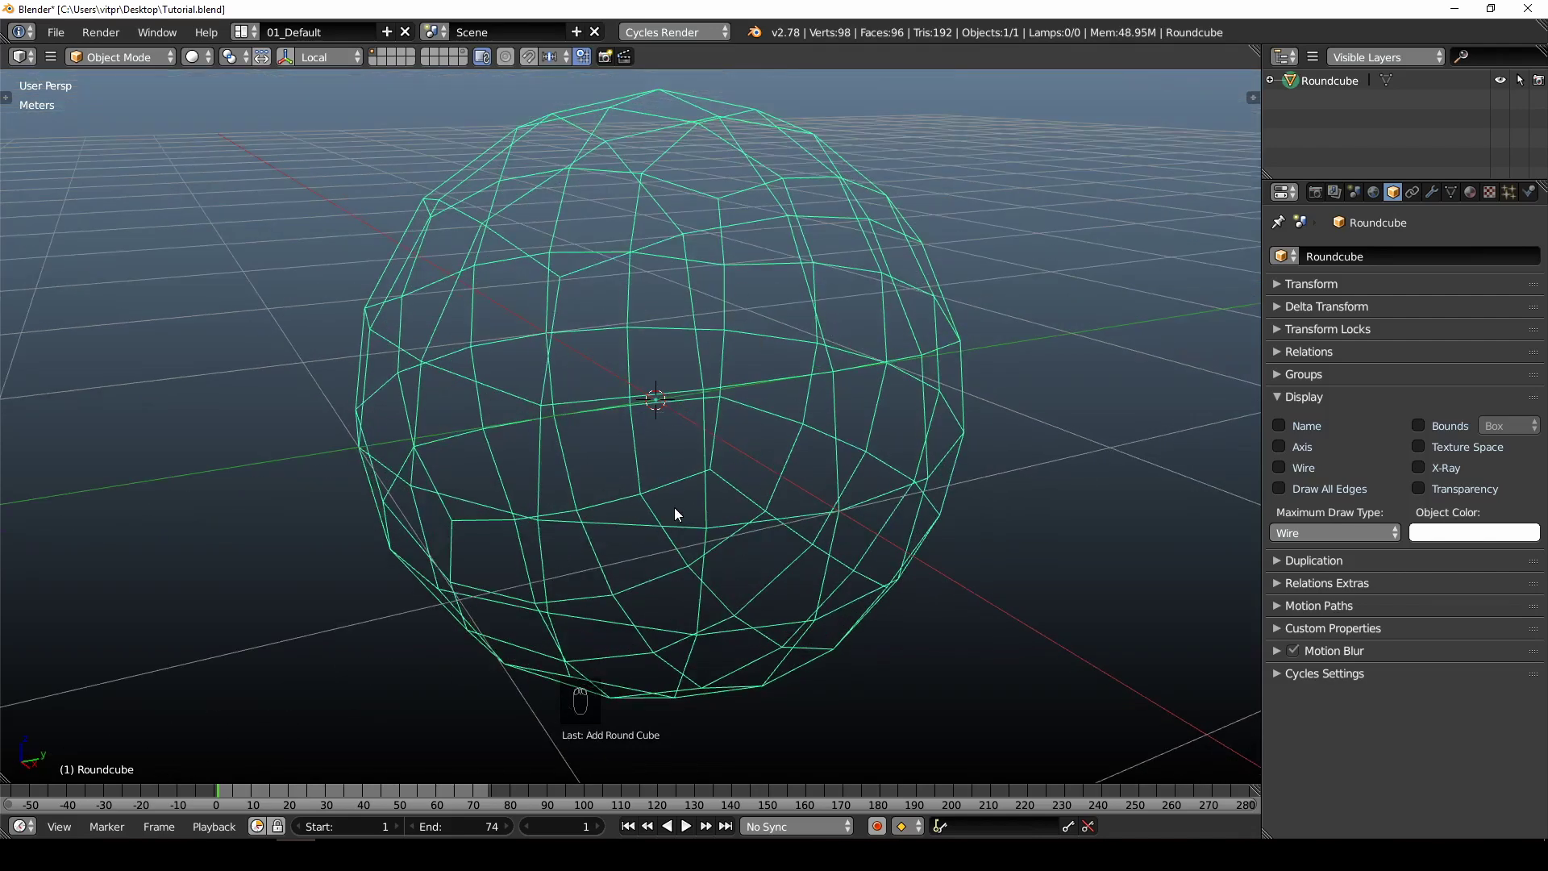
{"action": "middle_click_drag", "start_coordinate": [674, 506], "coordinate": [696, 509]}
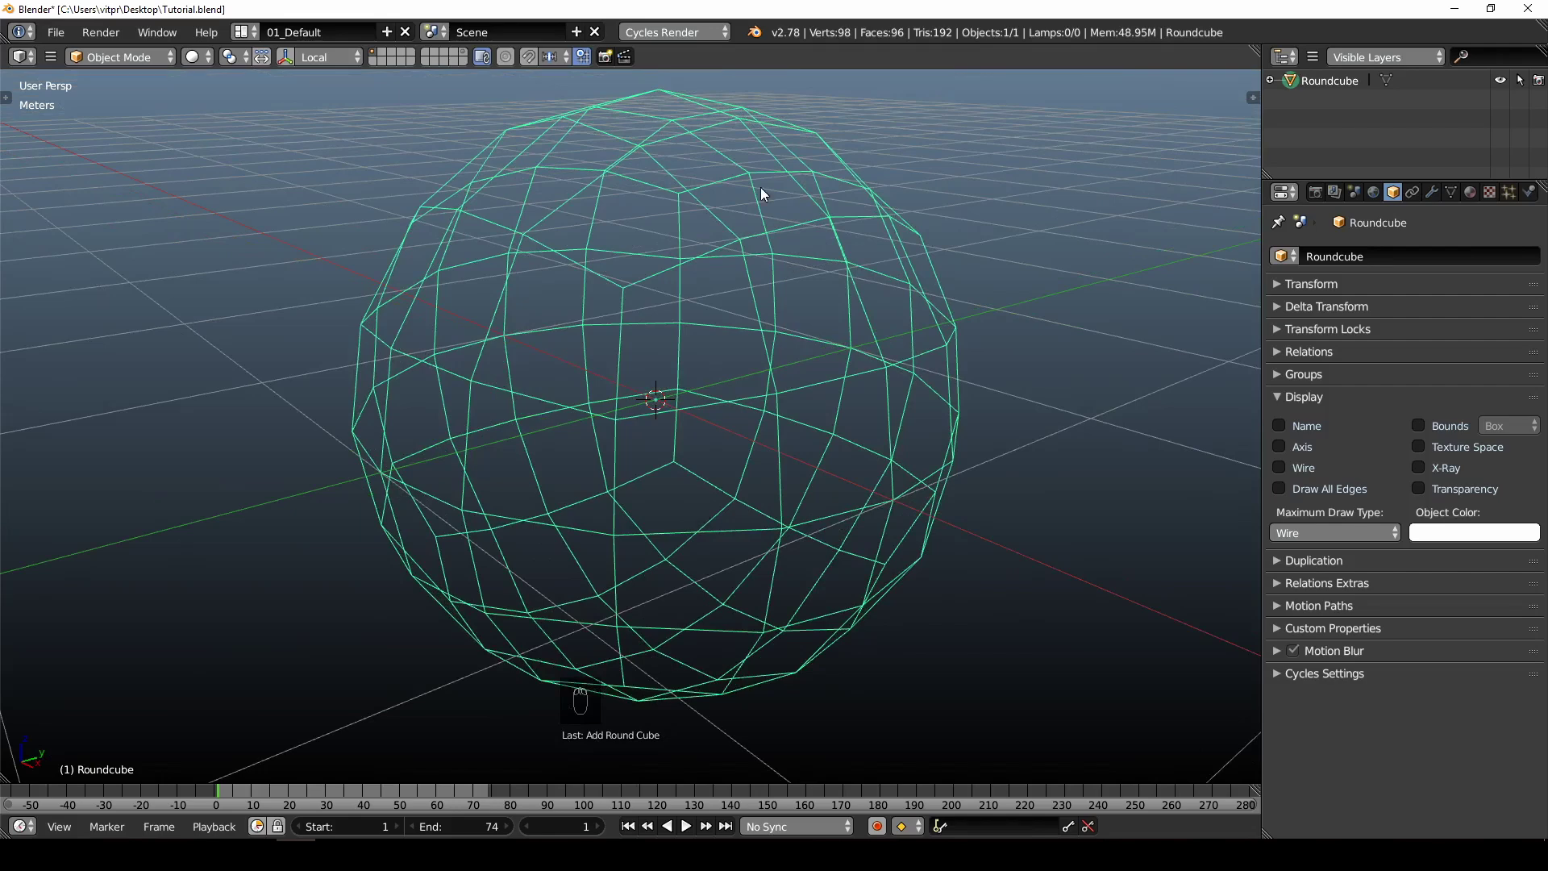
{"action": "middle_click_drag", "start_coordinate": [691, 393], "coordinate": [666, 403]}
{"action": "middle_click_drag", "start_coordinate": [890, 433], "coordinate": [905, 446]}
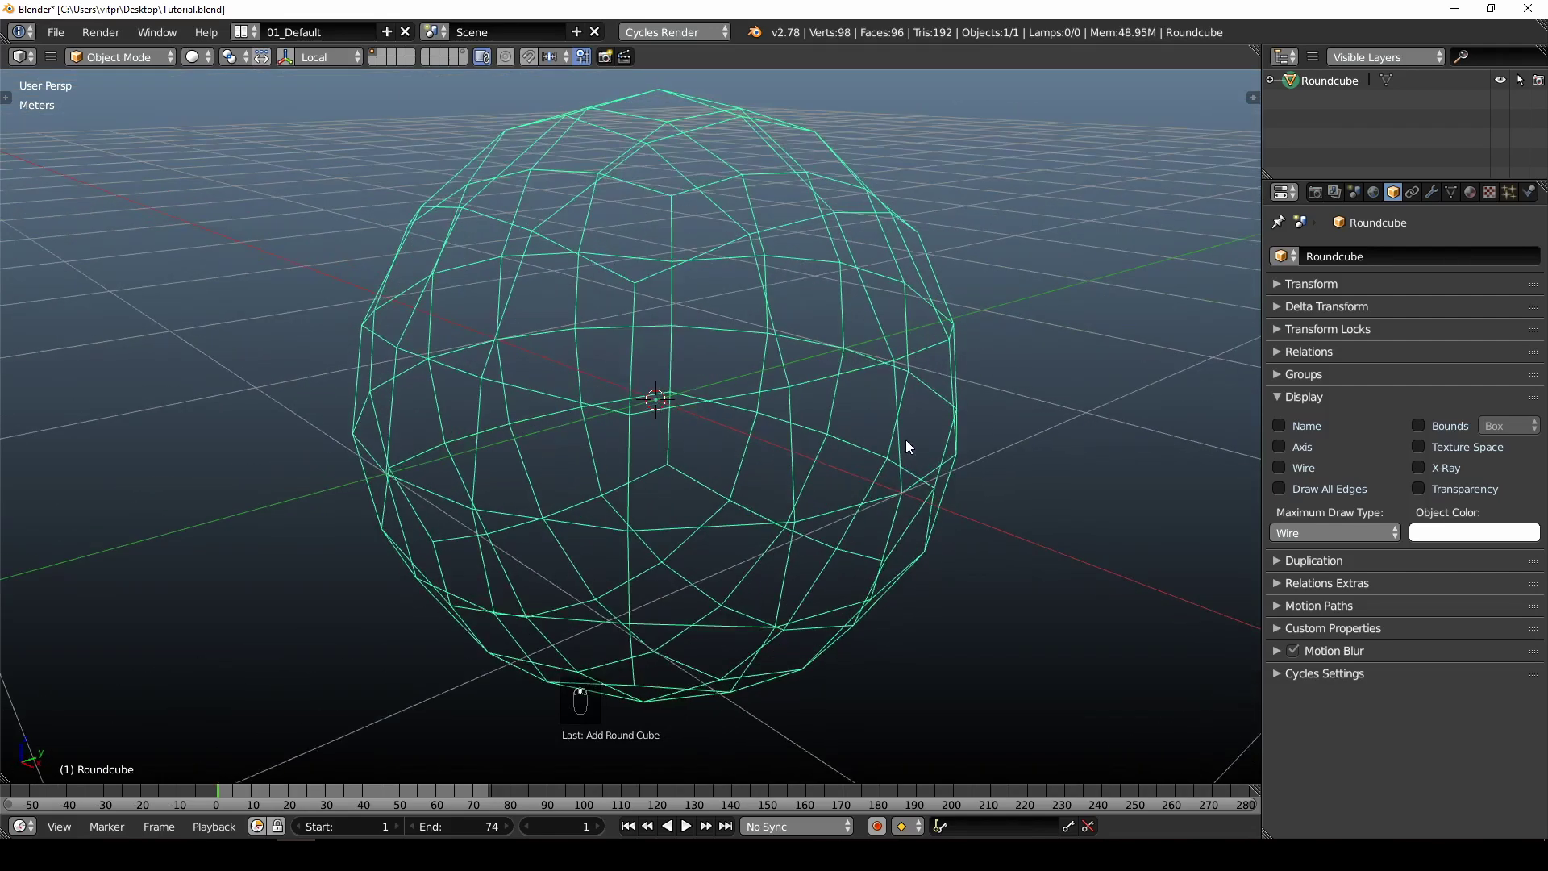
- Add a particle system to the Roundcube in Particle properties
{"action": "left_click", "coordinate": [1510, 194]}
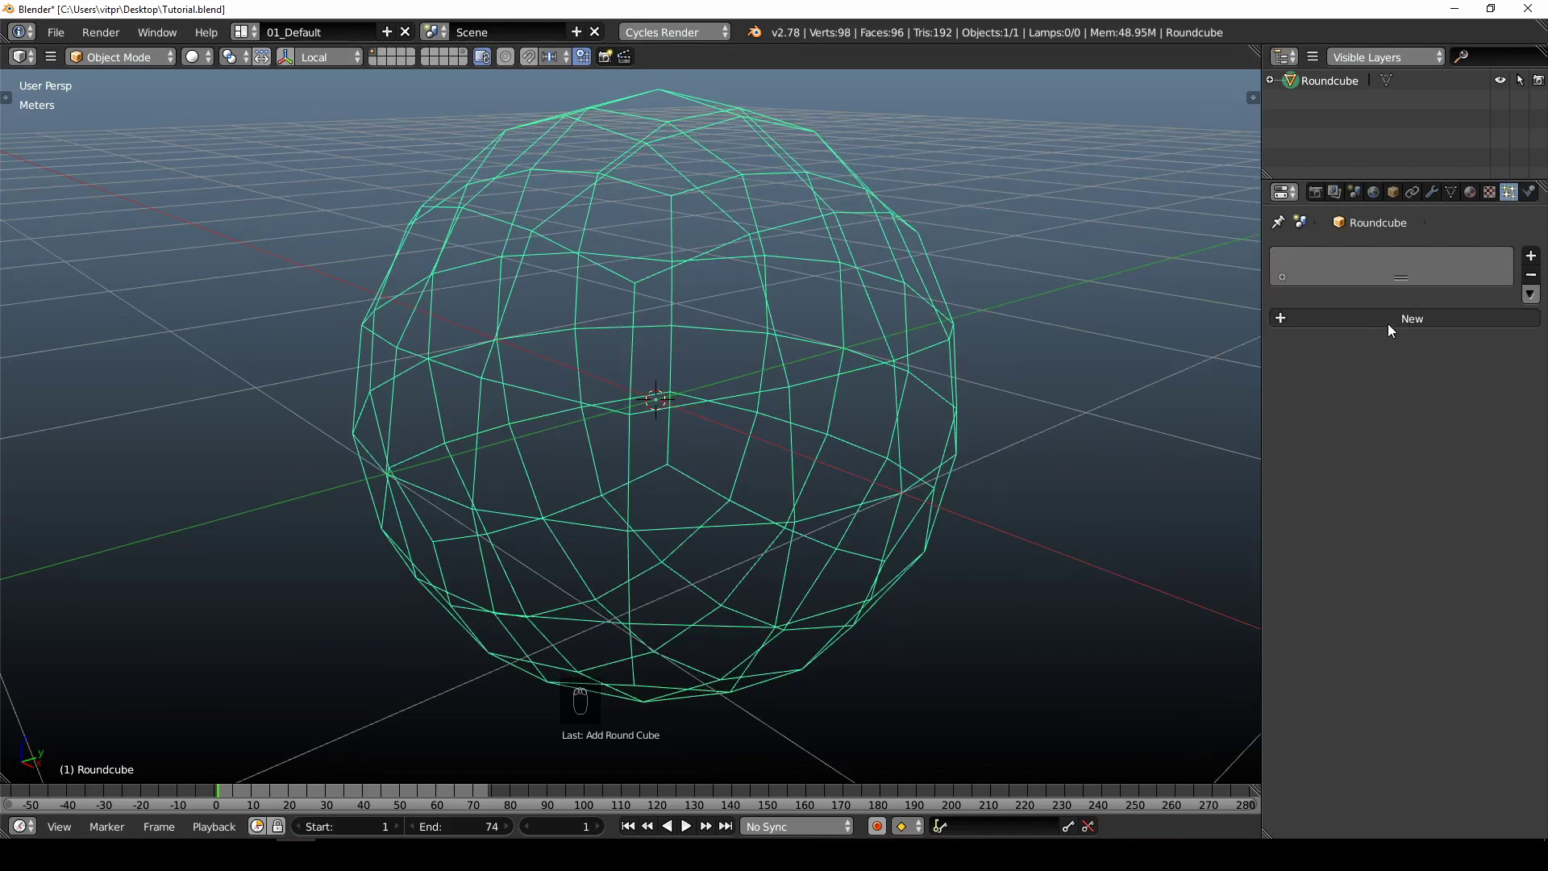
{"action": "left_click", "coordinate": [1407, 320]}
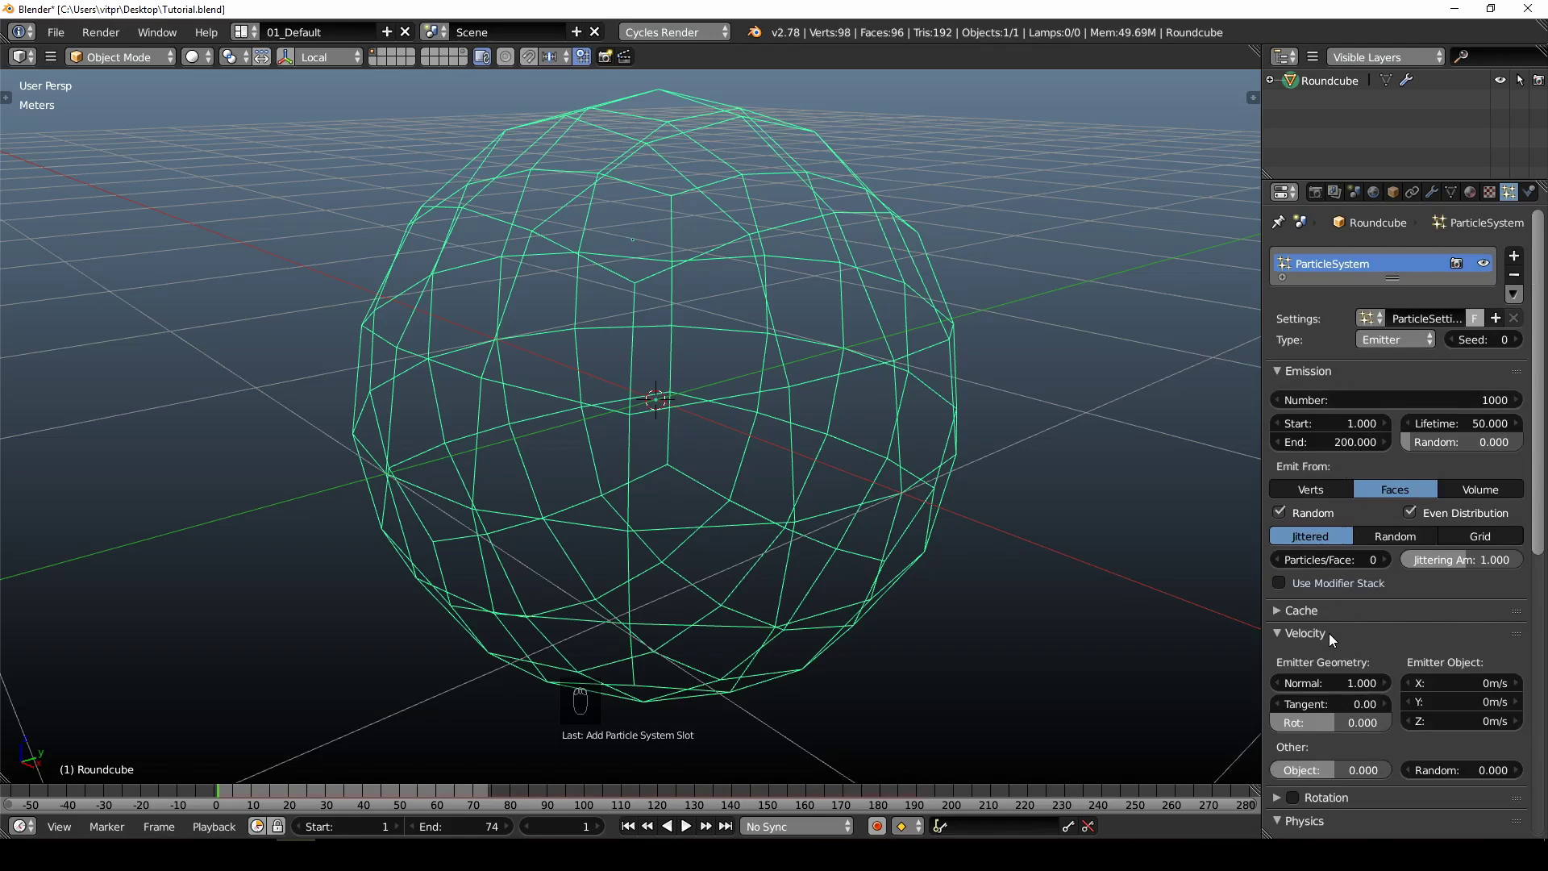
{"action": "scroll", "coordinate": [1328, 629], "scroll_direction": "down", "scroll_amount": 4}
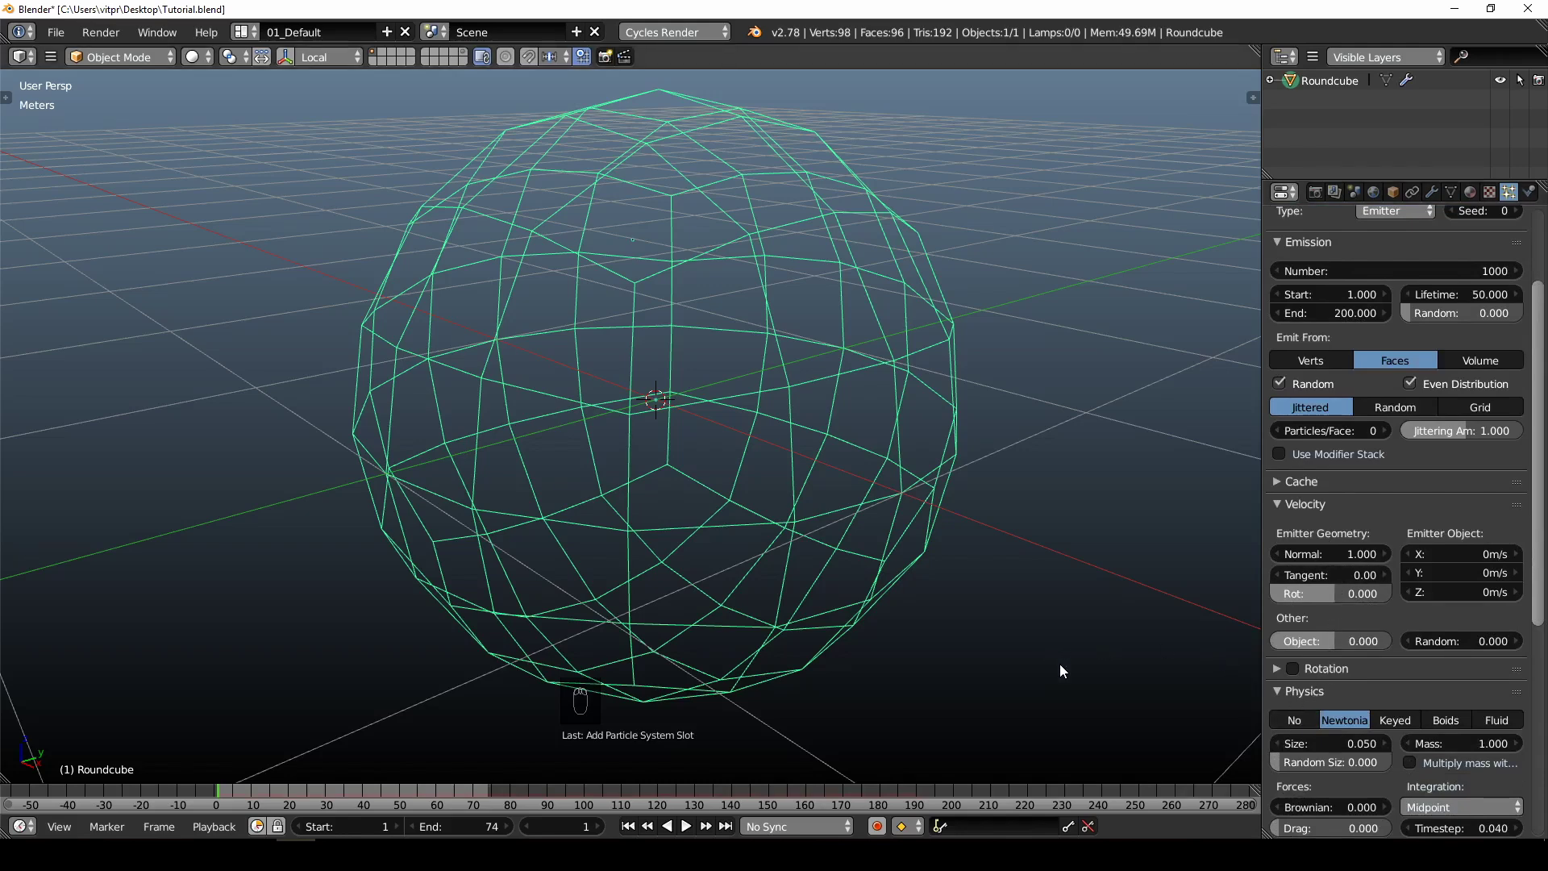
{"action": "scroll", "coordinate": [1290, 477], "scroll_direction": "down", "scroll_amount": 6}
- Set the particle physics type to No and collapse the Physics panel
{"action": "left_click", "coordinate": [1293, 526]}
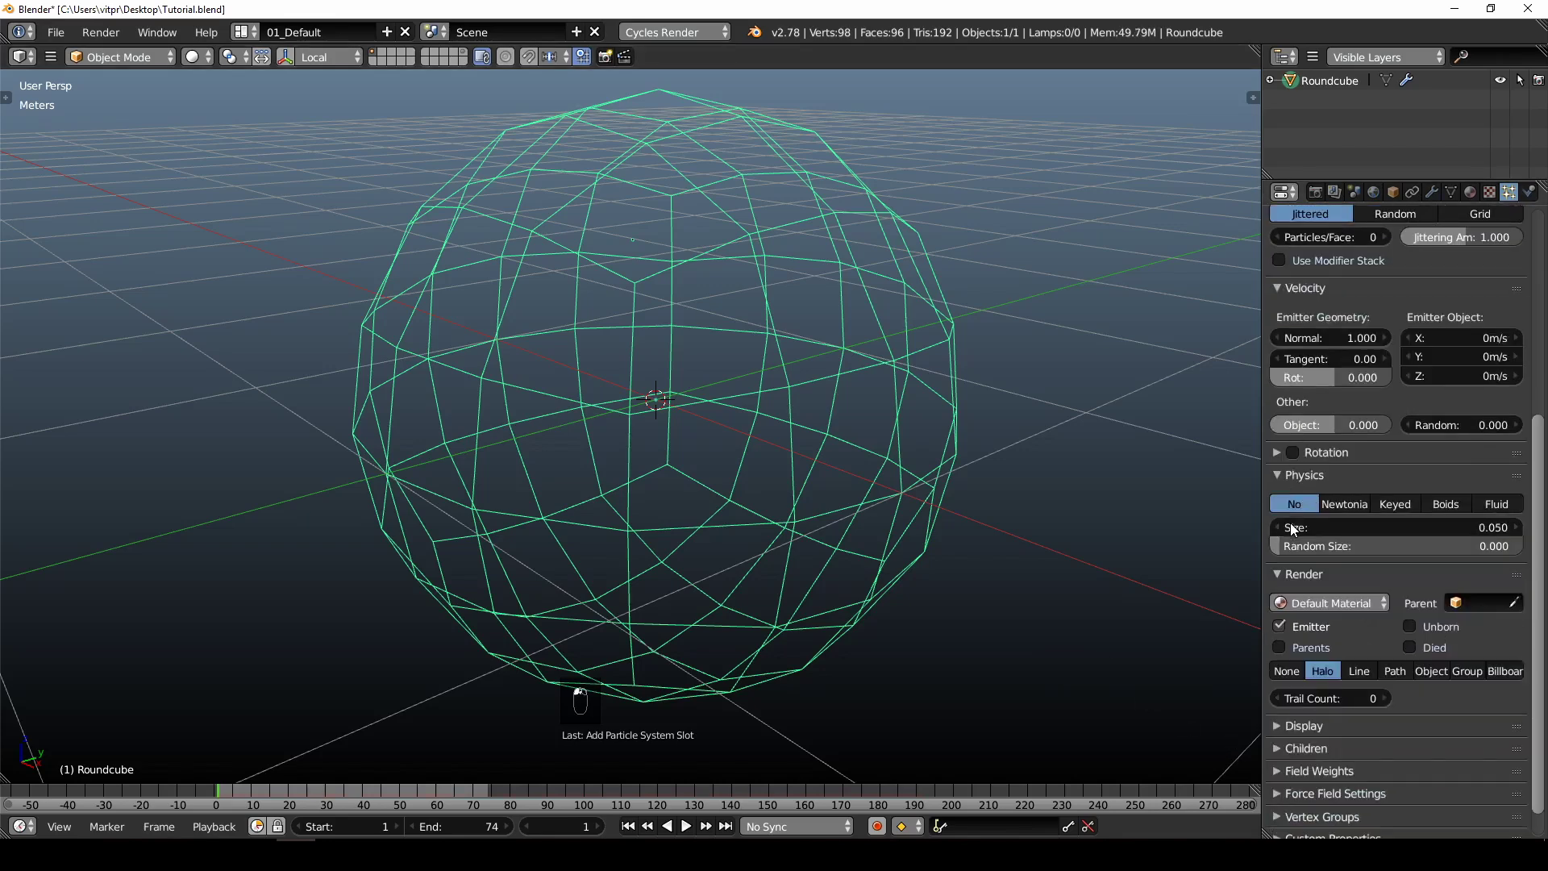
{"action": "left_click", "coordinate": [1275, 476]}
{"action": "scroll", "coordinate": [1295, 499], "scroll_direction": "up", "scroll_amount": 7}
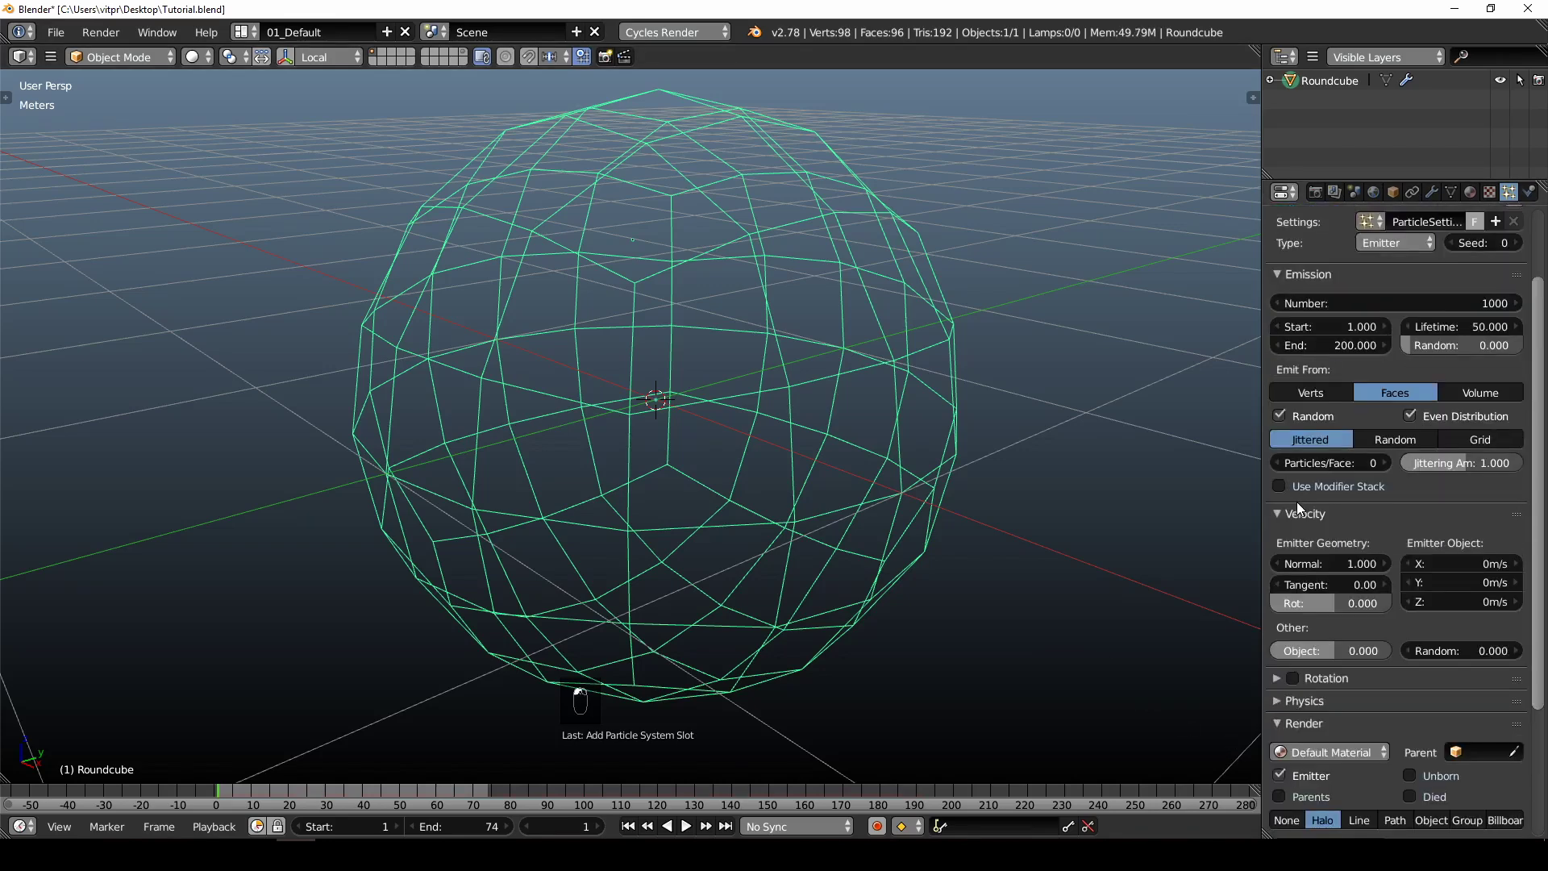
{"action": "middle_click_drag", "start_coordinate": [799, 497], "coordinate": [670, 267]}
{"action": "scroll", "coordinate": [708, 203], "scroll_direction": "up", "scroll_amount": 2}
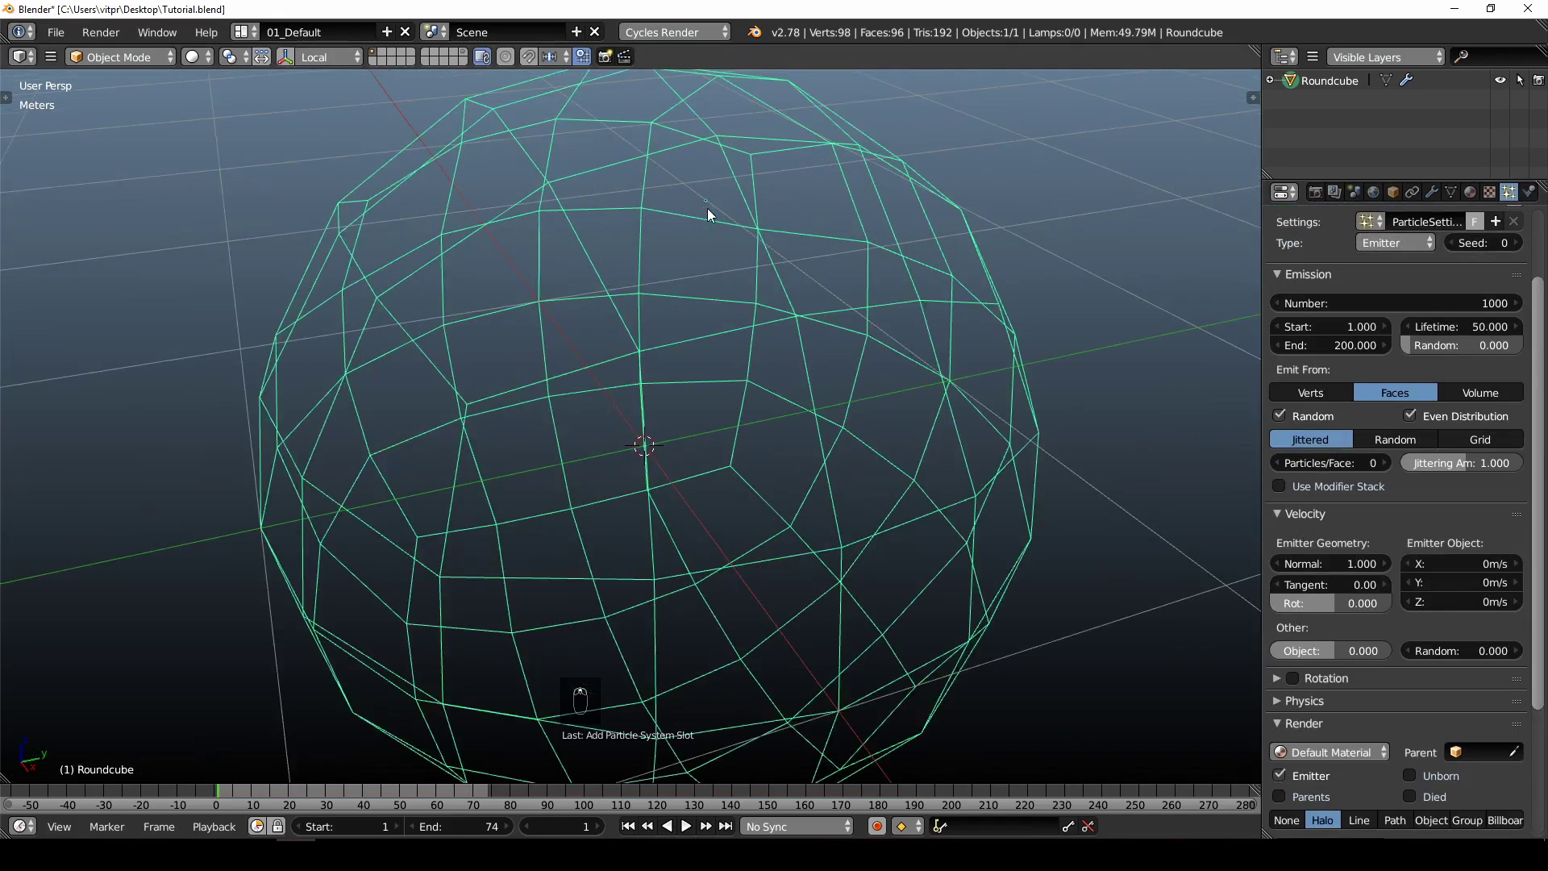
{"action": "scroll", "coordinate": [703, 206], "scroll_direction": "down", "scroll_amount": 2}
{"action": "middle_click_drag", "start_coordinate": [788, 406], "coordinate": [790, 397]}
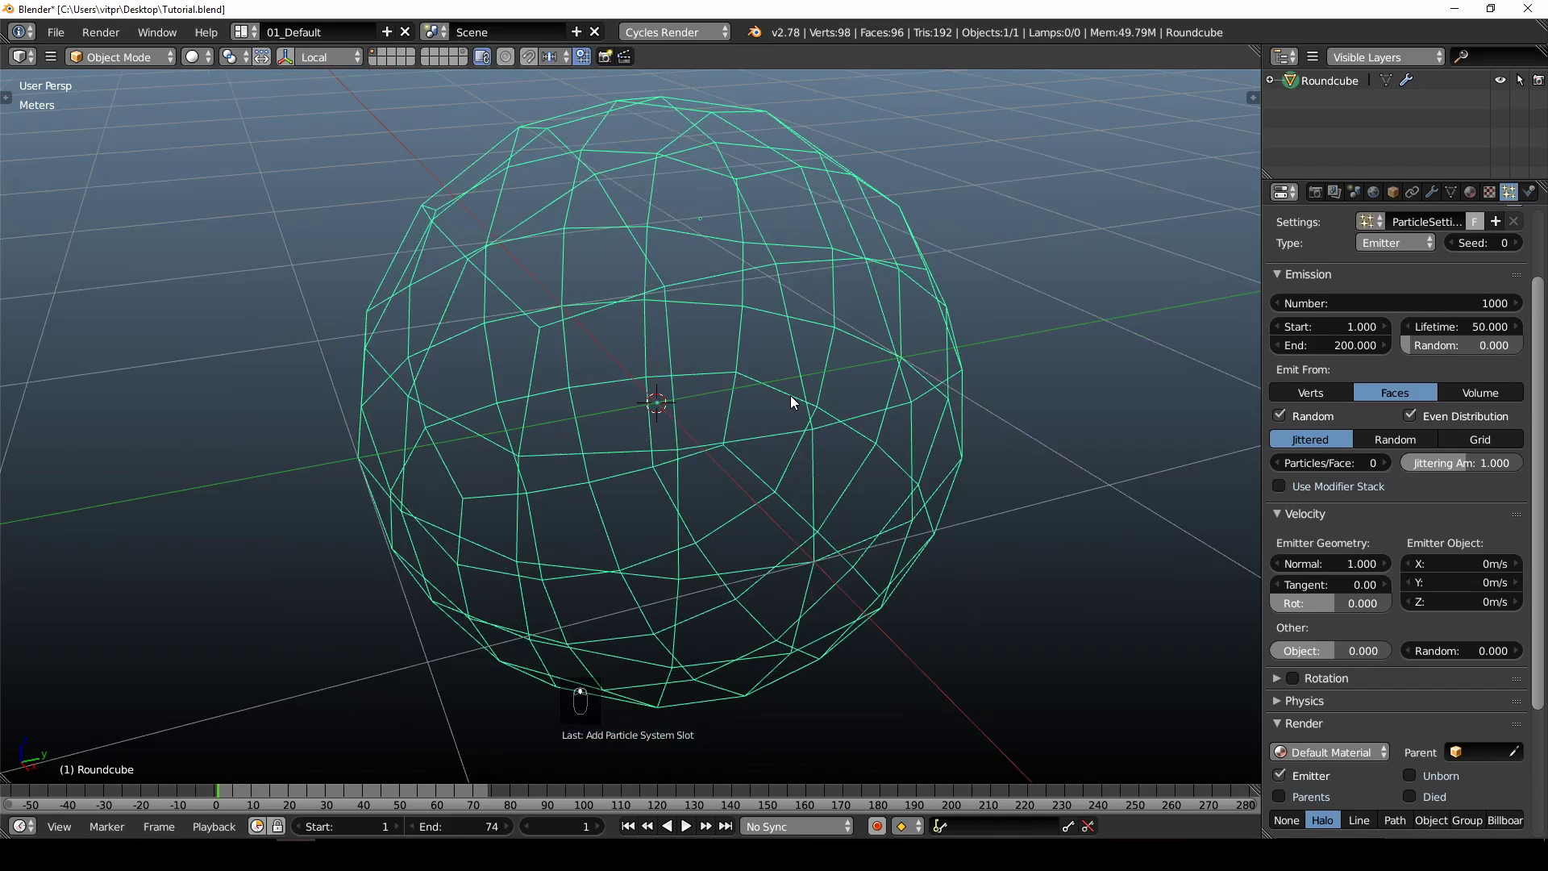
- Set the particle emission Start and End frames to 0
{"action": "left_click", "coordinate": [1327, 324]}
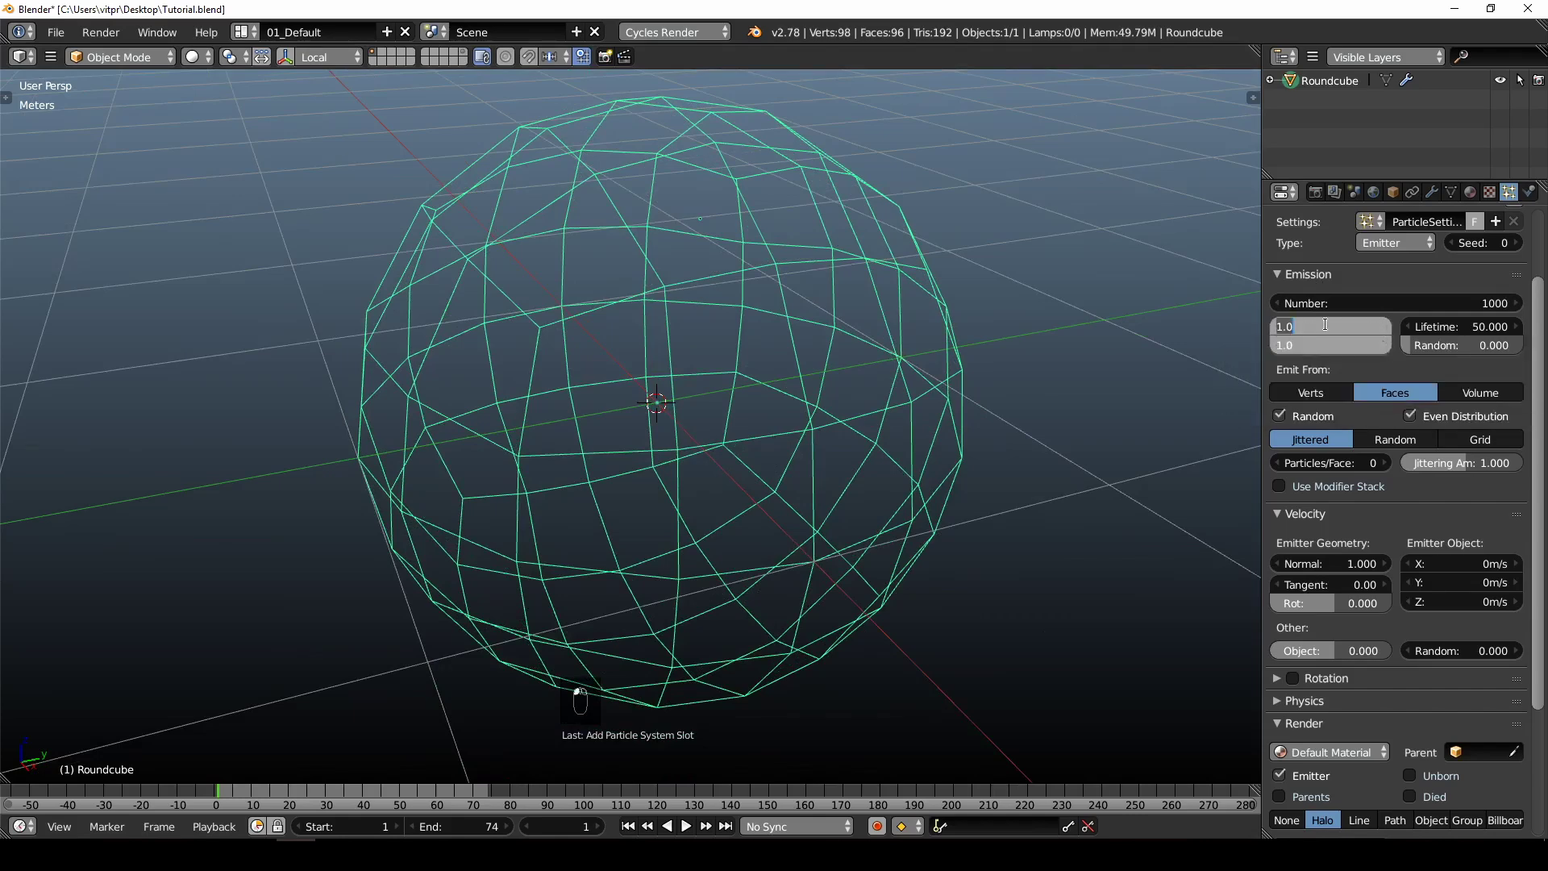
{"action": "type", "text": "0"}
{"action": "key", "text": "Return"}
{"action": "middle_click_drag", "start_coordinate": [1210, 356], "coordinate": [774, 478]}
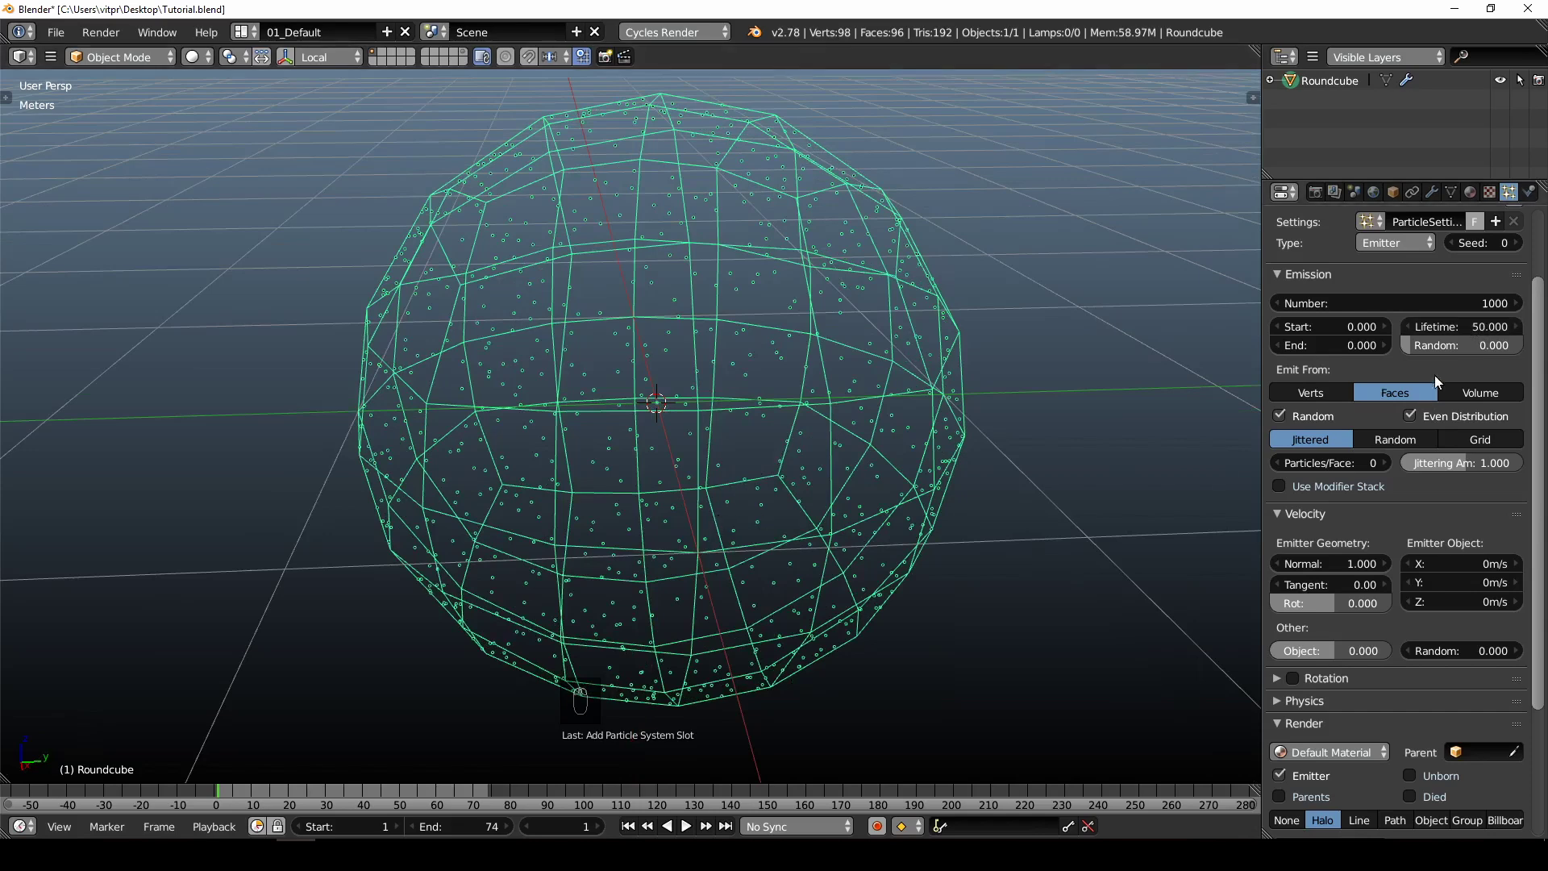
- Set the particle Lifetime to 500000 frames
{"action": "left_click", "coordinate": [1467, 327]}
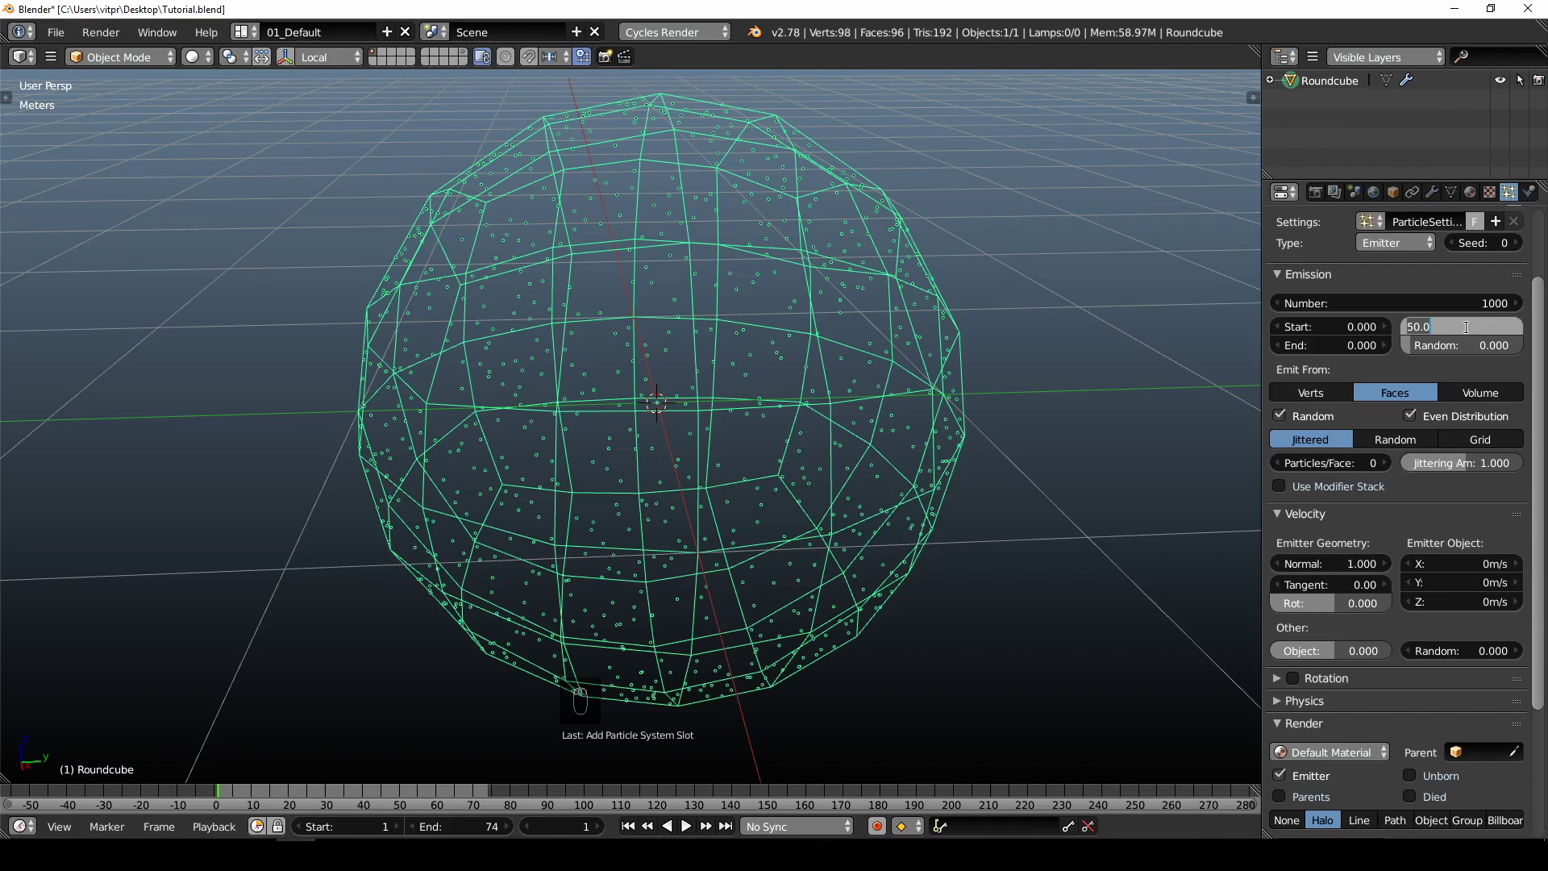
{"action": "type", "text": "50000000"}
{"action": "key", "text": "Return"}
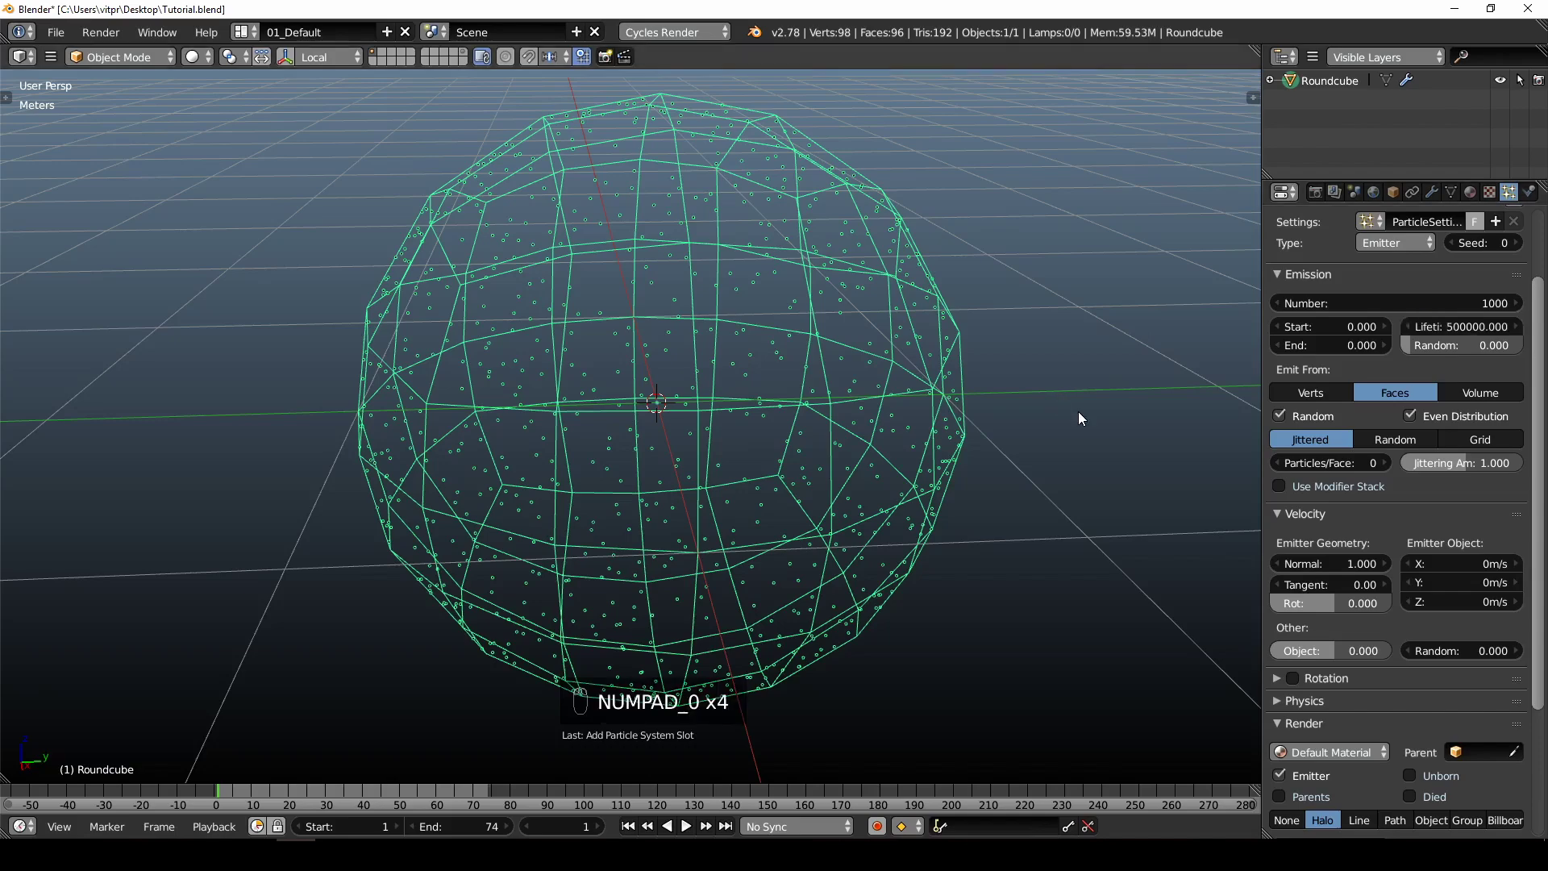
{"action": "middle_click_drag", "start_coordinate": [941, 440], "coordinate": [1013, 439]}
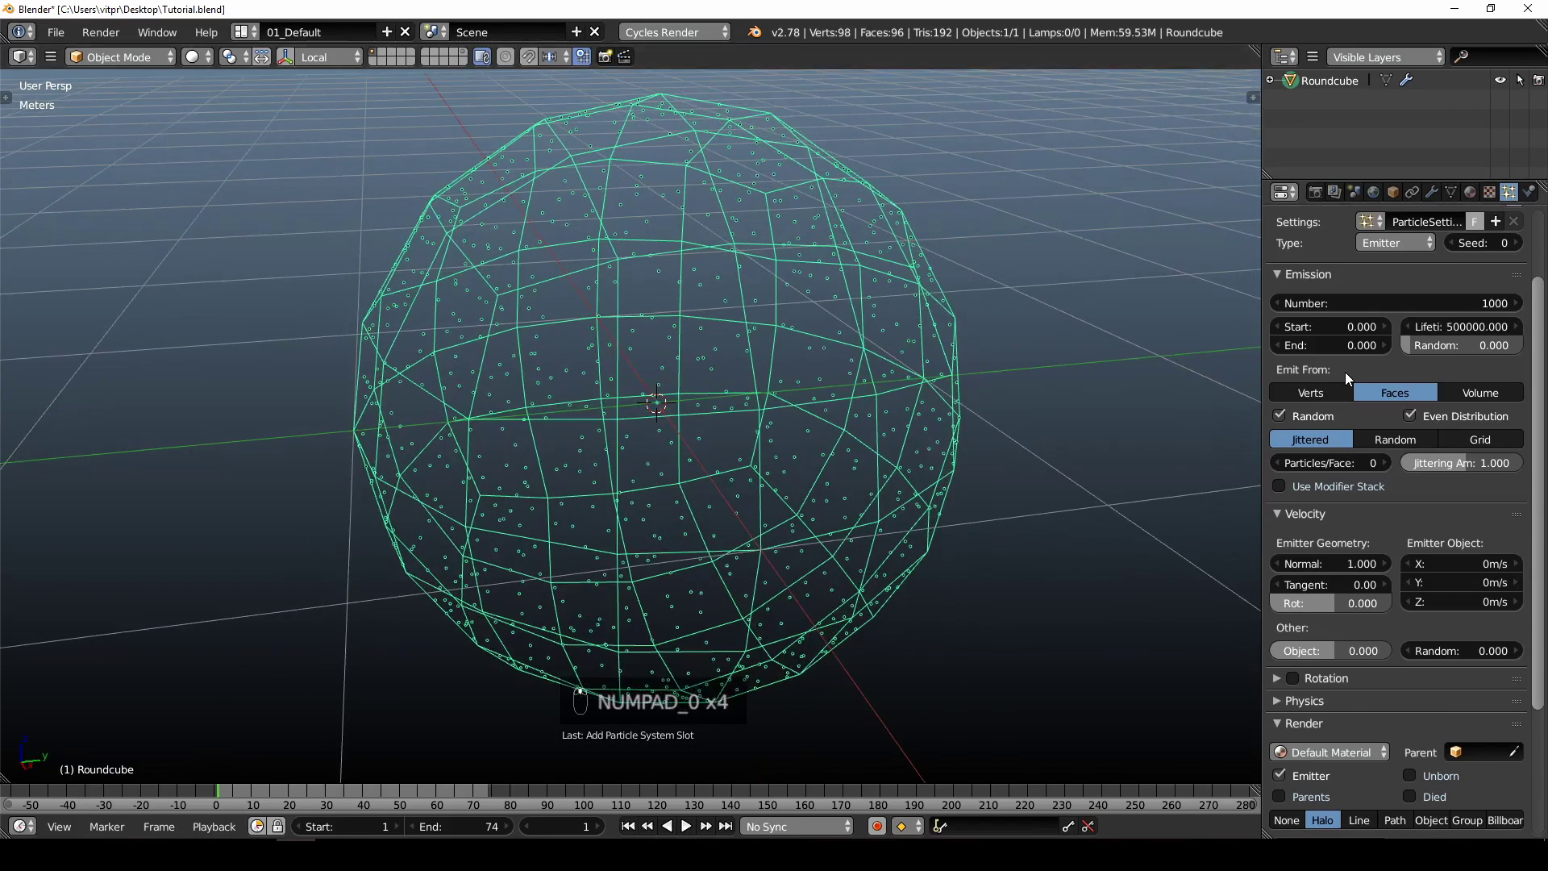
{"action": "middle_click_drag", "start_coordinate": [865, 383], "coordinate": [674, 435]}
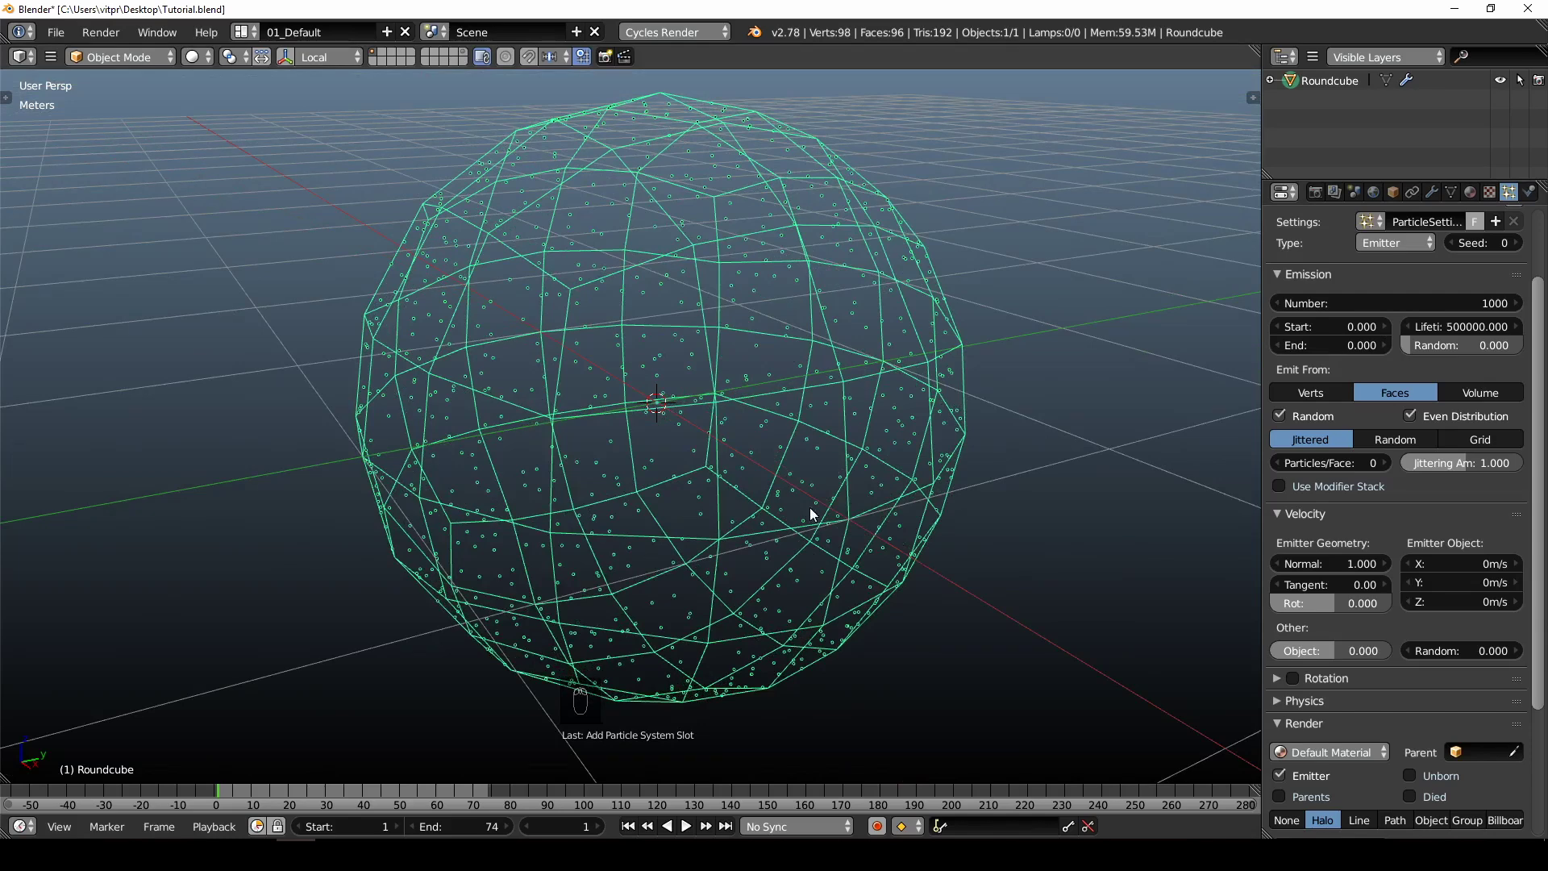
{"action": "middle_click_drag", "start_coordinate": [680, 436], "coordinate": [709, 401]}
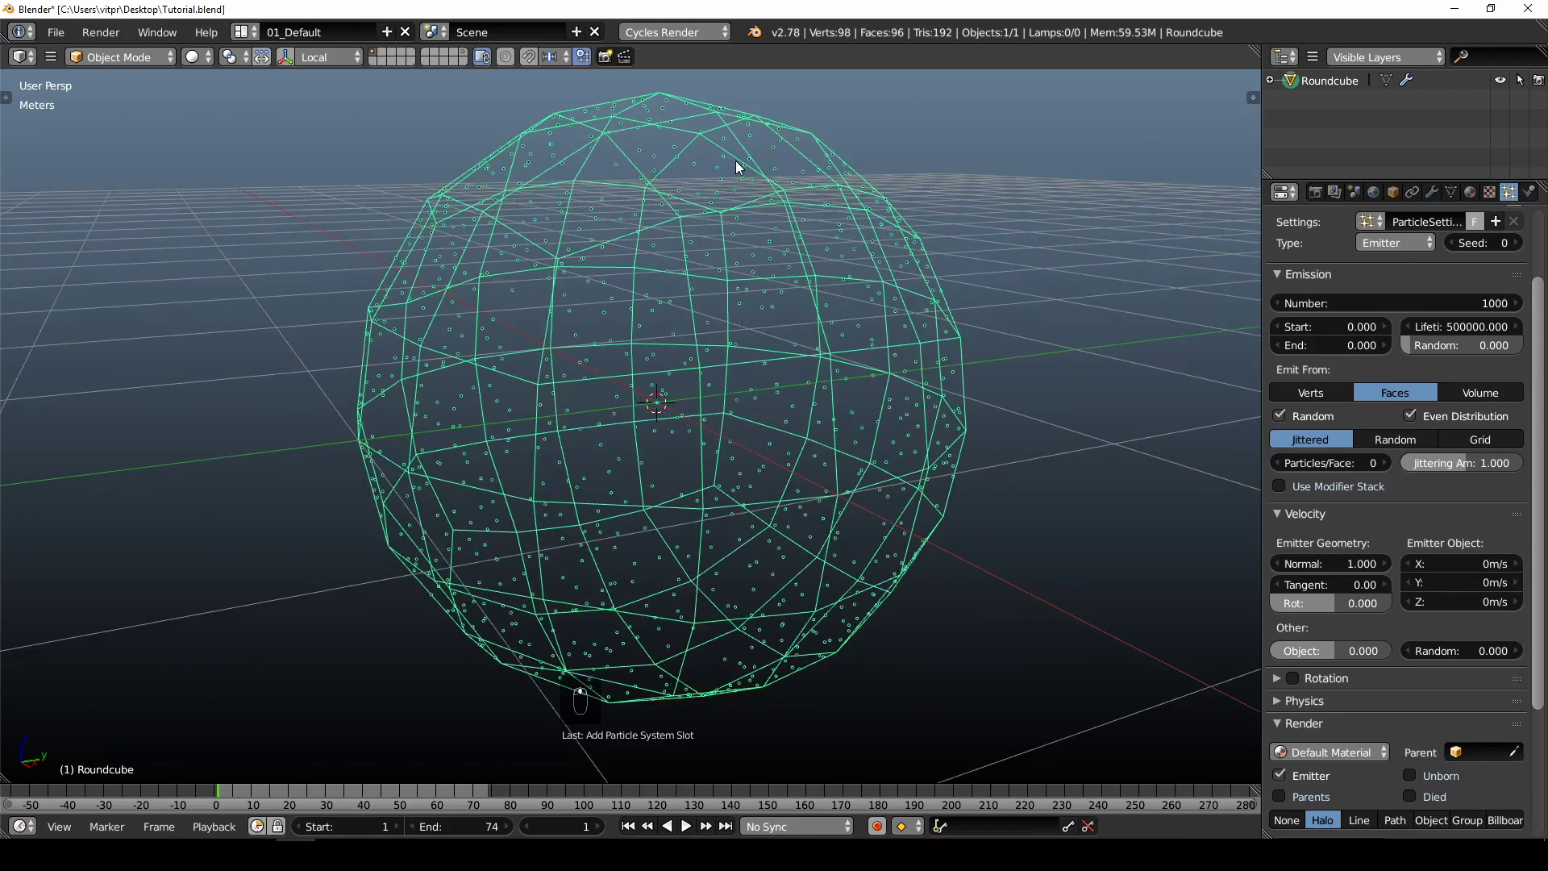
- Change Emit From from Faces to Volume so the 1000 points scatter inside the sphere
{"action": "middle_click_drag", "start_coordinate": [665, 503], "coordinate": [866, 518]}
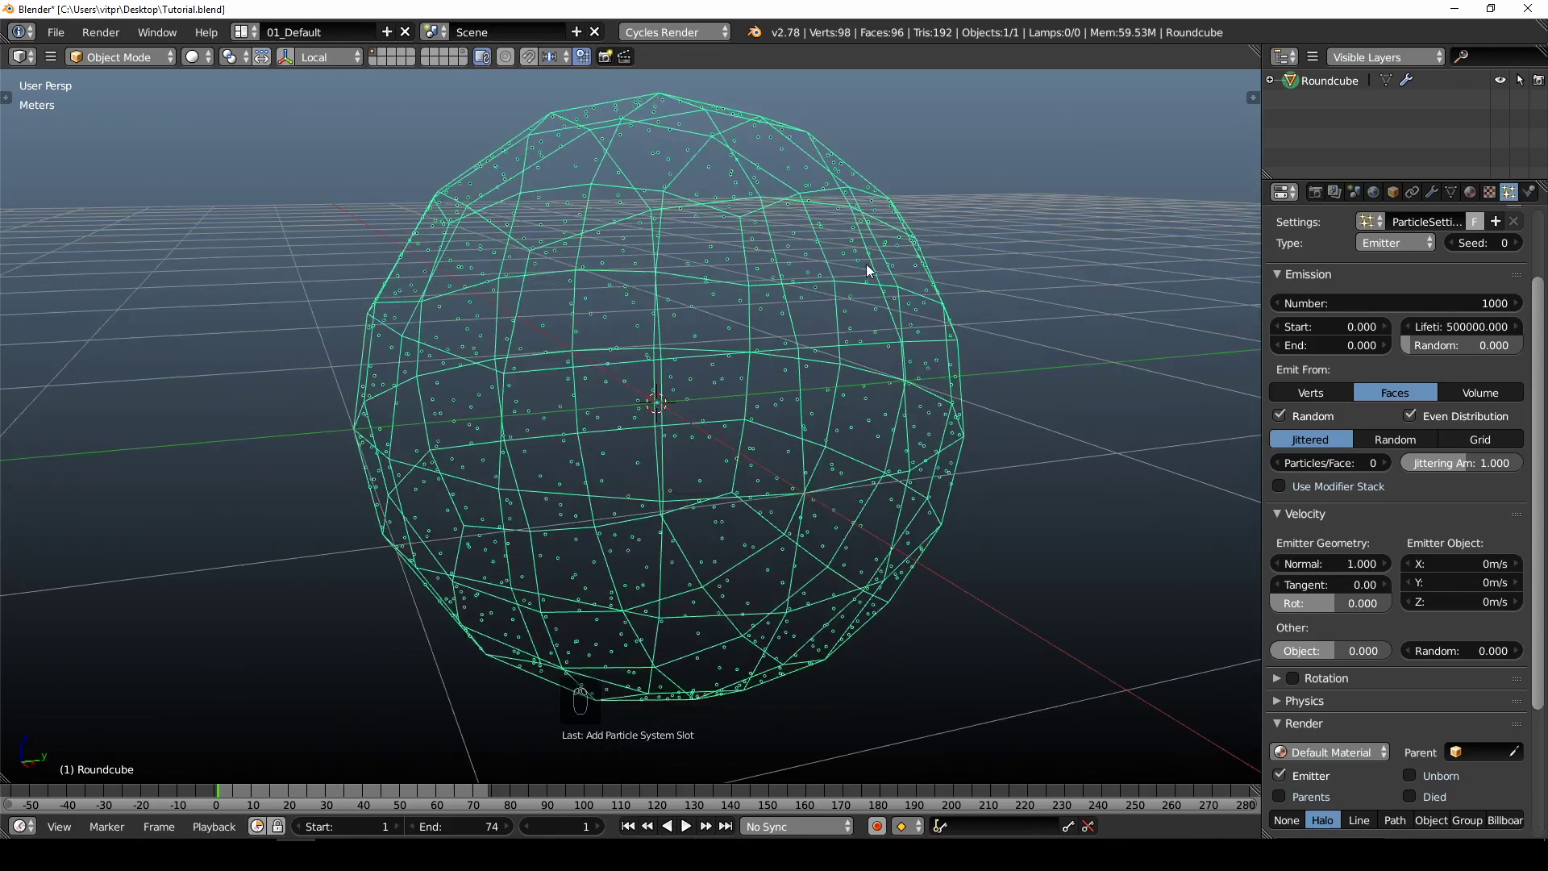
{"action": "middle_click_drag", "start_coordinate": [816, 406], "coordinate": [977, 457]}
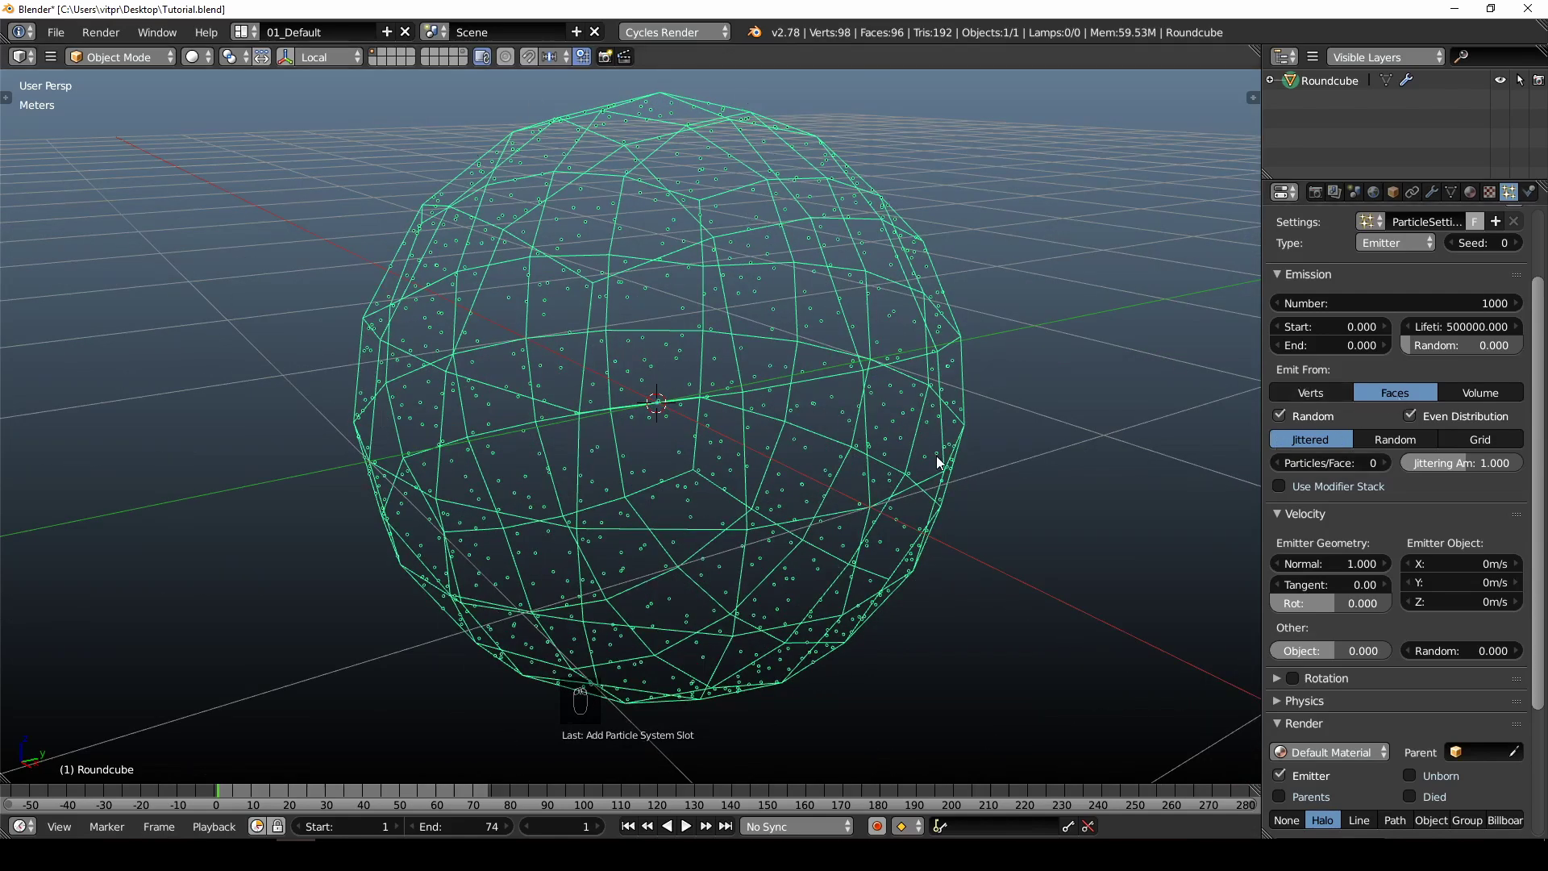
{"action": "middle_click_drag", "start_coordinate": [935, 457], "coordinate": [669, 461]}
{"action": "left_click", "coordinate": [1476, 395]}
{"action": "scroll", "coordinate": [656, 444], "scroll_direction": "down", "scroll_amount": 2}
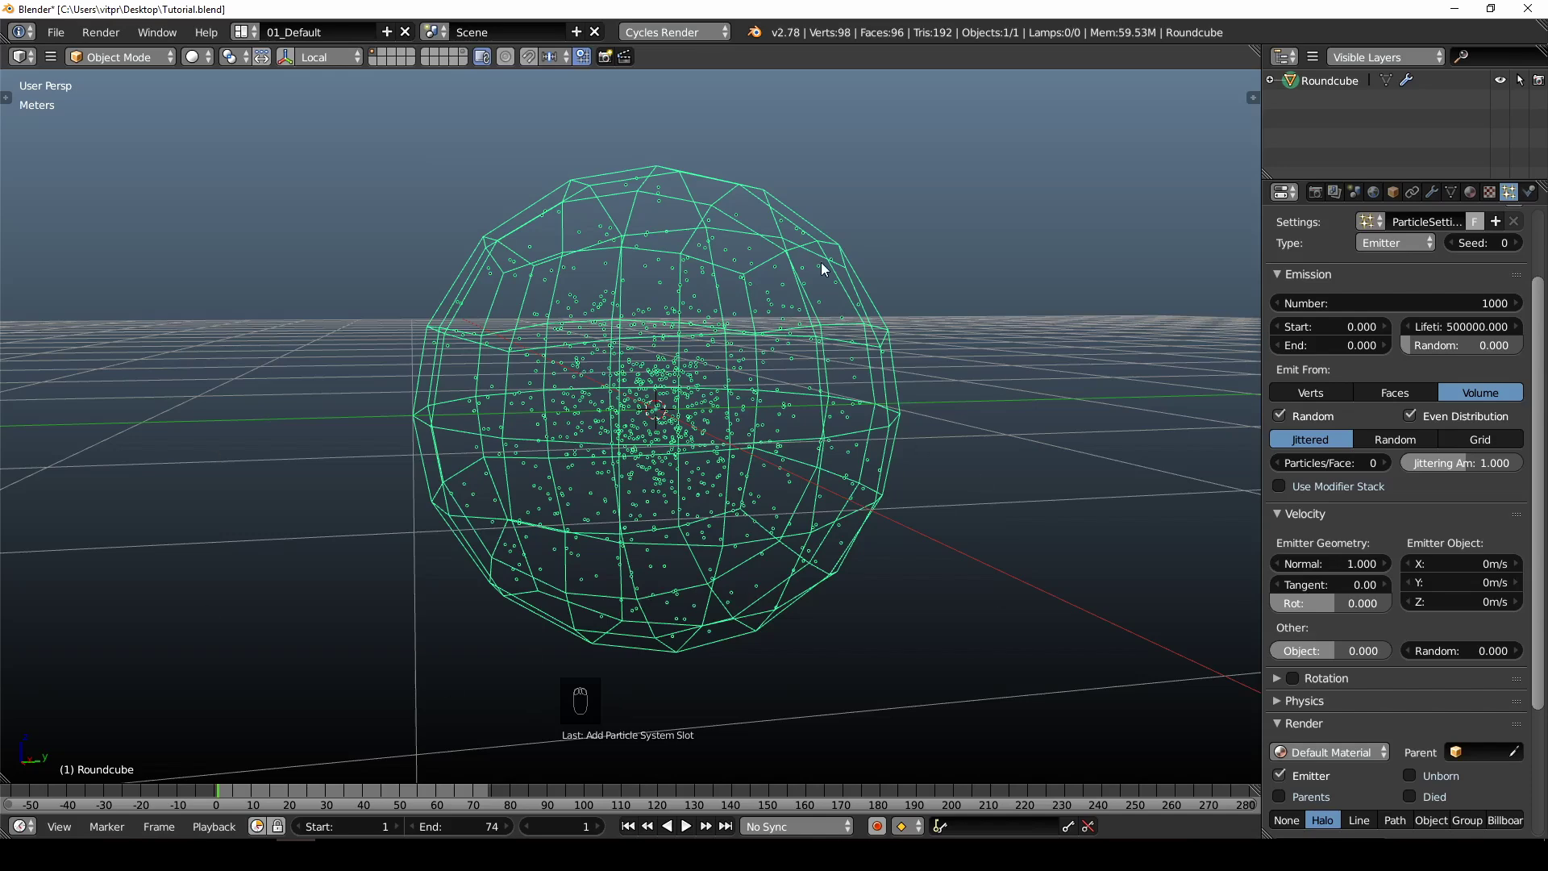
{"action": "middle_click_drag", "start_coordinate": [516, 355], "coordinate": [962, 397]}
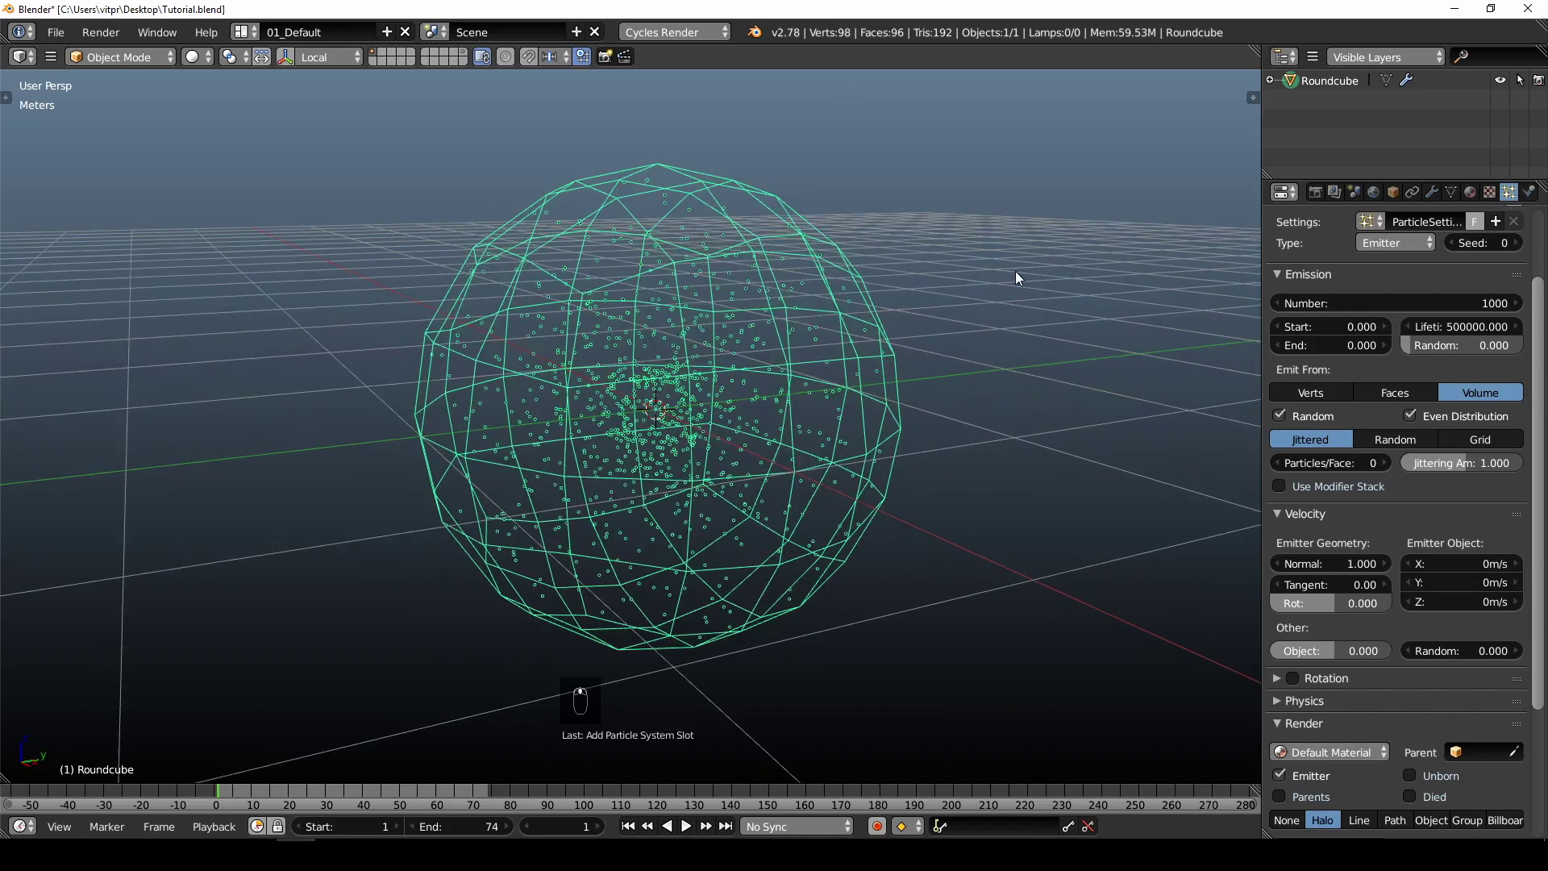
{"action": "middle_click_drag", "start_coordinate": [535, 460], "coordinate": [631, 511]}
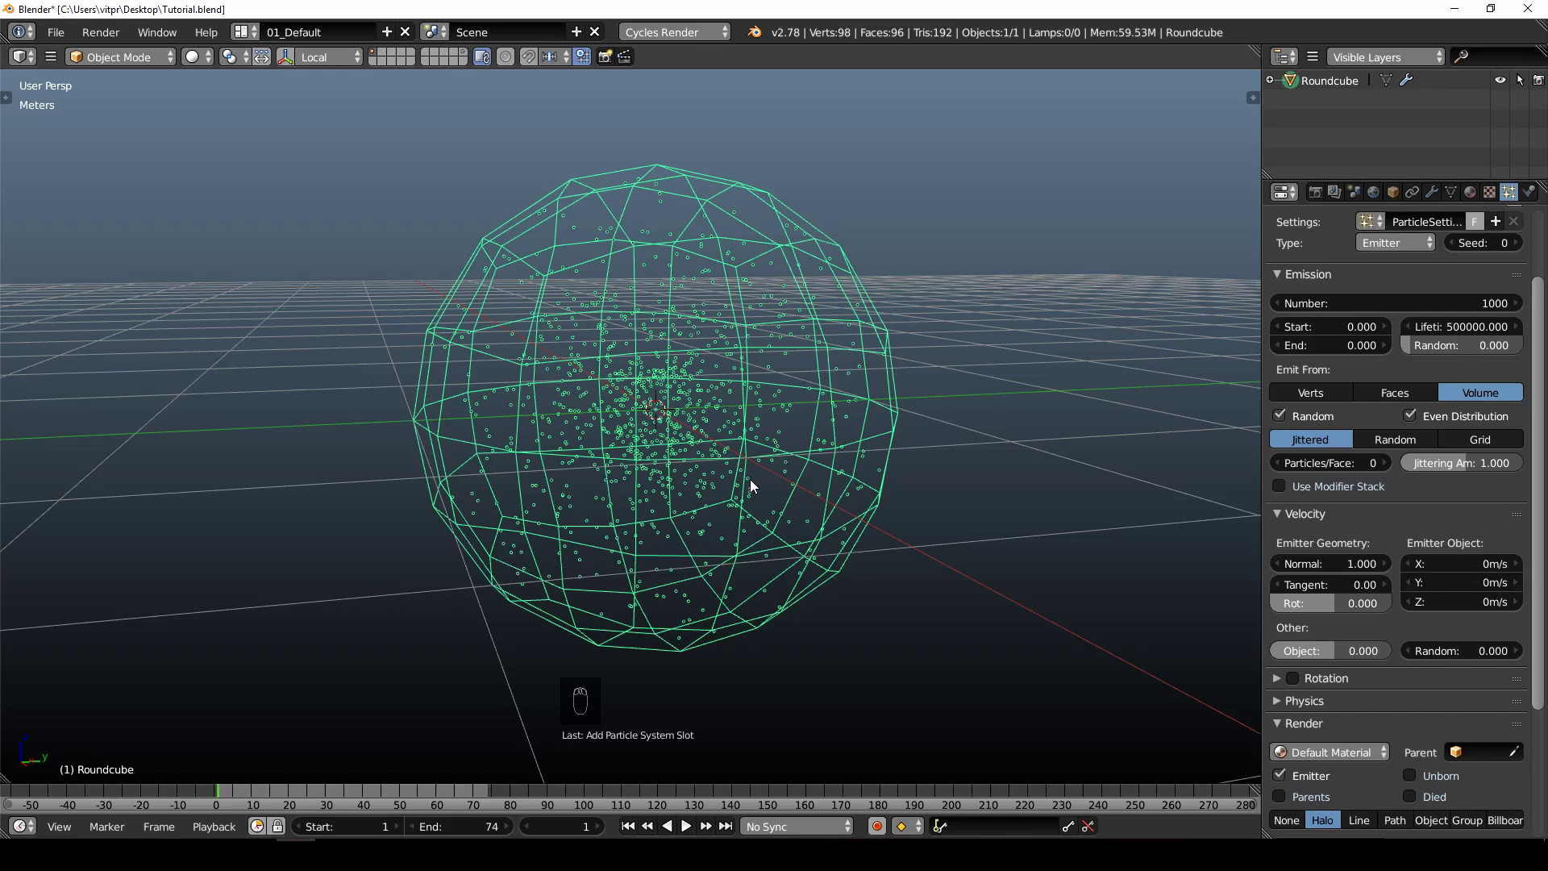
{"action": "middle_click_drag", "start_coordinate": [736, 505], "coordinate": [680, 513]}
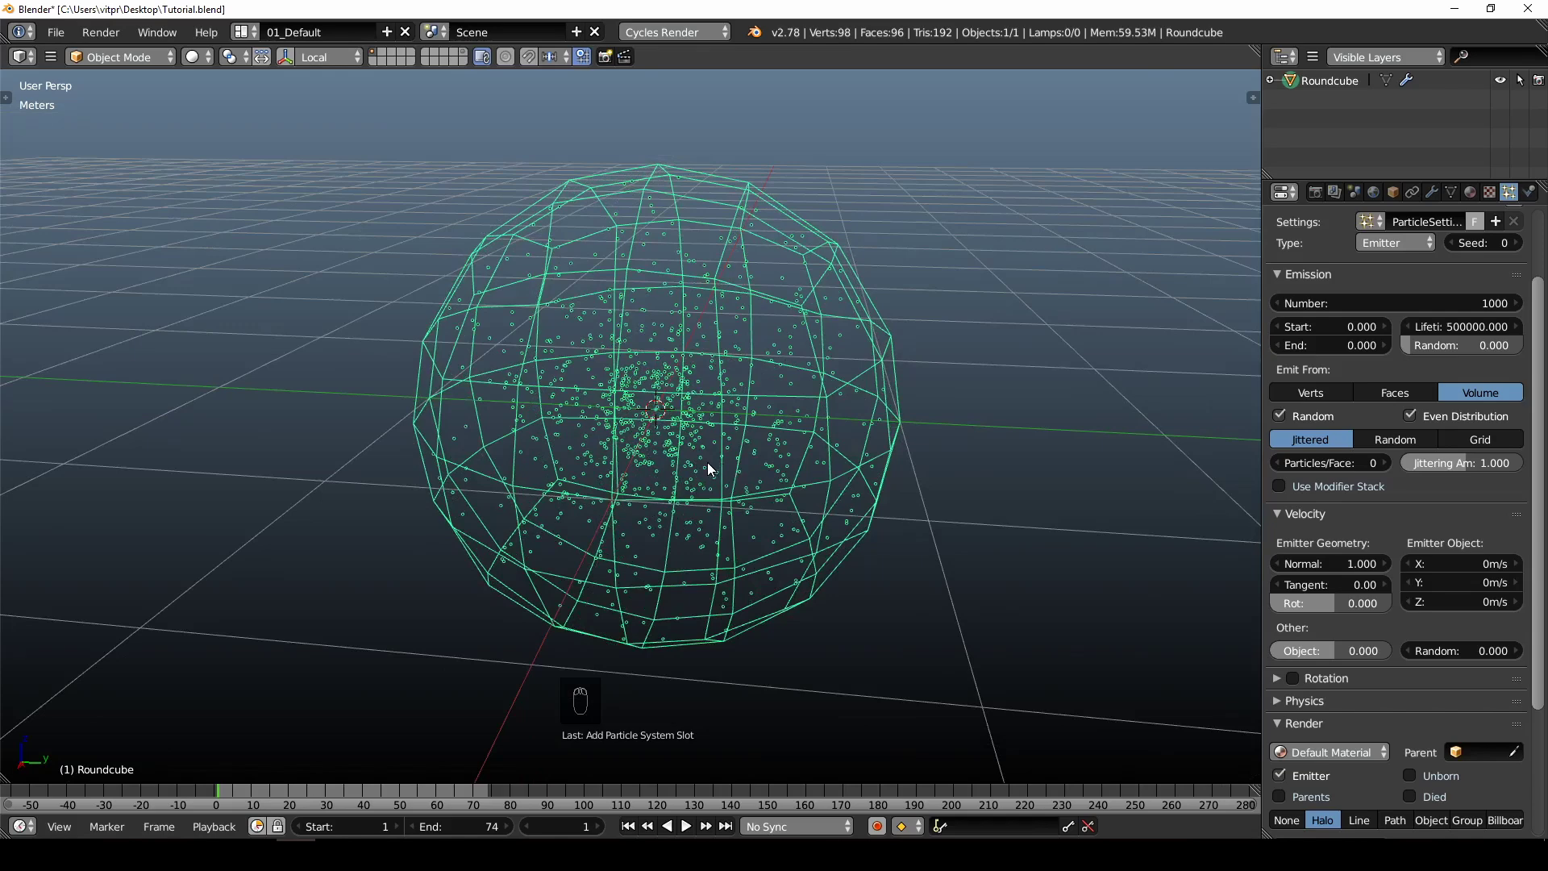
{"action": "middle_click_drag", "start_coordinate": [731, 471], "coordinate": [742, 476]}
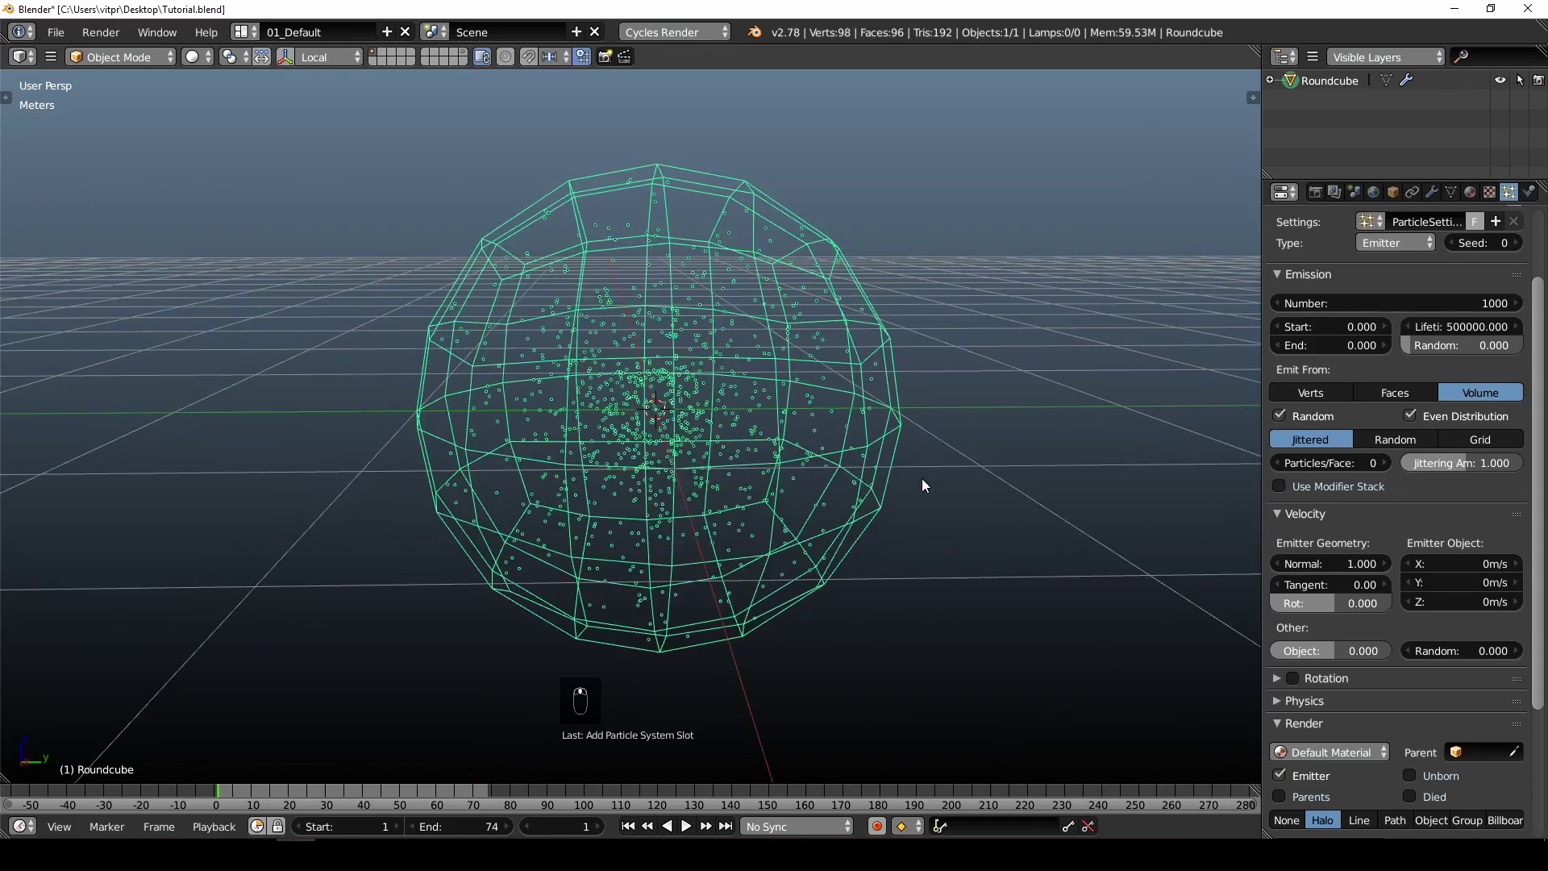
- Uncheck Random under Emit From for non-random particle placement
{"action": "left_click", "coordinate": [1281, 416]}
{"action": "middle_click_drag", "start_coordinate": [721, 477], "coordinate": [698, 426]}
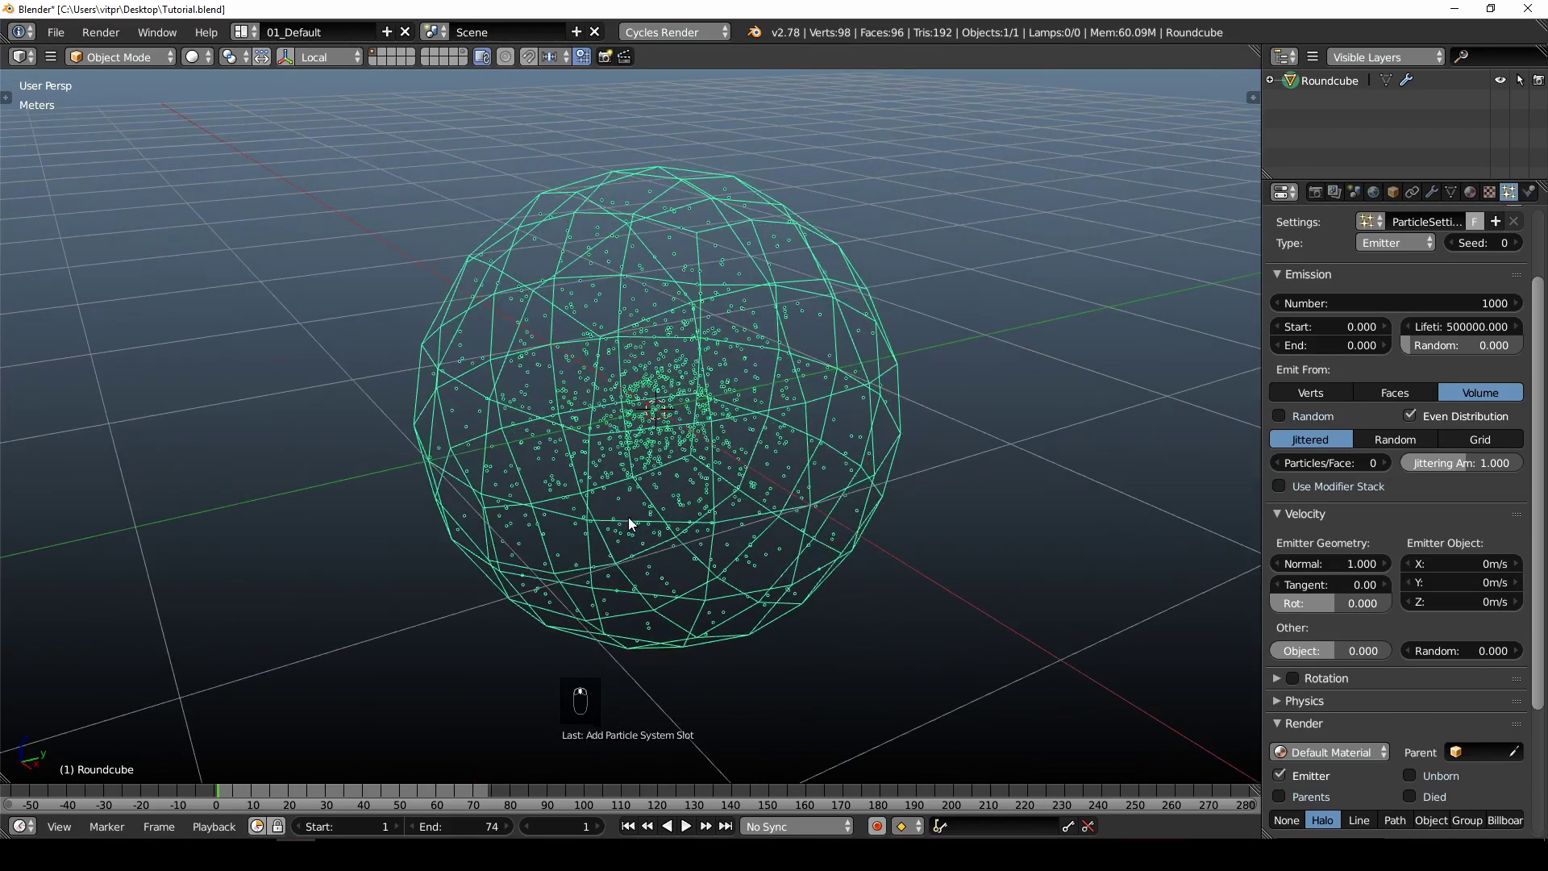
{"action": "middle_click_drag", "start_coordinate": [629, 524], "coordinate": [580, 518]}
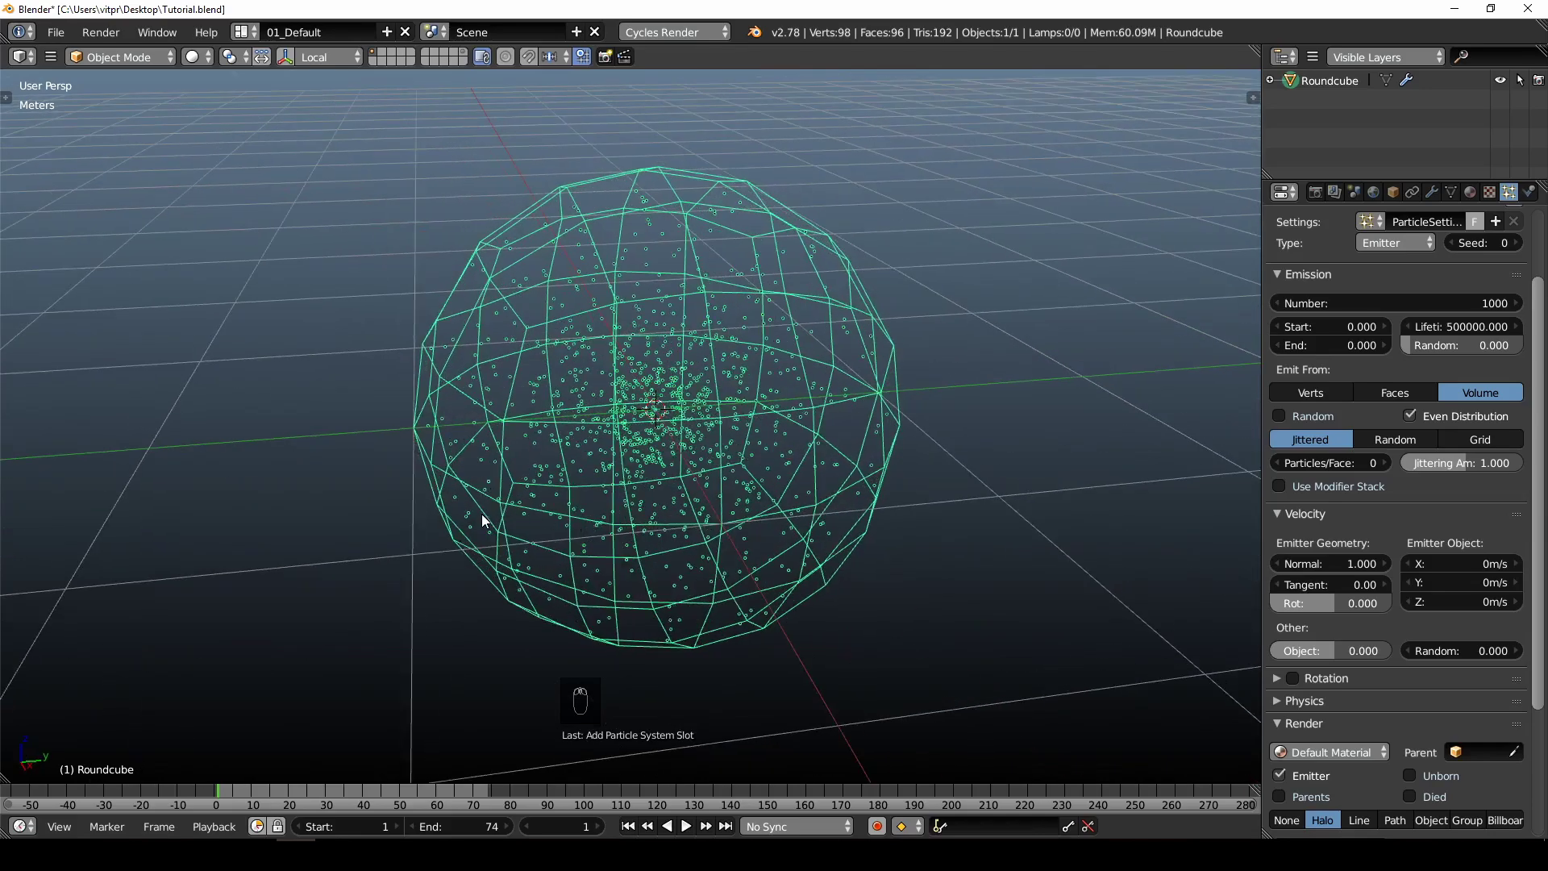
{"action": "middle_click_drag", "start_coordinate": [723, 472], "coordinate": [751, 461]}
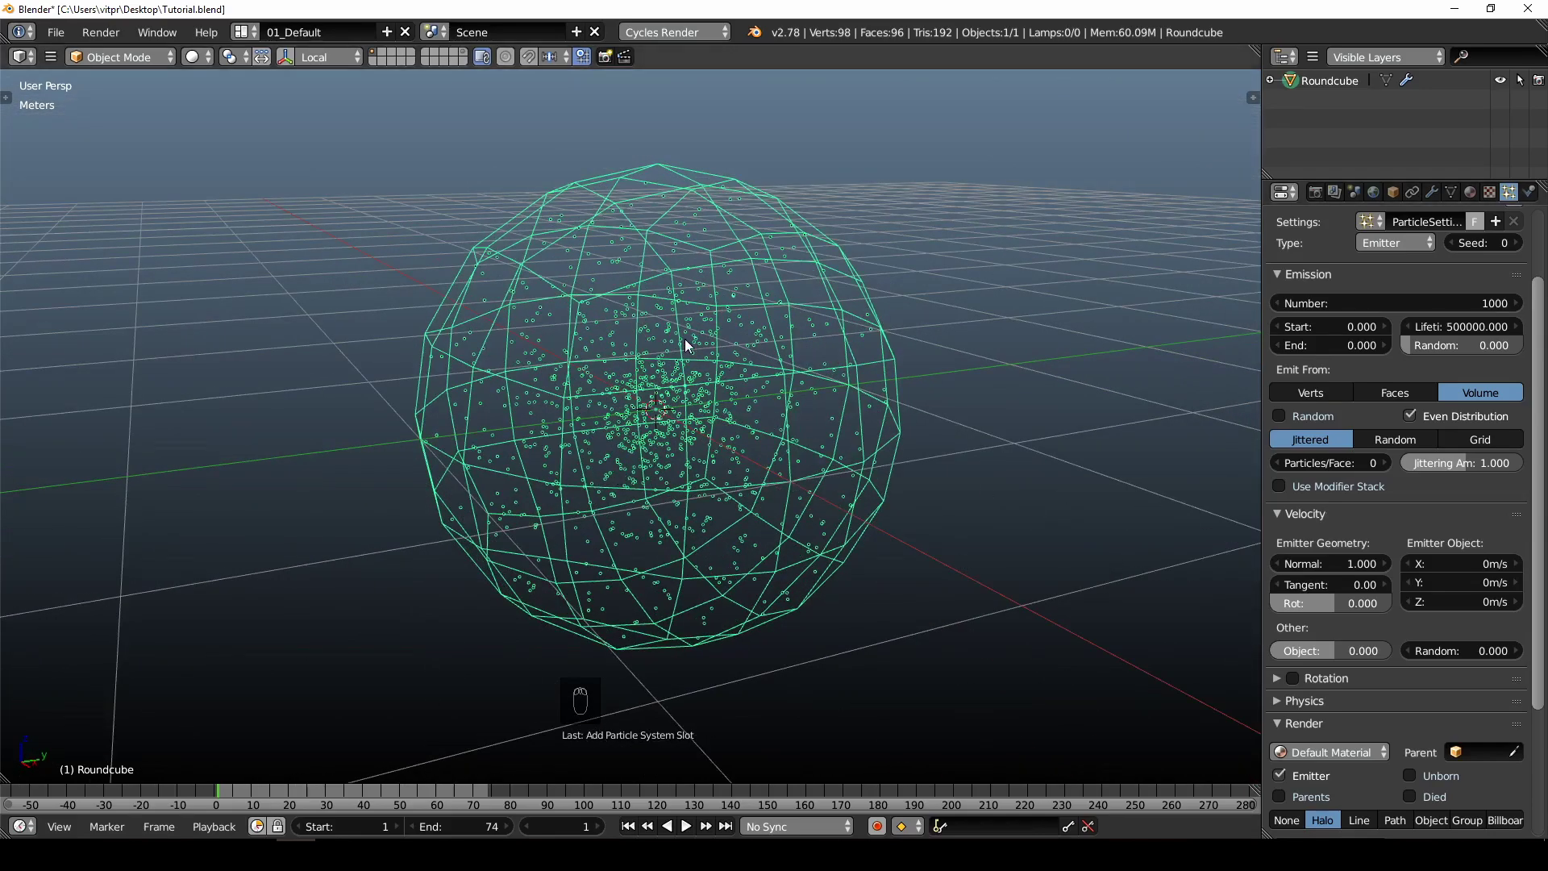
{"action": "middle_click_drag", "start_coordinate": [678, 496], "coordinate": [679, 490]}
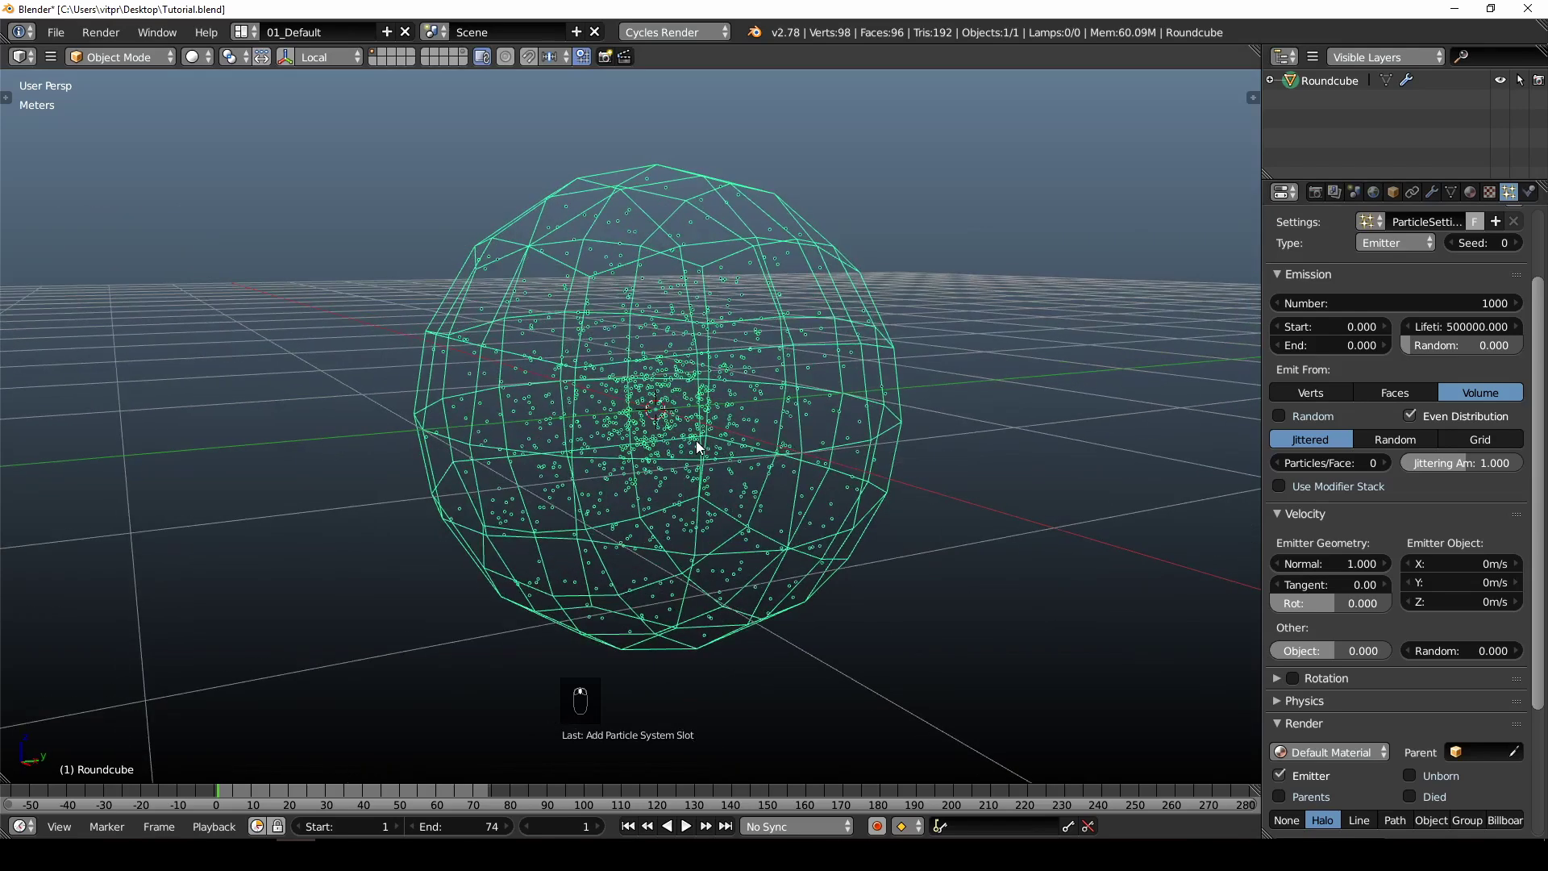
{"action": "scroll", "coordinate": [697, 437], "scroll_direction": "up", "scroll_amount": 2}
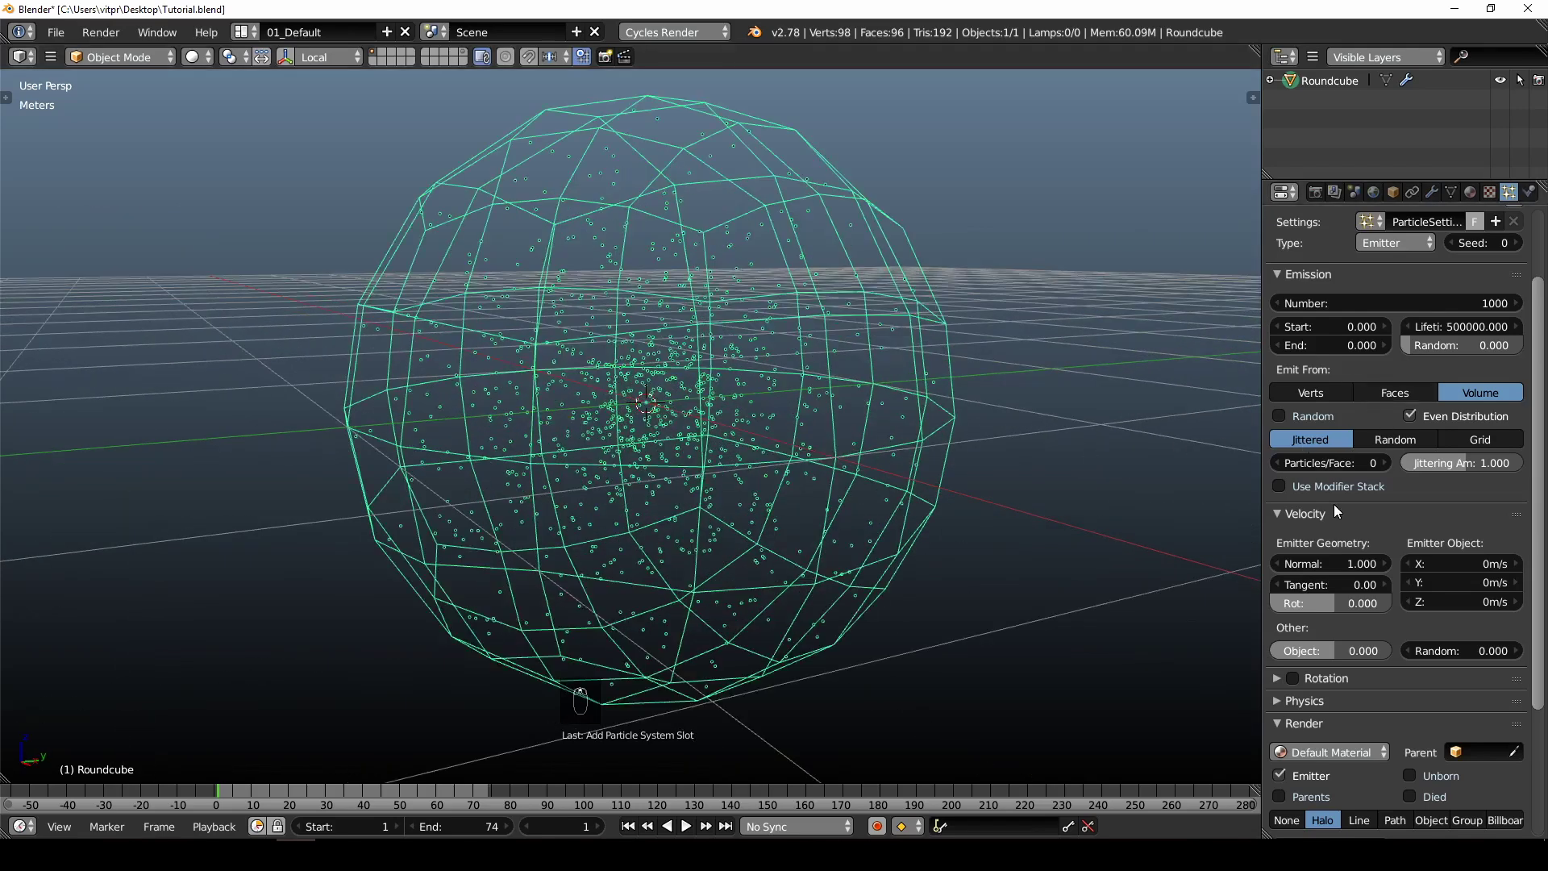
{"action": "scroll", "coordinate": [1355, 484], "scroll_direction": "down", "scroll_amount": 5}
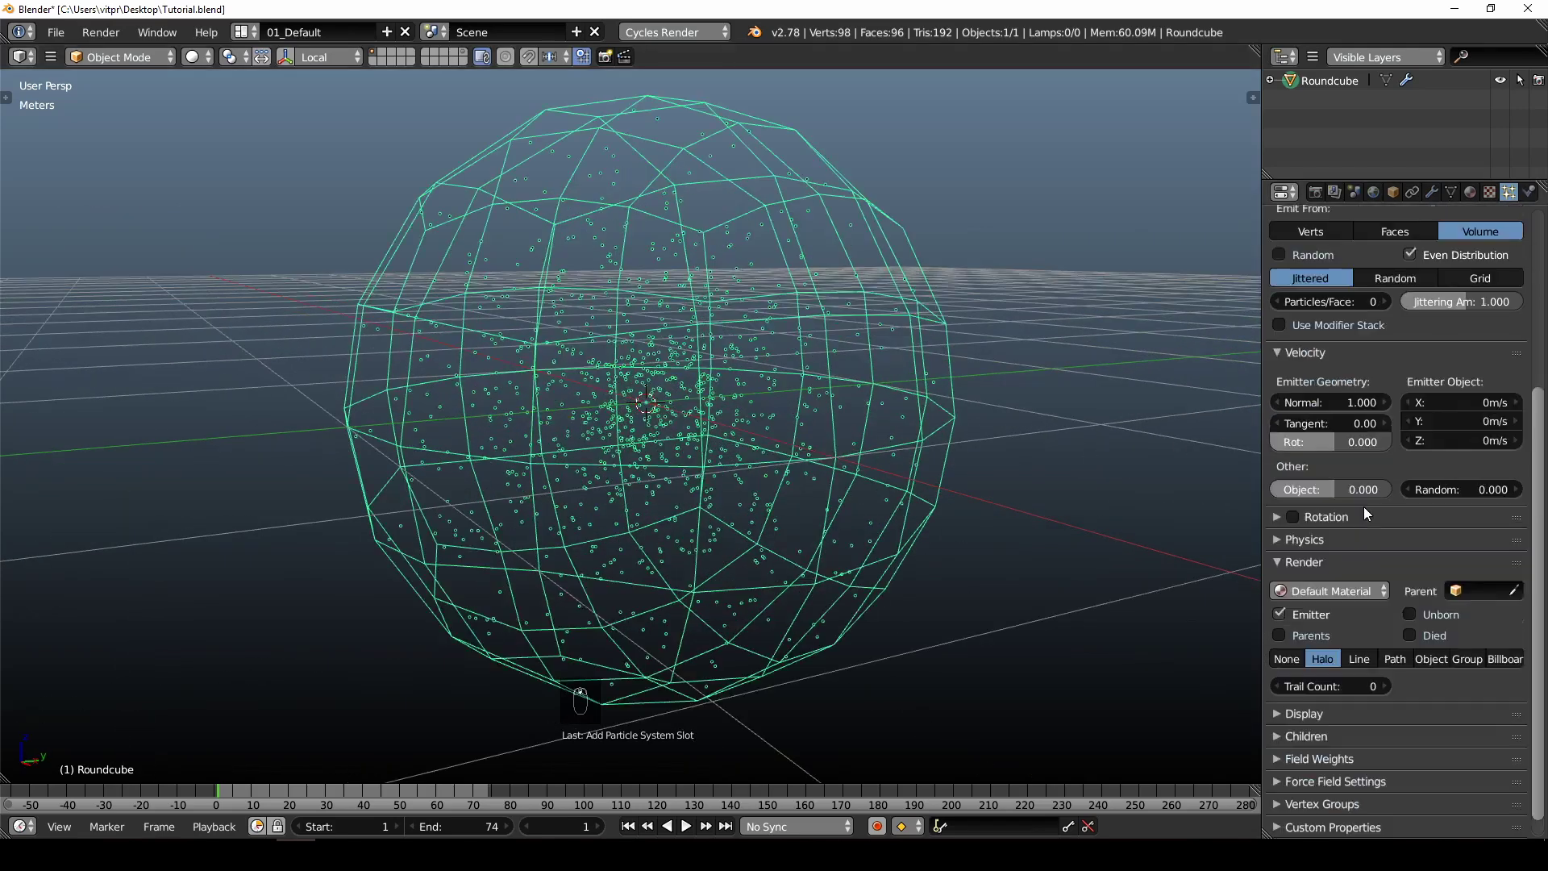
{"action": "scroll", "coordinate": [1365, 511], "scroll_direction": "up", "scroll_amount": 3}
{"action": "scroll", "coordinate": [1366, 511], "scroll_direction": "up", "scroll_amount": 3}
- Set the particle Emission Number to 64
{"action": "left_click", "coordinate": [1438, 337]}
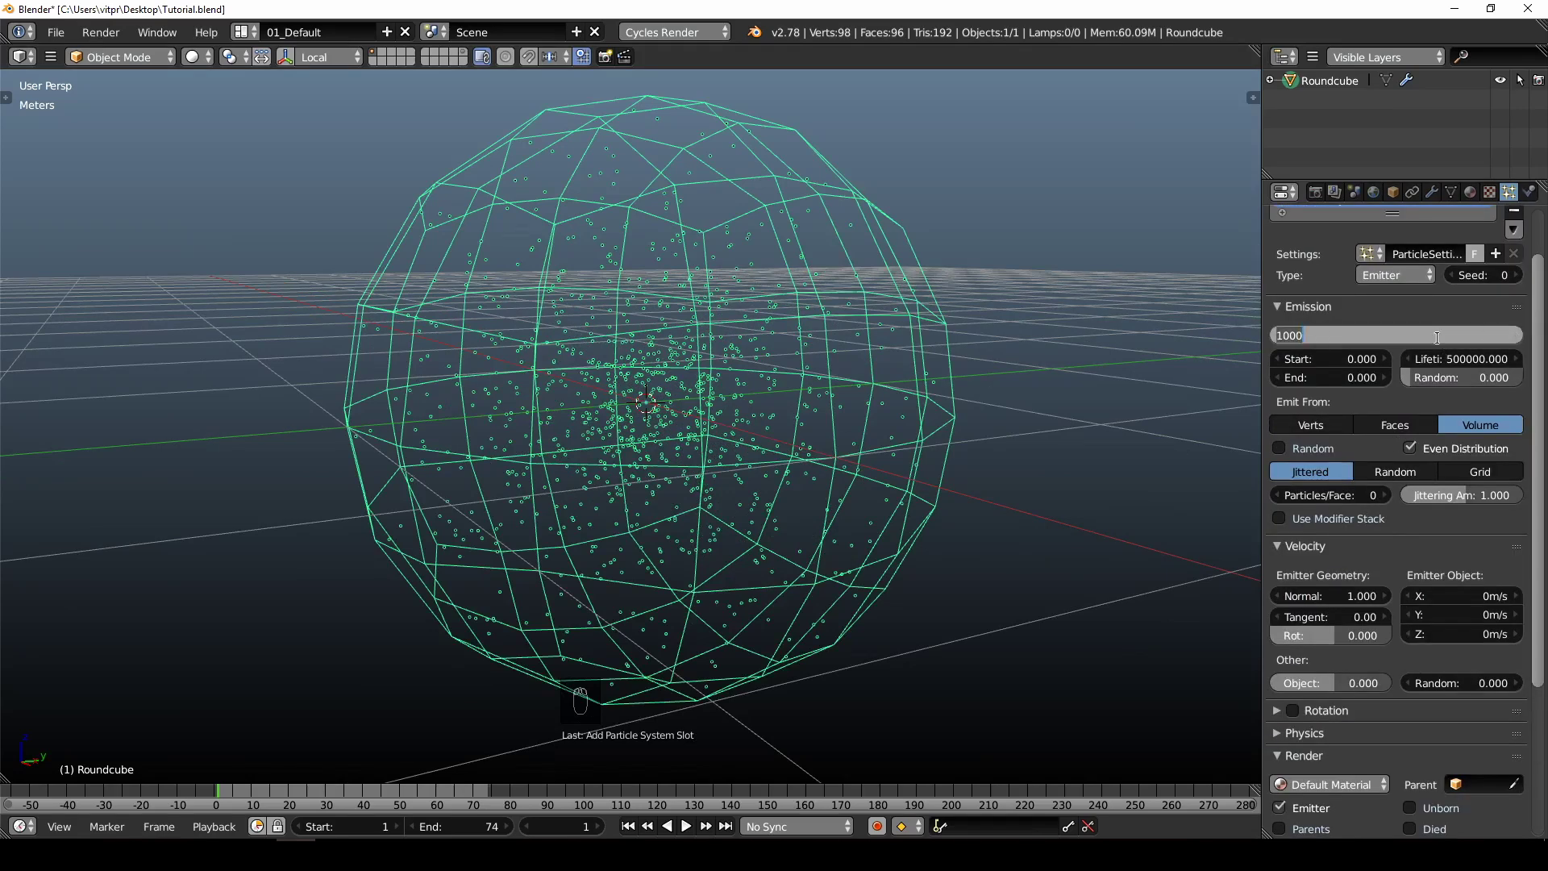
{"action": "type", "text": "64"}
{"action": "key", "text": "Return"}
{"action": "middle_click_drag", "start_coordinate": [516, 434], "coordinate": [631, 328]}
{"action": "middle_click_drag", "start_coordinate": [671, 532], "coordinate": [679, 541]}
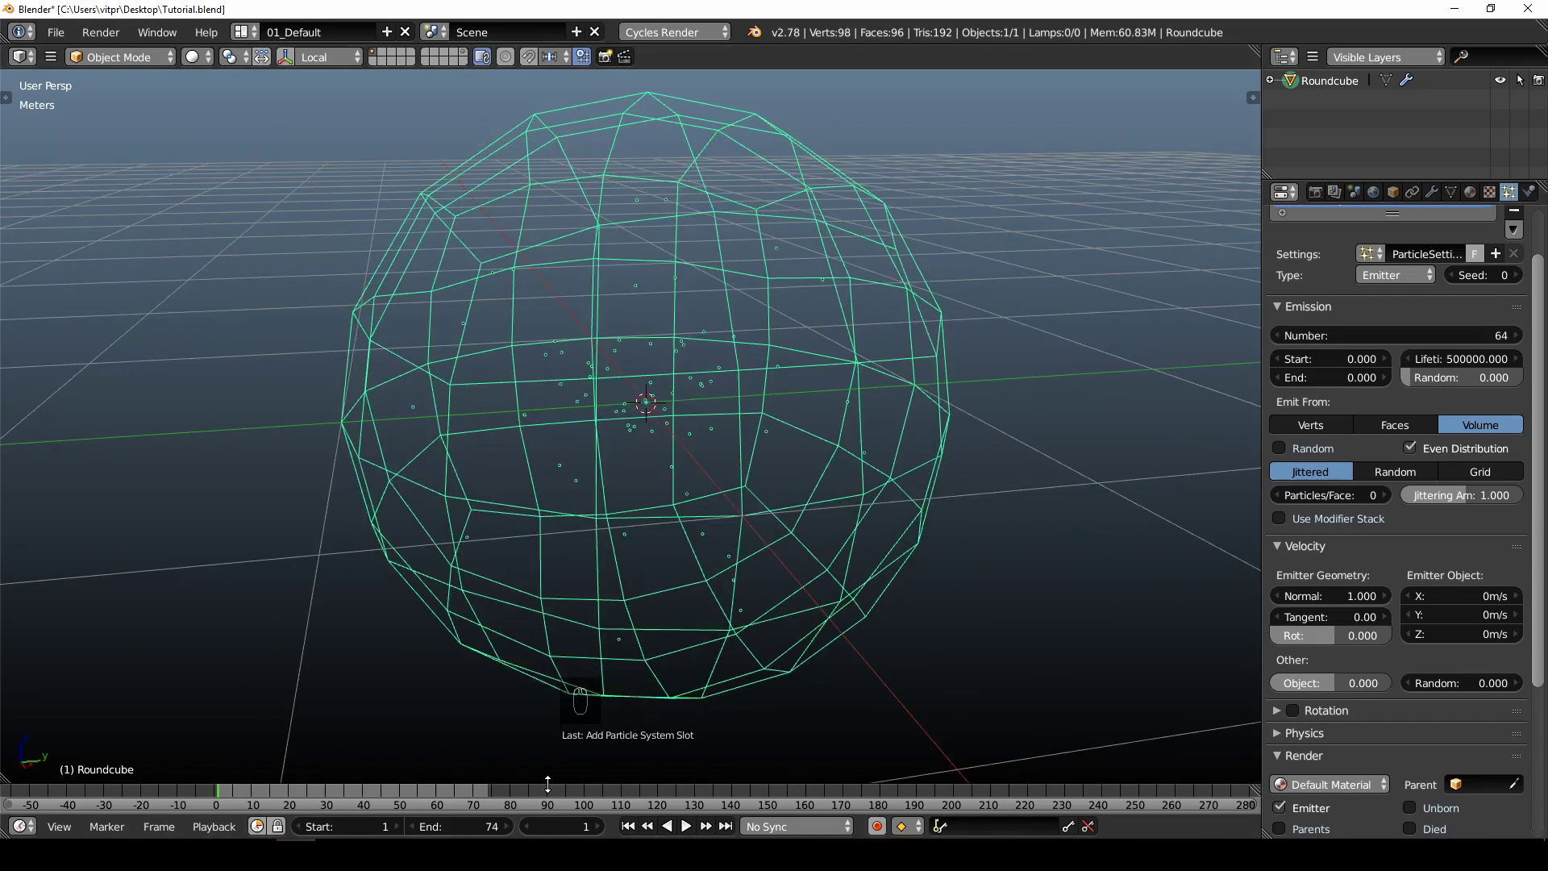
- Enlarge the lower area, turn it into an Animation Nodes editor and create NodeTree
{"action": "left_click_drag", "start_coordinate": [547, 783], "coordinate": [547, 480]}
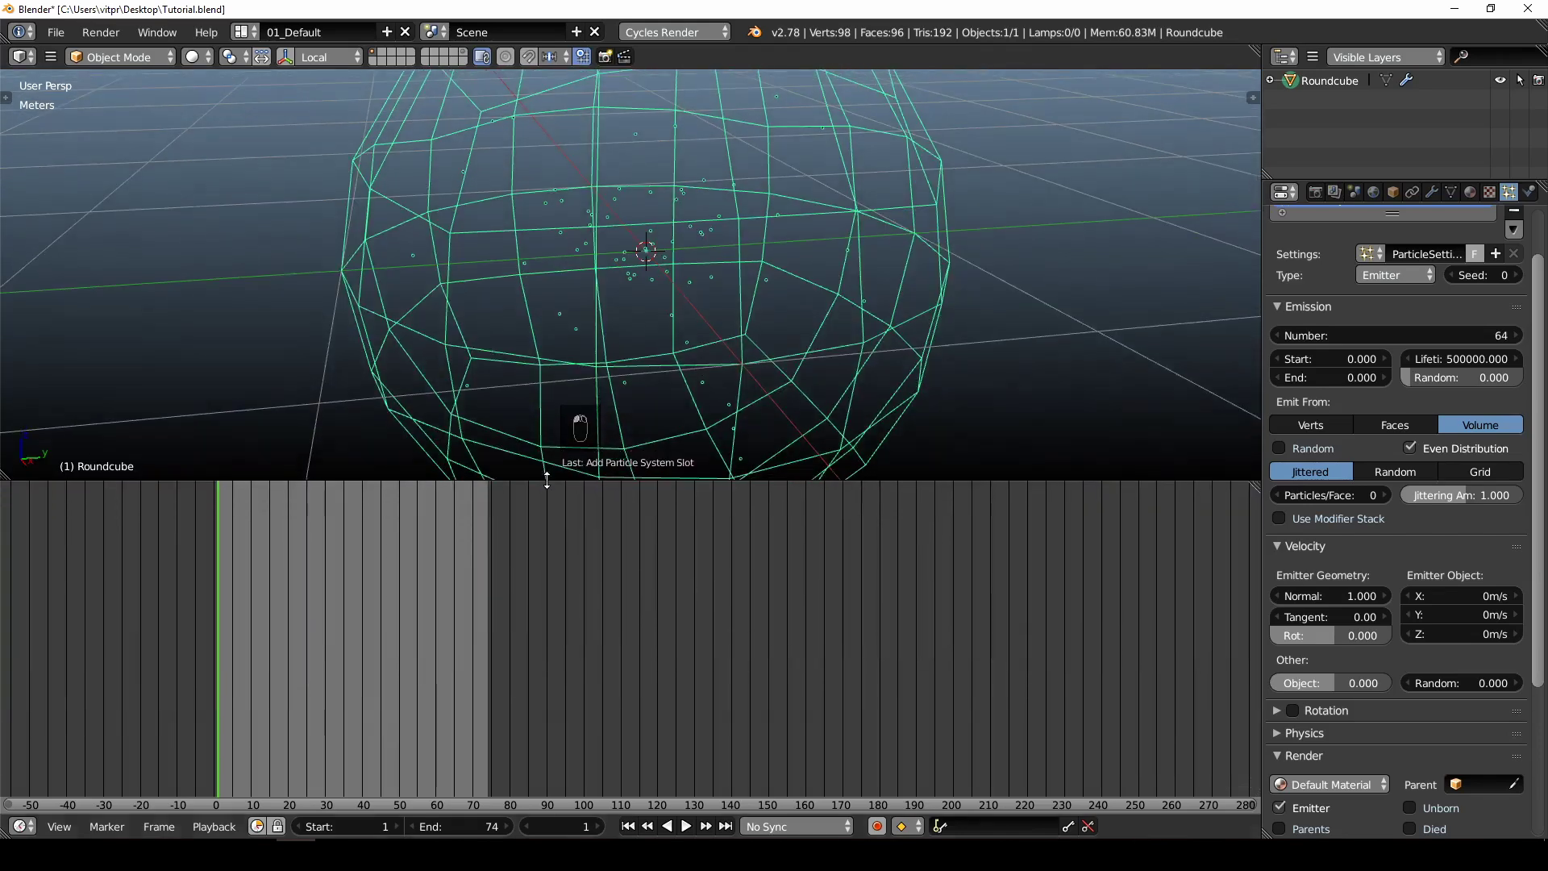
{"action": "left_click", "coordinate": [21, 826]}
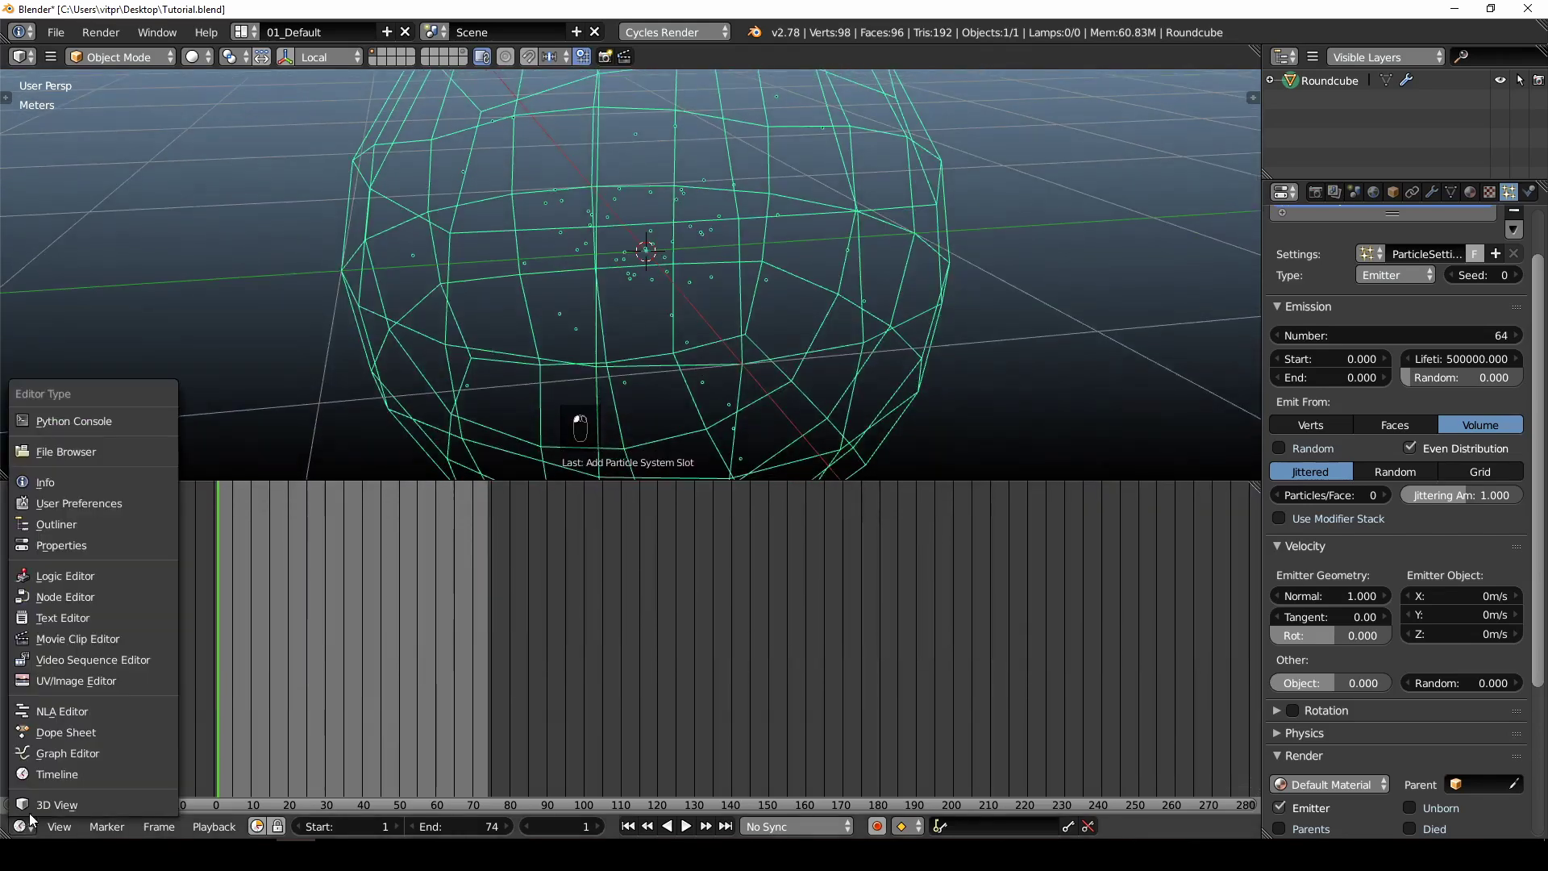
{"action": "left_click", "coordinate": [52, 598]}
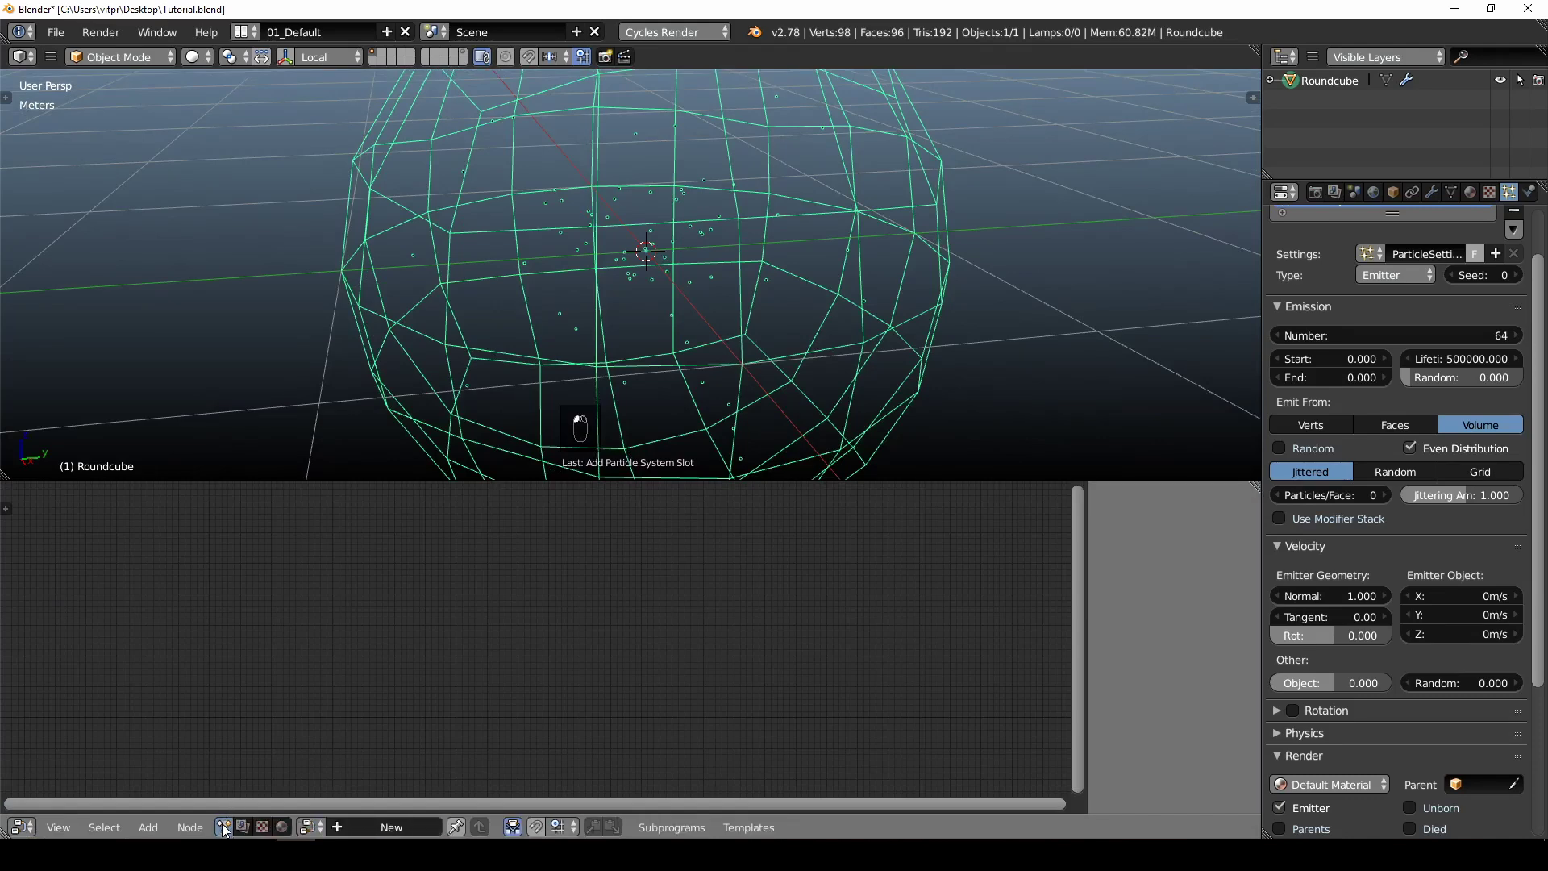
{"action": "left_click", "coordinate": [373, 828]}
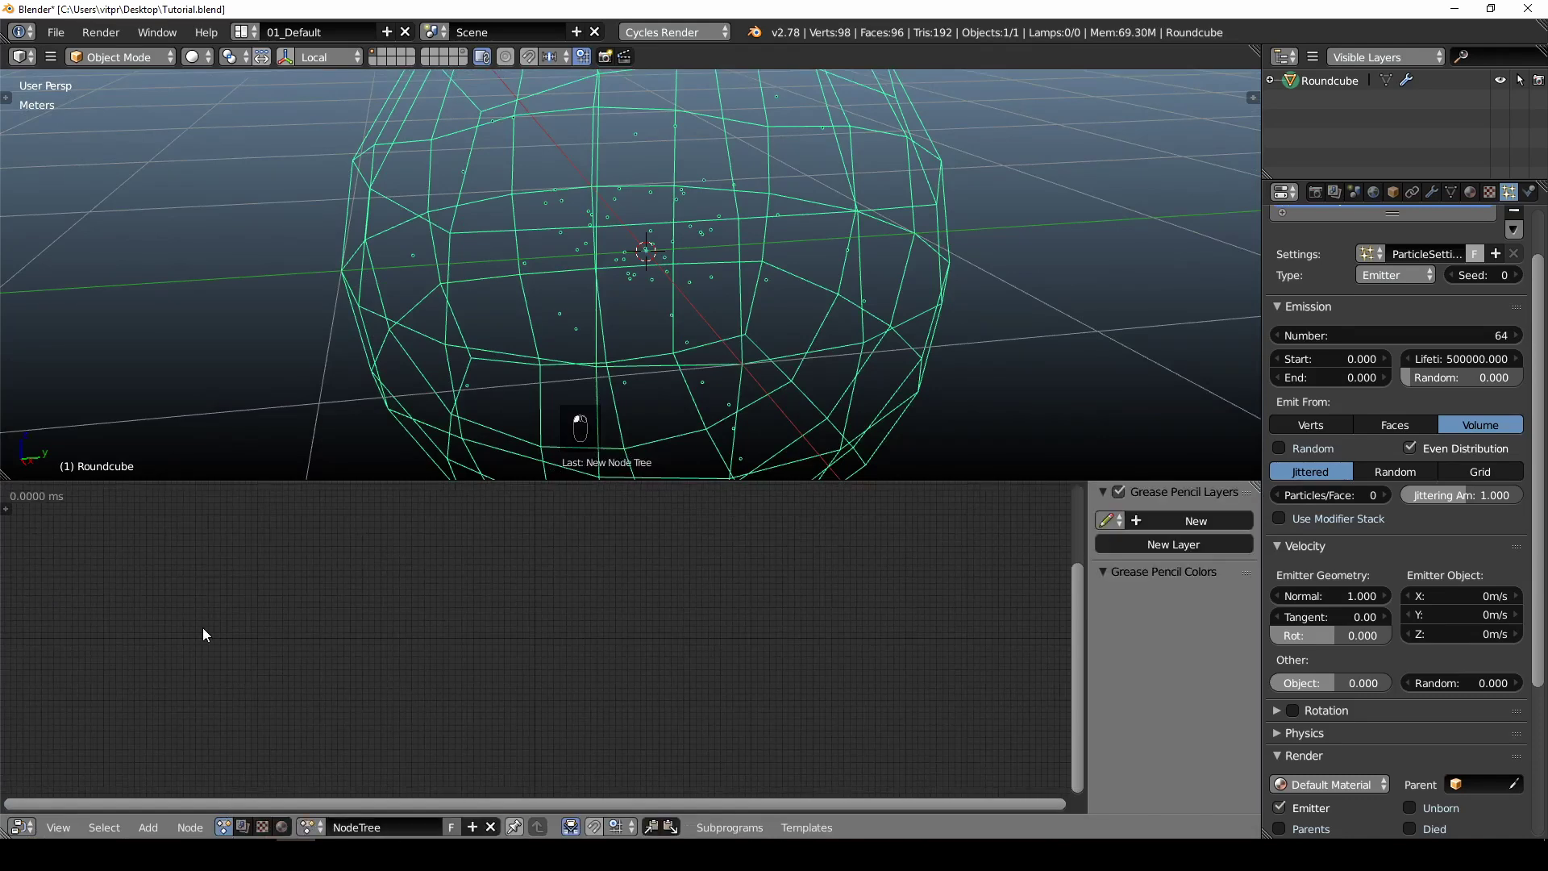
- Set NodeTree's auto-execution to Tree, Frame and Property changes instead of Always
{"action": "left_click", "coordinate": [7, 509]}
{"action": "left_click", "coordinate": [12, 632]}
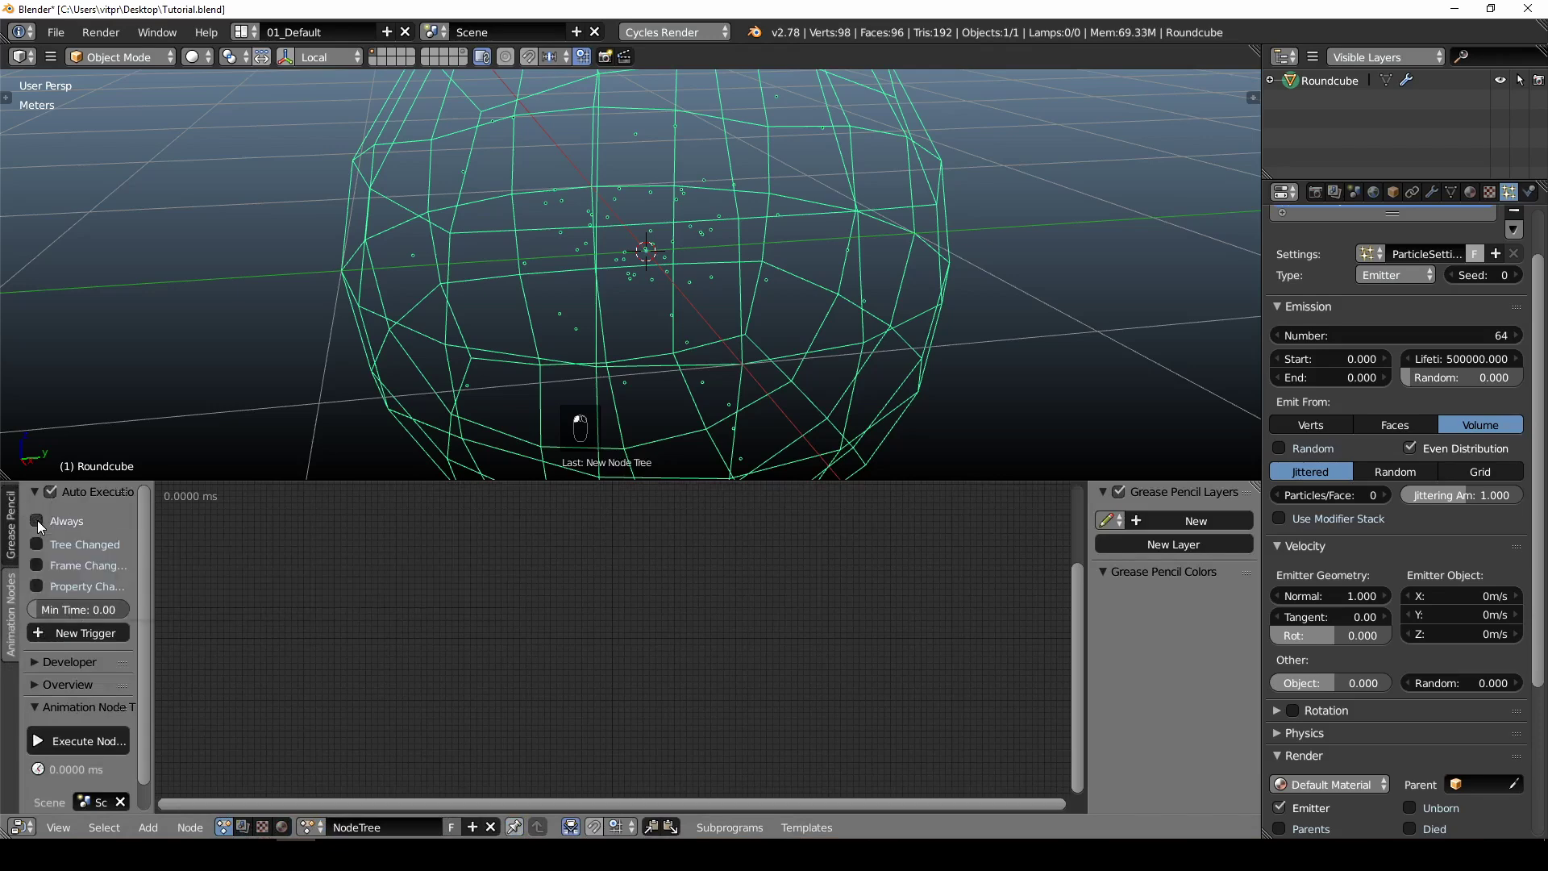
{"action": "left_click", "coordinate": [37, 521]}
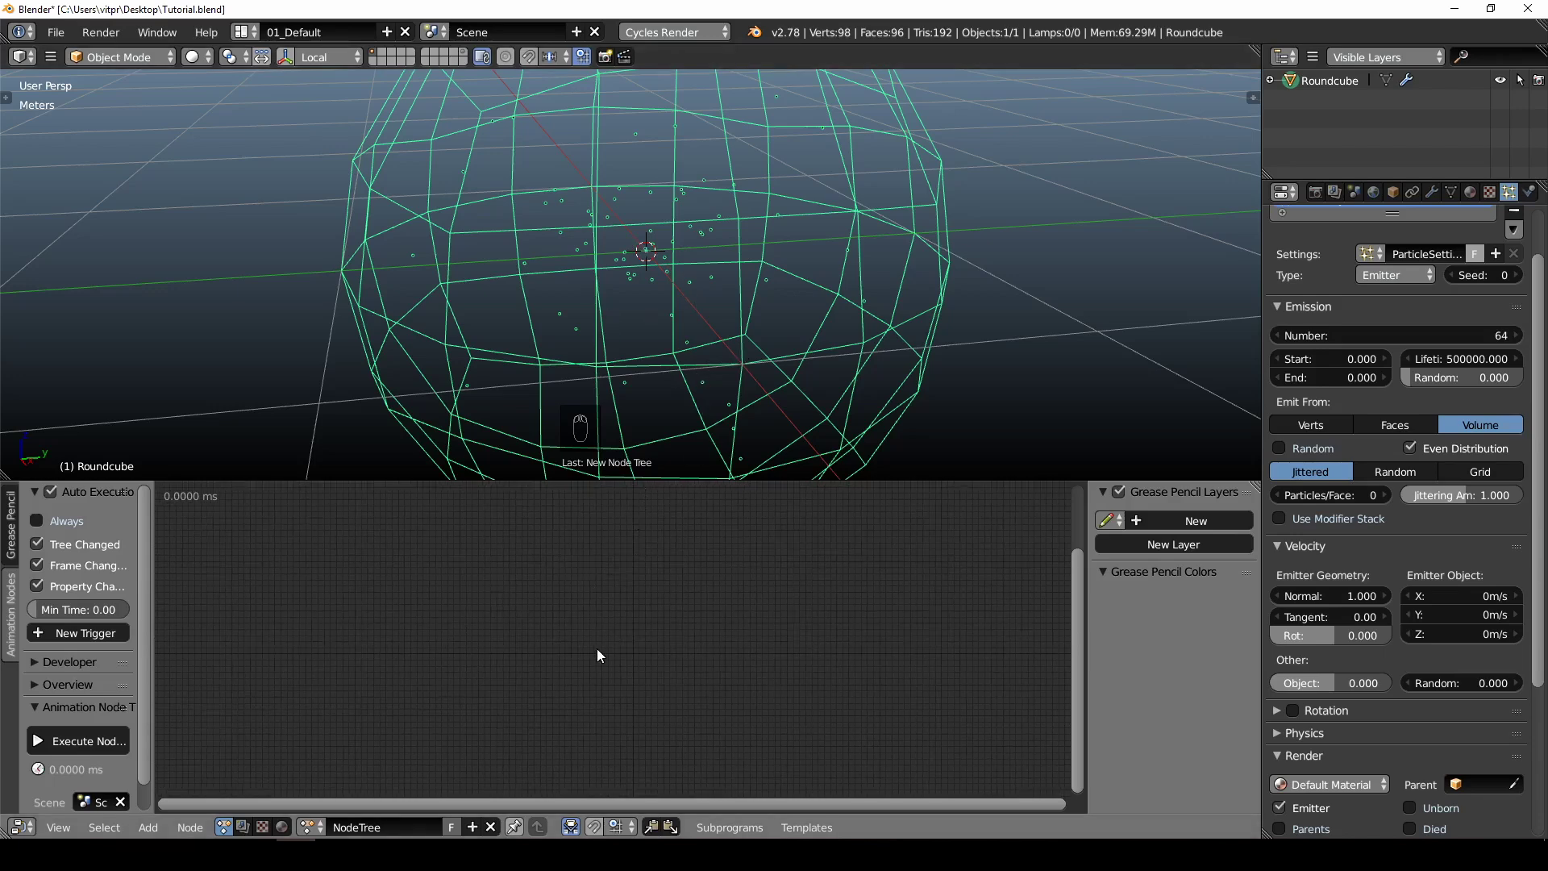
- Add a Get Particles node to the tree, then delete it again
{"action": "key", "text": "shift+a"}
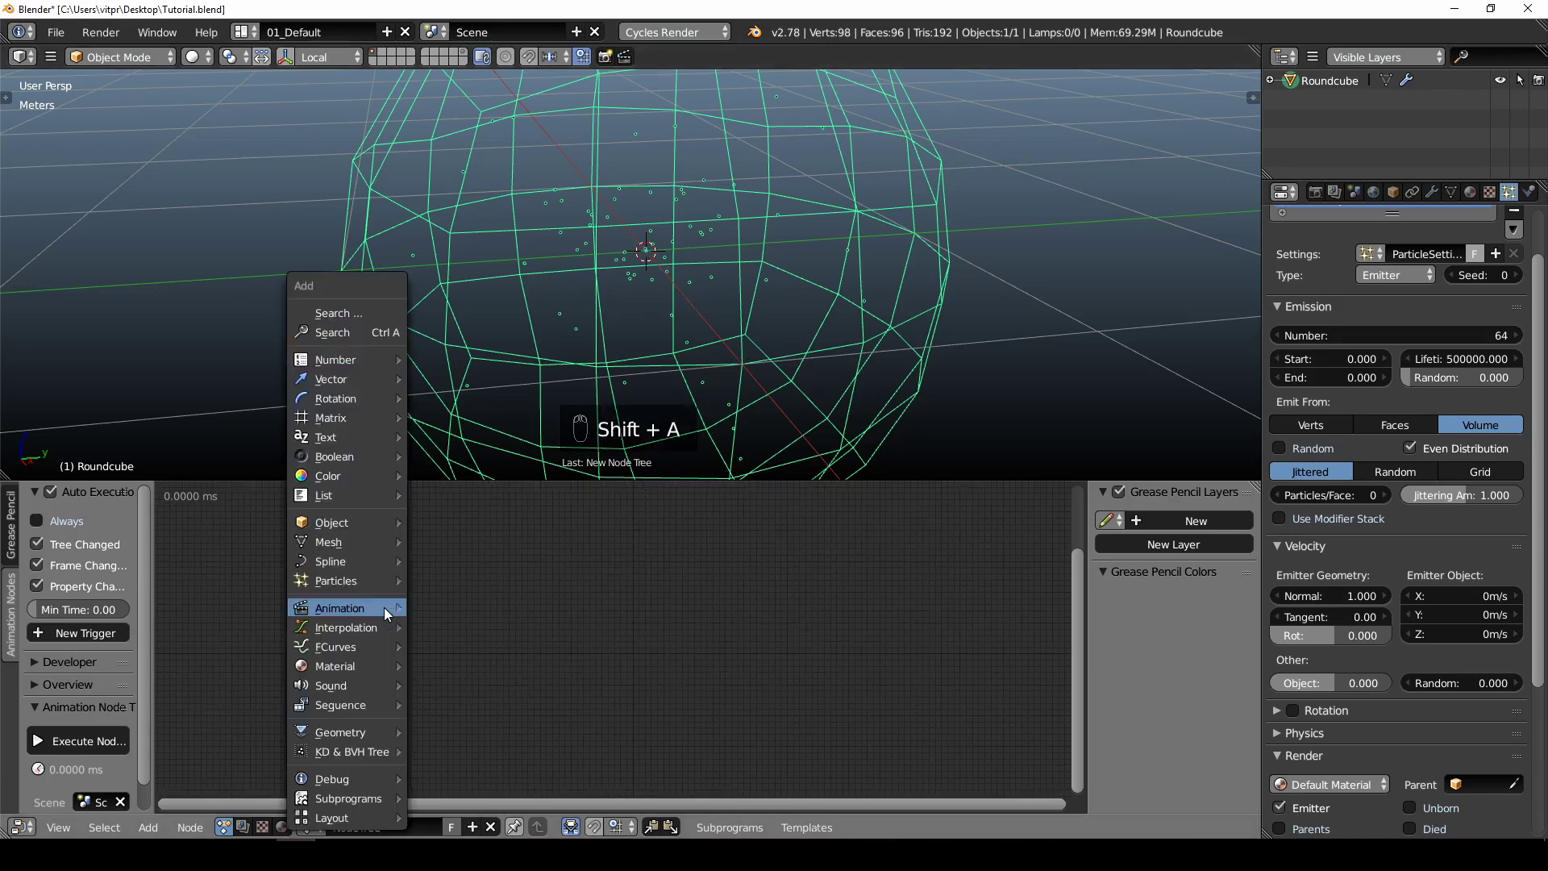
{"action": "mouse_move", "coordinate": [371, 619]}
{"action": "mouse_move", "coordinate": [328, 584]}
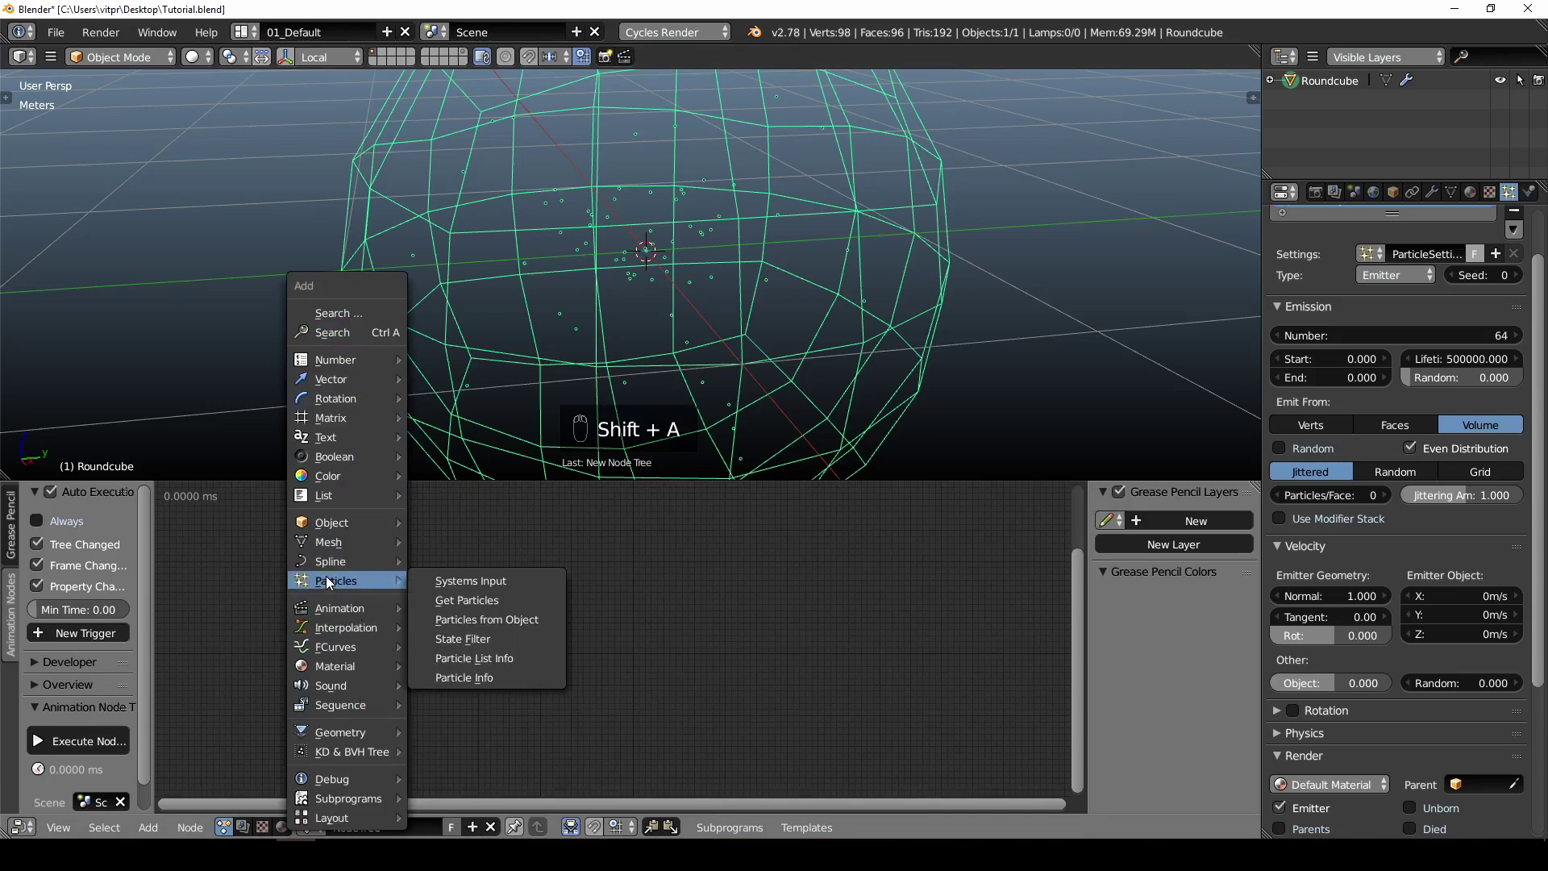
{"action": "left_click", "coordinate": [490, 602]}
{"action": "scroll", "coordinate": [339, 604], "scroll_direction": "up", "scroll_amount": 5}
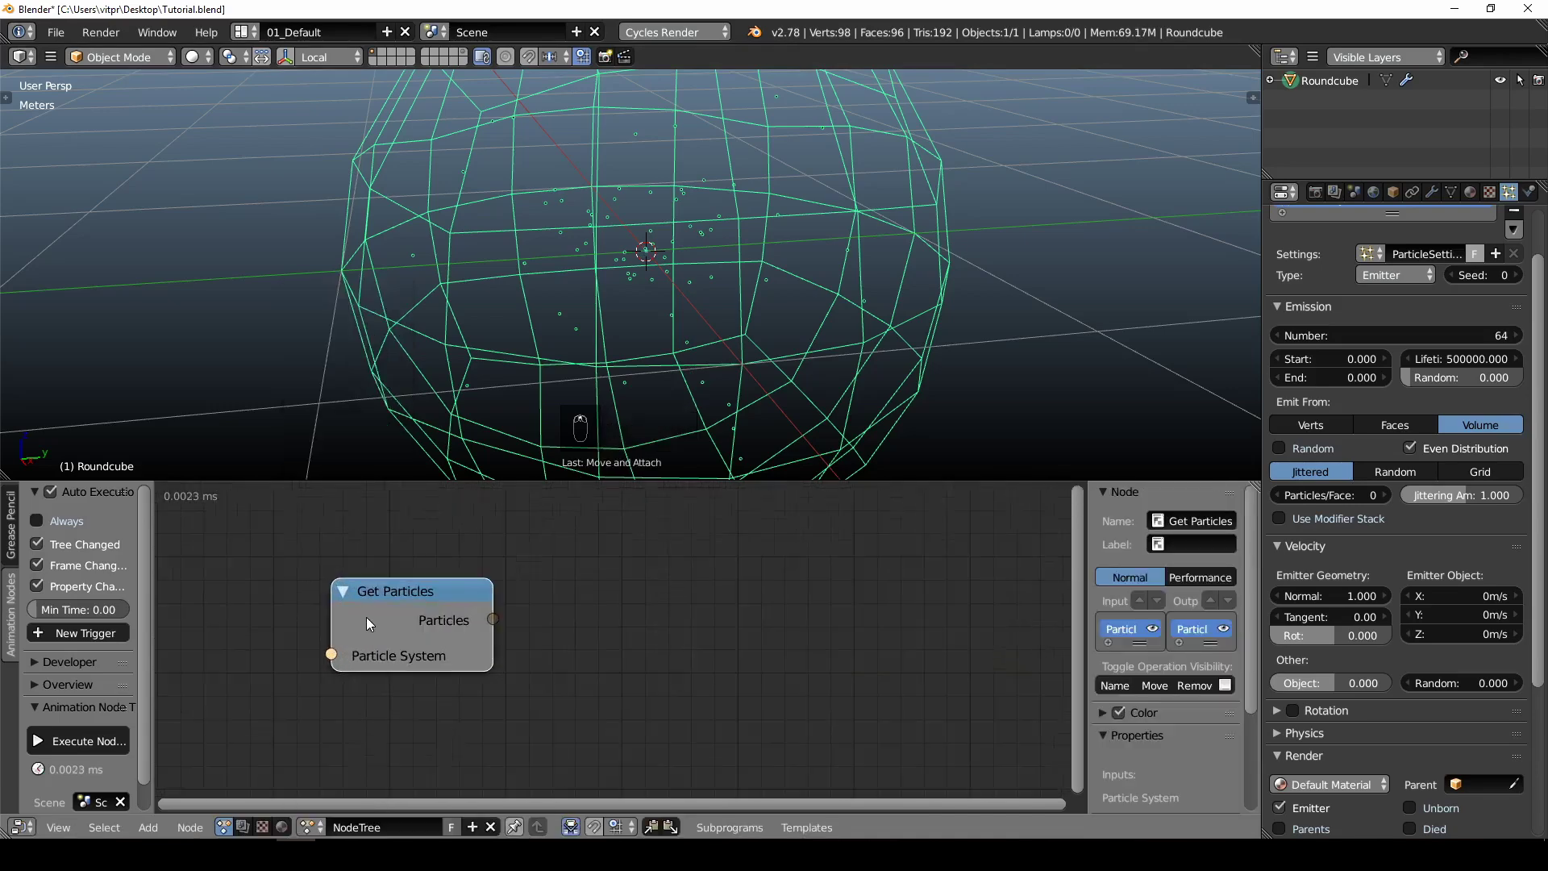
{"action": "left_click", "coordinate": [463, 584]}
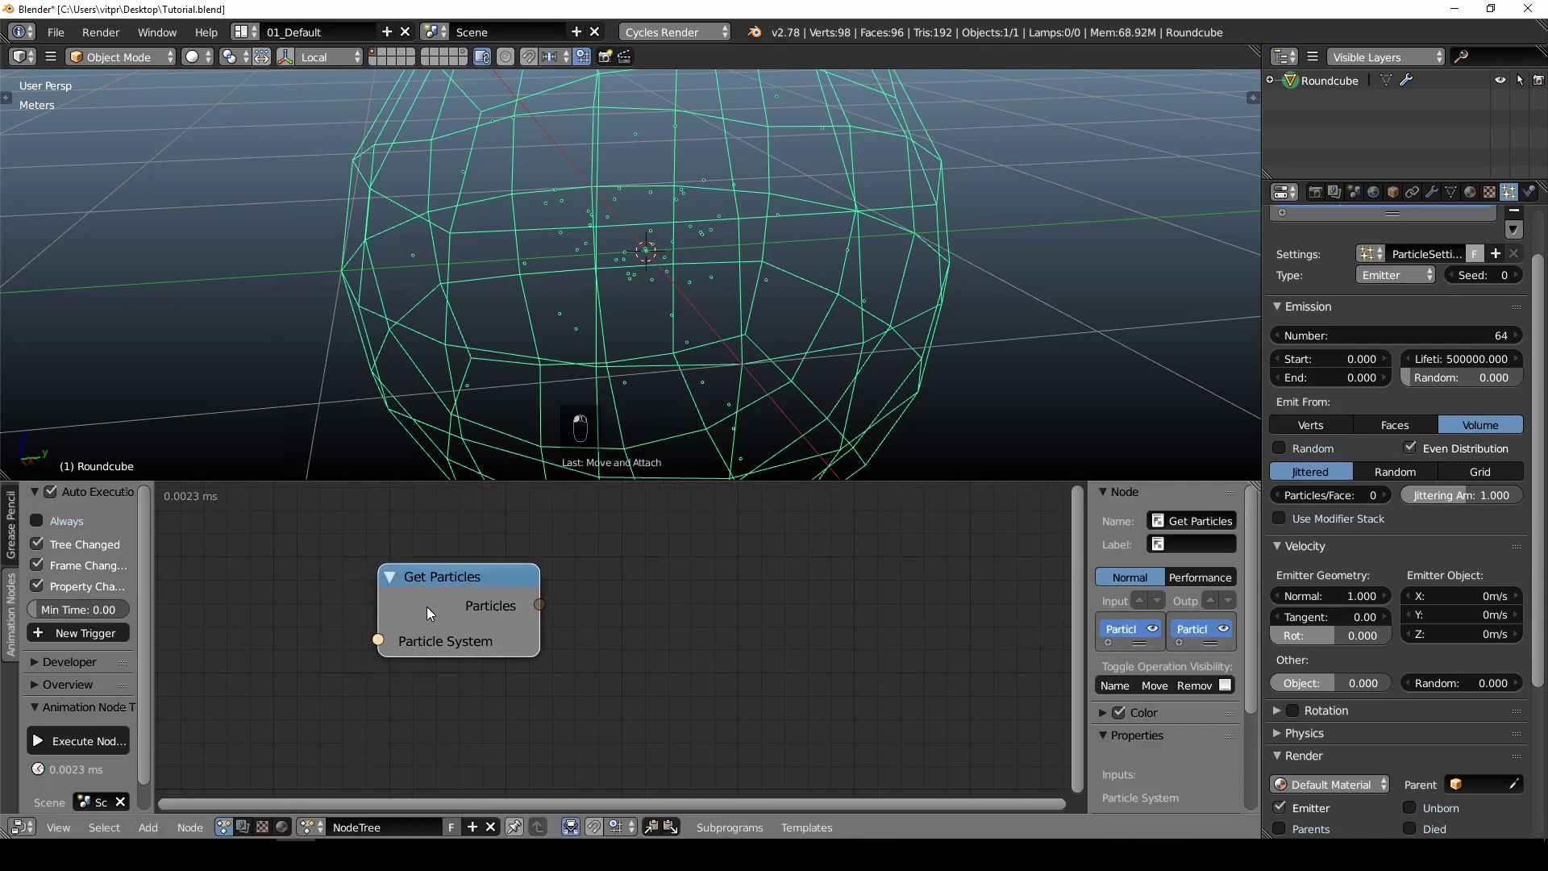
{"action": "key", "text": "x"}
- Add a Particles from Object node set to read particles from Roundcube
{"action": "key", "text": "shift+a"}
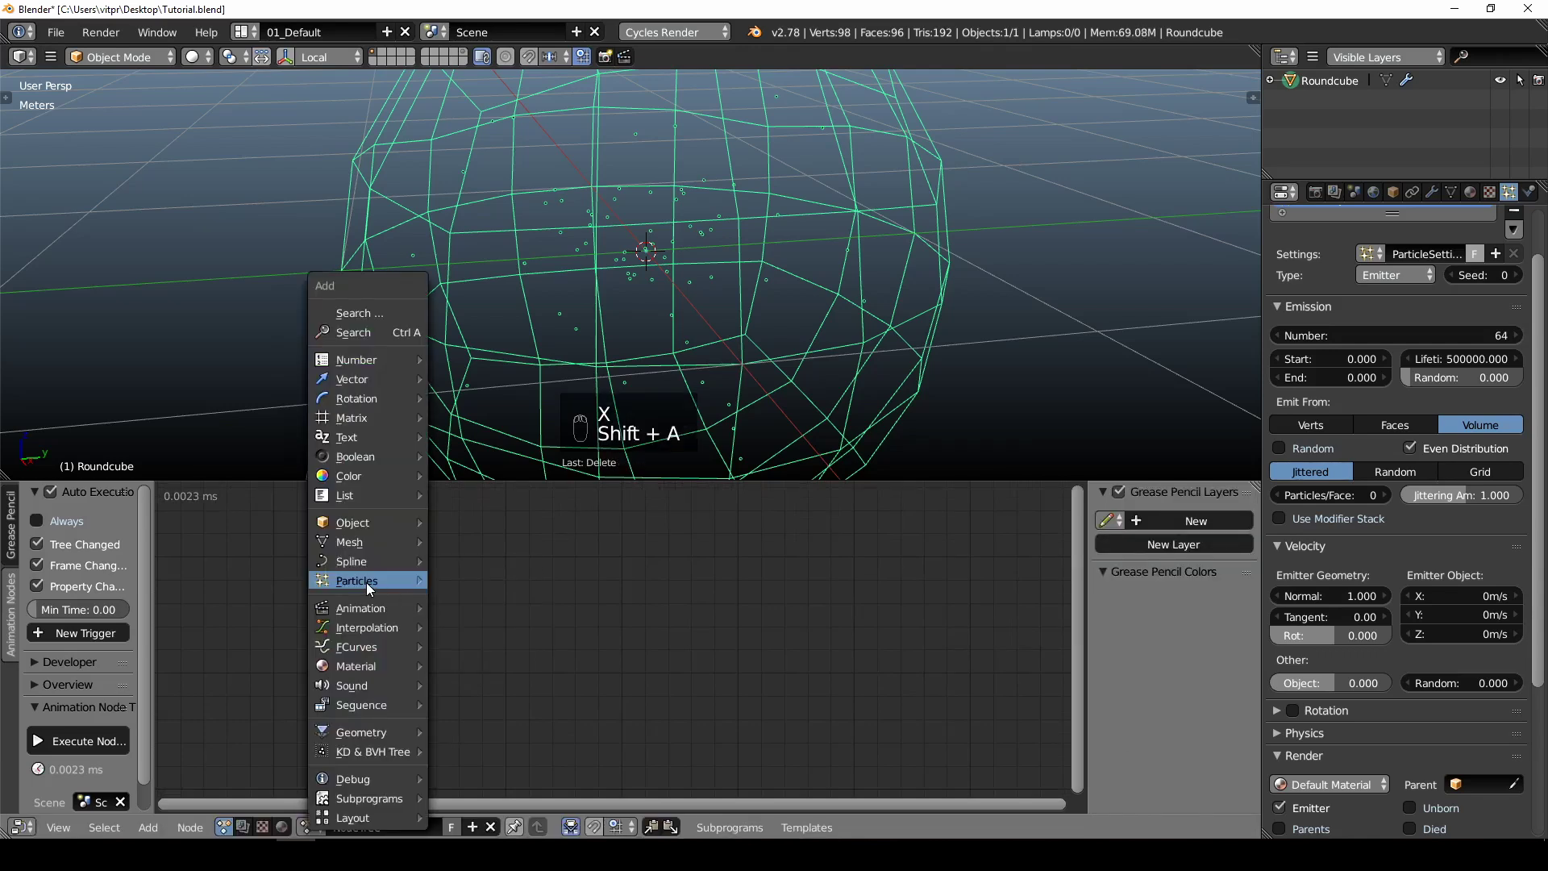
{"action": "mouse_move", "coordinate": [403, 586]}
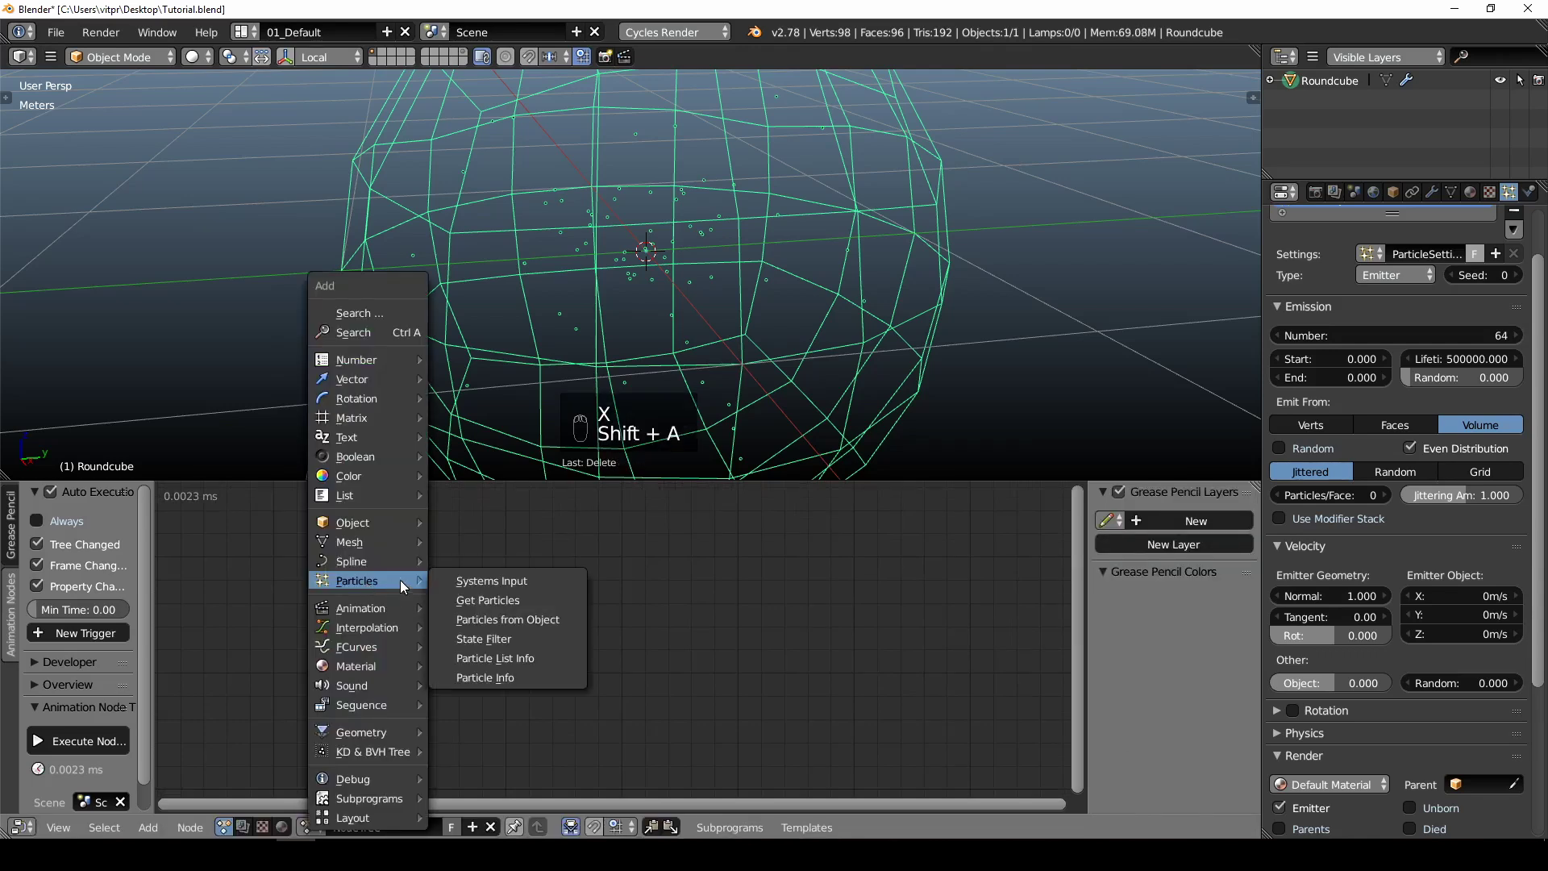
{"action": "left_click", "coordinate": [510, 619]}
{"action": "left_click", "coordinate": [582, 633]}
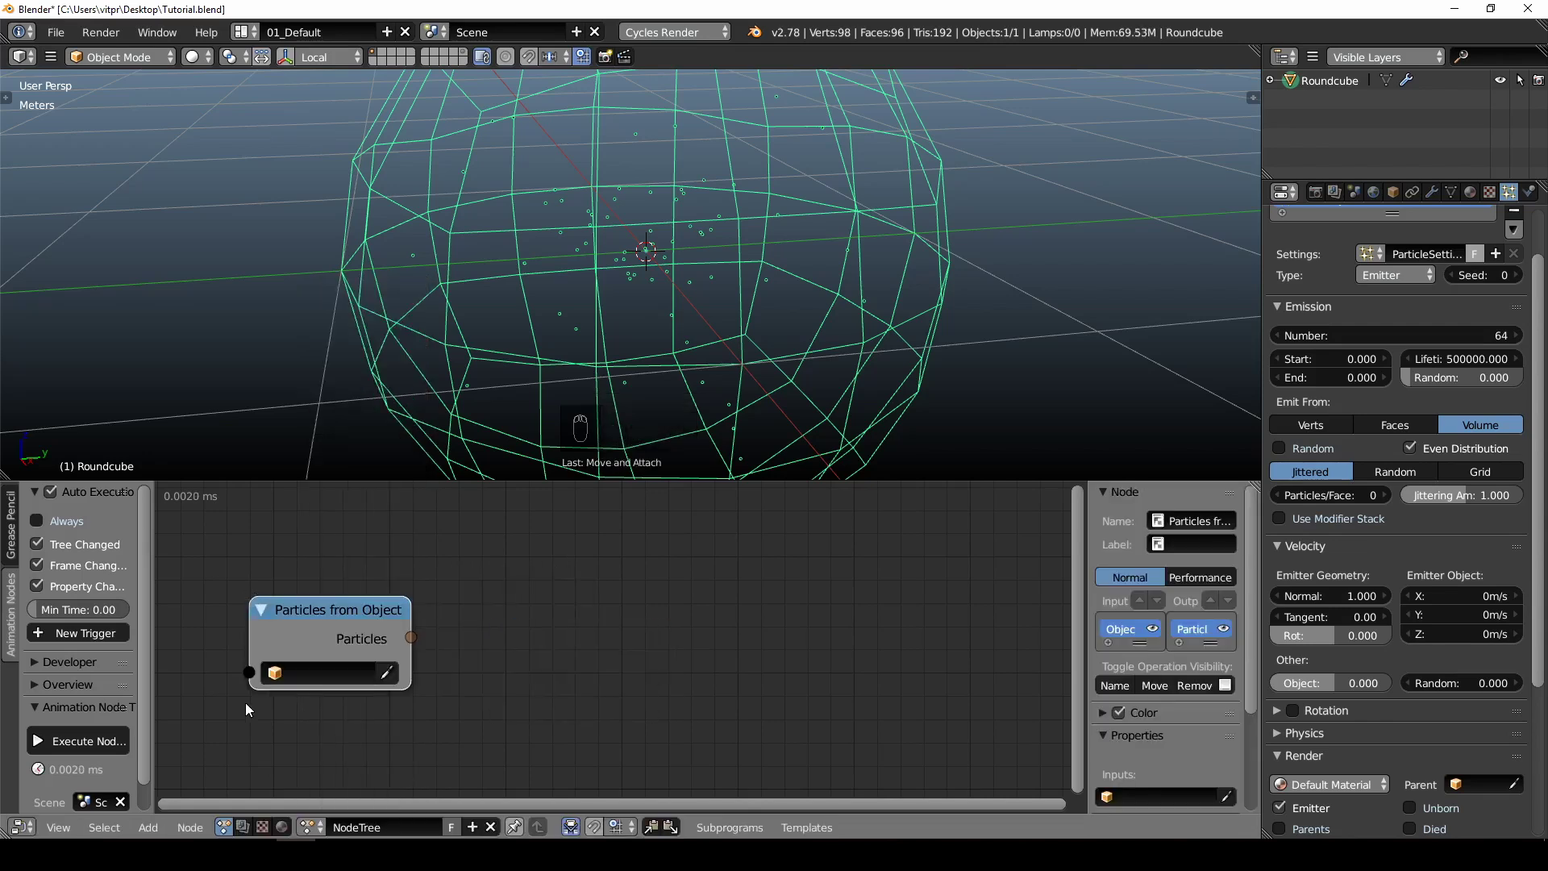
{"action": "left_click", "coordinate": [296, 677]}
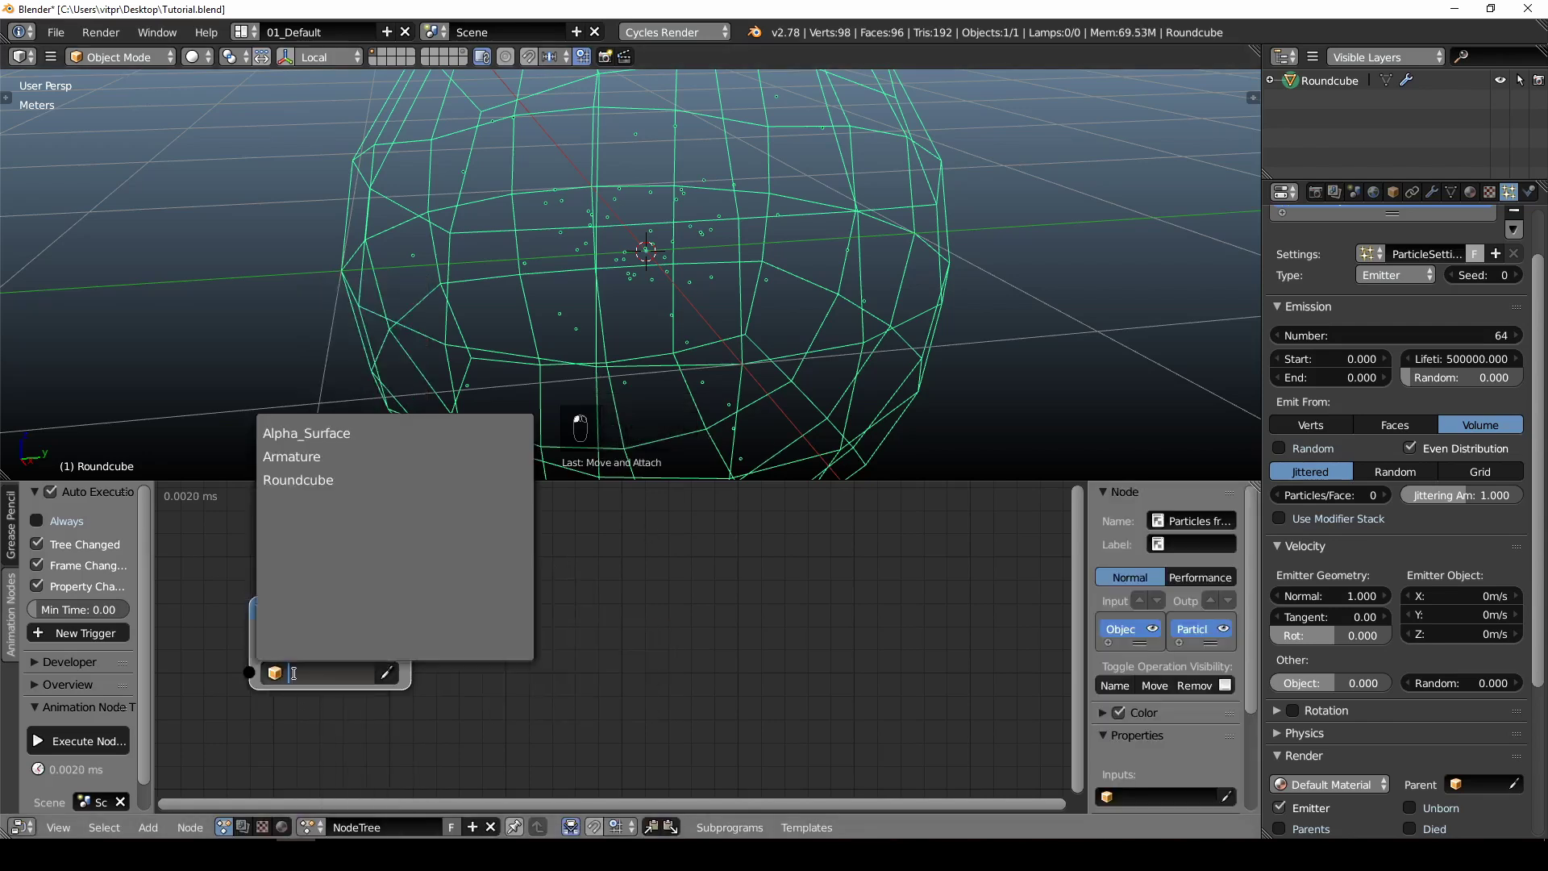
{"action": "left_click", "coordinate": [301, 480]}
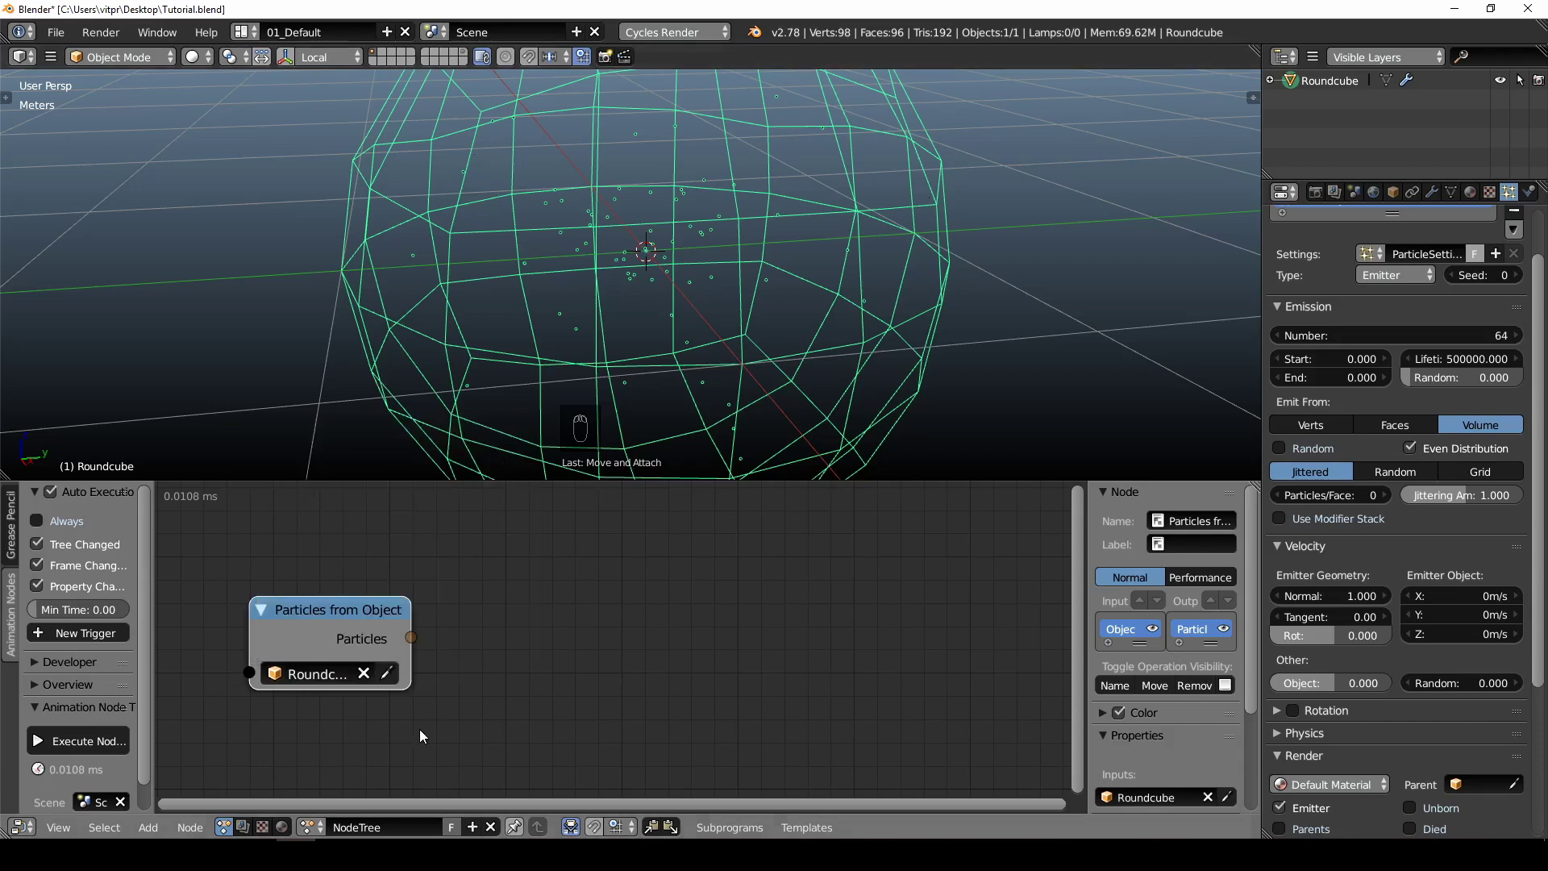
{"action": "middle_click_drag", "start_coordinate": [419, 728], "coordinate": [387, 718]}
{"action": "left_click_drag", "start_coordinate": [376, 632], "coordinate": [560, 608]}
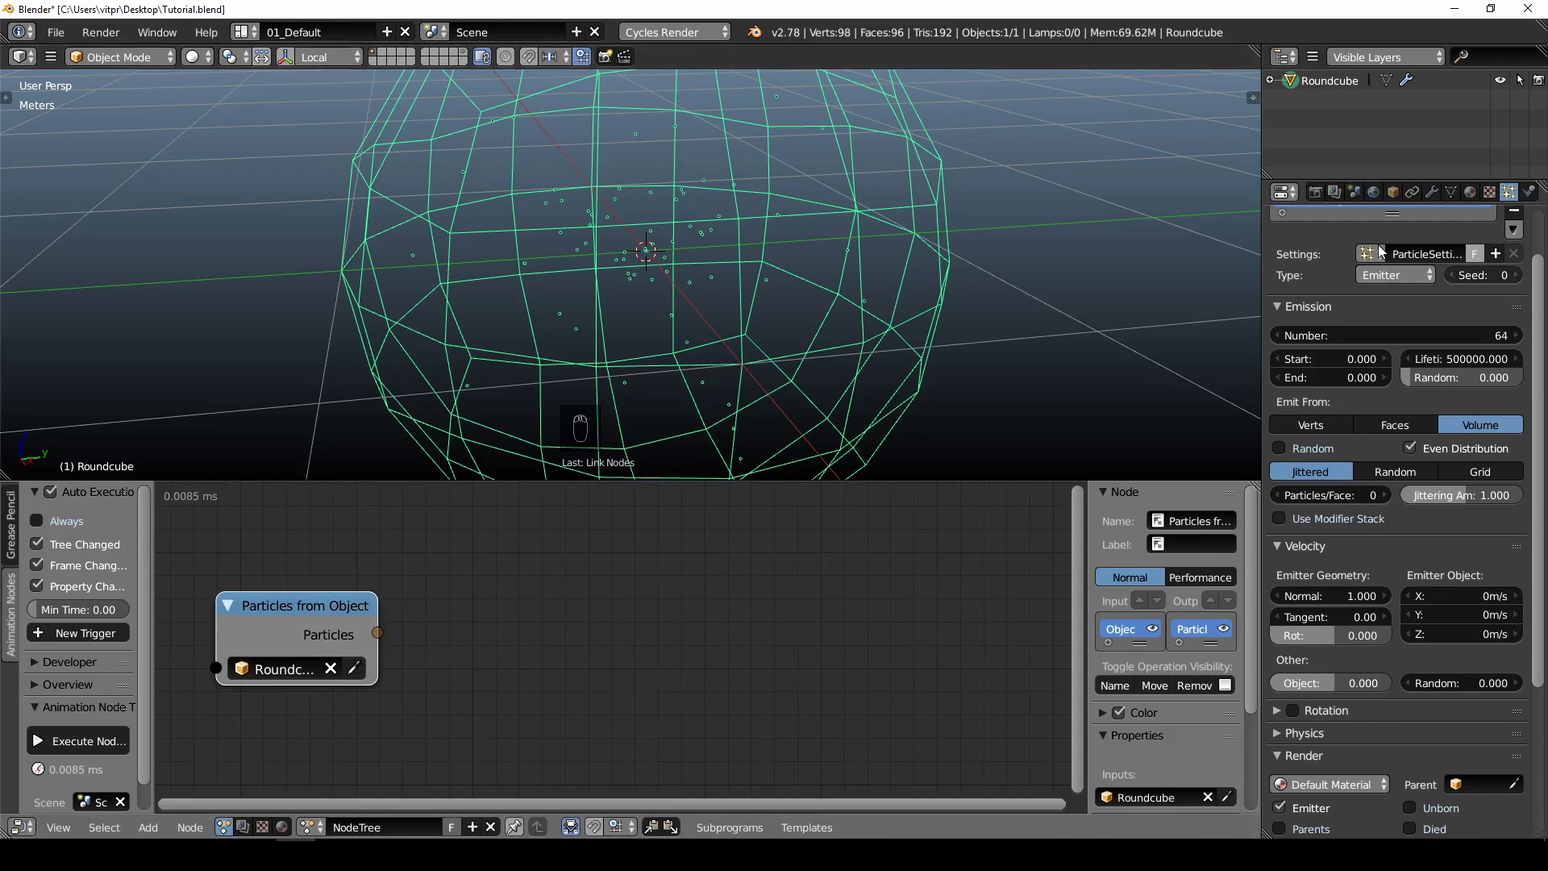
- Clean up Roundcube's particle slots and reassign the original ParticleSettings
{"action": "scroll", "coordinate": [1387, 253], "scroll_direction": "up", "scroll_amount": 2}
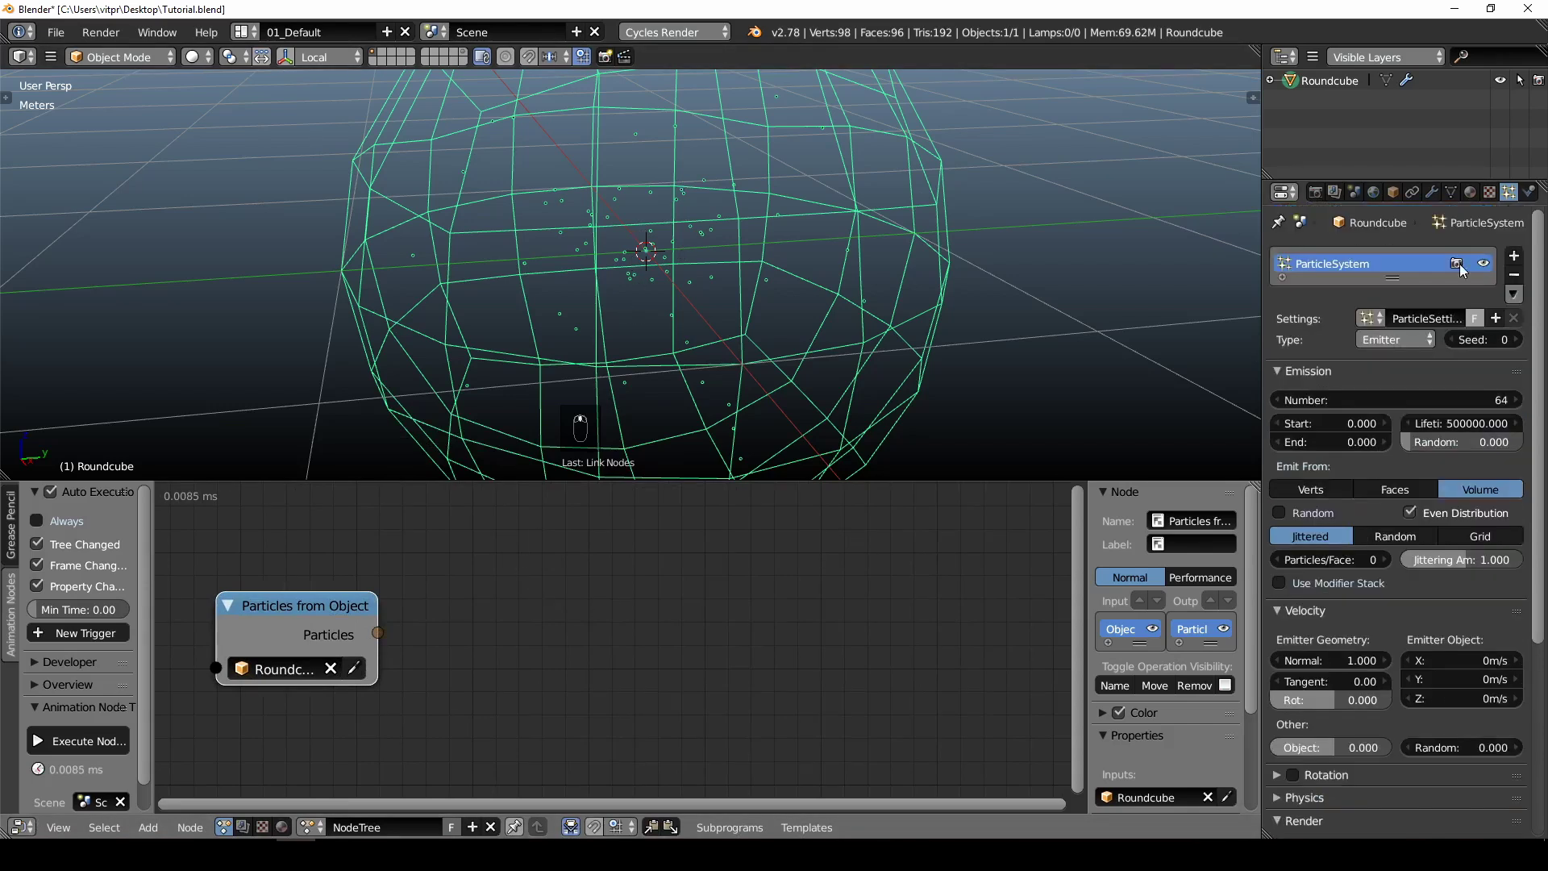
{"action": "left_click", "coordinate": [1513, 255]}
{"action": "left_click", "coordinate": [1513, 255]}
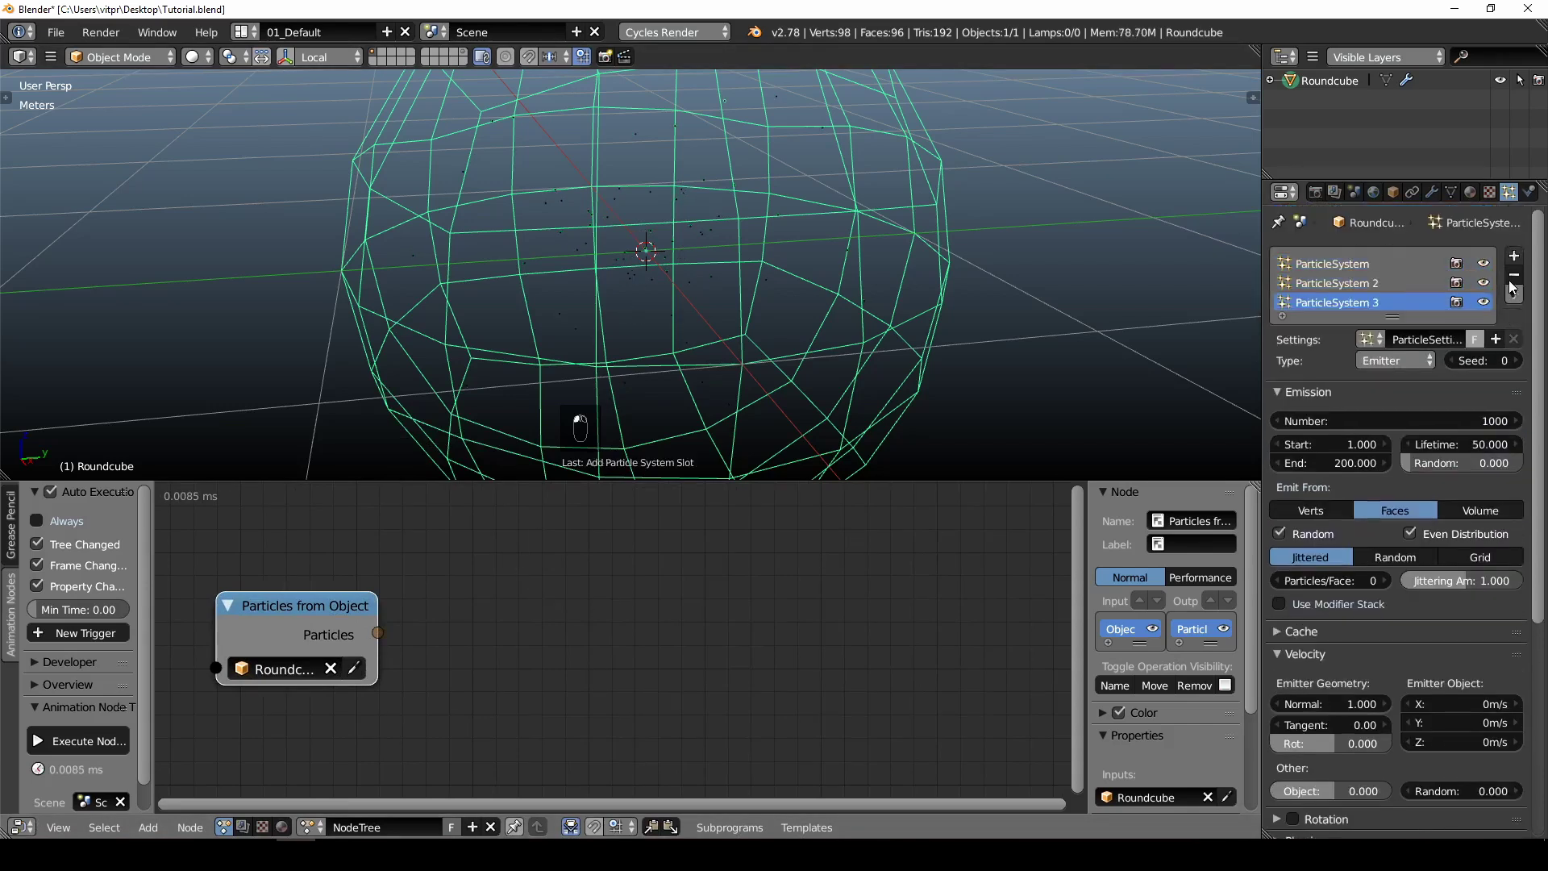
{"action": "left_click", "coordinate": [1513, 275]}
{"action": "left_click", "coordinate": [1513, 274]}
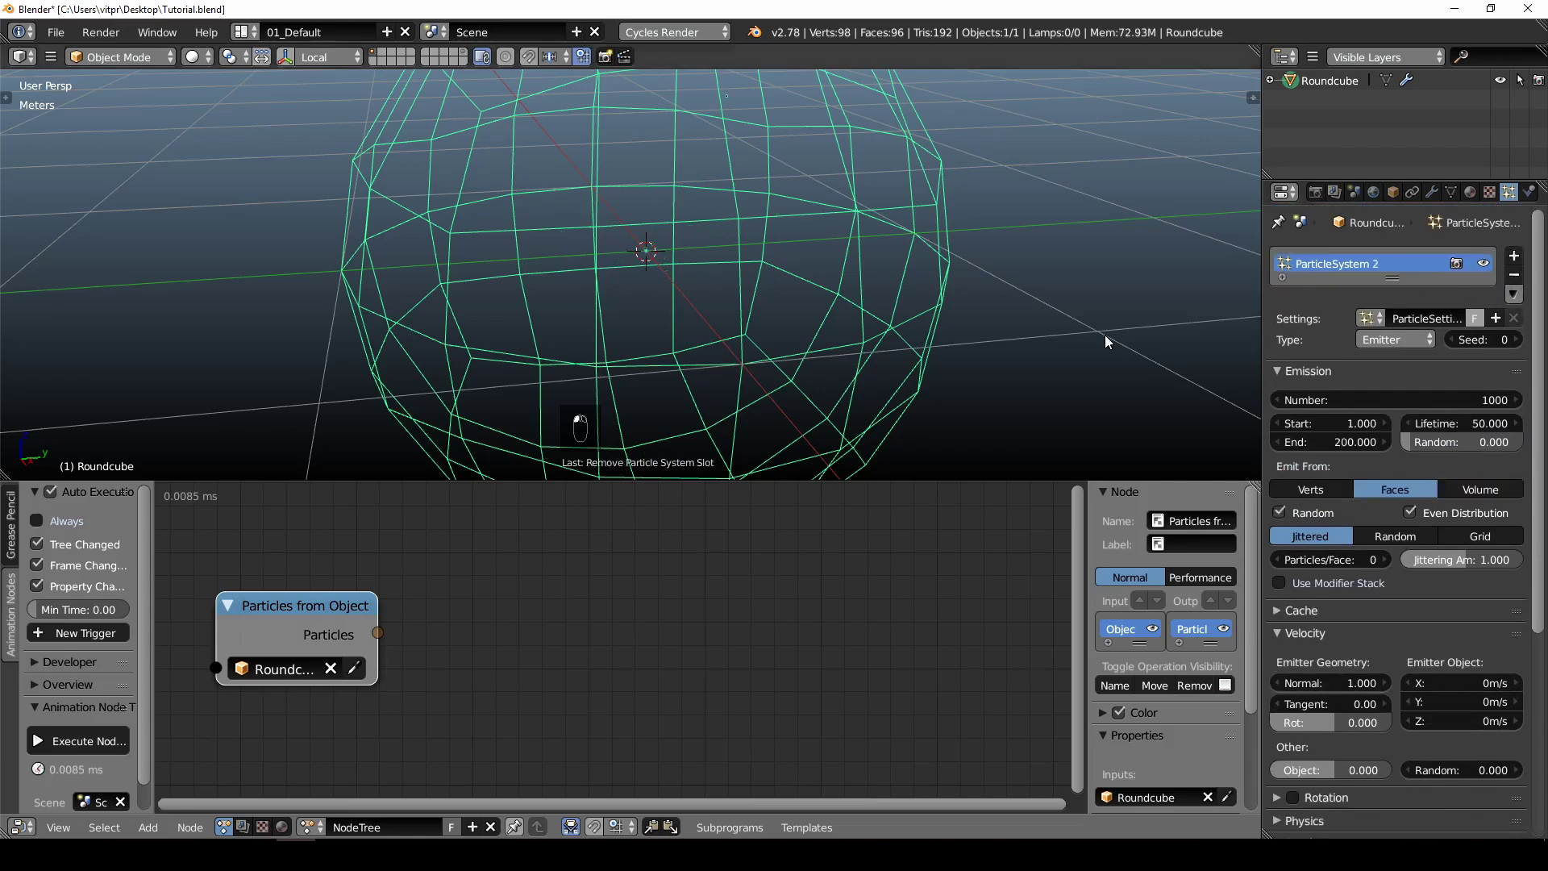
{"action": "left_click", "coordinate": [1370, 319]}
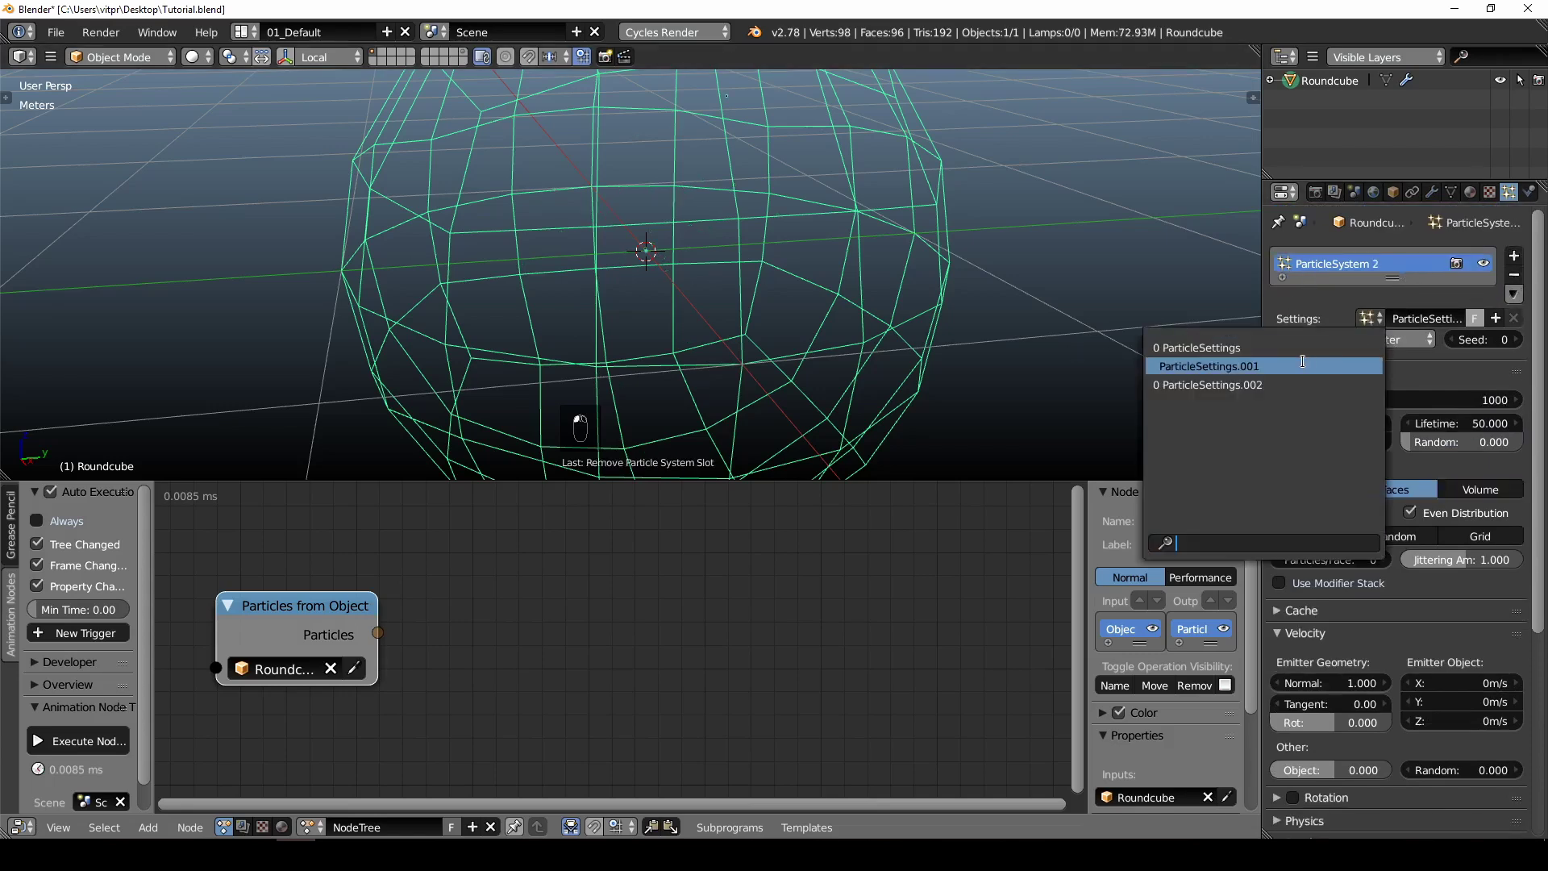
{"action": "left_click", "coordinate": [1255, 347]}
- Add a Particle List Info node fed by the Particles from Object output
{"action": "left_click_drag", "start_coordinate": [379, 644], "coordinate": [381, 642]}
{"action": "key", "text": "shift+a"}
{"action": "mouse_move", "coordinate": [472, 633]}
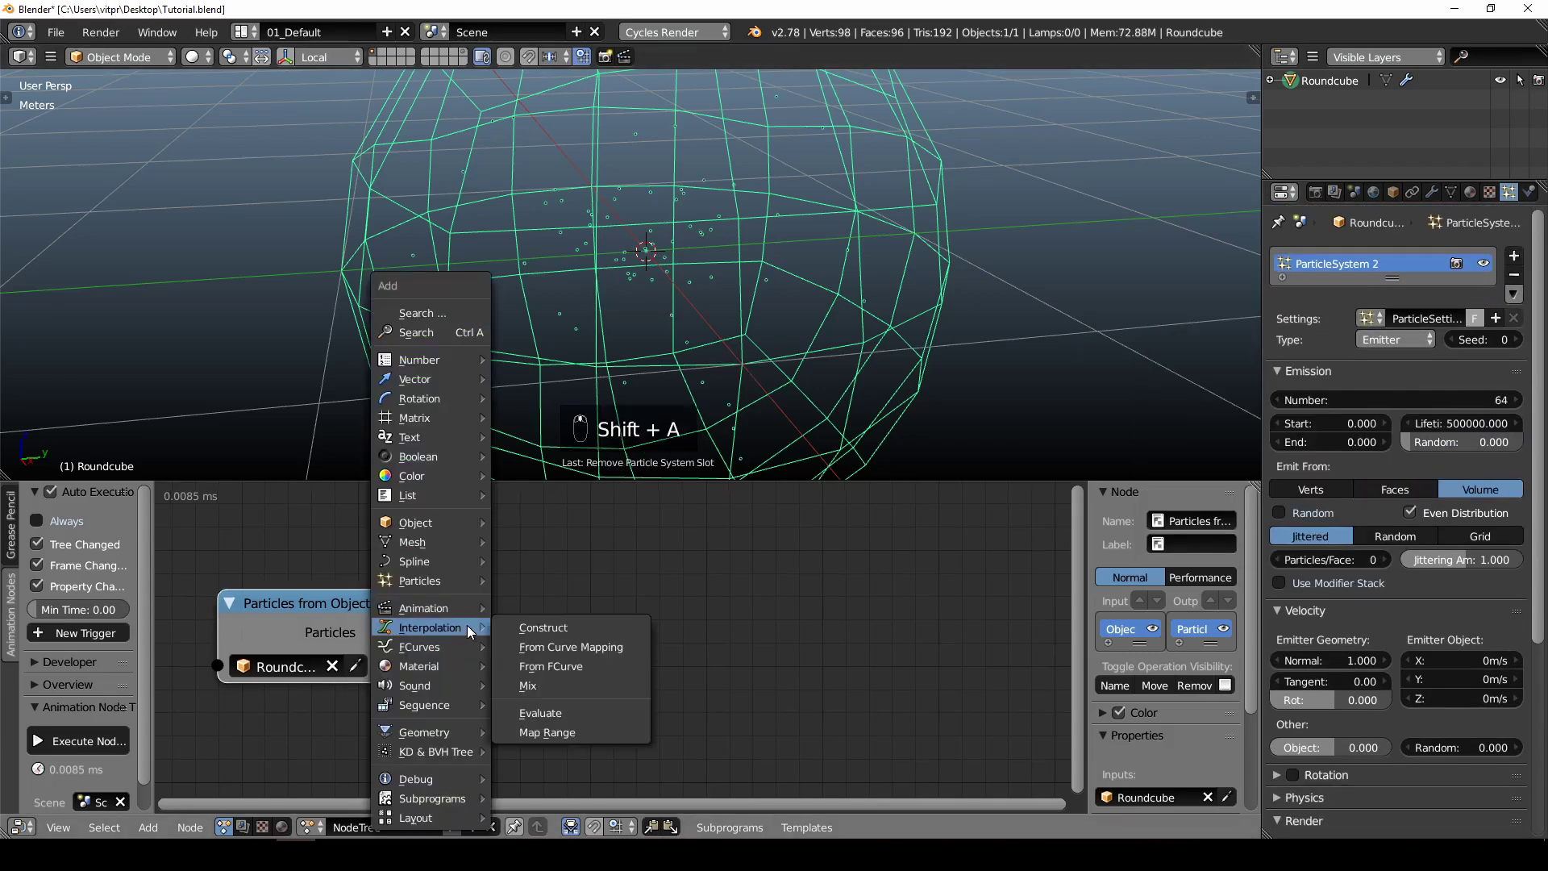
{"action": "mouse_move", "coordinate": [439, 580]}
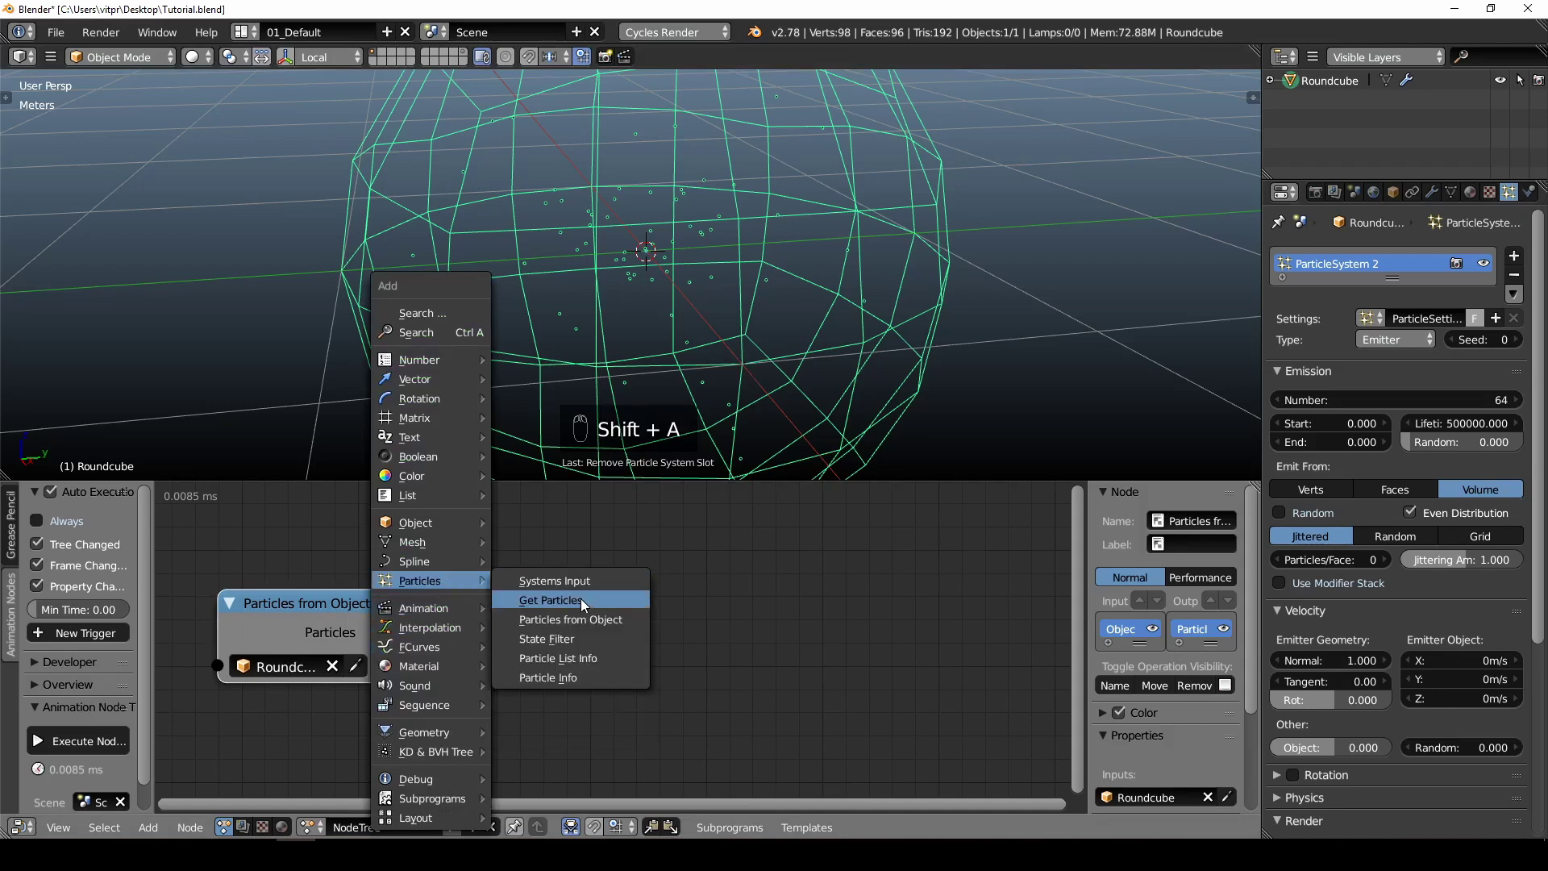
{"action": "left_click", "coordinate": [558, 658]}
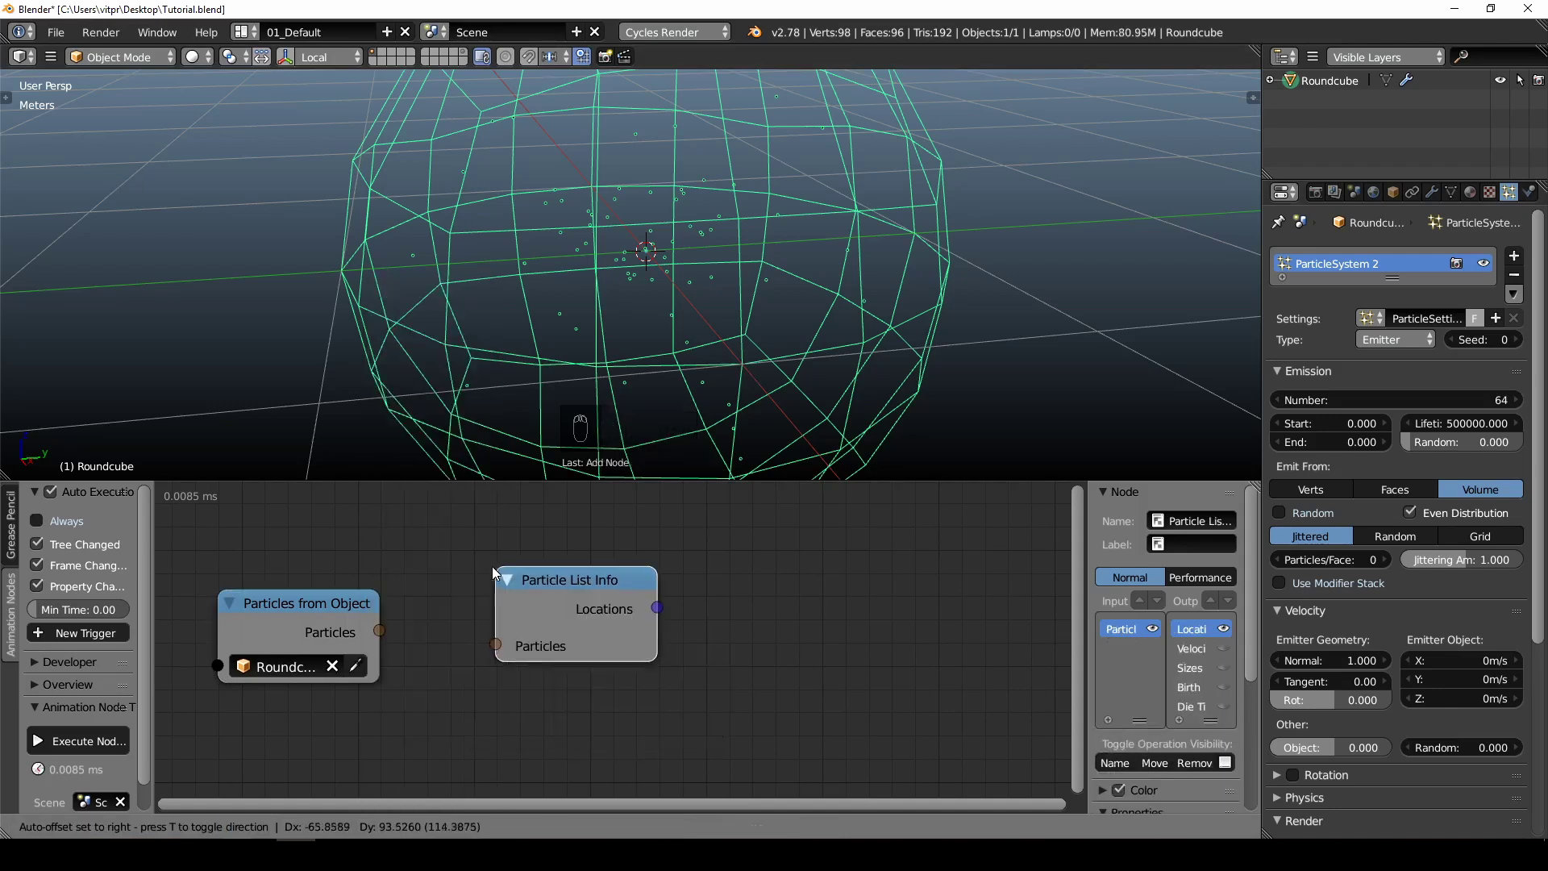
{"action": "left_click", "coordinate": [462, 575]}
{"action": "left_click_drag", "start_coordinate": [379, 630], "coordinate": [474, 646]}
{"action": "left_click_drag", "start_coordinate": [524, 585], "coordinate": [486, 599]}
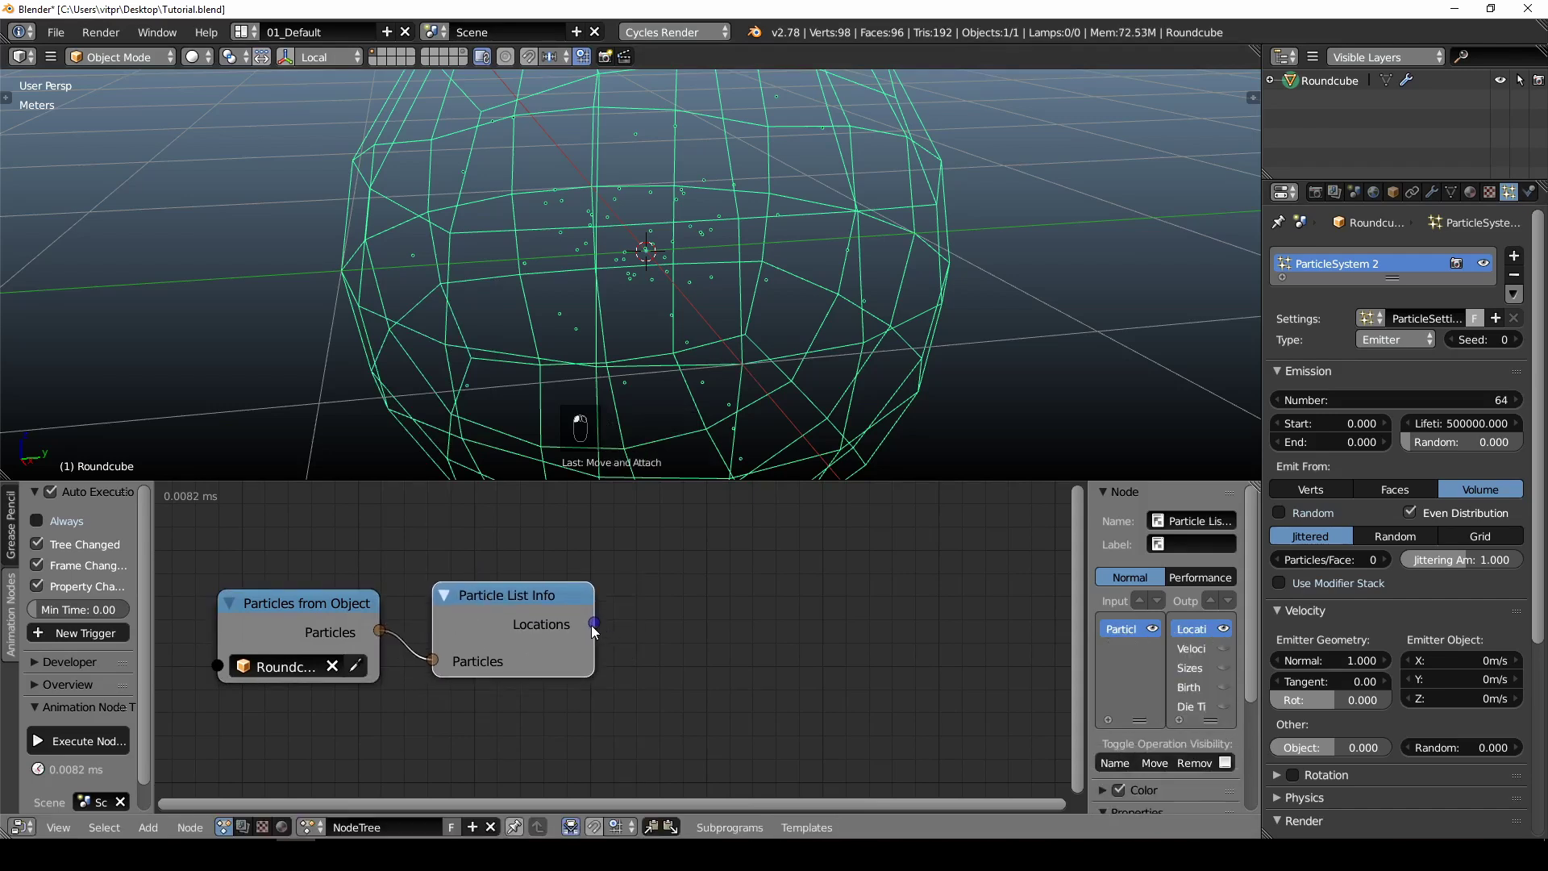
{"action": "left_click_drag", "start_coordinate": [594, 624], "coordinate": [754, 640]}
{"action": "middle_click_drag", "start_coordinate": [755, 640], "coordinate": [606, 637]}
{"action": "left_click_drag", "start_coordinate": [446, 621], "coordinate": [774, 636]}
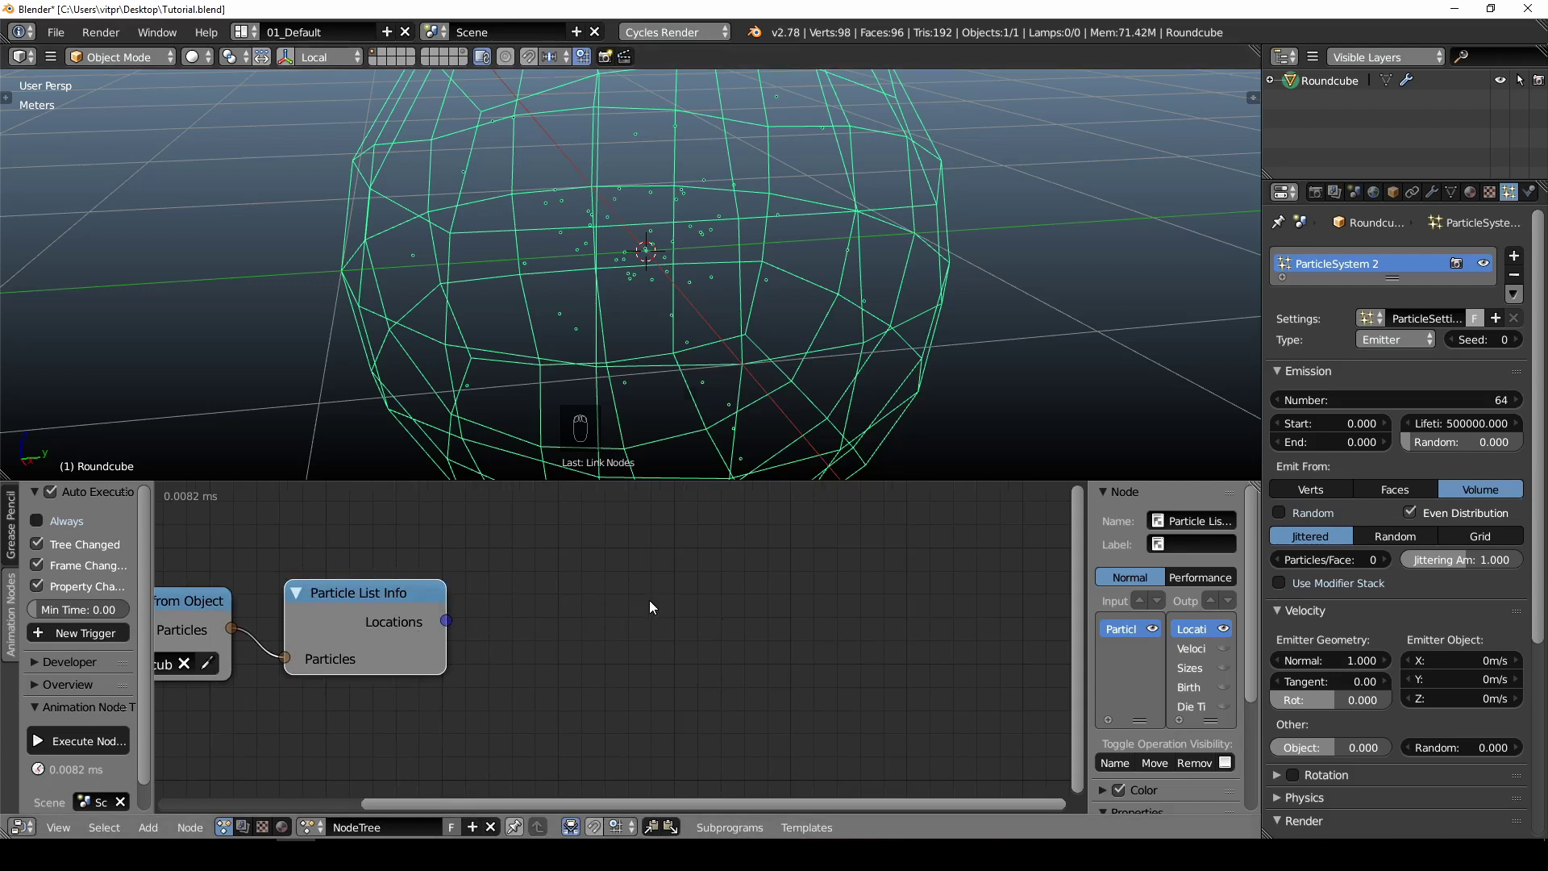
- Add a Spline from Points node with particle Locations linked into its Points
{"action": "key", "text": "shift+a"}
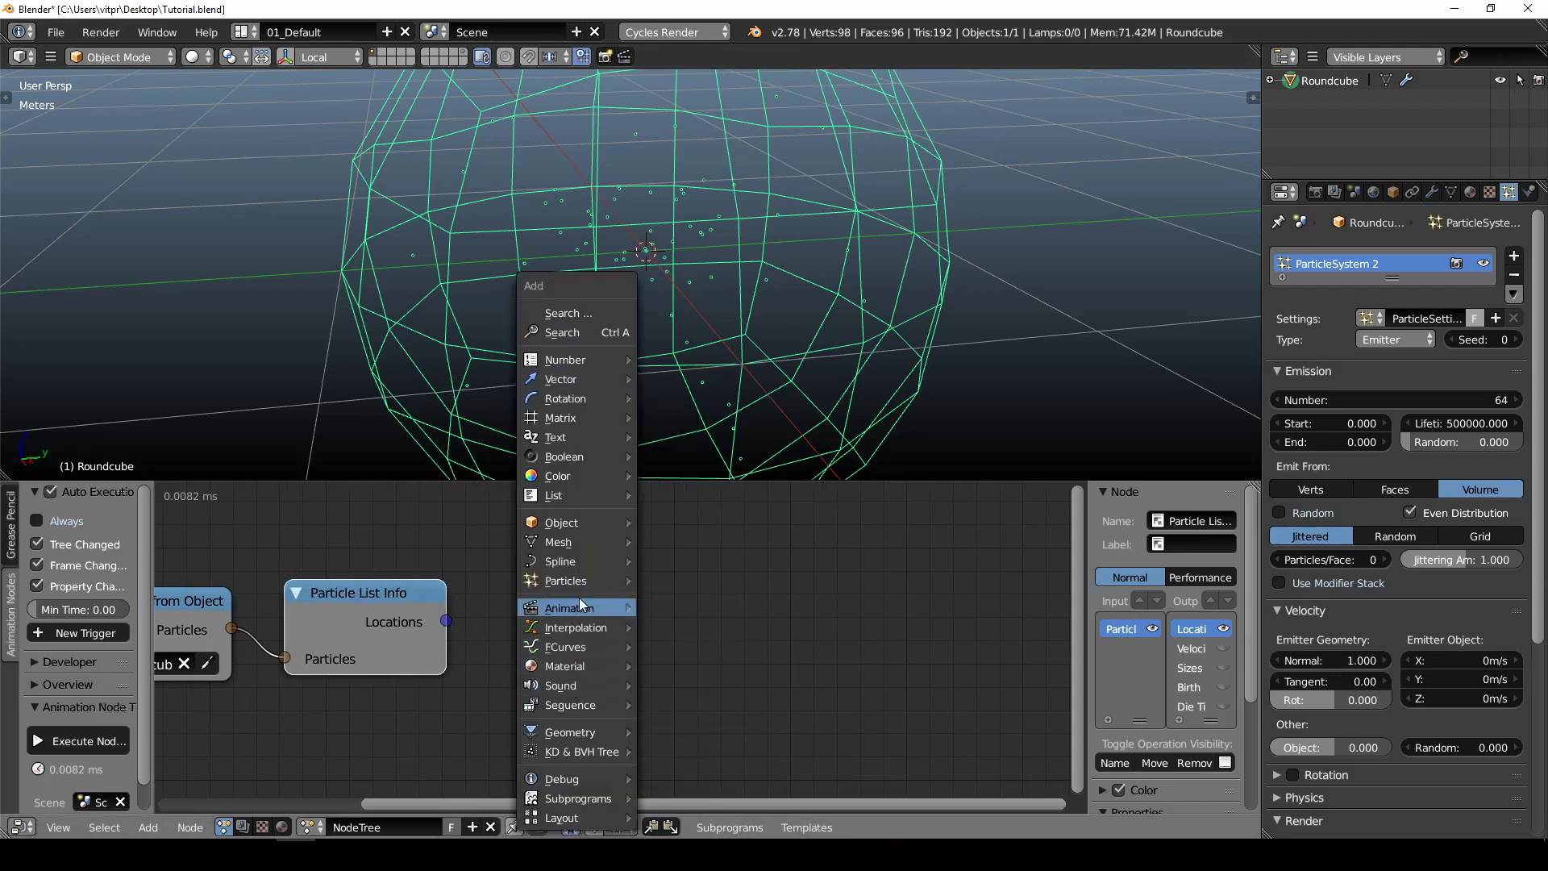
{"action": "mouse_move", "coordinate": [569, 565]}
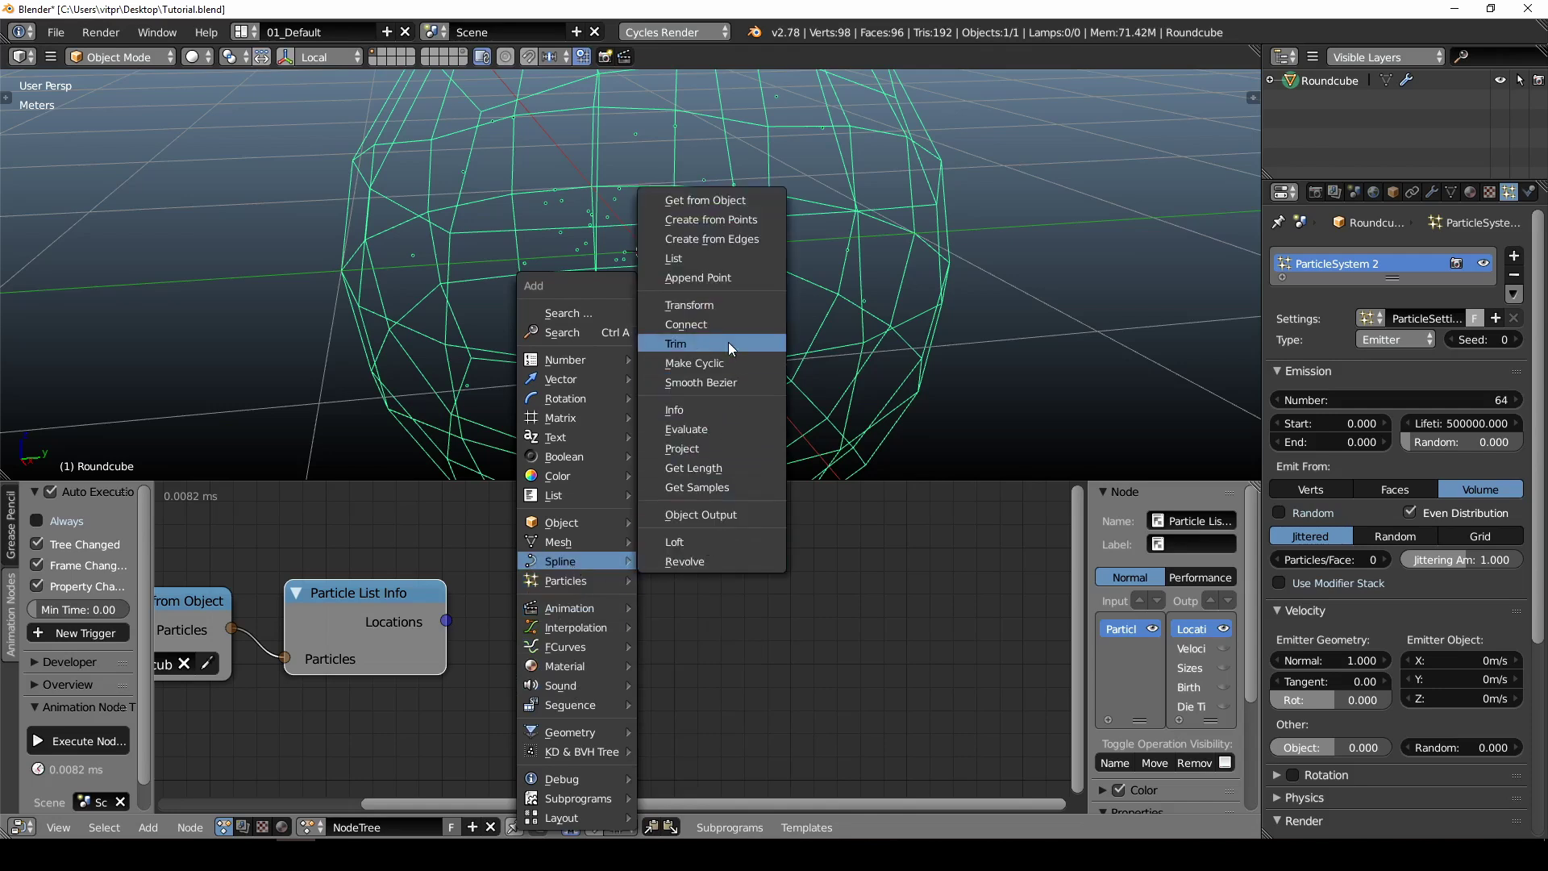
{"action": "left_click", "coordinate": [717, 216]}
{"action": "left_click", "coordinate": [493, 568]}
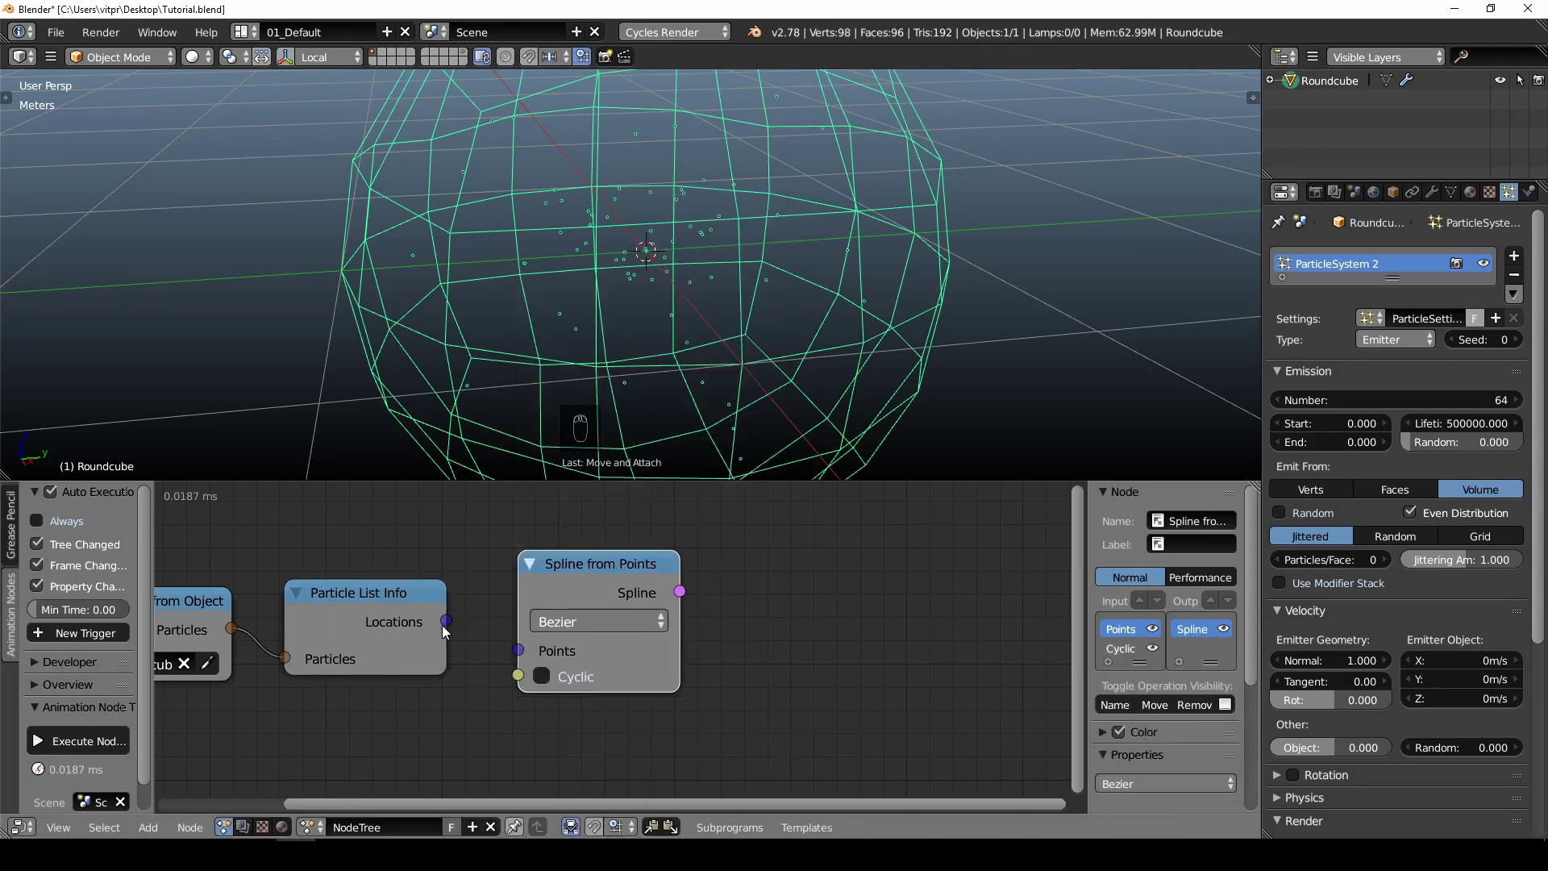
{"action": "left_click_drag", "start_coordinate": [444, 627], "coordinate": [517, 653]}
{"action": "left_click_drag", "start_coordinate": [581, 573], "coordinate": [557, 584]}
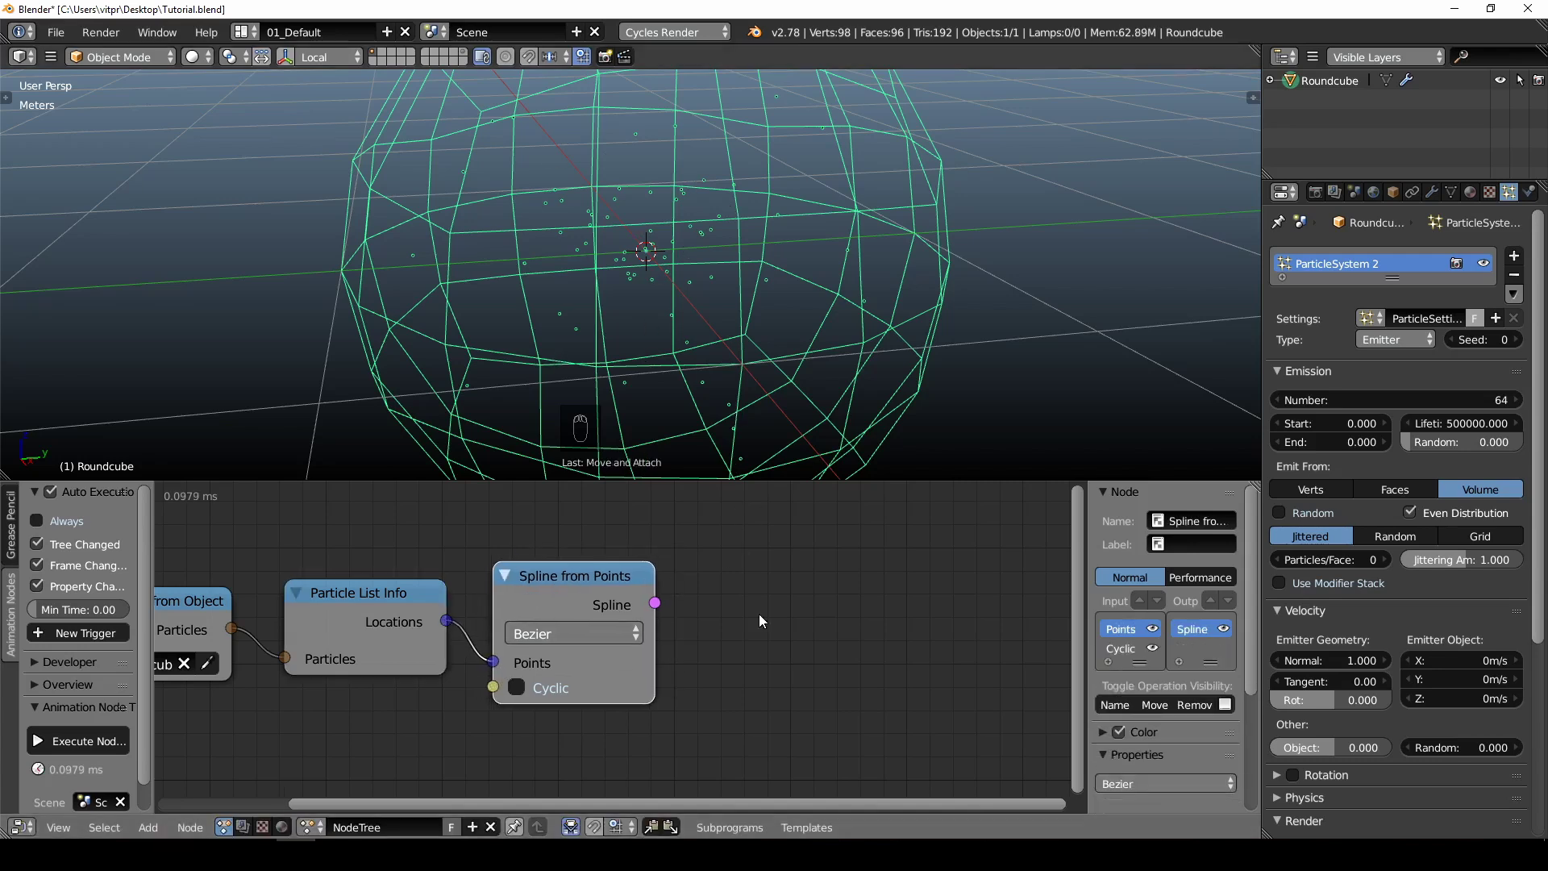
{"action": "middle_click_drag", "start_coordinate": [661, 604], "coordinate": [540, 612]}
- Add a Curve Object Output node and create a new Target curve object for it
{"action": "left_click_drag", "start_coordinate": [533, 610], "coordinate": [733, 624]}
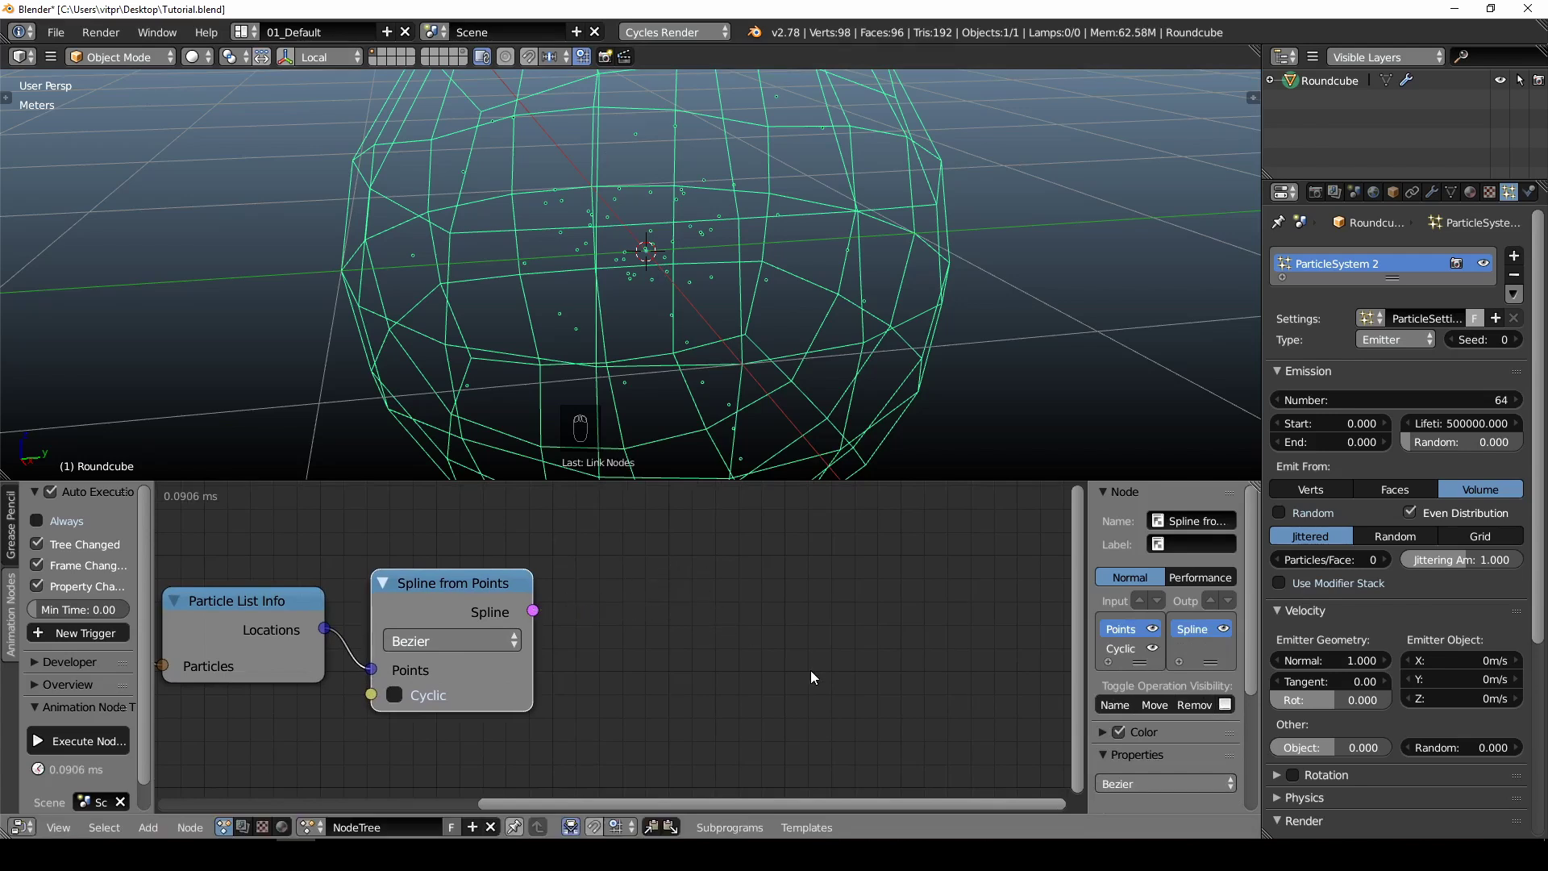
{"action": "key", "text": "shift+a"}
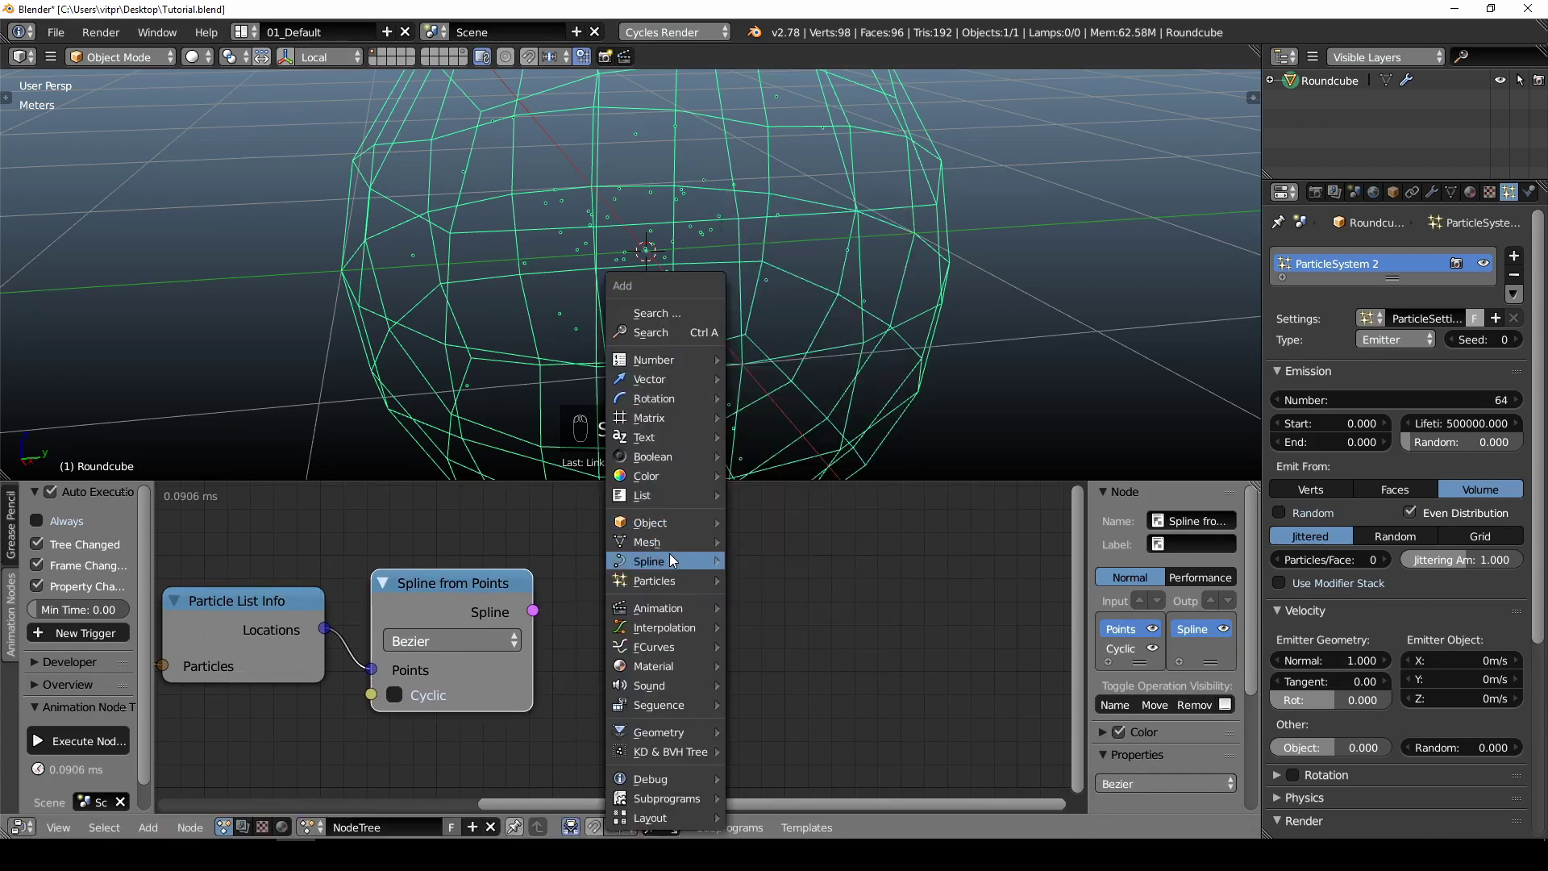
{"action": "mouse_move", "coordinate": [669, 560]}
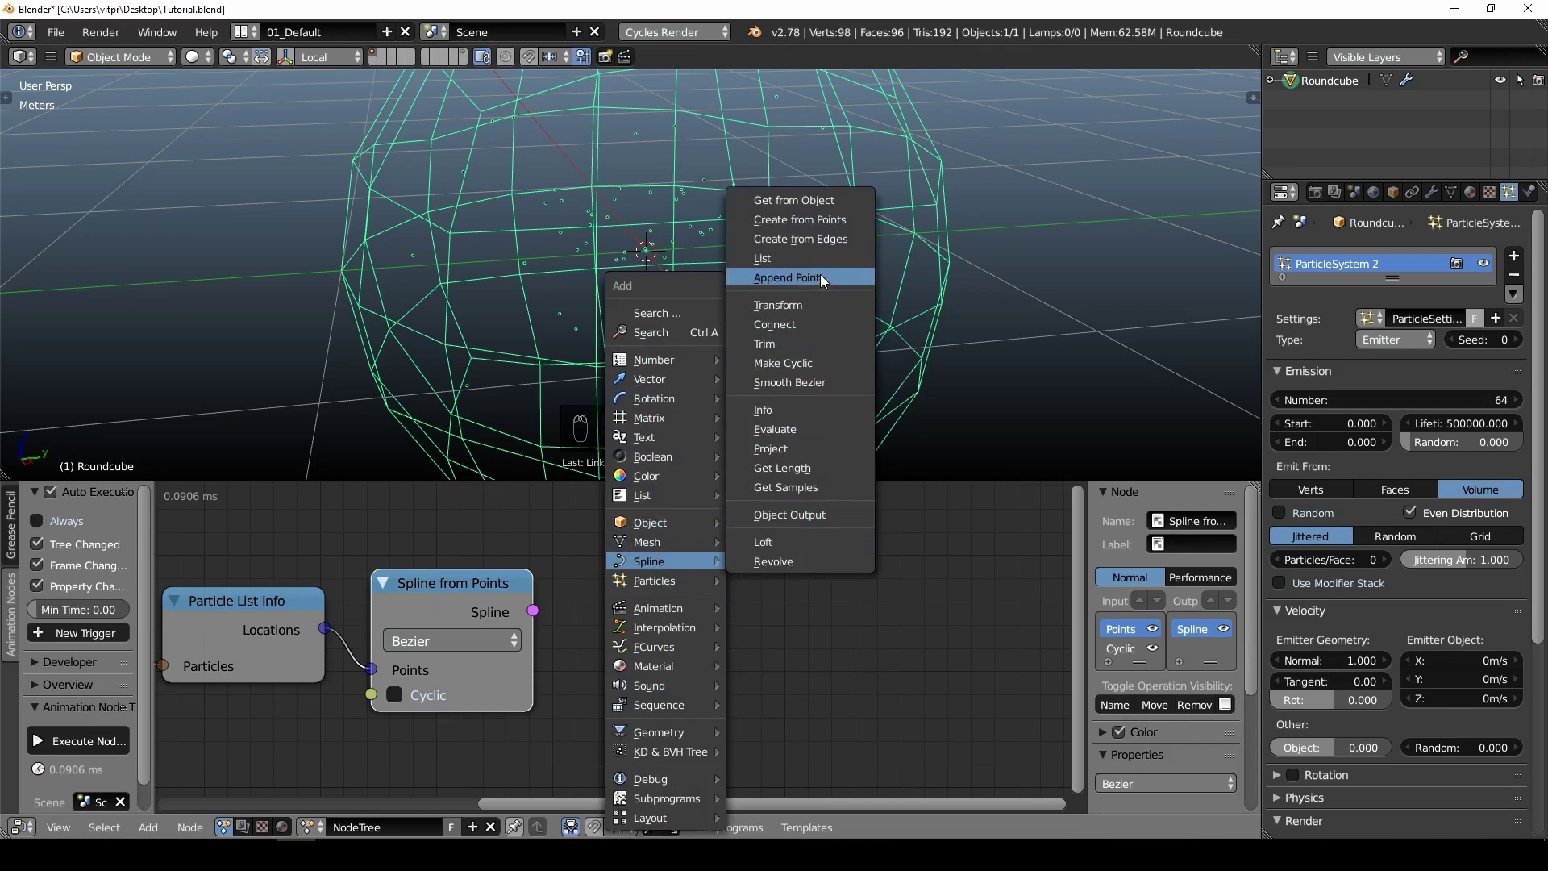
{"action": "left_click", "coordinate": [819, 516]}
{"action": "left_click", "coordinate": [785, 518]}
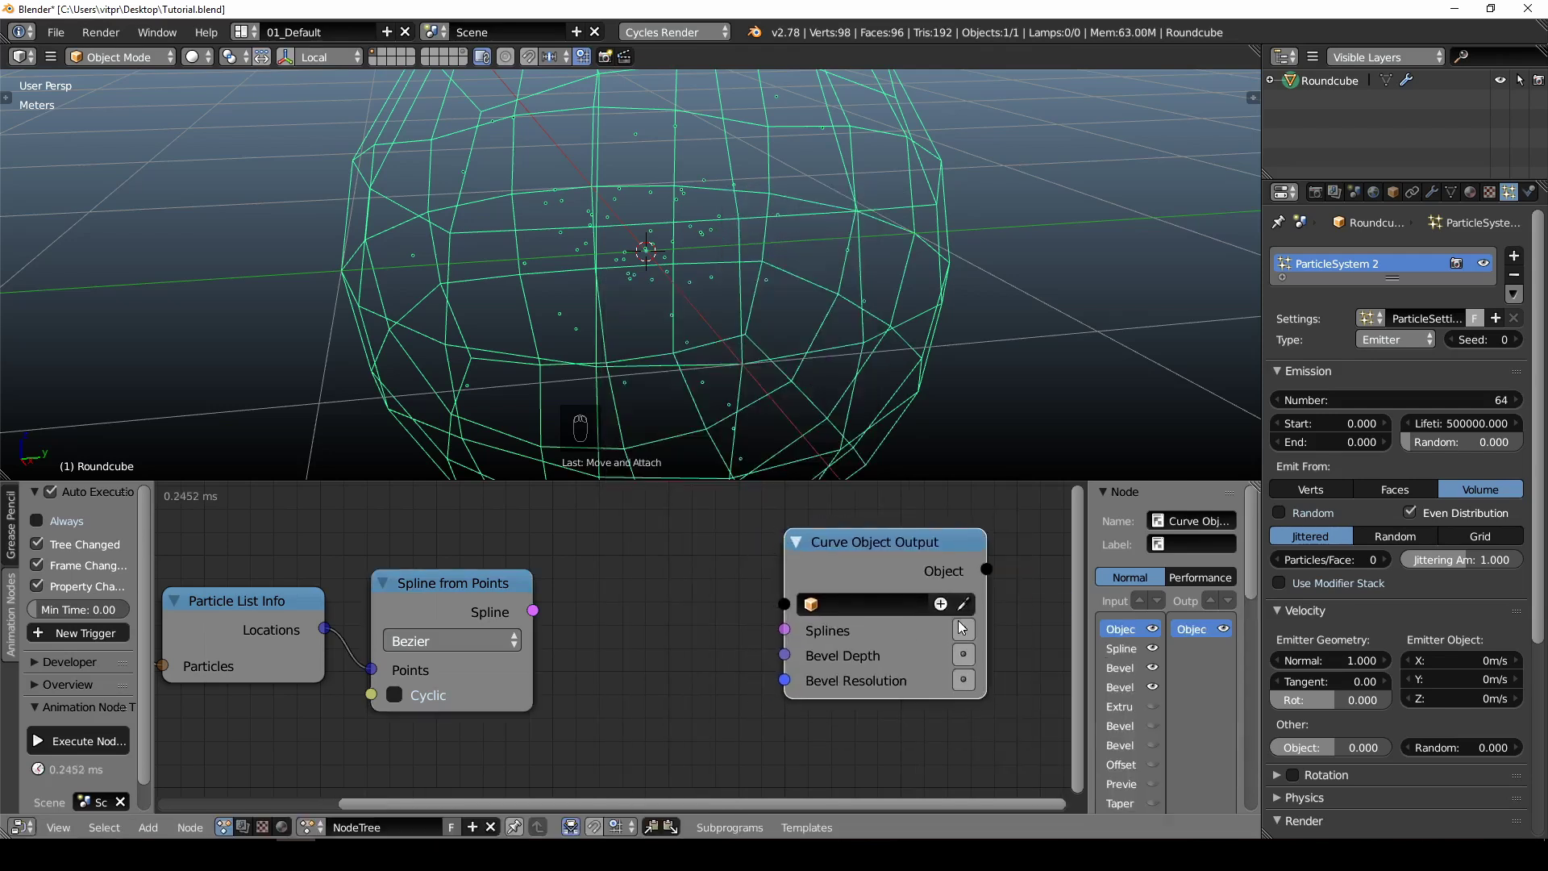
{"action": "left_click", "coordinate": [844, 607]}
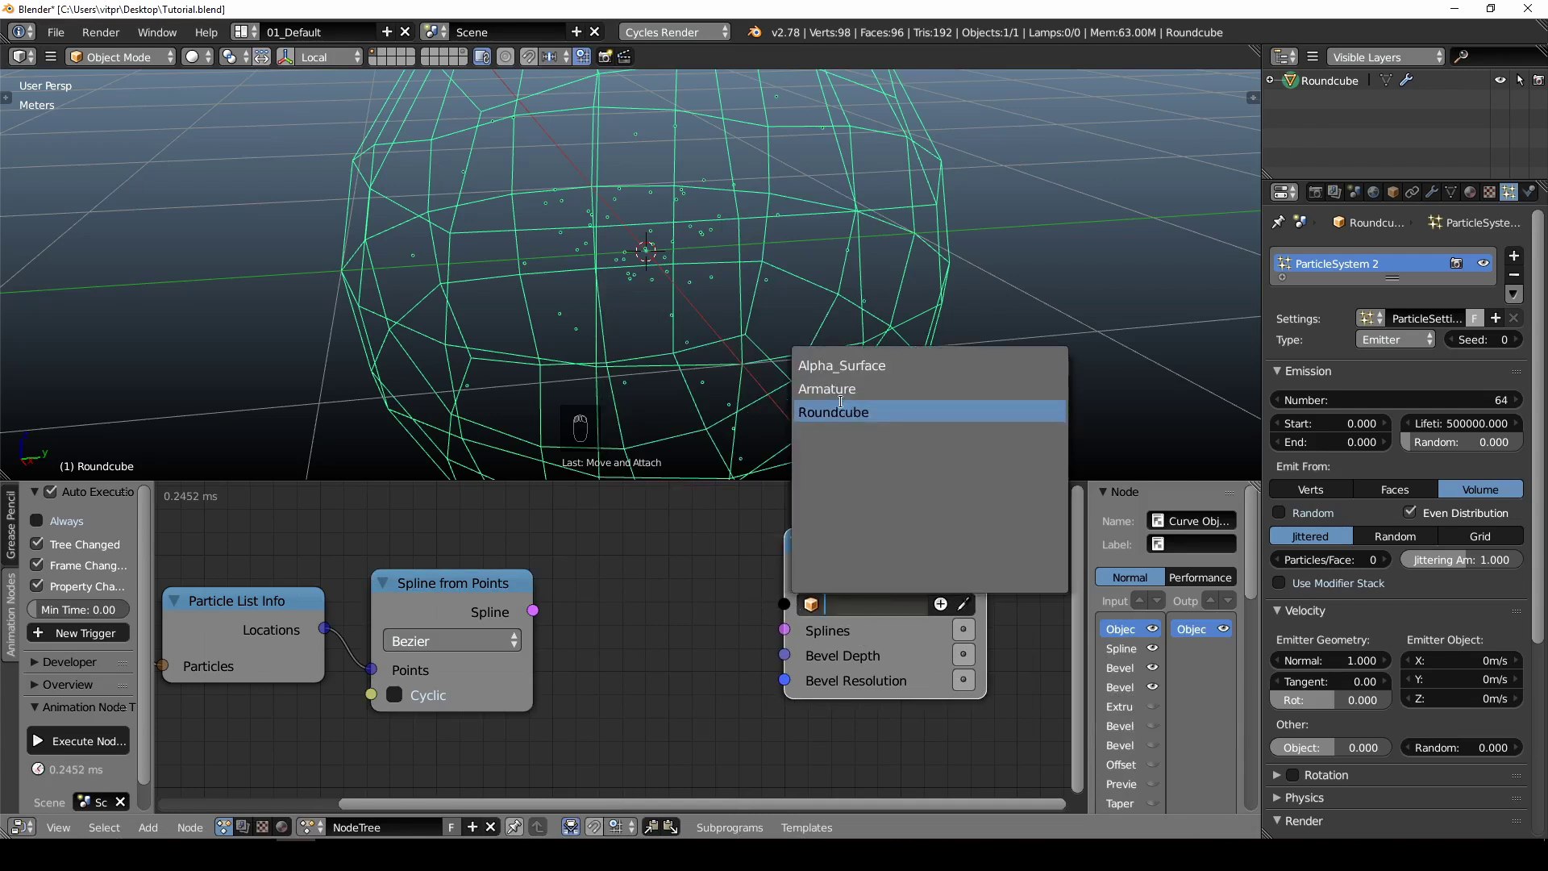
{"action": "left_click", "coordinate": [625, 615]}
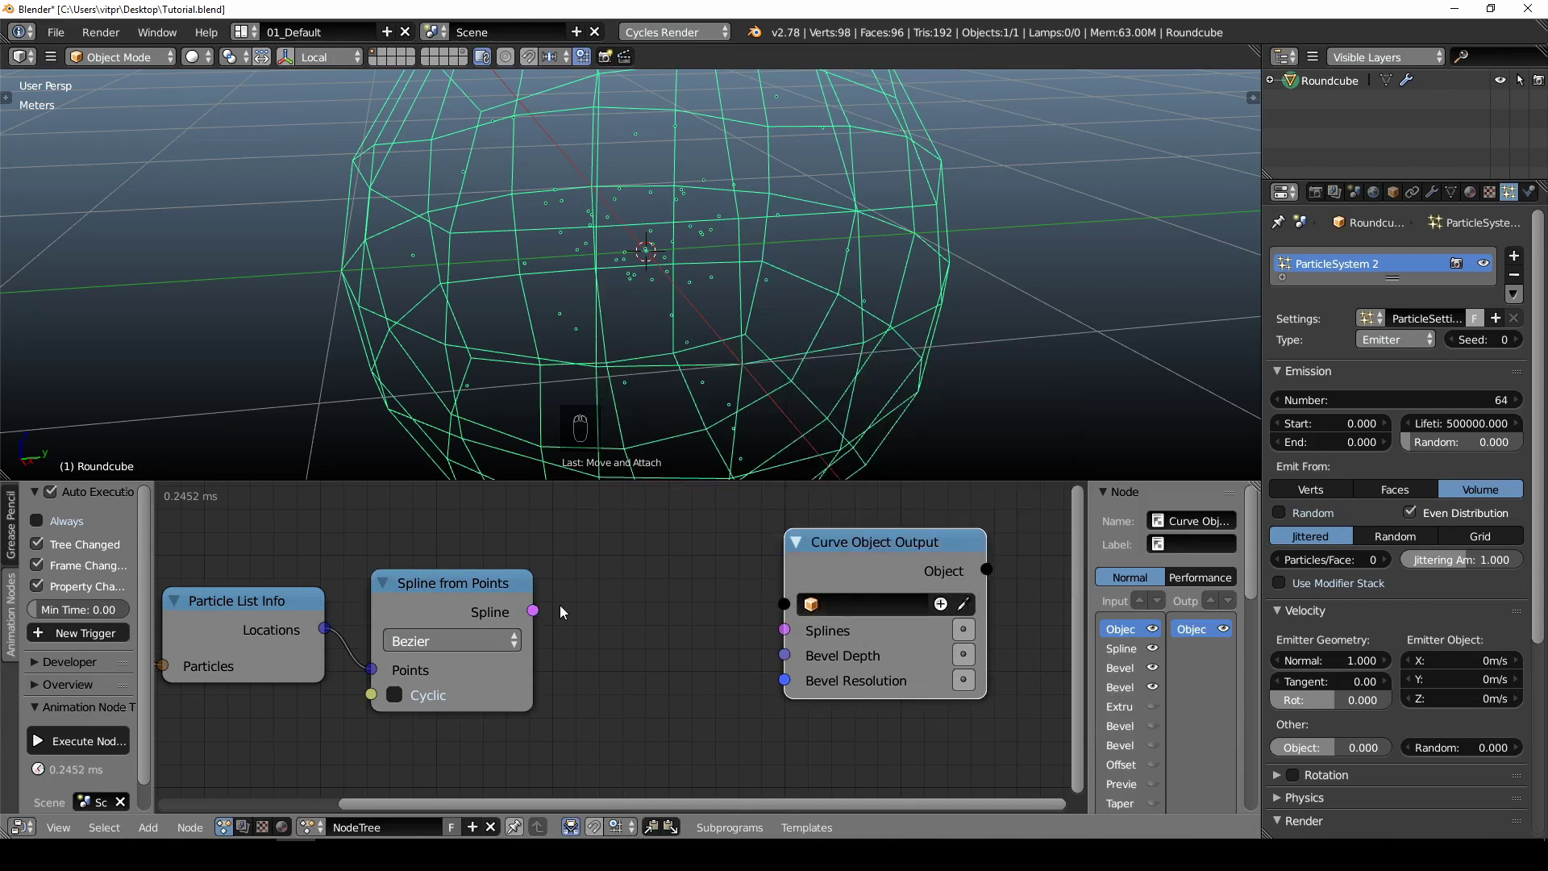
{"action": "left_click", "coordinate": [940, 603]}
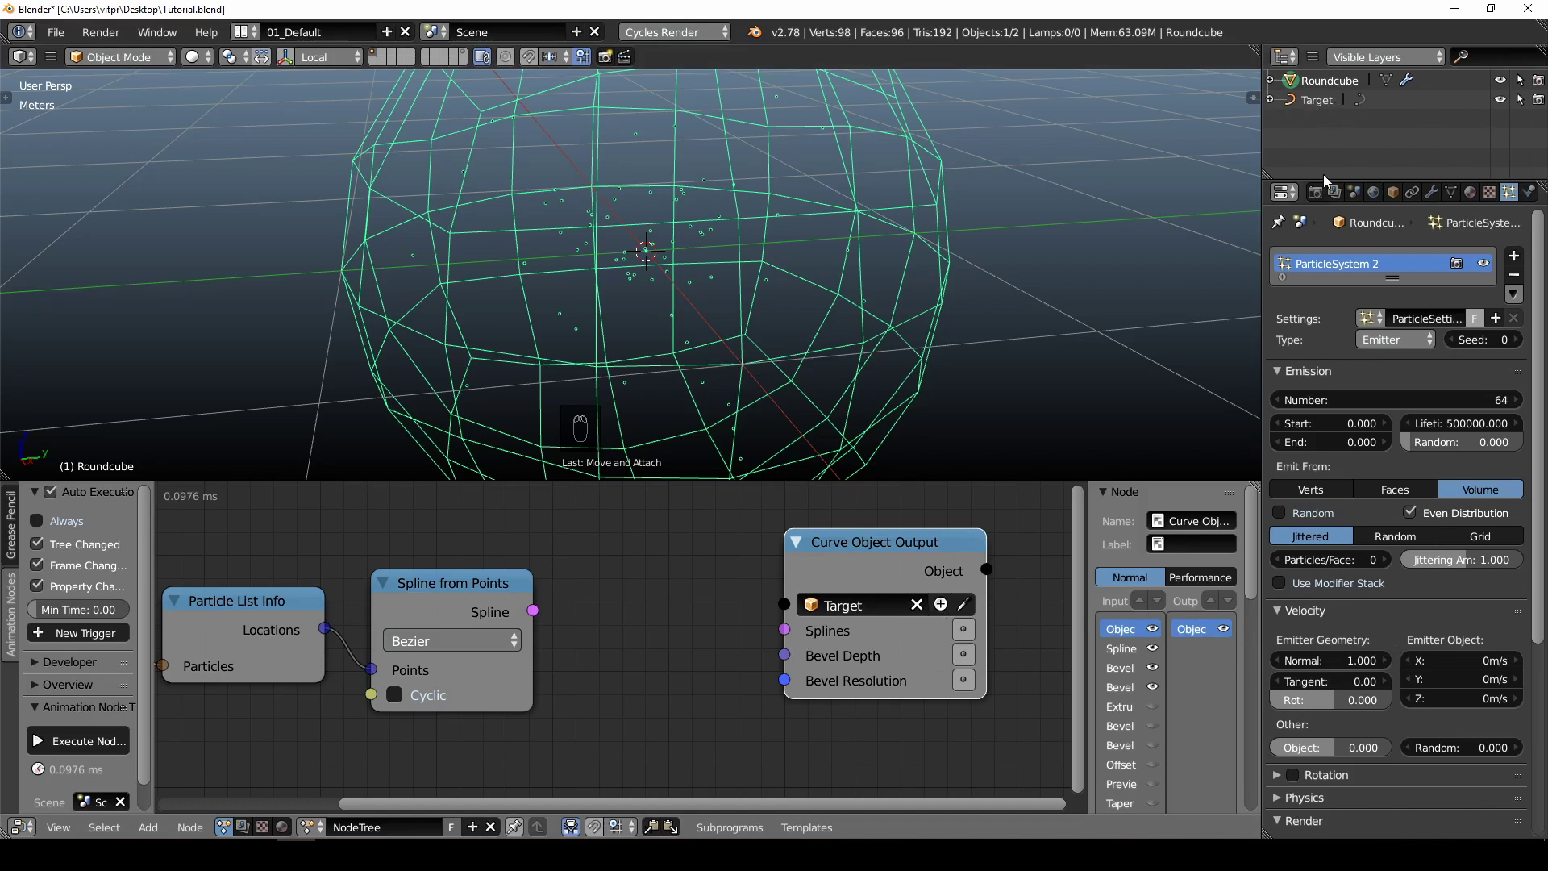
- Link the Spline output to Curve Object Output through an inserted Create Spline List node
{"action": "scroll", "coordinate": [704, 643], "scroll_direction": "down", "scroll_amount": 2, "text": "ctrl"}
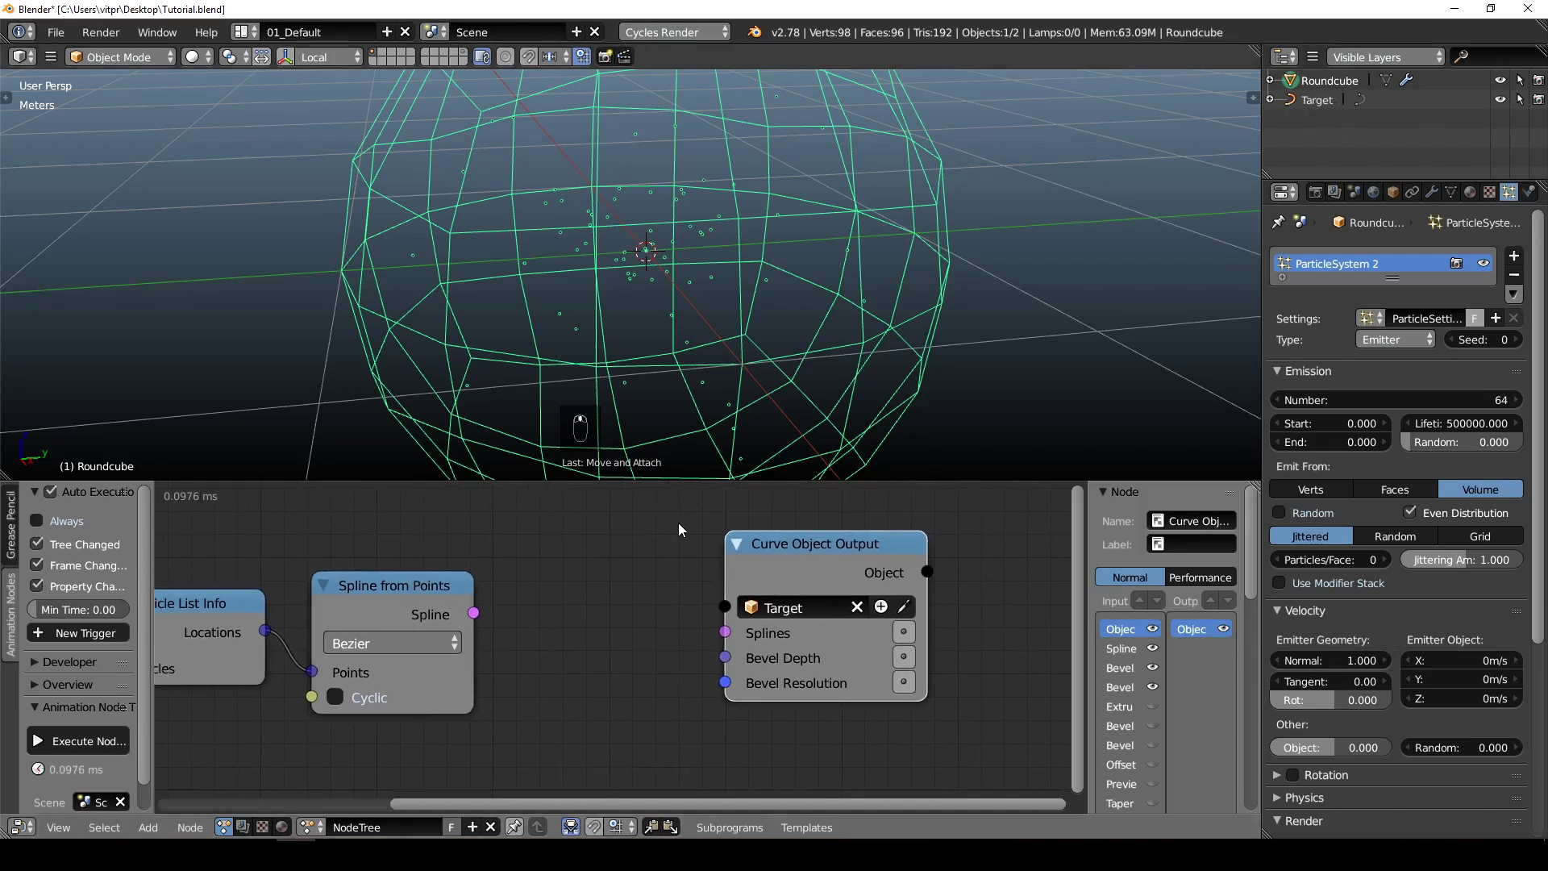
{"action": "left_click_drag", "start_coordinate": [765, 578], "coordinate": [848, 573]}
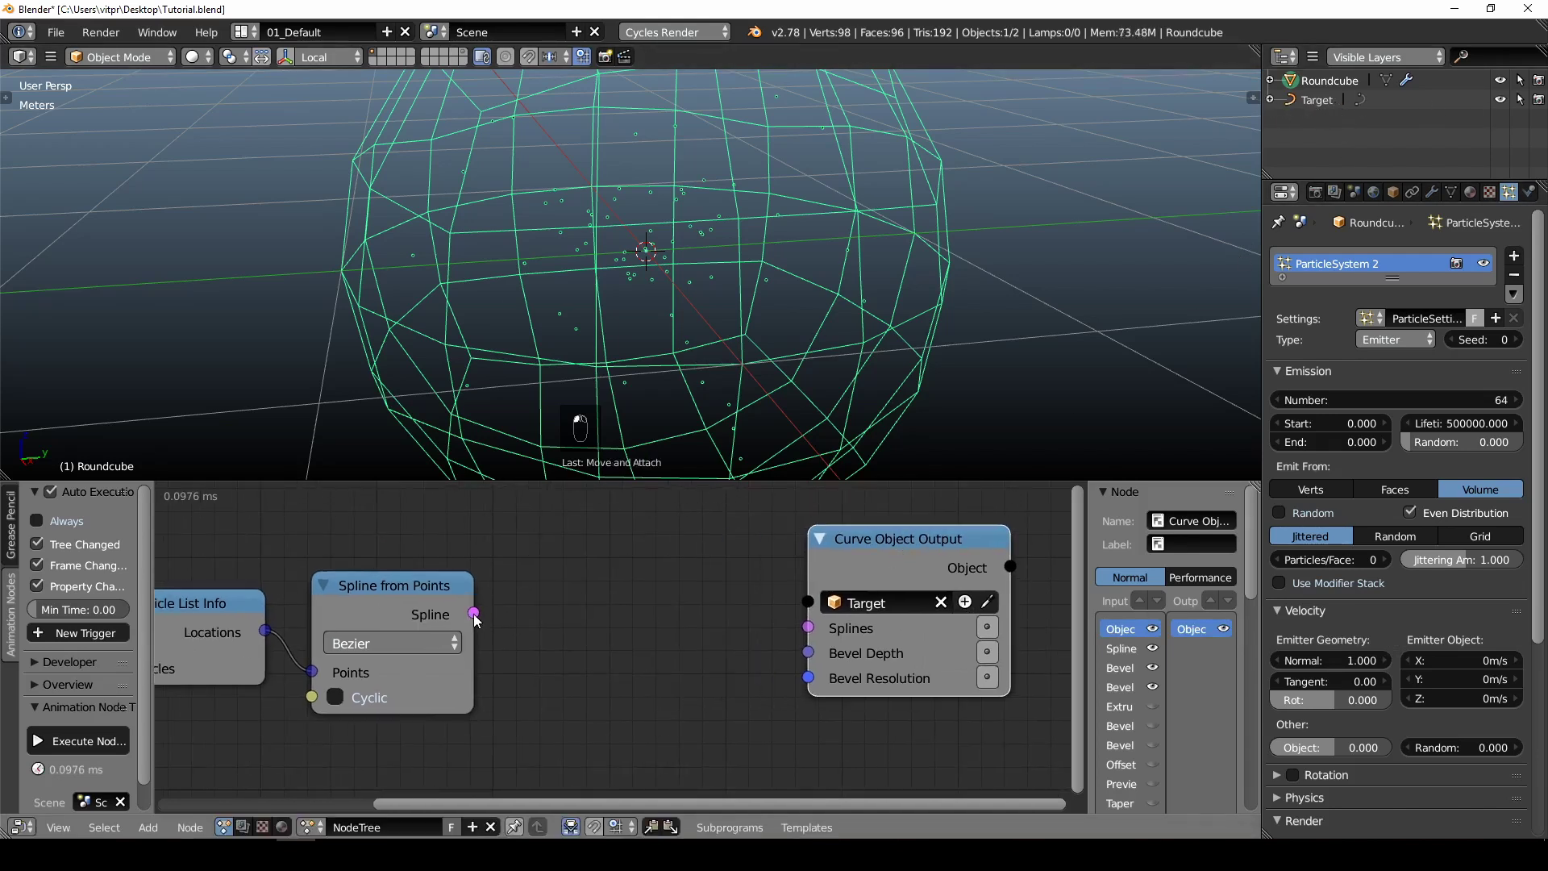
{"action": "left_click_drag", "start_coordinate": [484, 617], "coordinate": [811, 628]}
{"action": "left_click_drag", "start_coordinate": [613, 577], "coordinate": [688, 587]}
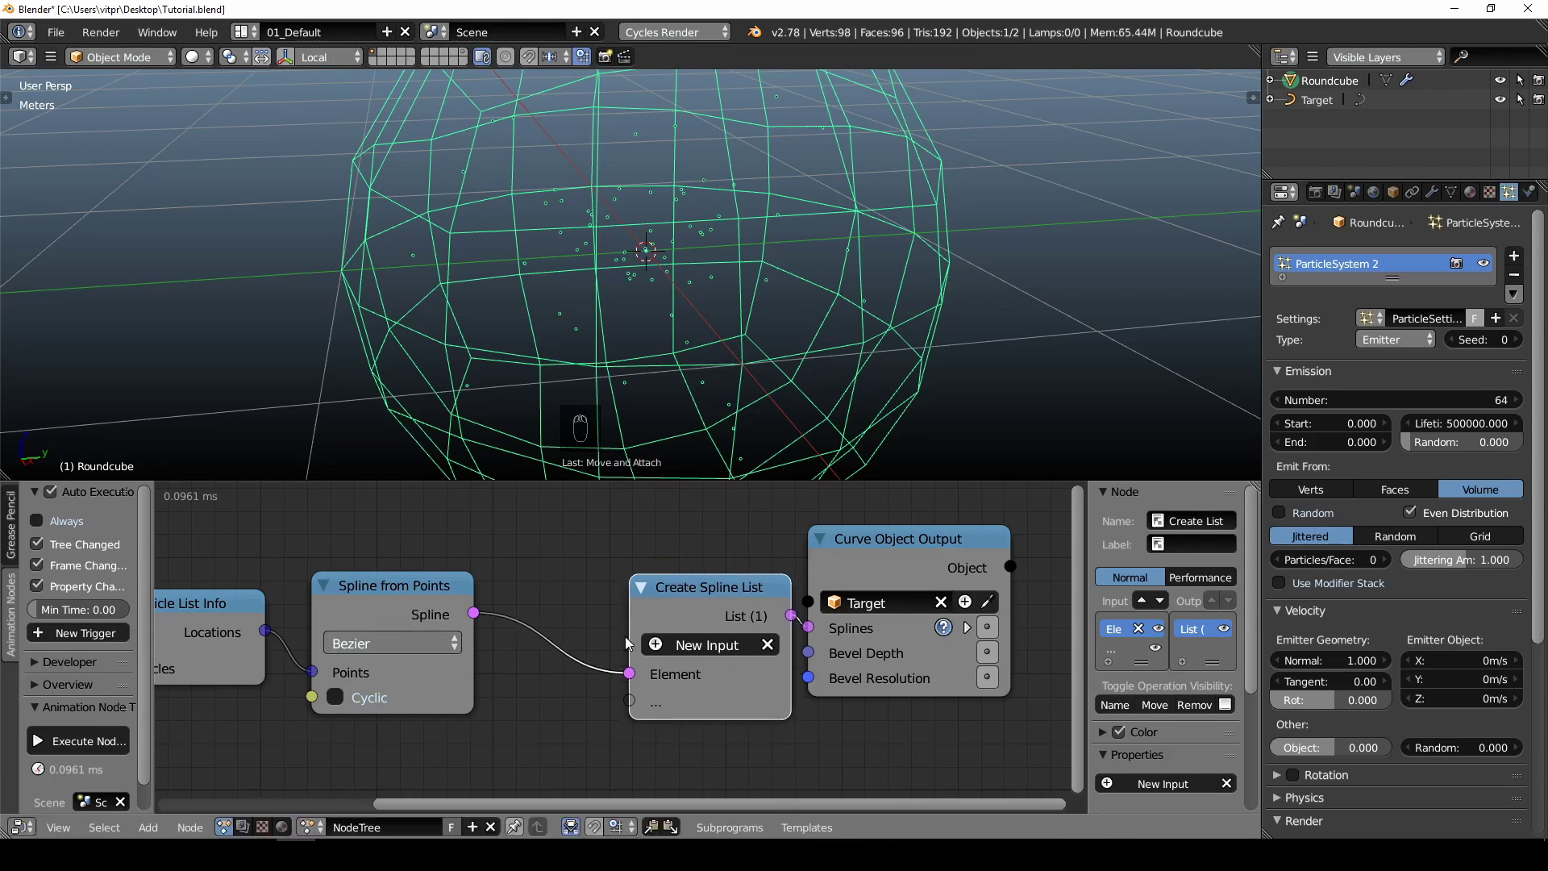
{"action": "left_click_drag", "start_coordinate": [904, 567], "coordinate": [1065, 591]}
{"action": "left_click_drag", "start_coordinate": [719, 592], "coordinate": [823, 607]}
{"action": "middle_click_drag", "start_coordinate": [824, 607], "coordinate": [761, 593]}
- Enable the Splines list toggle and inspect the new zigzag curves in the sphere
{"action": "scroll", "coordinate": [745, 242], "scroll_direction": "down", "scroll_amount": 5}
{"action": "middle_click_drag", "start_coordinate": [746, 242], "coordinate": [726, 291]}
{"action": "scroll", "coordinate": [722, 316], "scroll_direction": "up", "scroll_amount": 5}
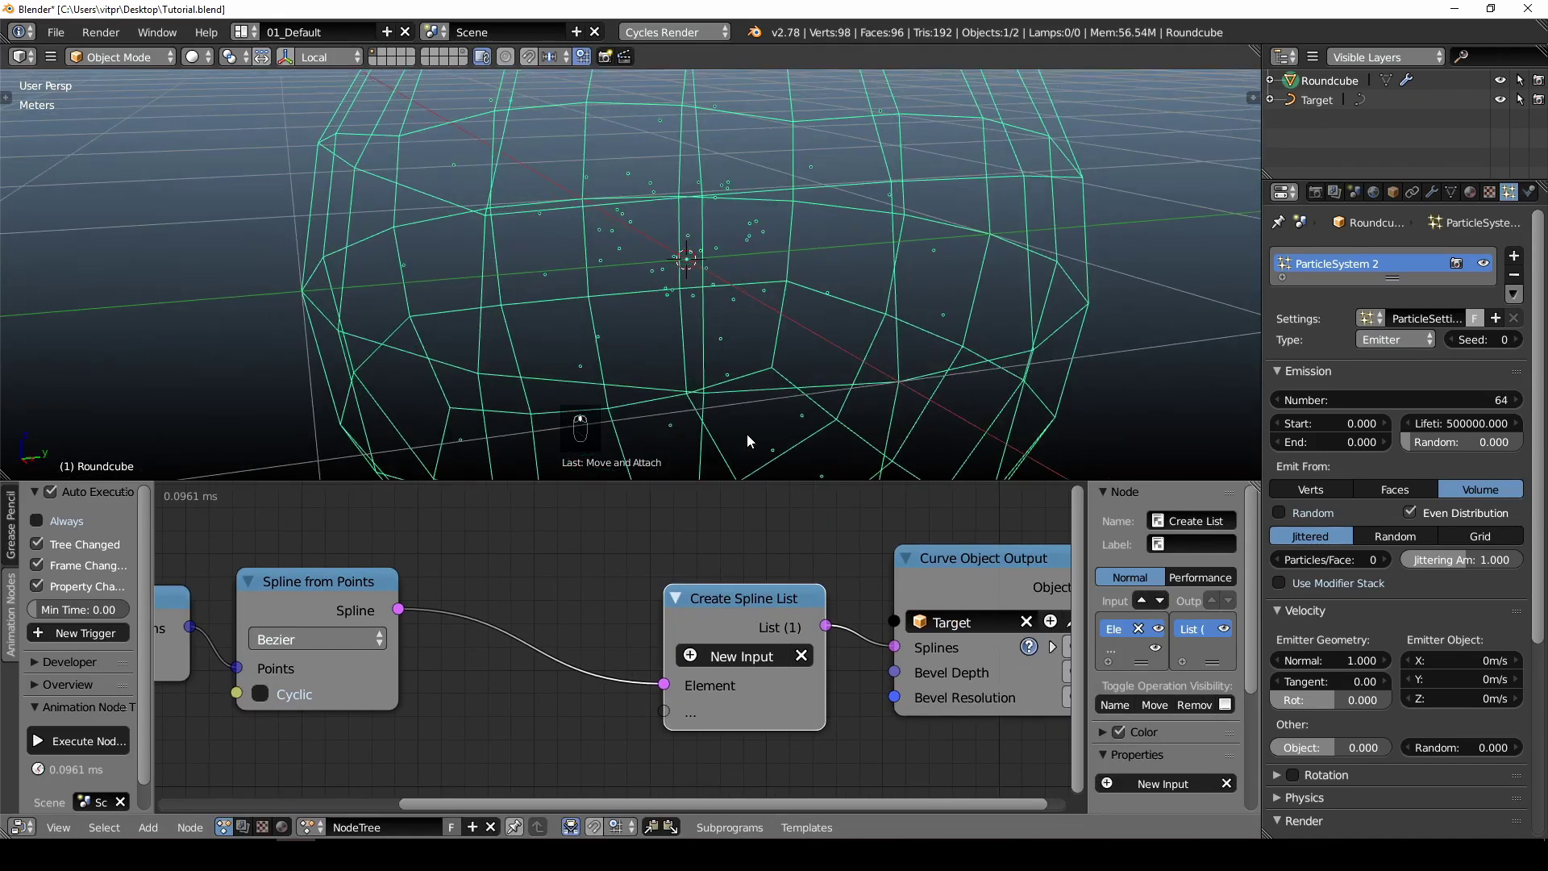
{"action": "middle_click_drag", "start_coordinate": [846, 633], "coordinate": [752, 636]}
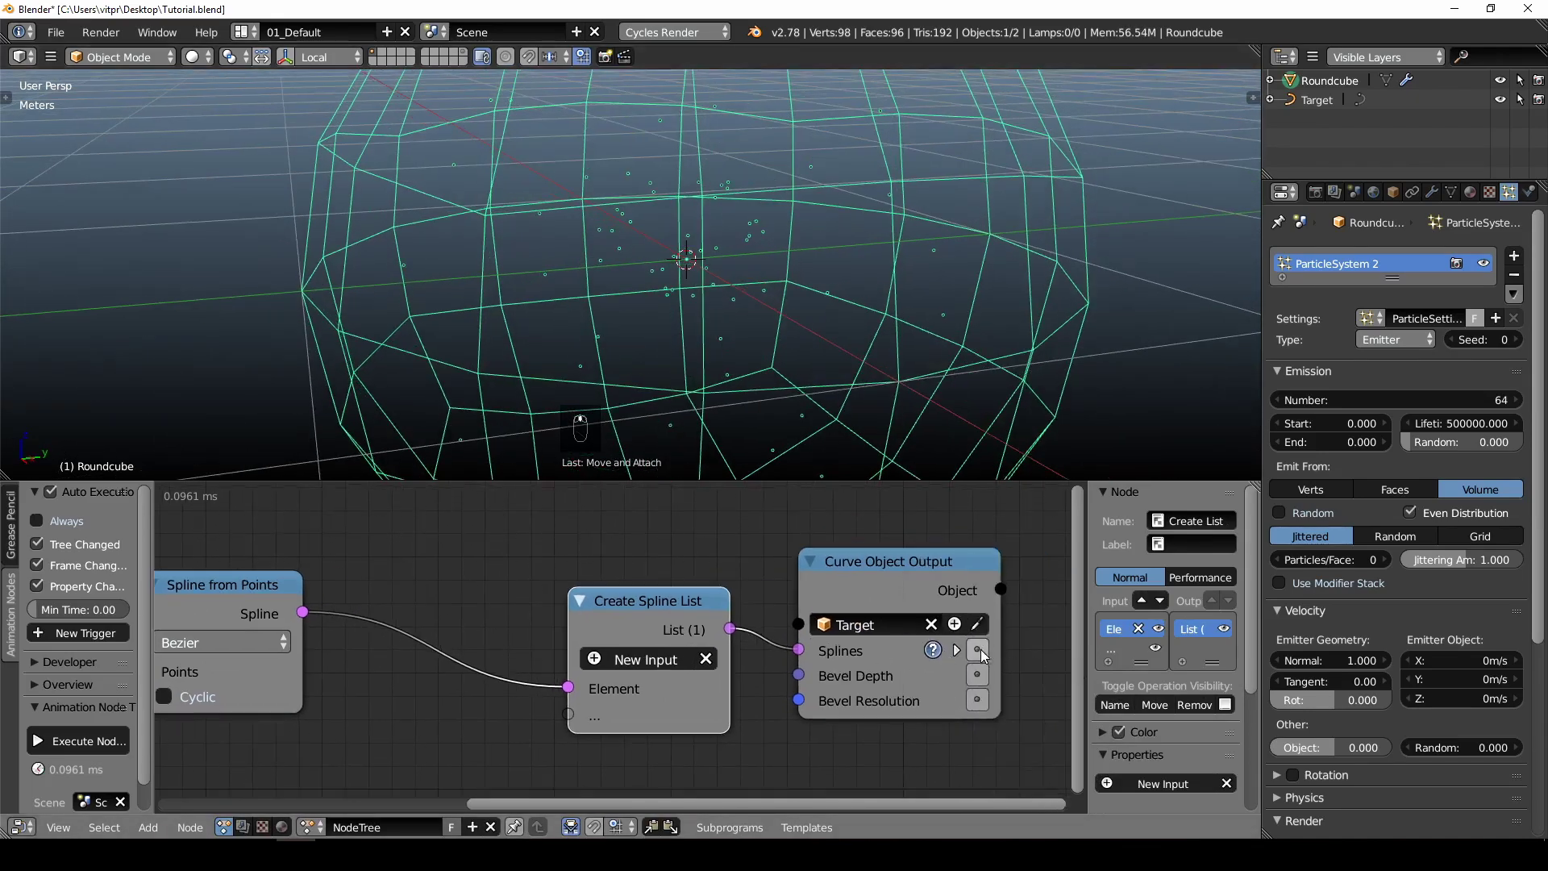
{"action": "left_click", "coordinate": [978, 651]}
{"action": "mouse_move", "coordinate": [706, 288]}
{"action": "middle_mouse_down"}
{"action": "mouse_move", "coordinate": [728, 304]}
{"action": "mouse_move", "coordinate": [680, 187]}
{"action": "middle_mouse_up"}
{"action": "middle_click_drag", "start_coordinate": [754, 331], "coordinate": [767, 366]}
{"action": "scroll", "coordinate": [787, 327], "scroll_direction": "down", "scroll_amount": 3}
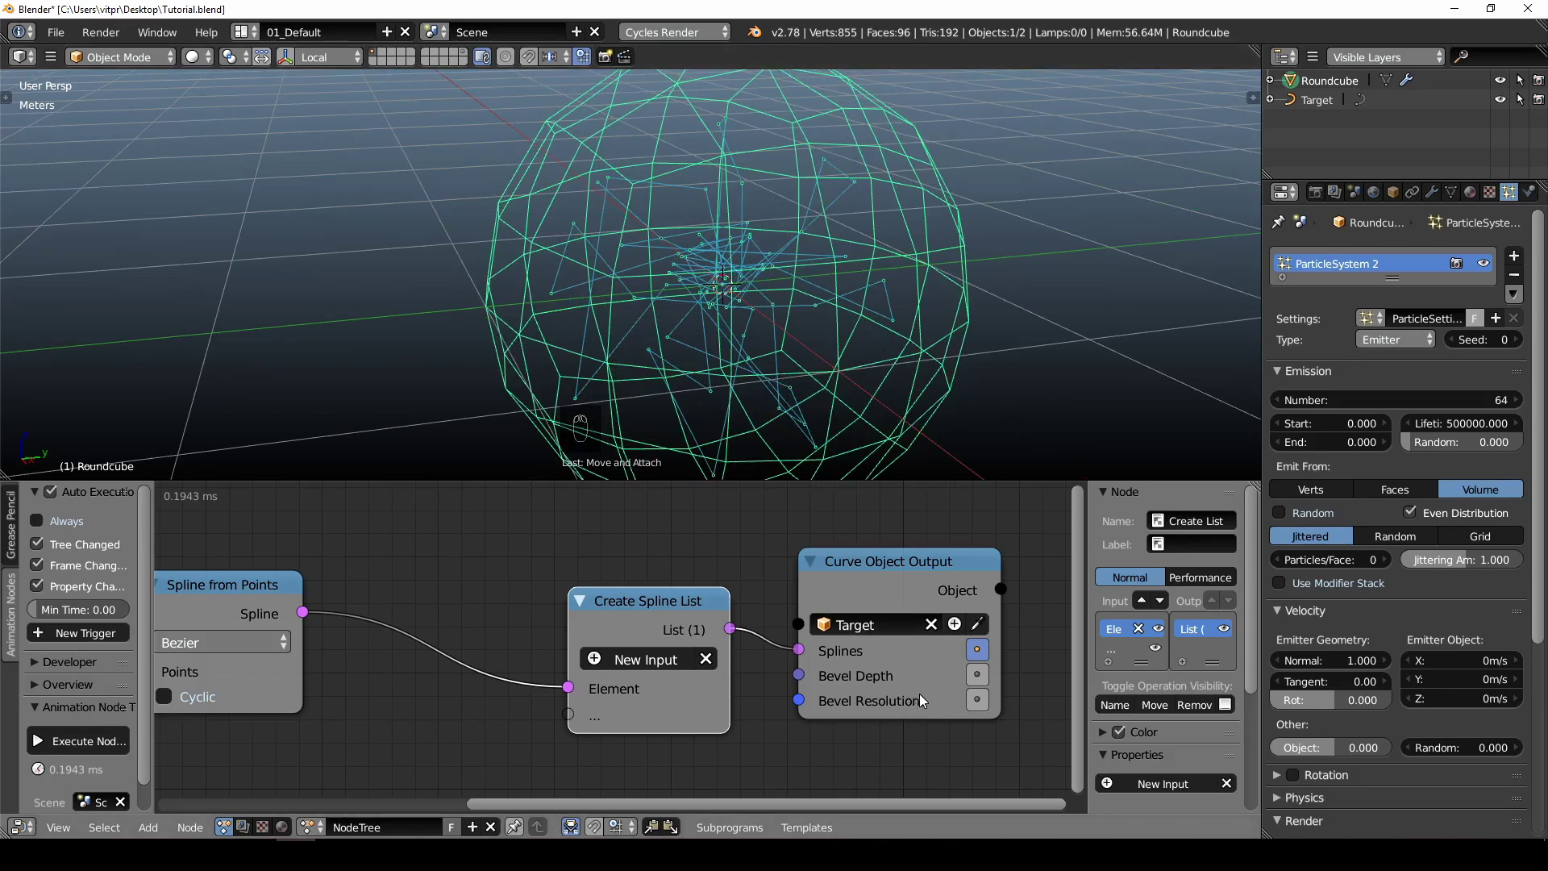
- Expose Curve Object Output's Bevel Depth input and set it to 0.03
{"action": "left_click", "coordinate": [975, 674]}
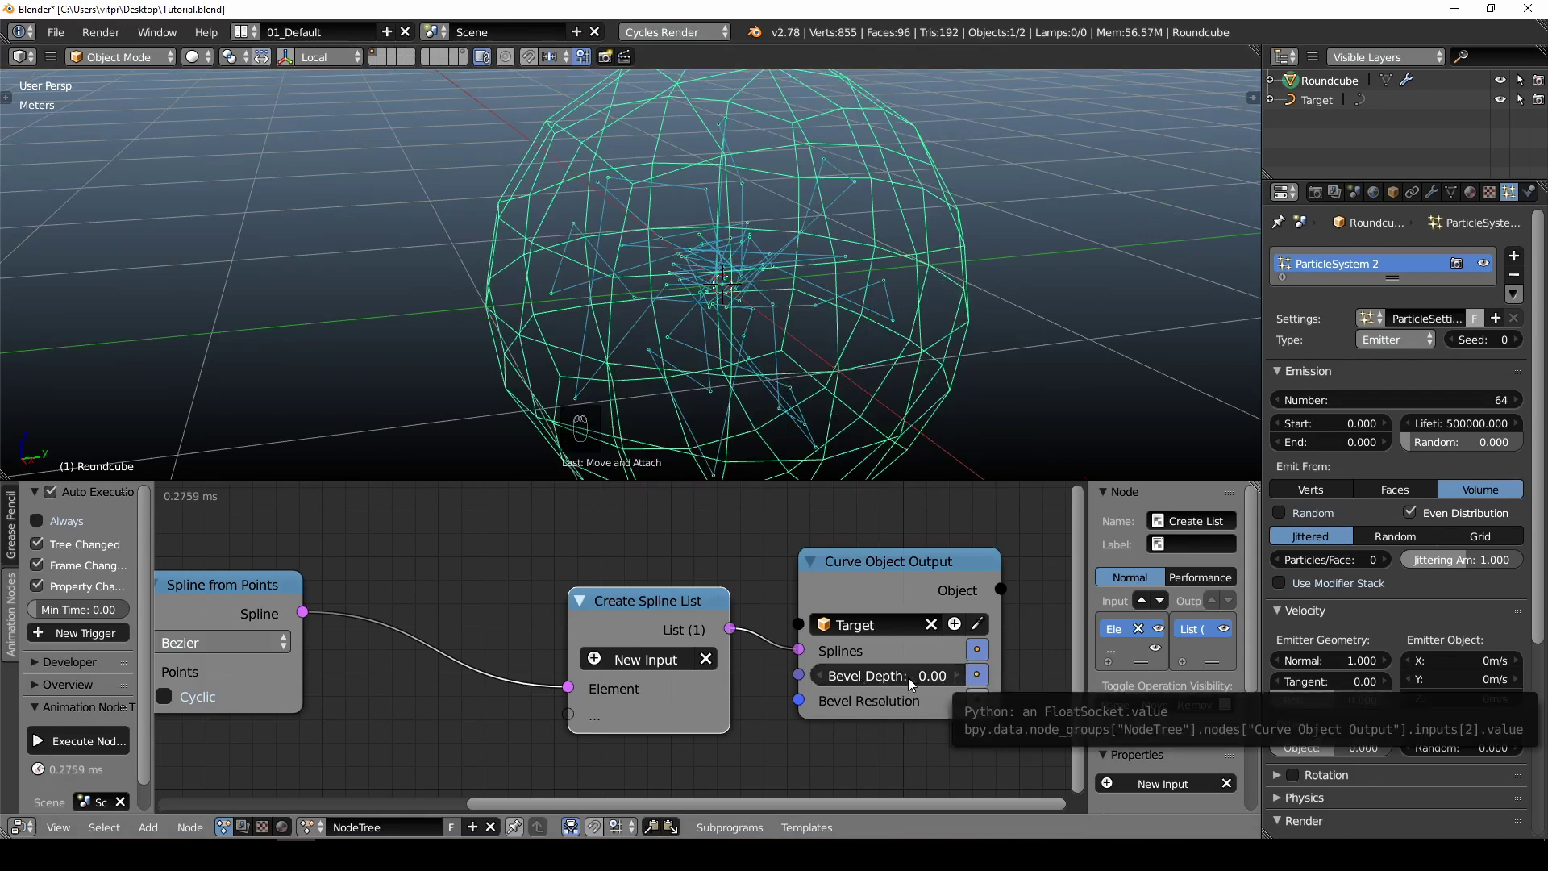
{"action": "left_click", "coordinate": [958, 676]}
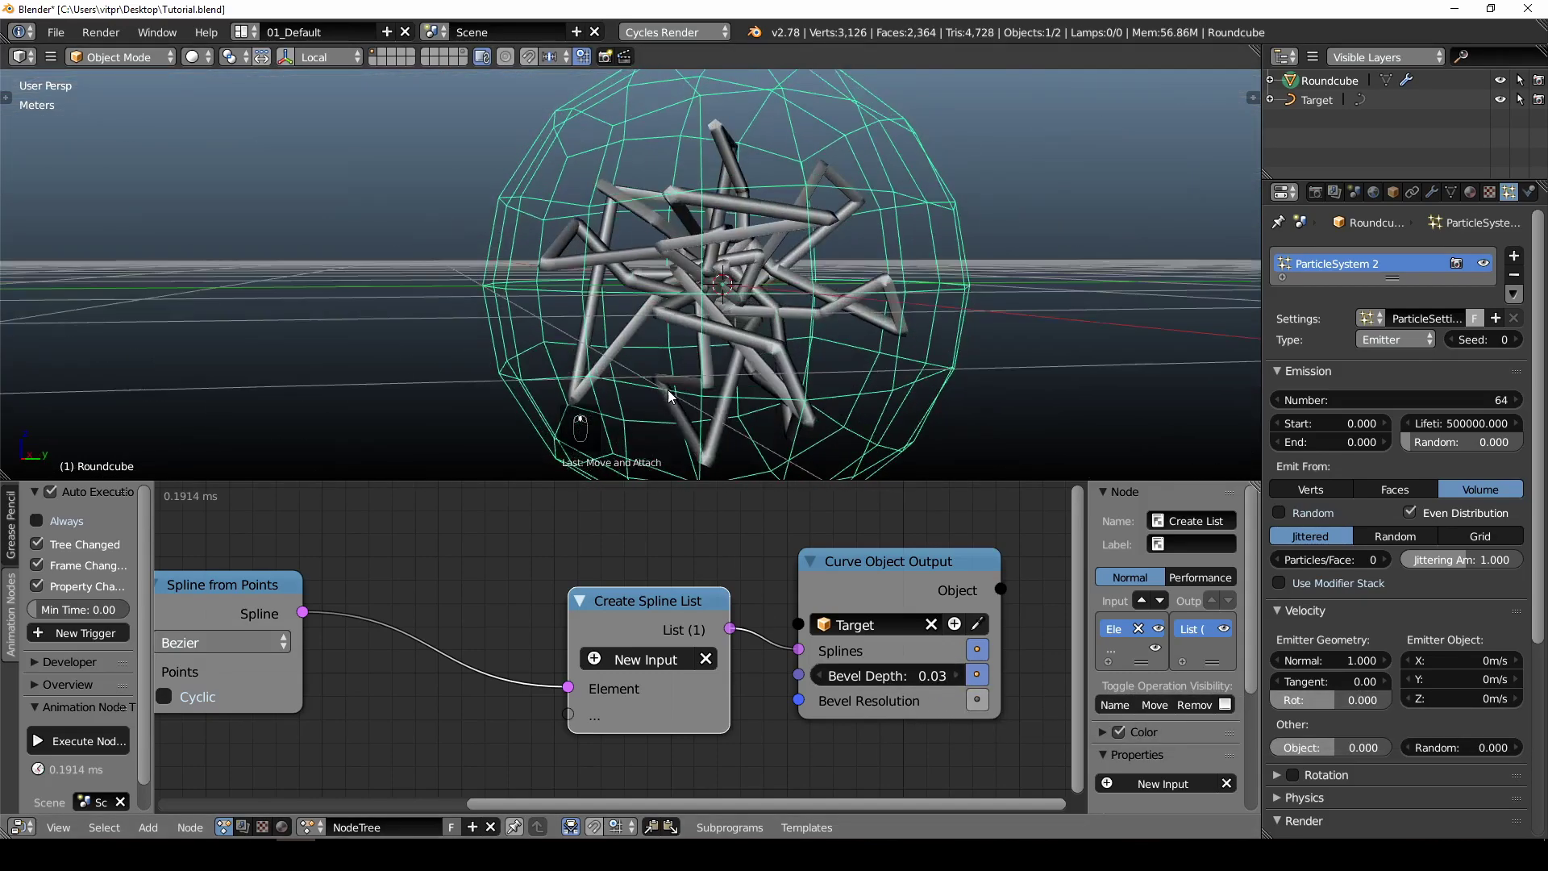
{"action": "scroll", "coordinate": [653, 413], "scroll_direction": "up", "scroll_amount": 6}
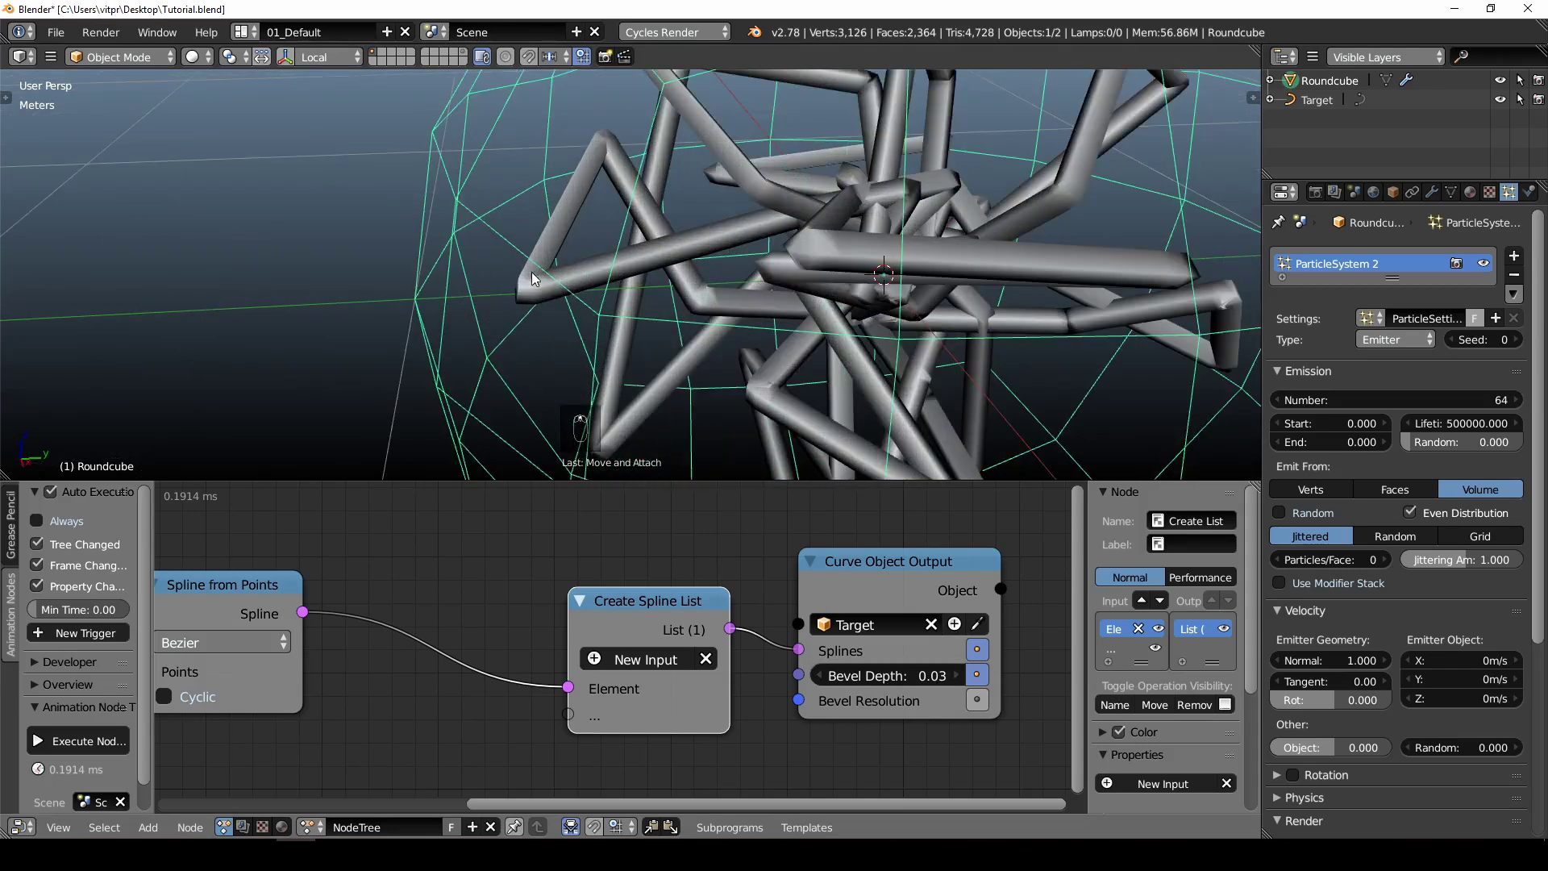
{"action": "scroll", "coordinate": [770, 287], "scroll_direction": "down", "scroll_amount": 6}
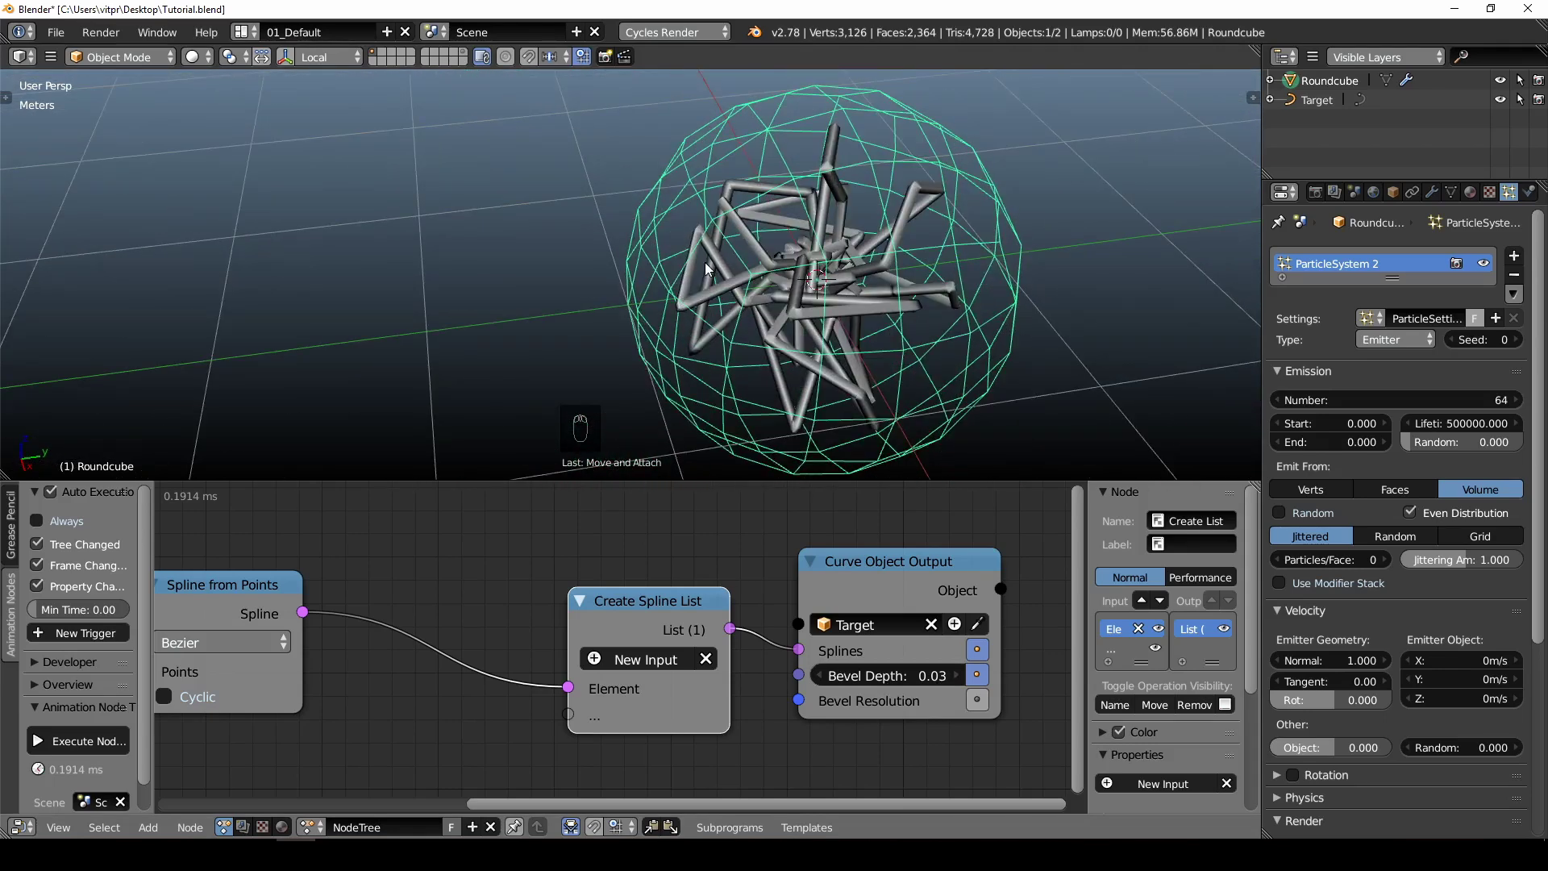
{"action": "middle_click_drag", "start_coordinate": [623, 543], "coordinate": [828, 543]}
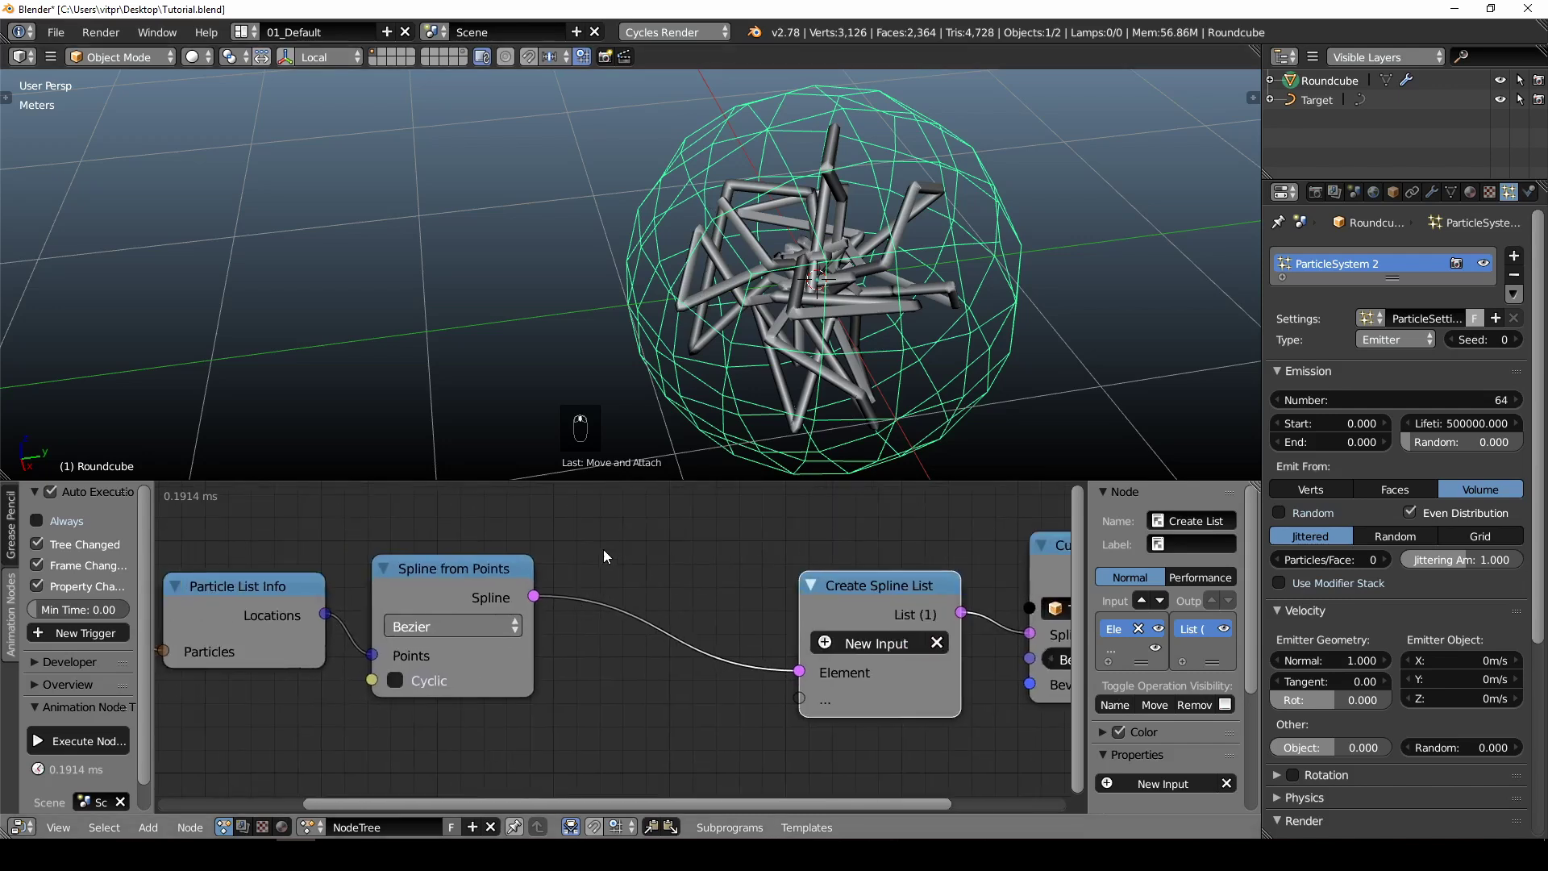
- Insert a Smooth Bezier node on the link after Spline from Points
{"action": "key", "text": "shift+a"}
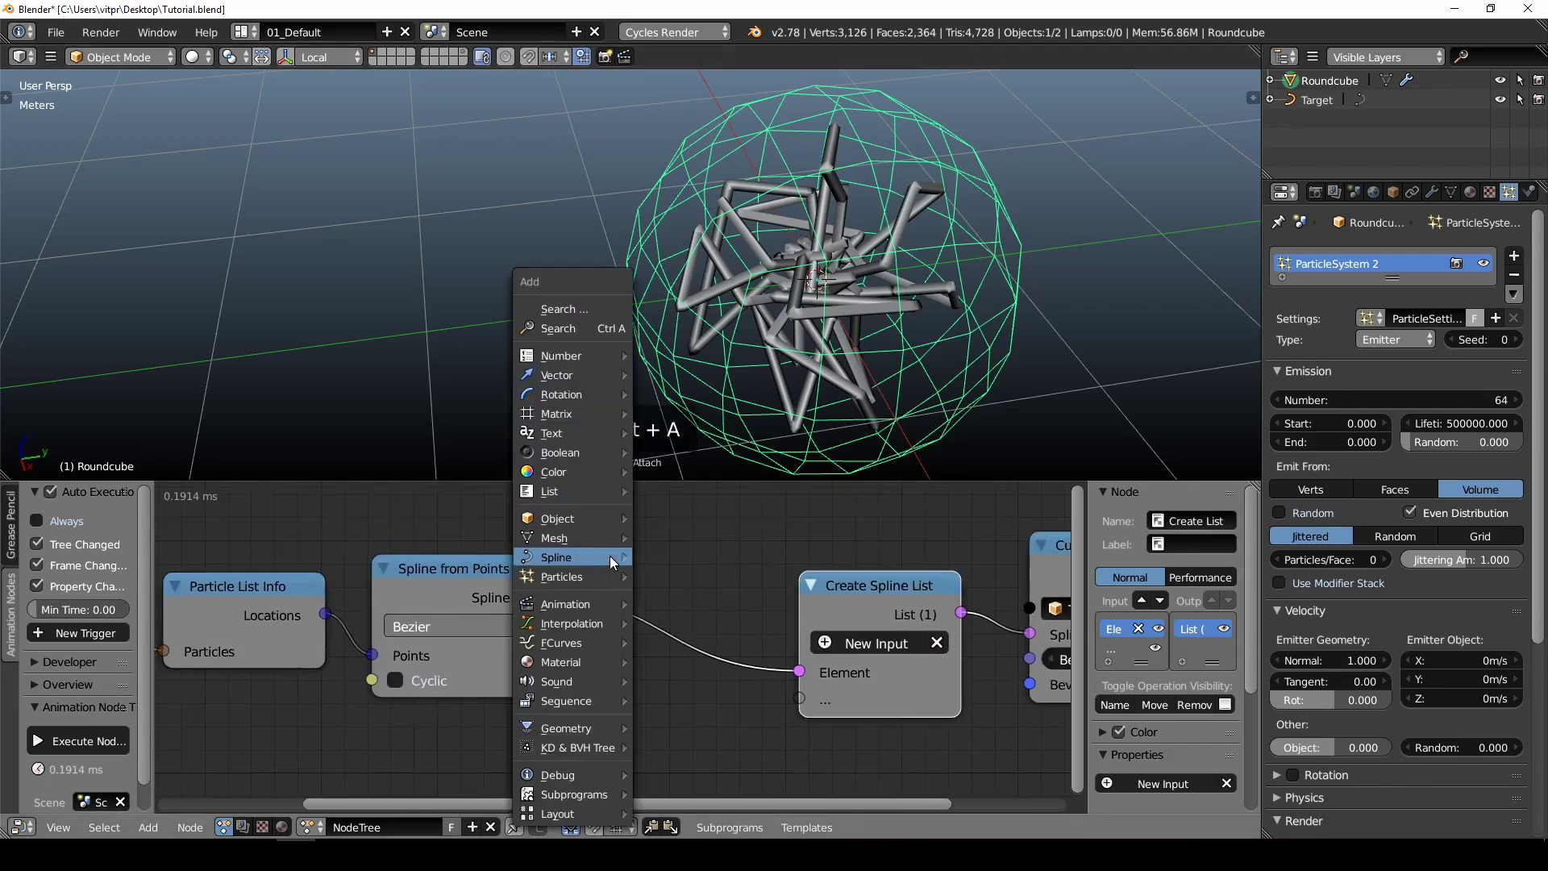
{"action": "mouse_move", "coordinate": [609, 556]}
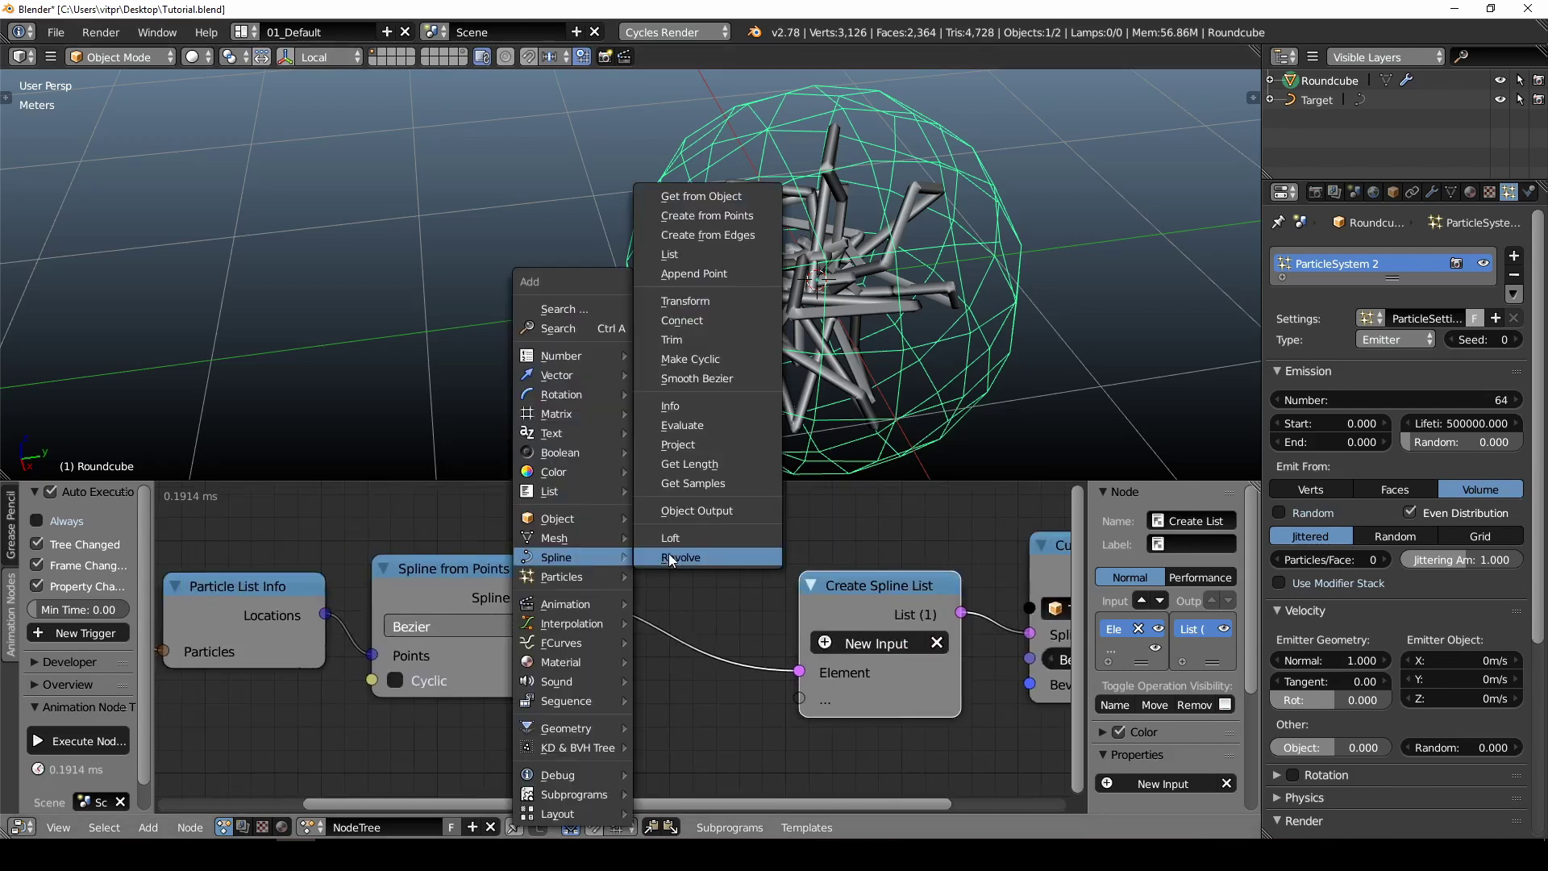
{"action": "left_click", "coordinate": [684, 379]}
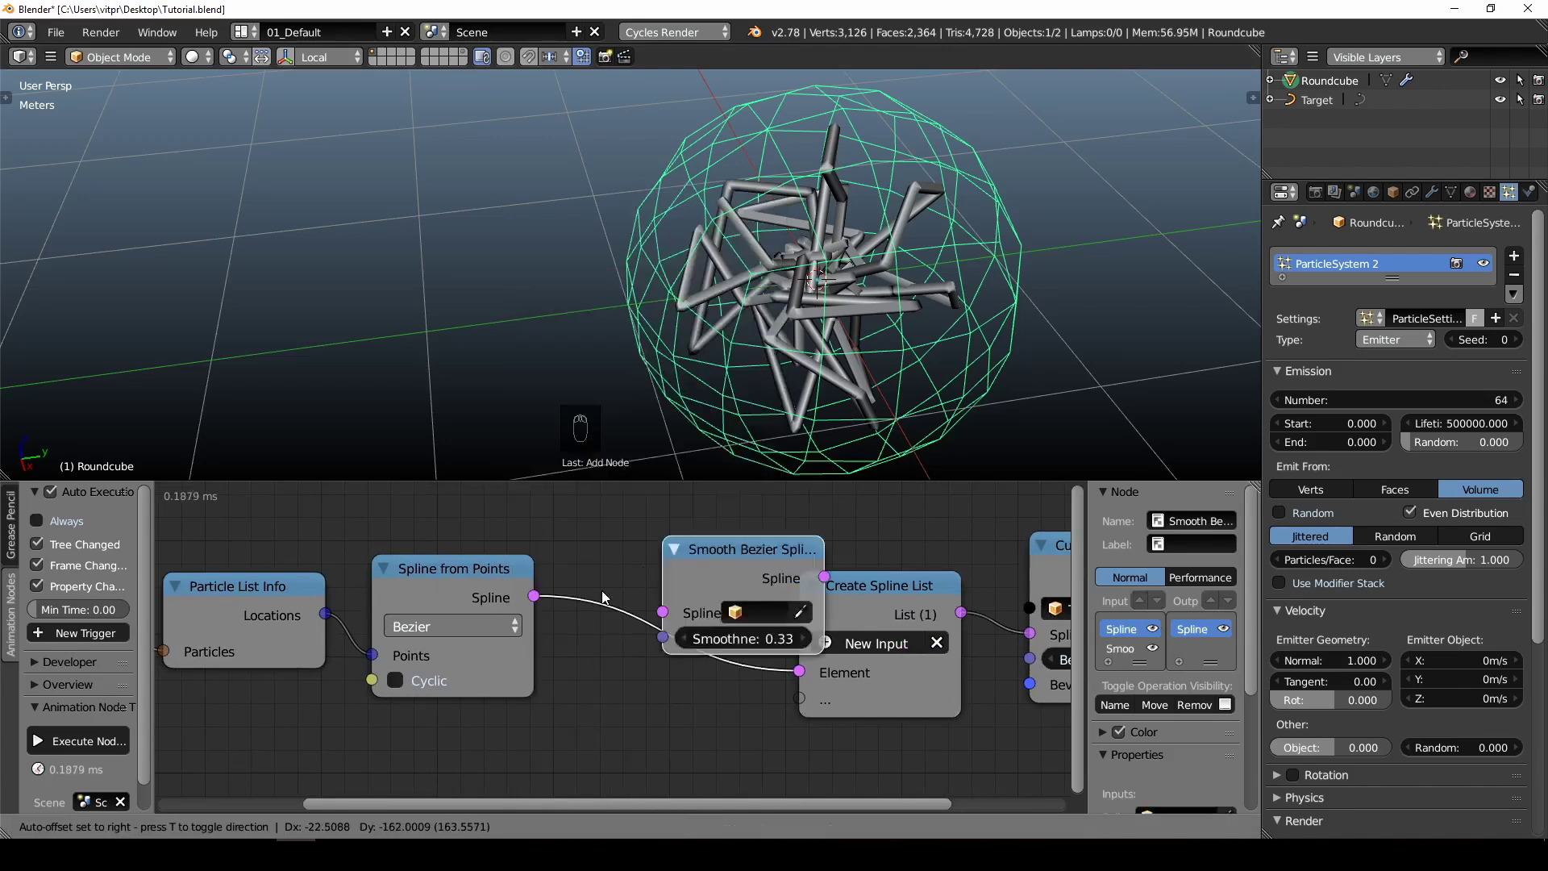
{"action": "left_click", "coordinate": [753, 657]}
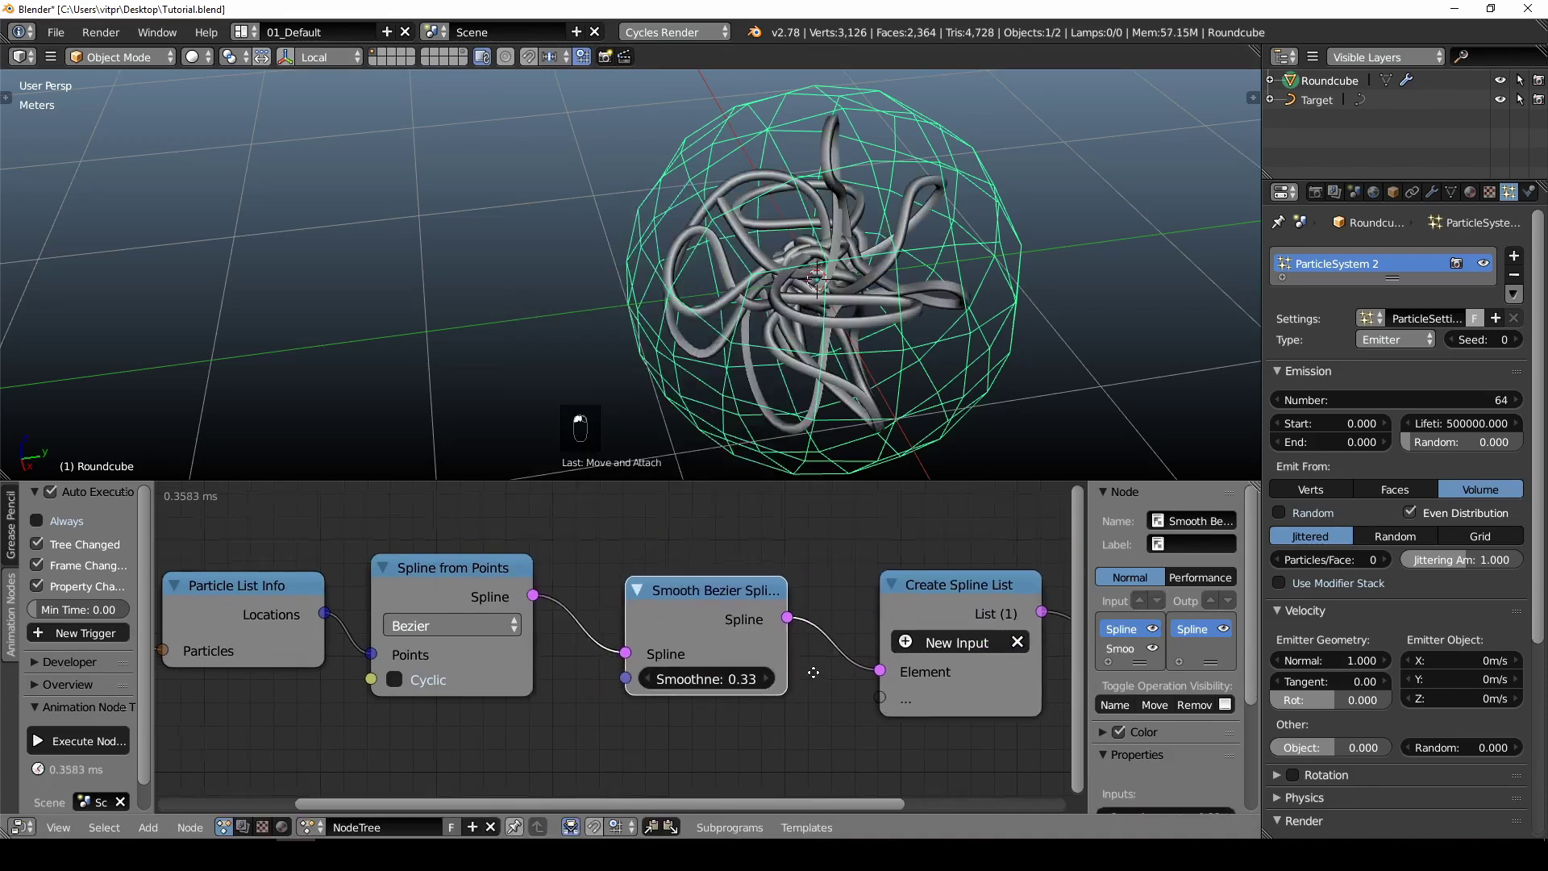
{"action": "scroll", "coordinate": [728, 298], "scroll_direction": "up", "scroll_amount": 4}
{"action": "middle_click_drag", "start_coordinate": [753, 290], "coordinate": [809, 335]}
{"action": "scroll", "coordinate": [709, 290], "scroll_direction": "down", "scroll_amount": 5}
- Set the Smooth Bezier Smoothness to 0.32 and view the rounded tubes
{"action": "left_click_drag", "start_coordinate": [762, 684], "coordinate": [747, 675]}
{"action": "left_click", "coordinate": [747, 675]}
{"action": "type", "text": "0.32"}
{"action": "key", "text": "Return"}
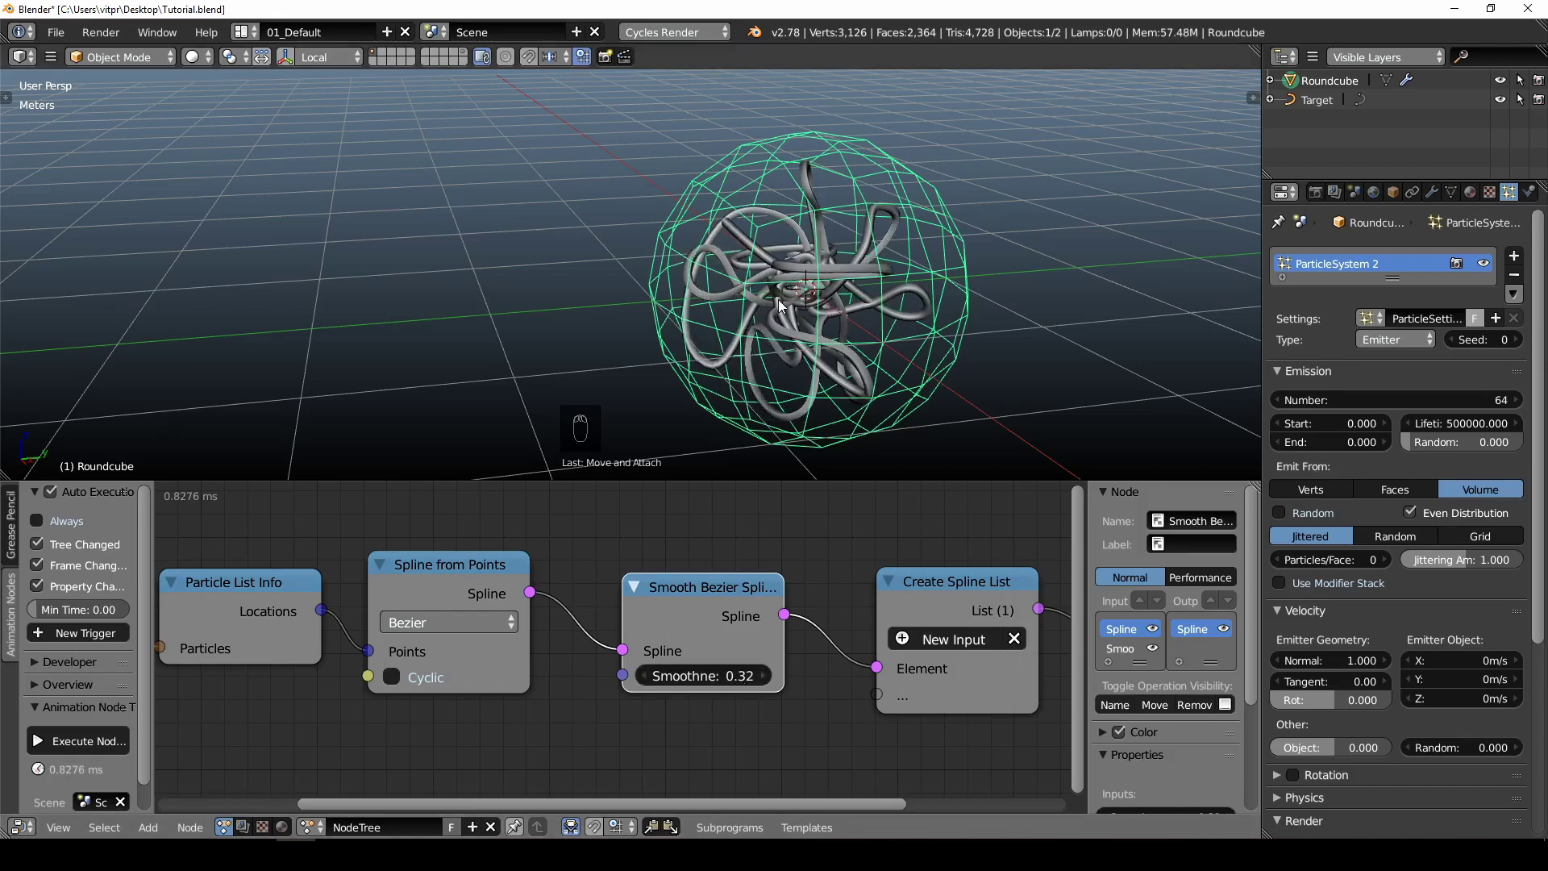
{"action": "middle_click_drag", "start_coordinate": [730, 347], "coordinate": [744, 152]}
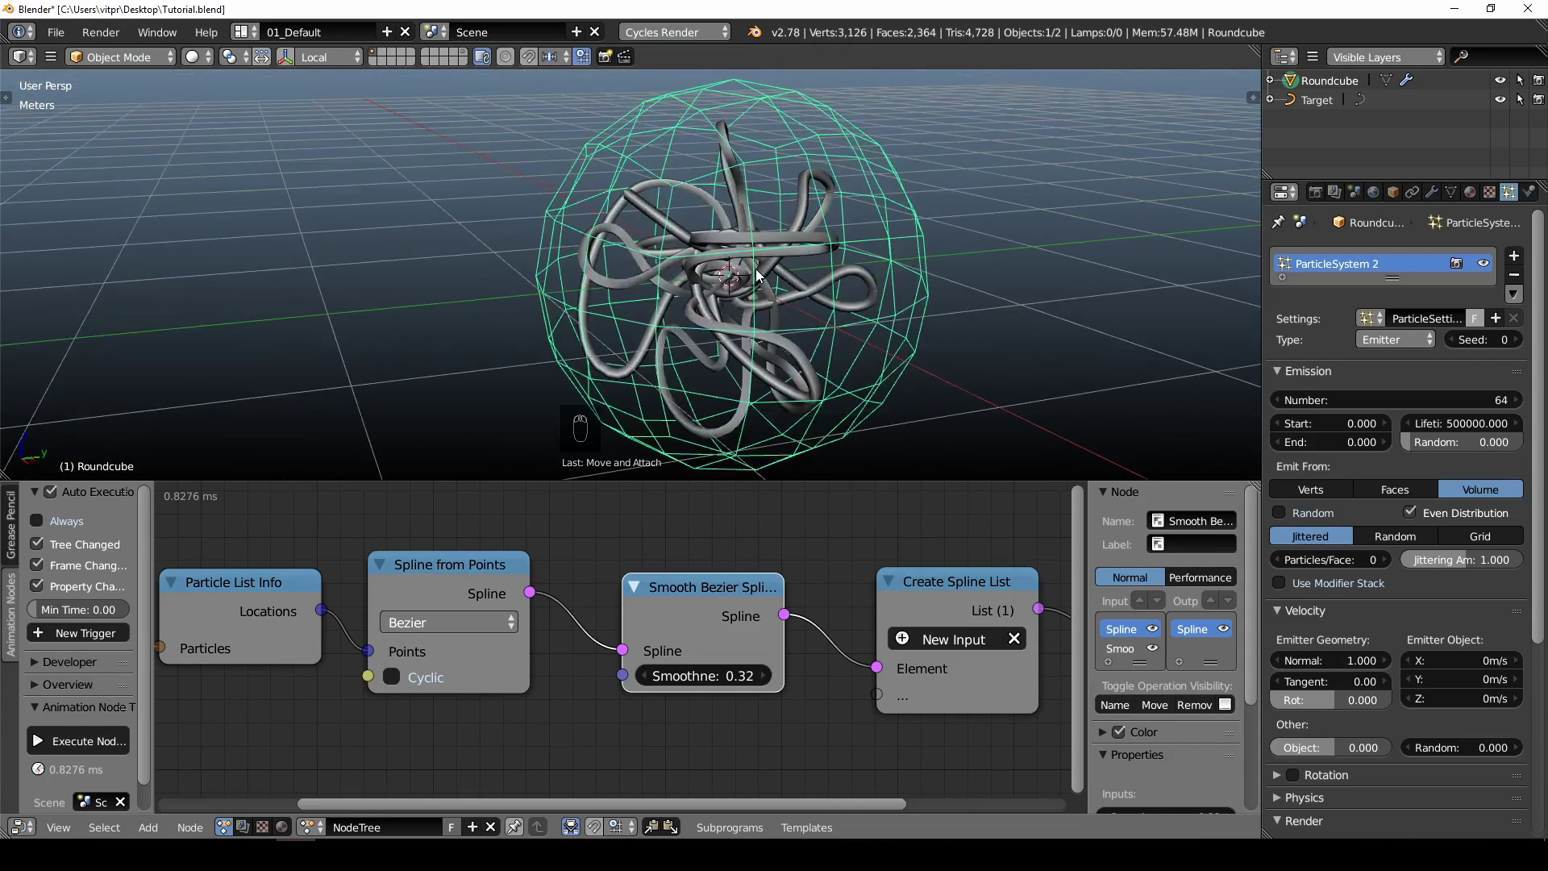
{"action": "middle_click_drag", "start_coordinate": [786, 326], "coordinate": [666, 199]}
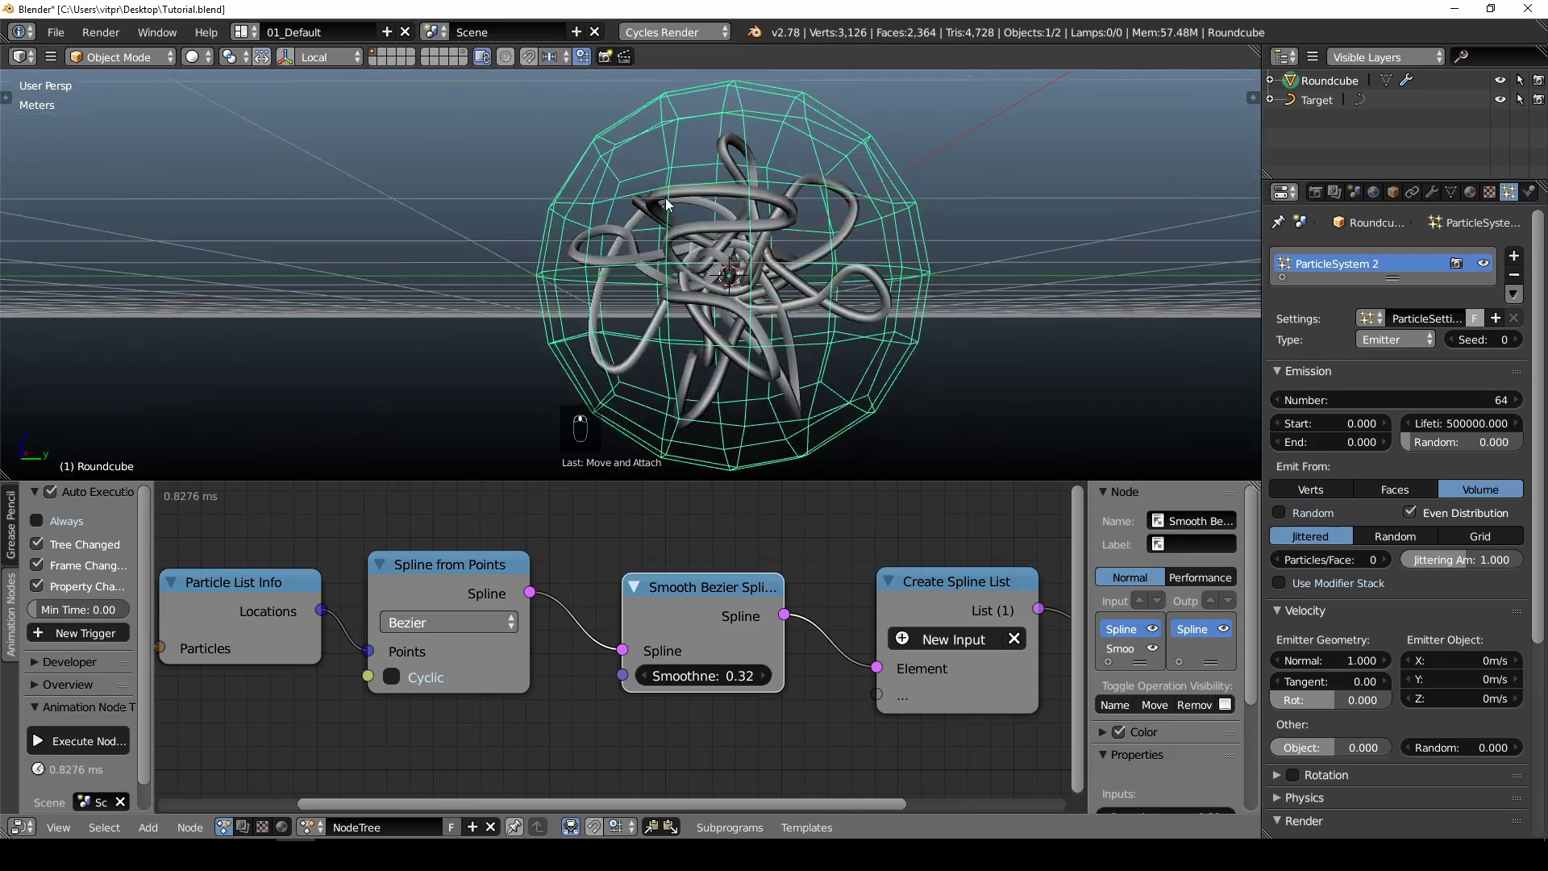
- Set Auto Execution to Always and emit 640 particles from the sphere's faces
{"action": "left_click", "coordinate": [36, 522]}
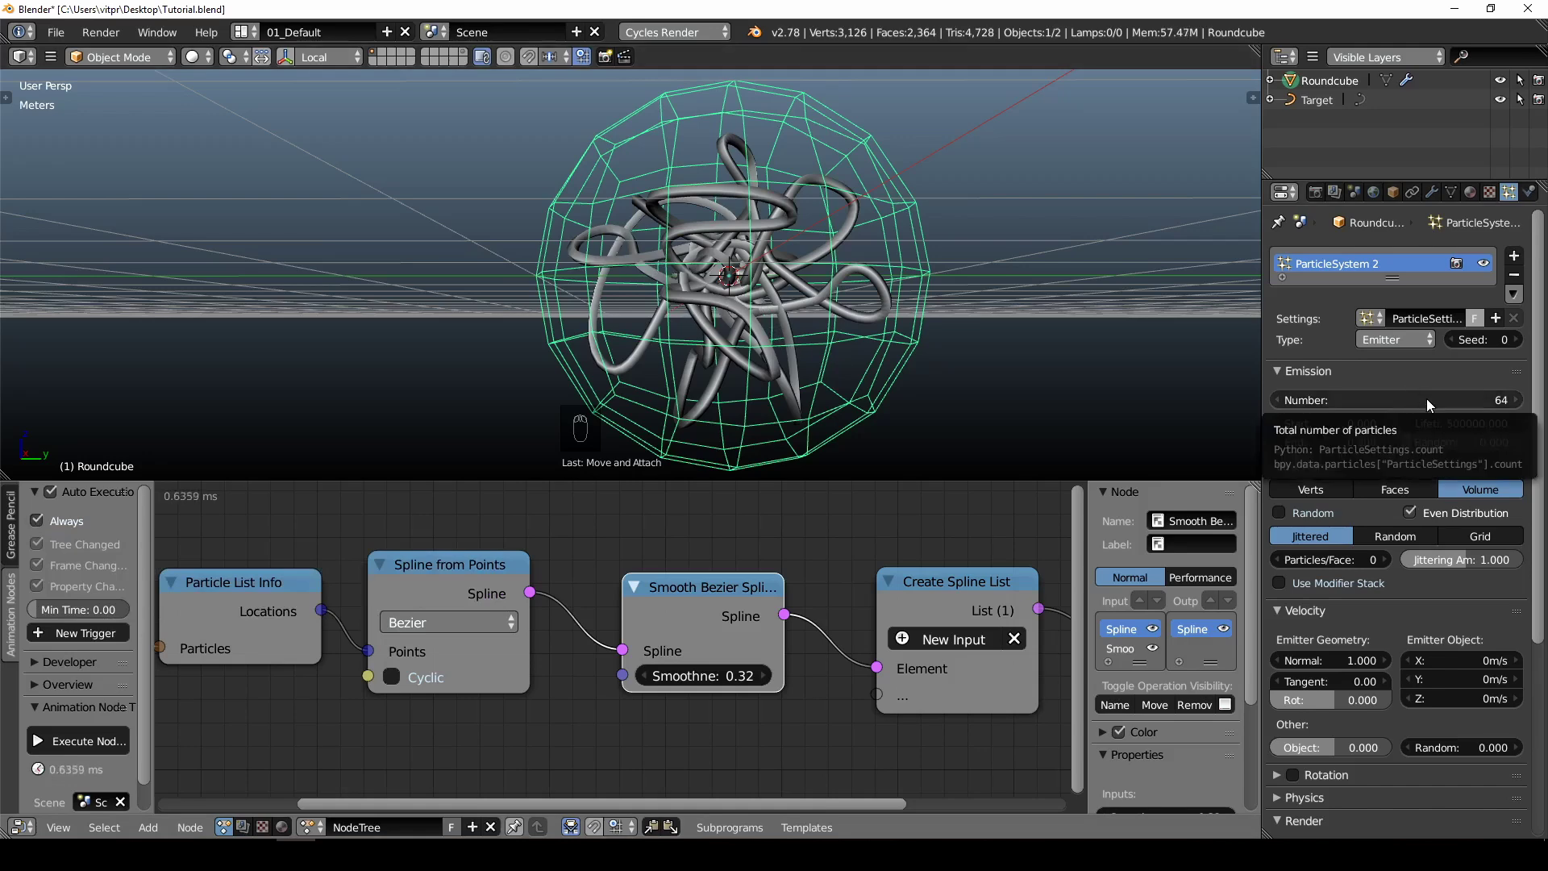
{"action": "middle_click_drag", "start_coordinate": [1198, 400], "coordinate": [1048, 387]}
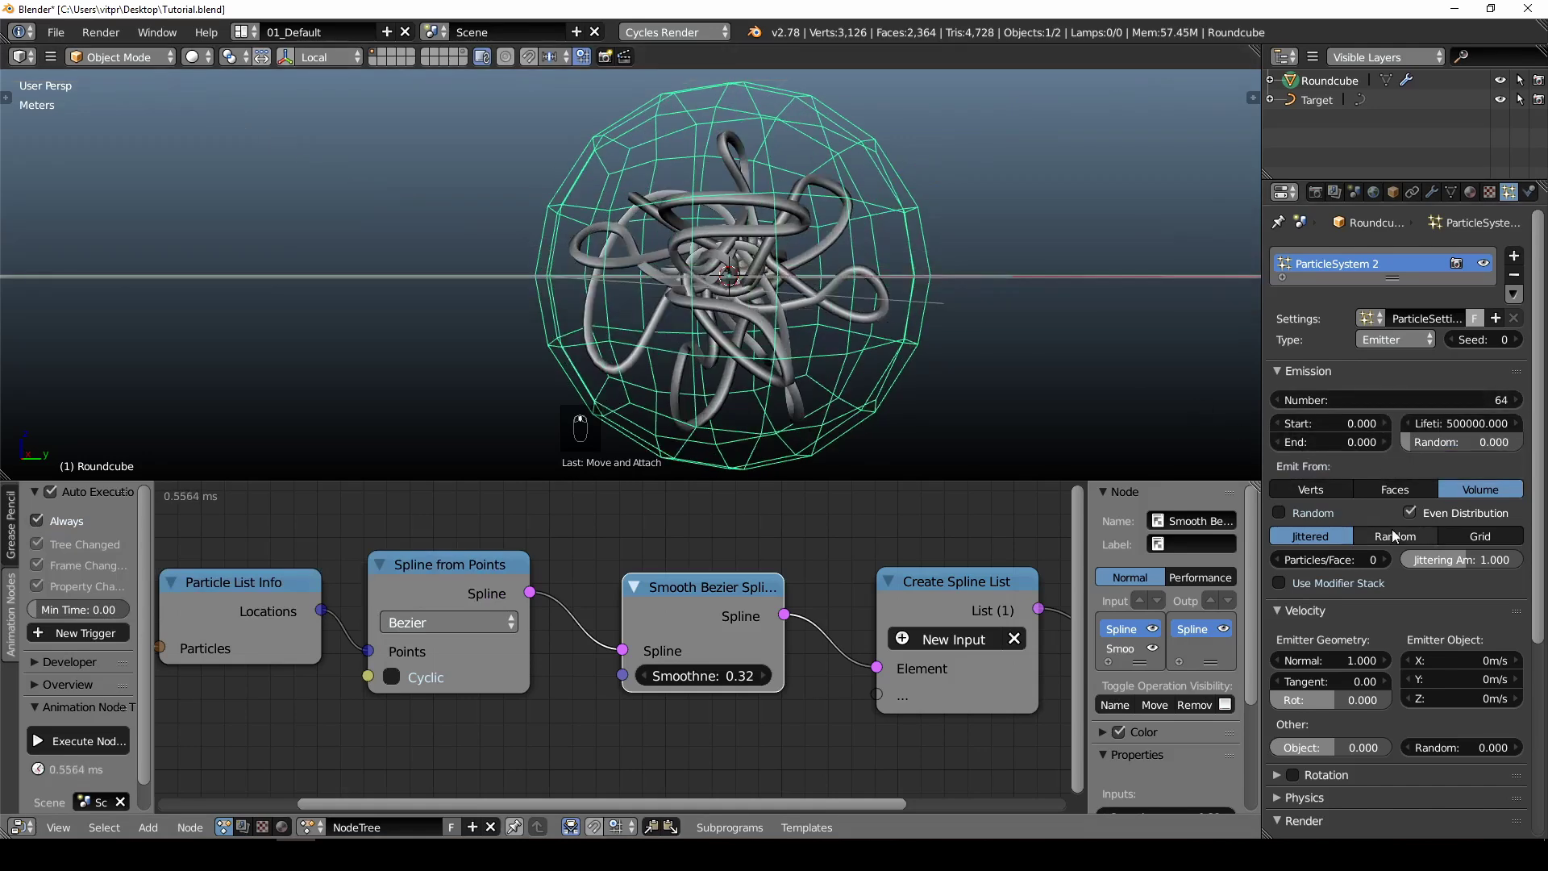
{"action": "left_click", "coordinate": [1396, 489]}
{"action": "middle_click_drag", "start_coordinate": [954, 345], "coordinate": [888, 397]}
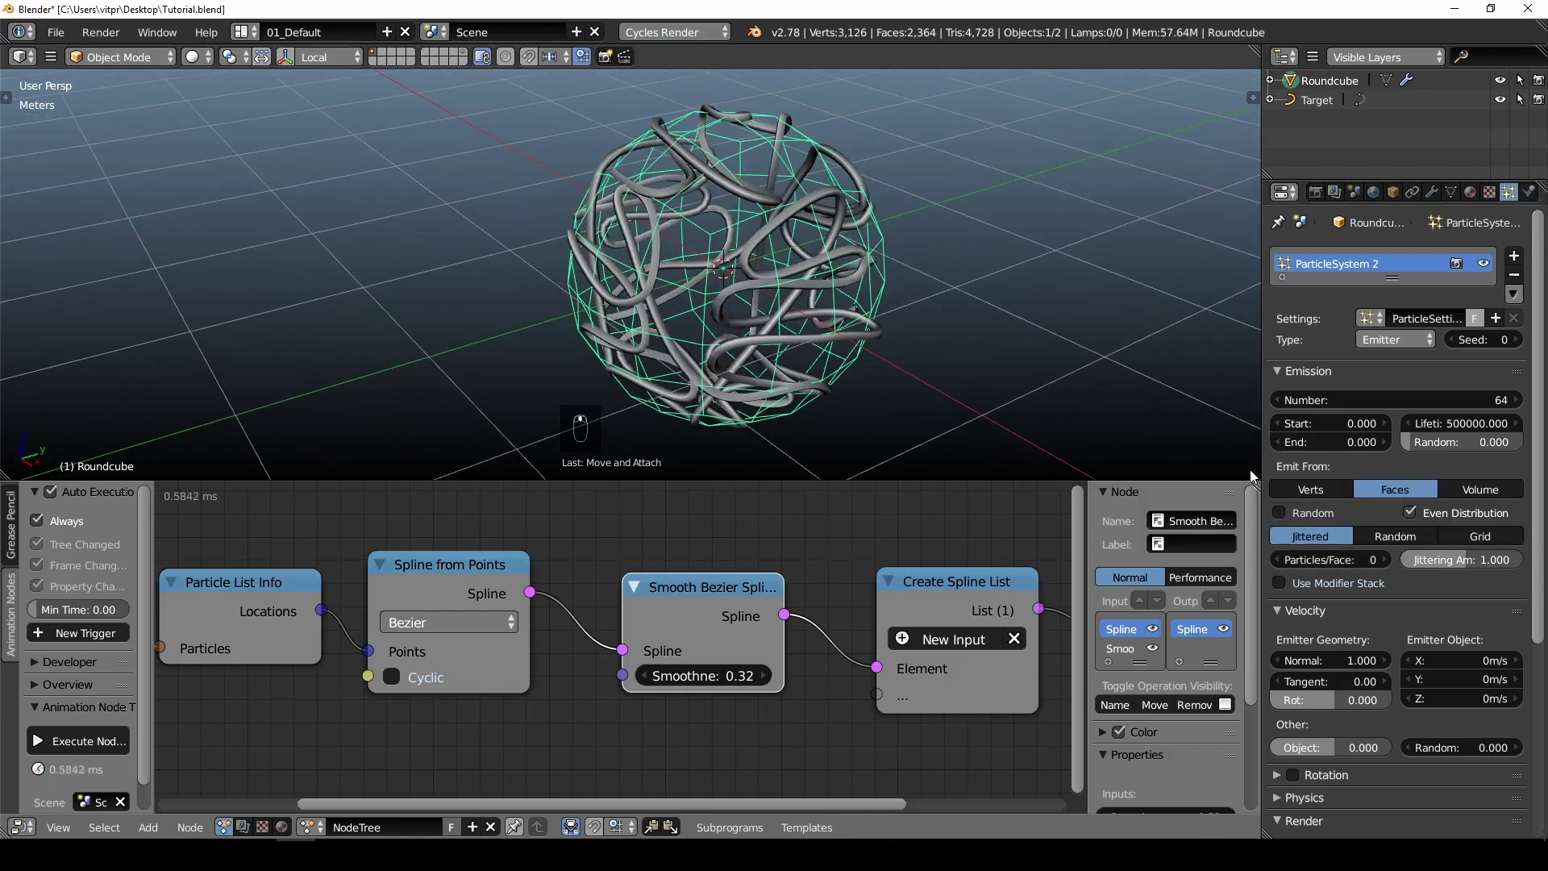
{"action": "left_click", "coordinate": [1472, 399]}
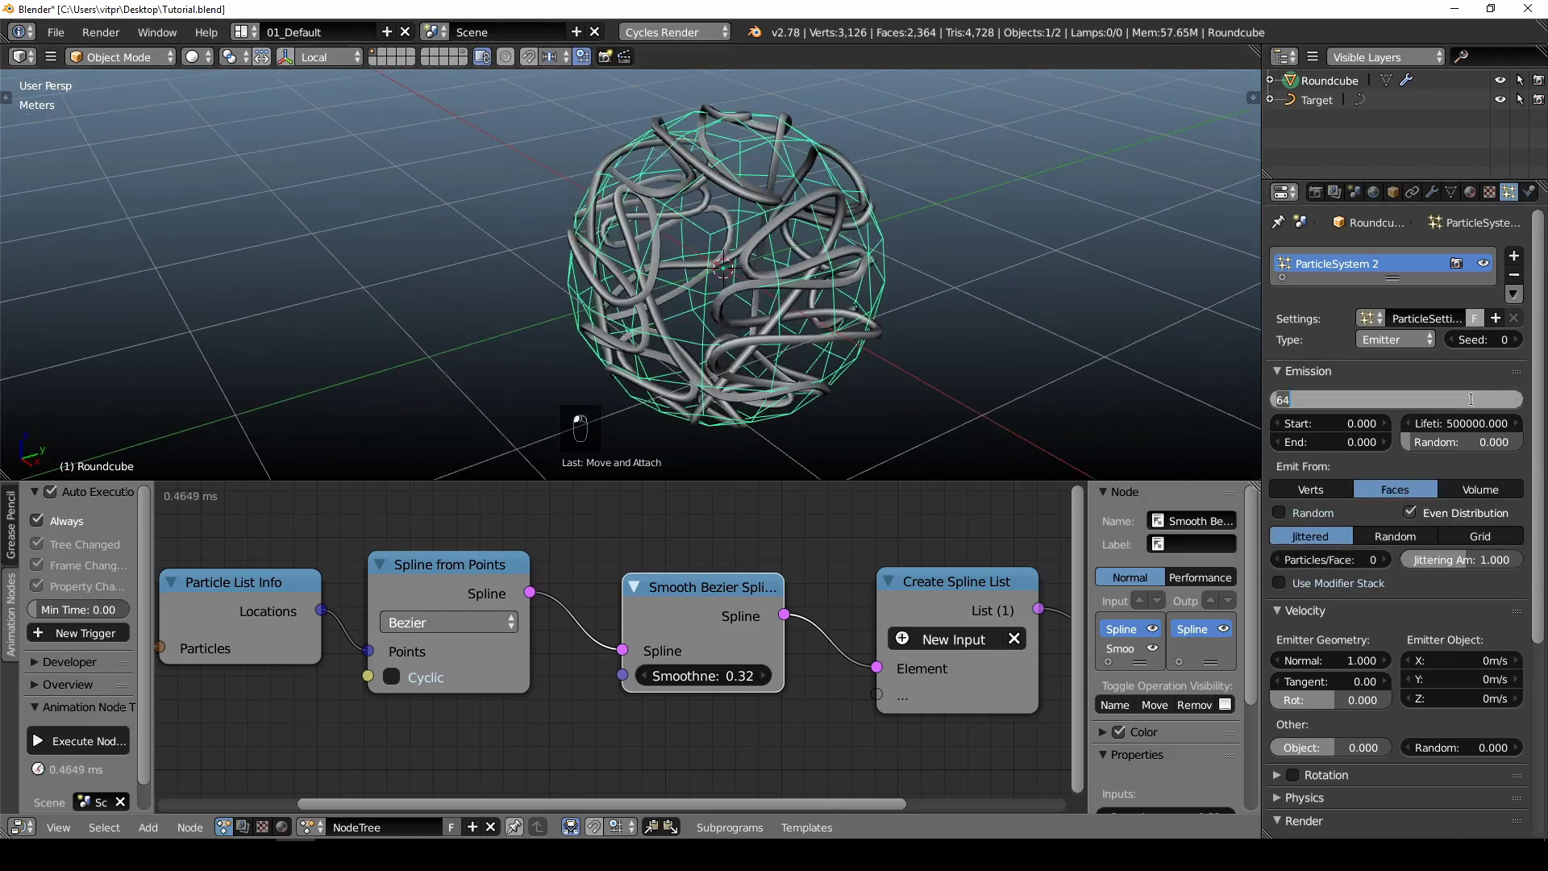
{"action": "type", "text": "640"}
{"action": "key", "text": "Return"}
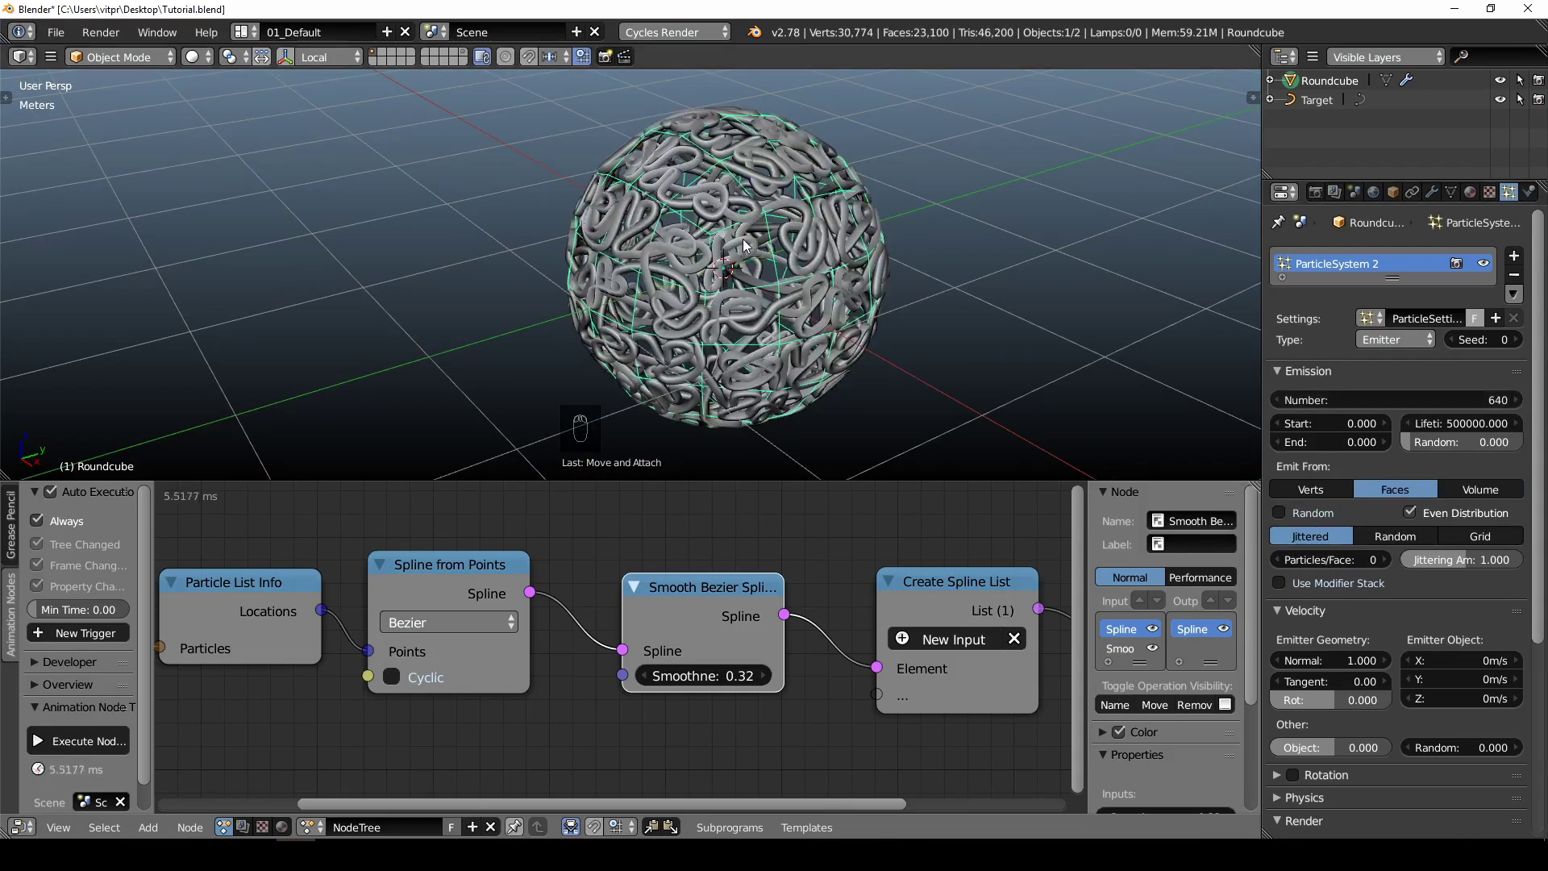
- Switch particle emission to Volume and raise the count to 3200
{"action": "middle_click_drag", "start_coordinate": [590, 259], "coordinate": [586, 316]}
{"action": "middle_click_drag", "start_coordinate": [724, 330], "coordinate": [800, 242]}
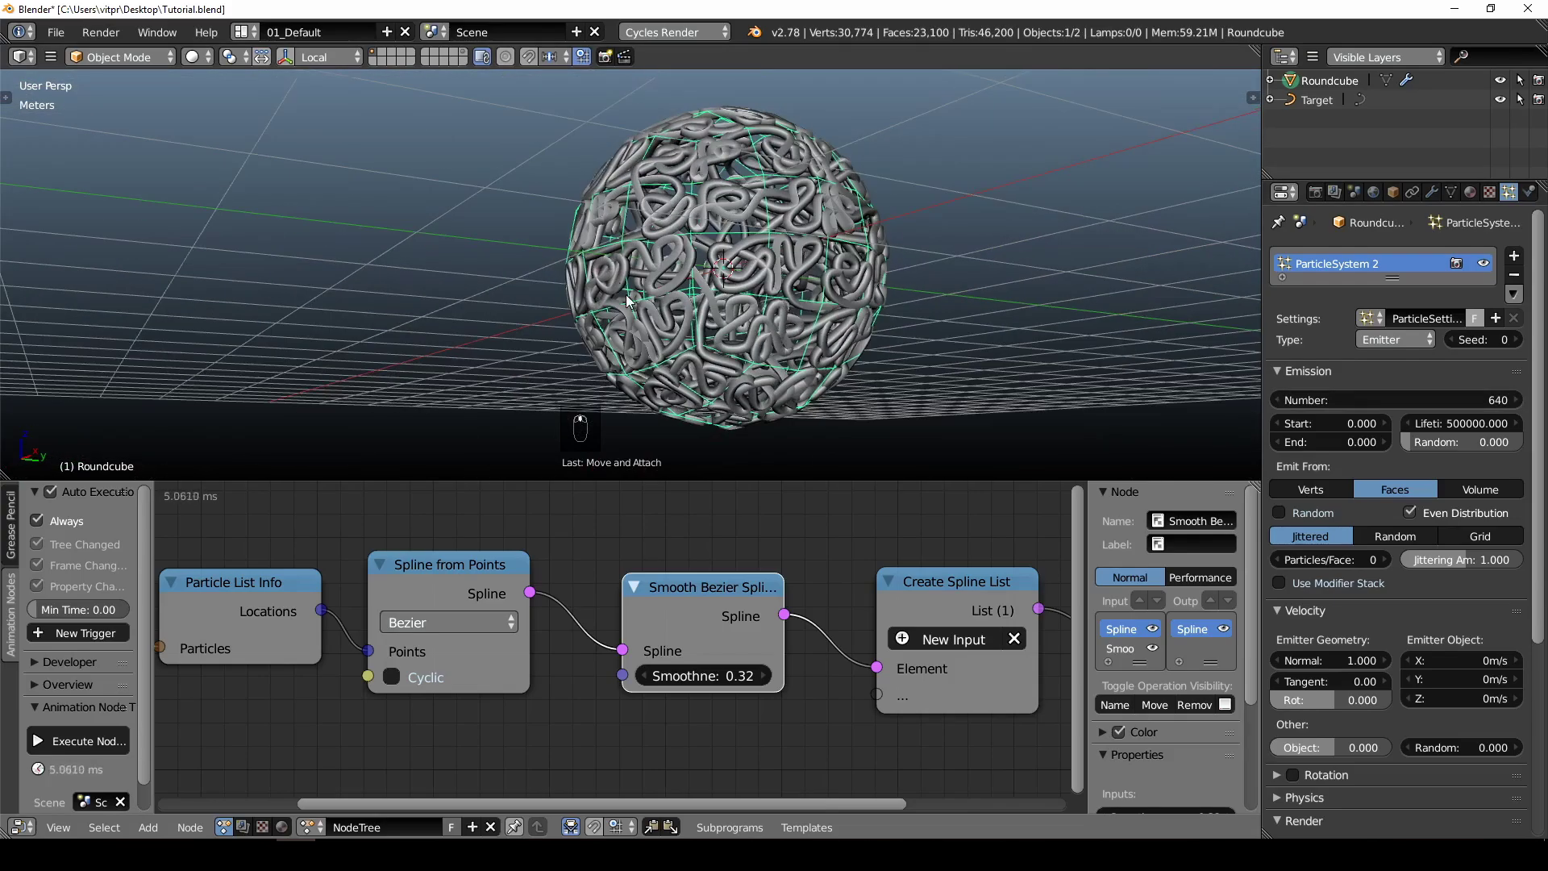
{"action": "middle_click_drag", "start_coordinate": [633, 303], "coordinate": [732, 301]}
{"action": "scroll", "coordinate": [748, 274], "scroll_direction": "up", "scroll_amount": 3}
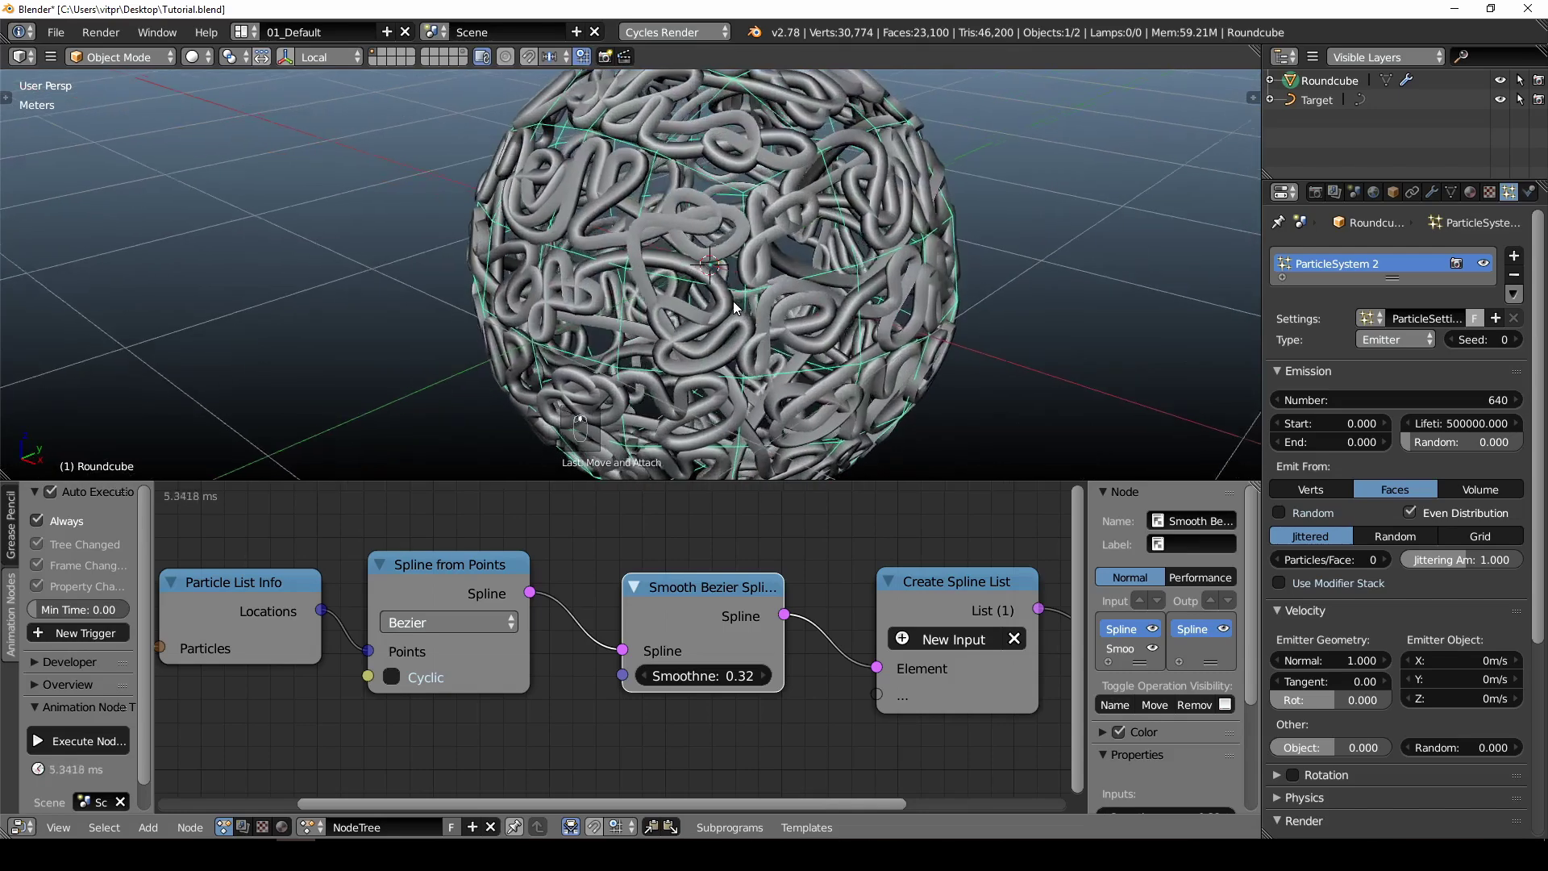
{"action": "left_click", "coordinate": [1479, 488]}
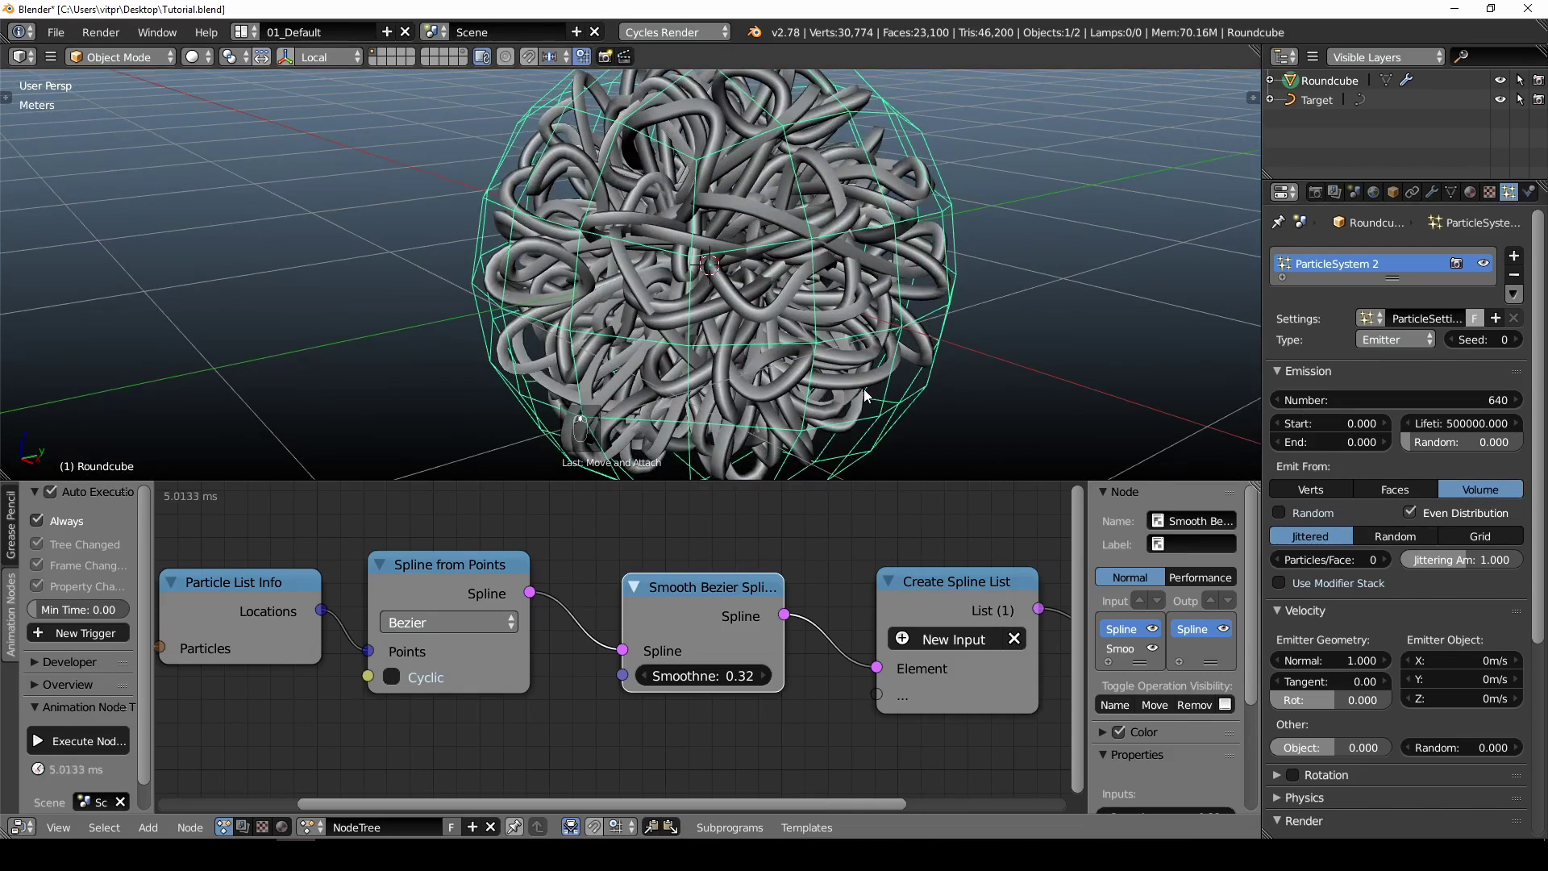
{"action": "middle_click_drag", "start_coordinate": [863, 389], "coordinate": [895, 405]}
{"action": "left_click", "coordinate": [1473, 400]}
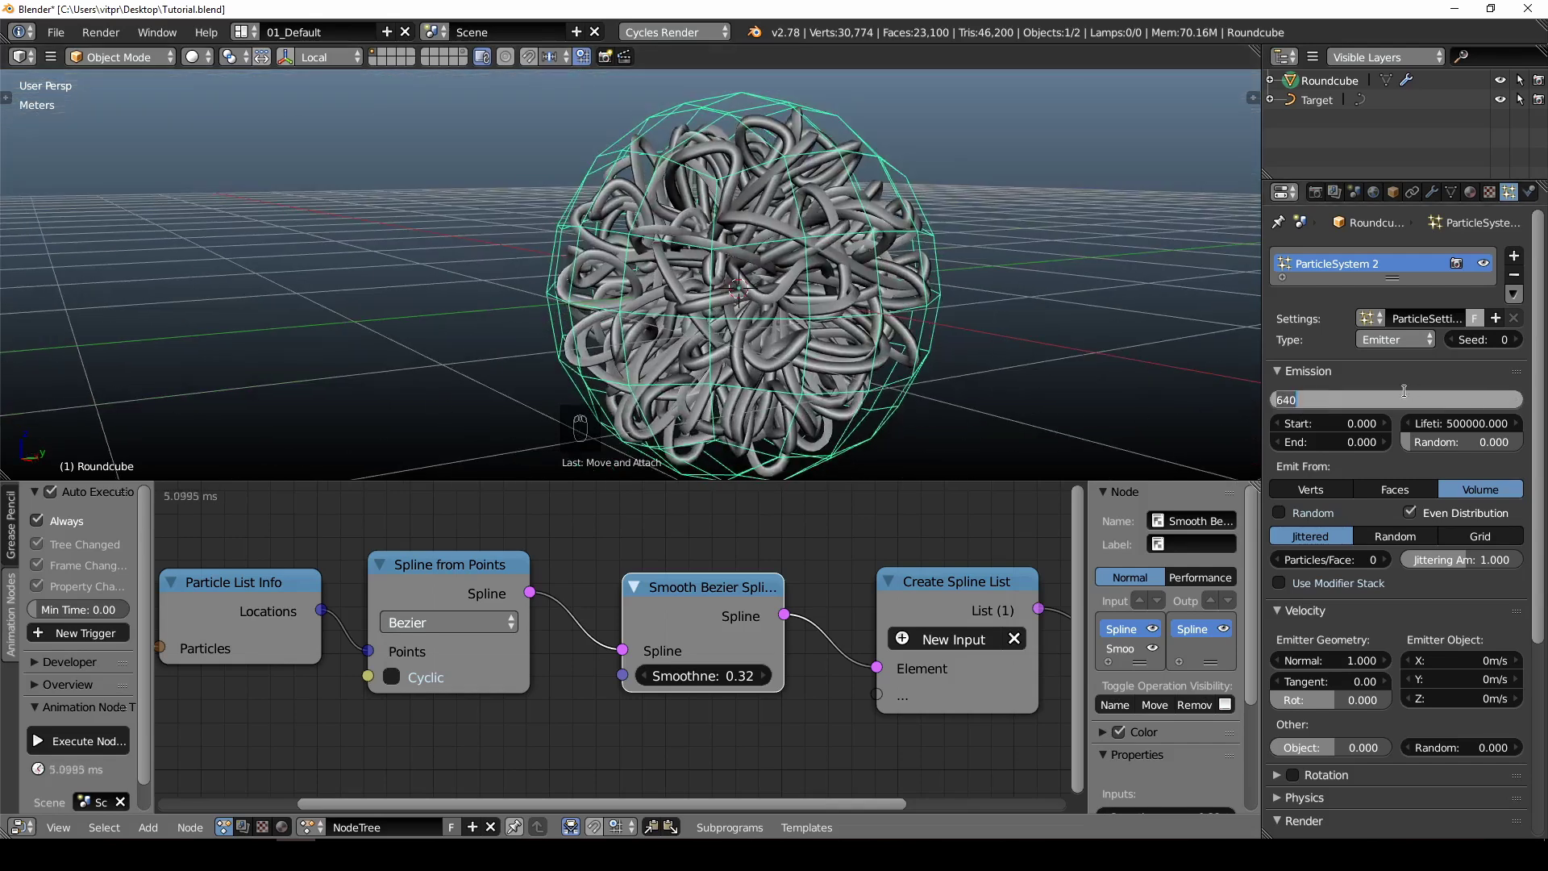
{"action": "type", "text": "3200"}
{"action": "key", "text": "Return"}
{"action": "middle_click_drag", "start_coordinate": [748, 313], "coordinate": [873, 334]}
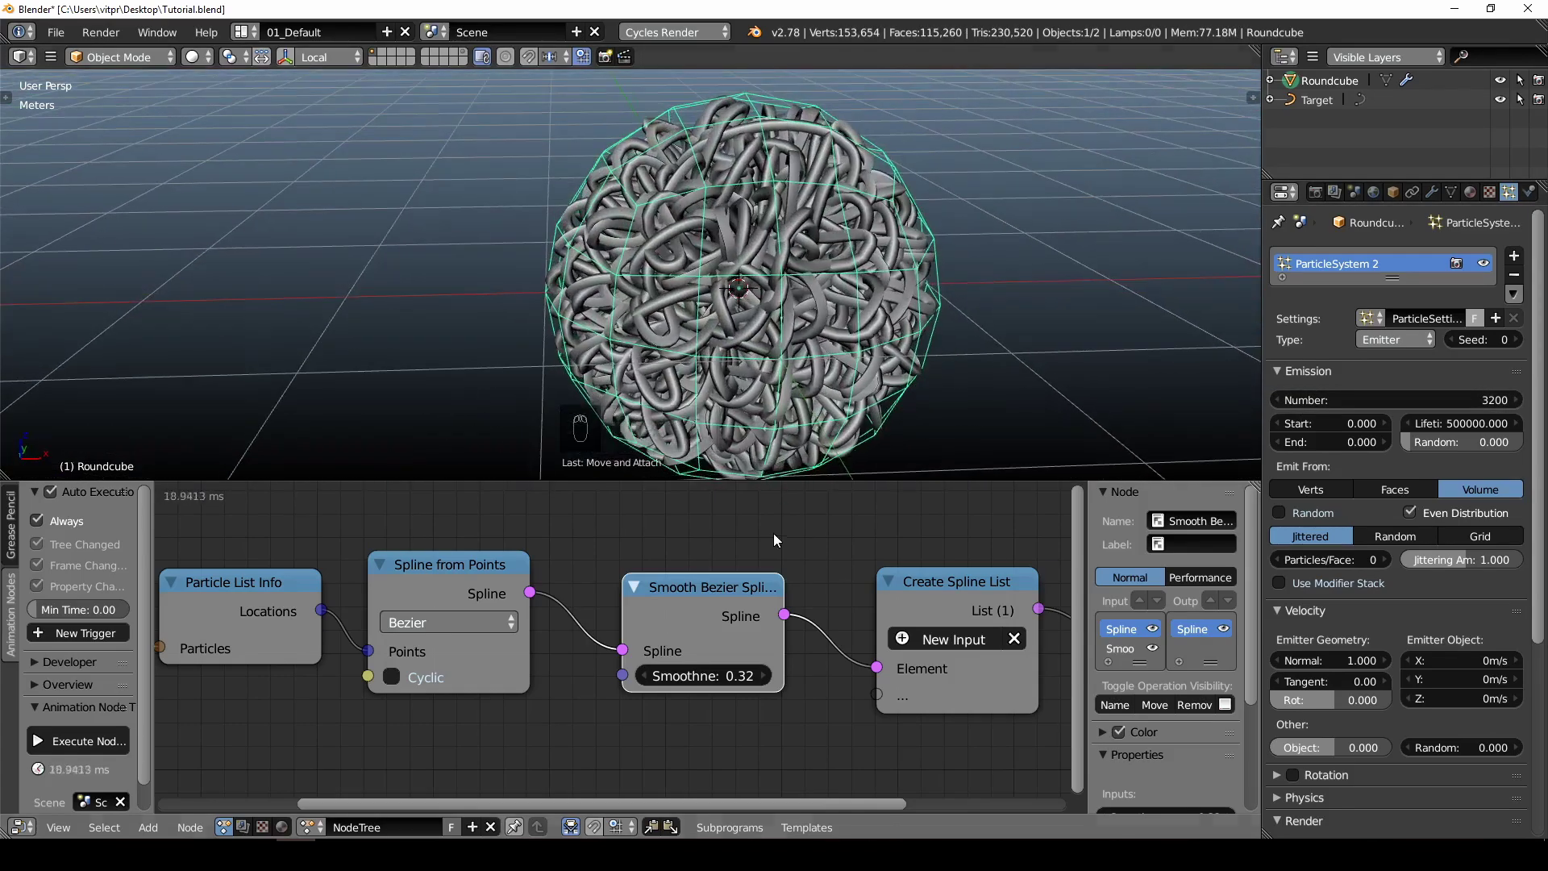
{"action": "middle_click_drag", "start_coordinate": [823, 592], "coordinate": [643, 615]}
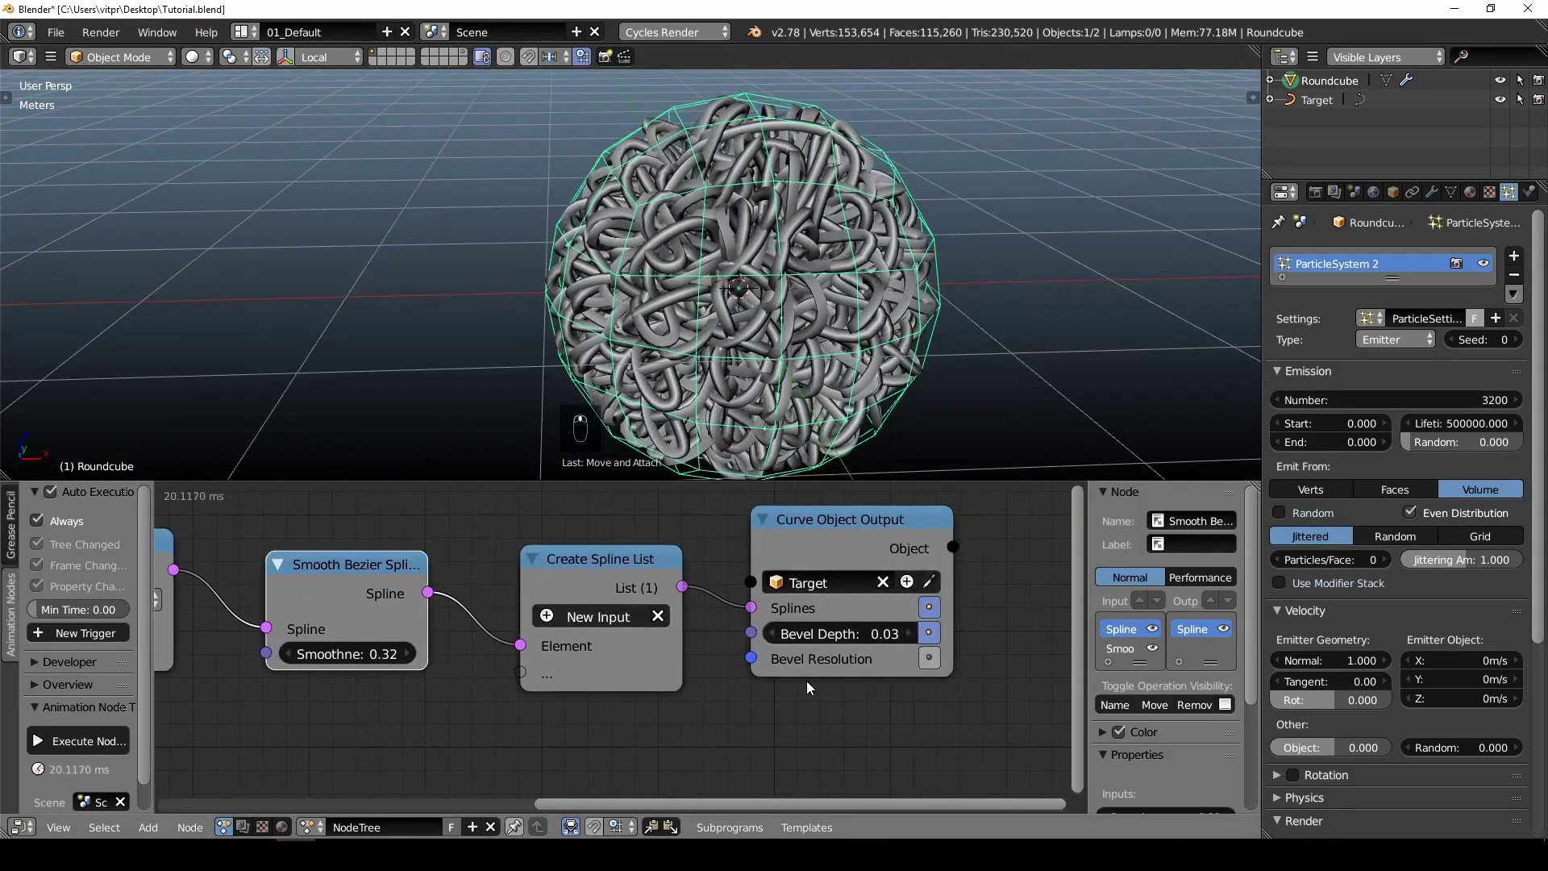
- Select the Target curve and raise its Bevel Resolution to 3
{"action": "right_click", "coordinate": [804, 250]}
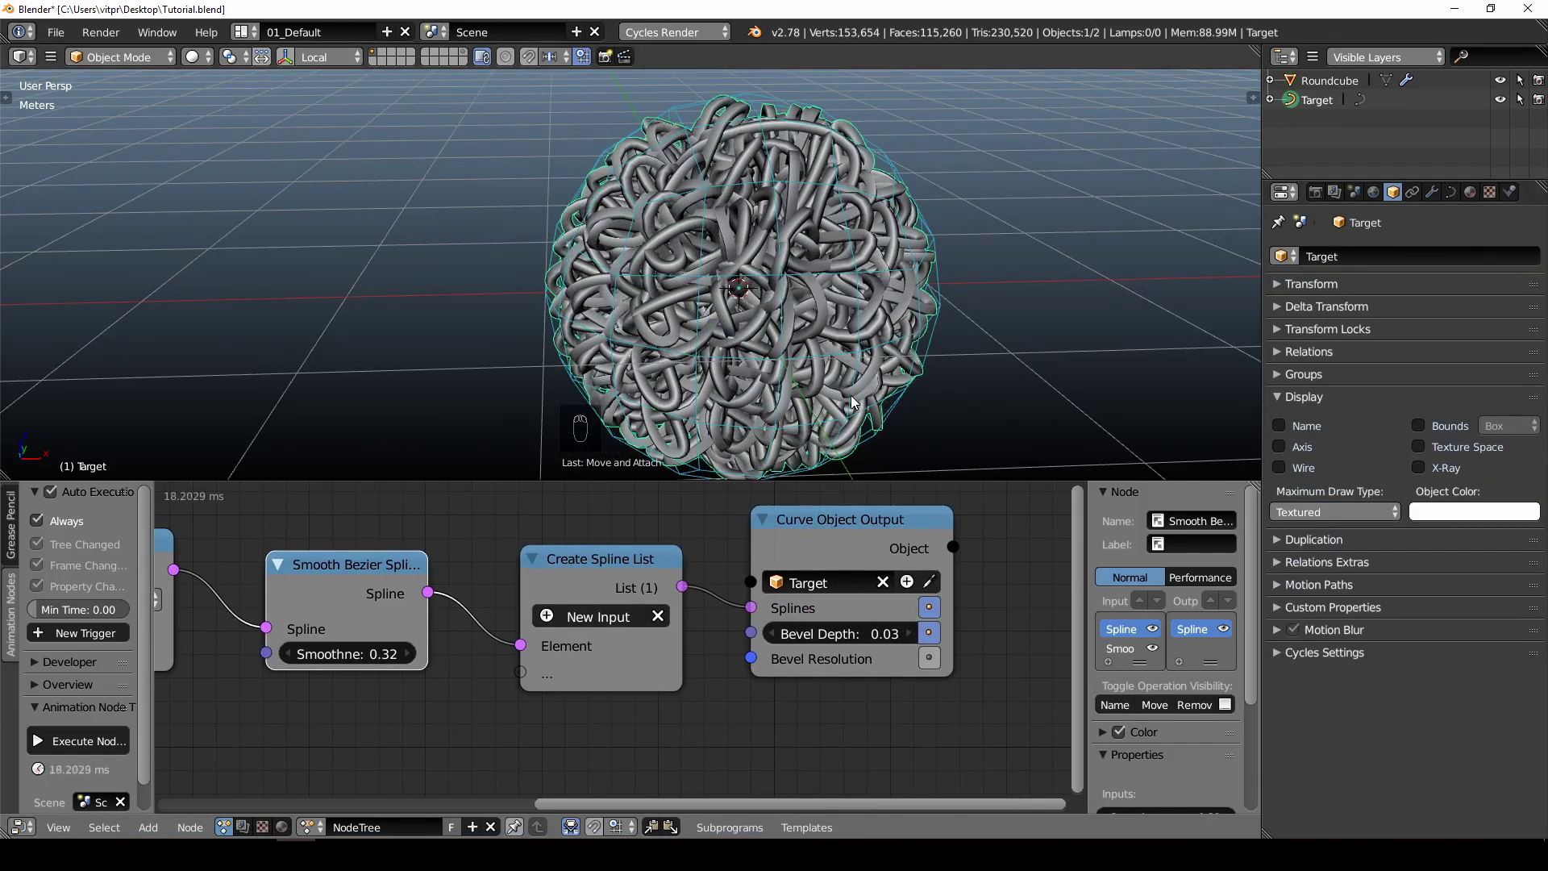
{"action": "left_click", "coordinate": [929, 659]}
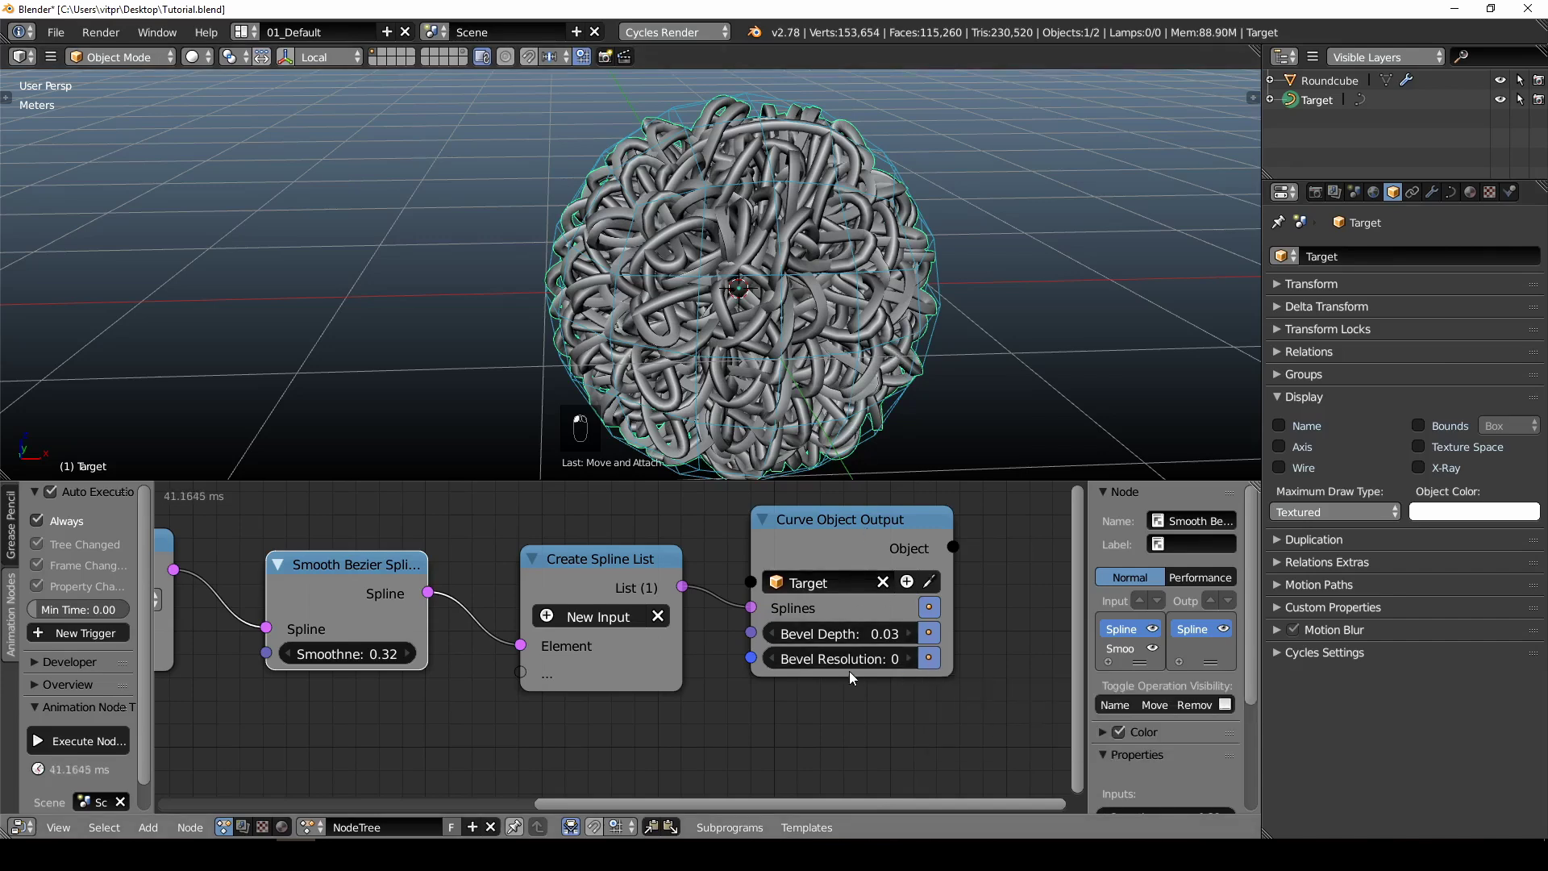
{"action": "left_click", "coordinate": [905, 659]}
{"action": "left_click", "coordinate": [907, 660]}
{"action": "left_click", "coordinate": [906, 660]}
- Hide the Roundcube wireframe cage and deselect all objects
{"action": "middle_click_drag", "start_coordinate": [825, 419], "coordinate": [732, 328]}
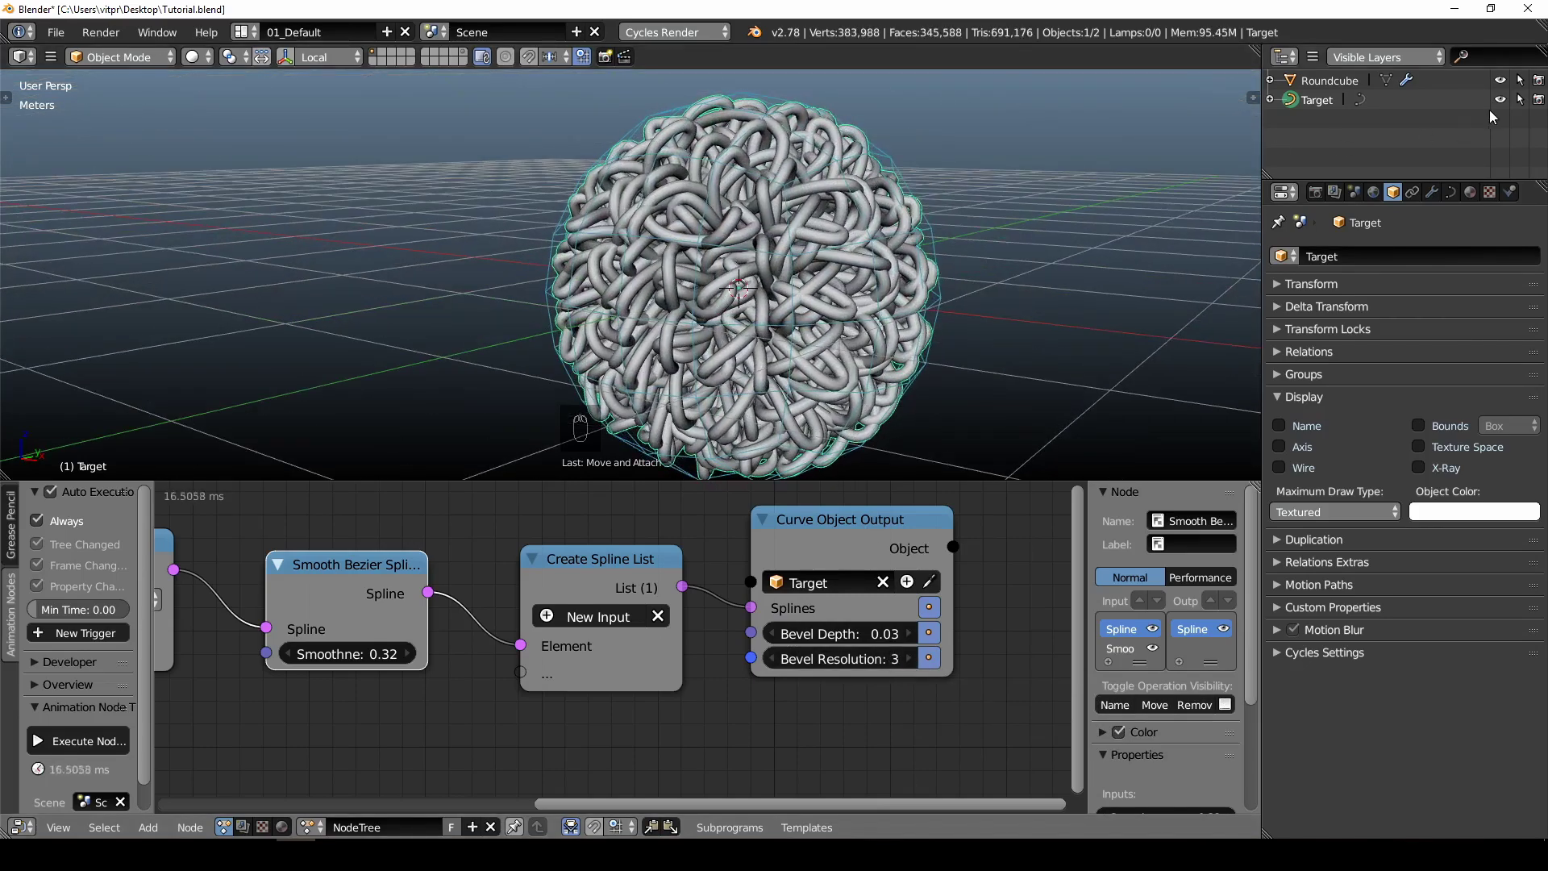
{"action": "left_click", "coordinate": [1500, 81]}
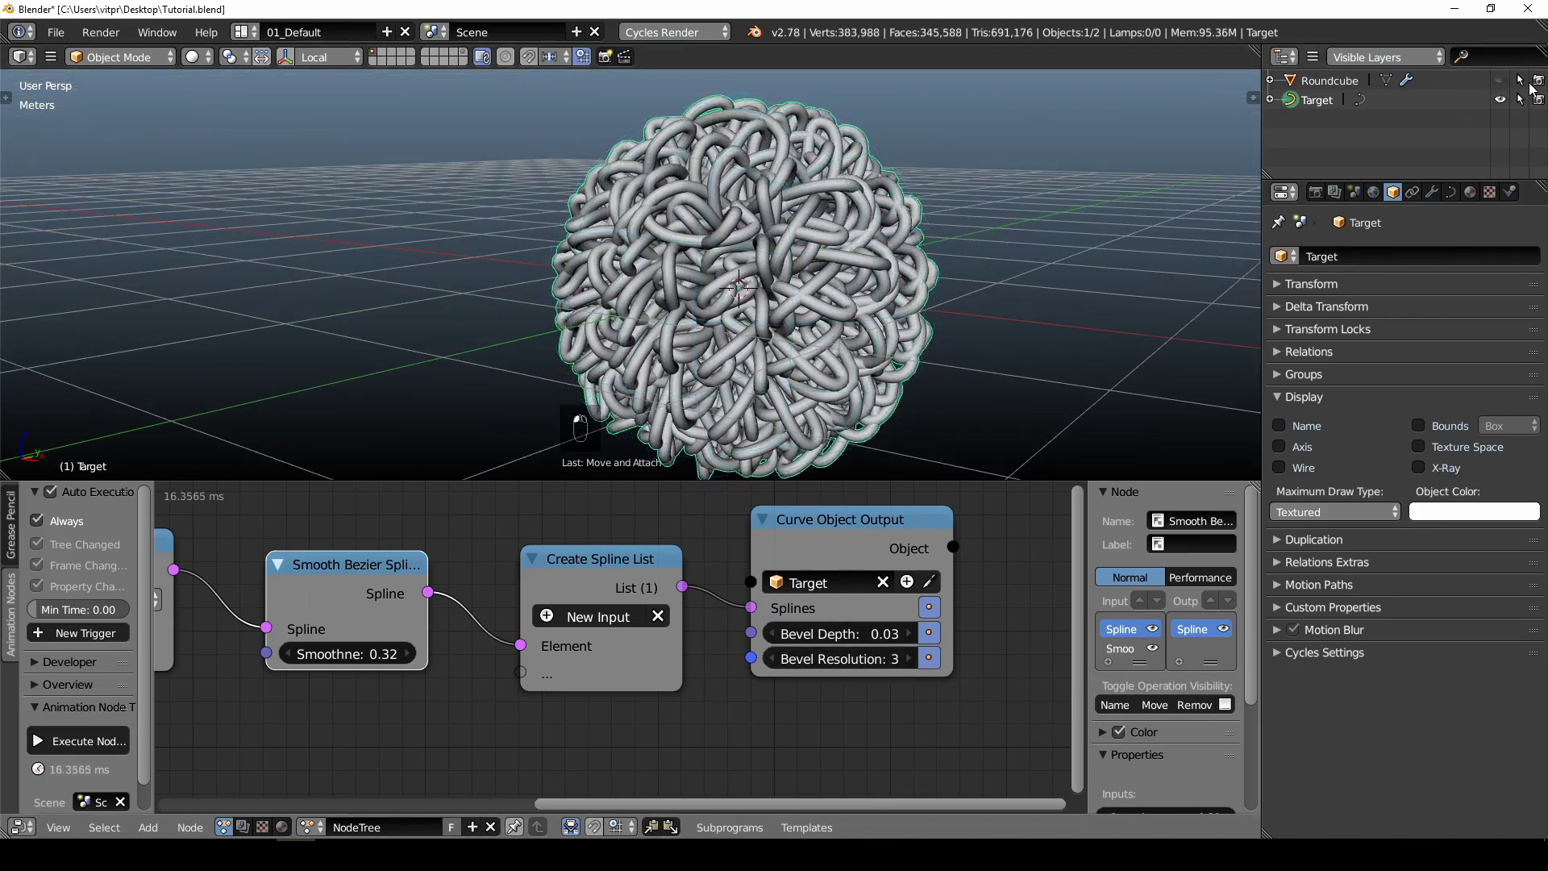
{"action": "middle_click_drag", "start_coordinate": [758, 300], "coordinate": [767, 301]}
{"action": "key", "text": "a"}
{"action": "scroll", "coordinate": [772, 307], "scroll_direction": "down", "scroll_amount": 2}
{"action": "scroll", "coordinate": [766, 298], "scroll_direction": "up", "scroll_amount": 3}
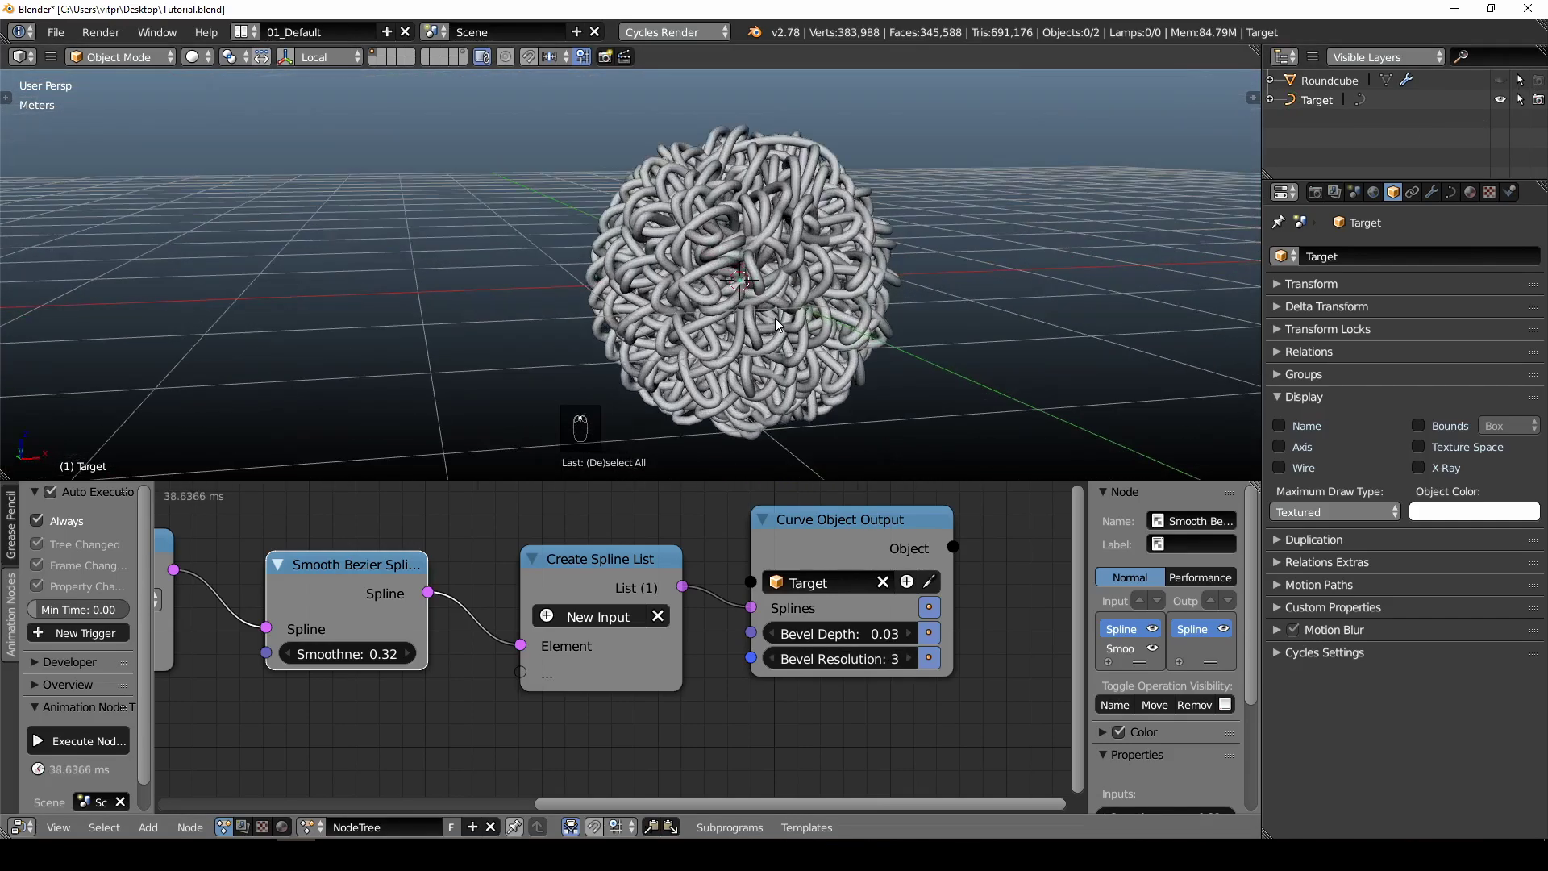
- Delete the tangled Target curve object
{"action": "right_click", "coordinate": [801, 332]}
{"action": "middle_click_drag", "start_coordinate": [732, 337], "coordinate": [693, 339]}
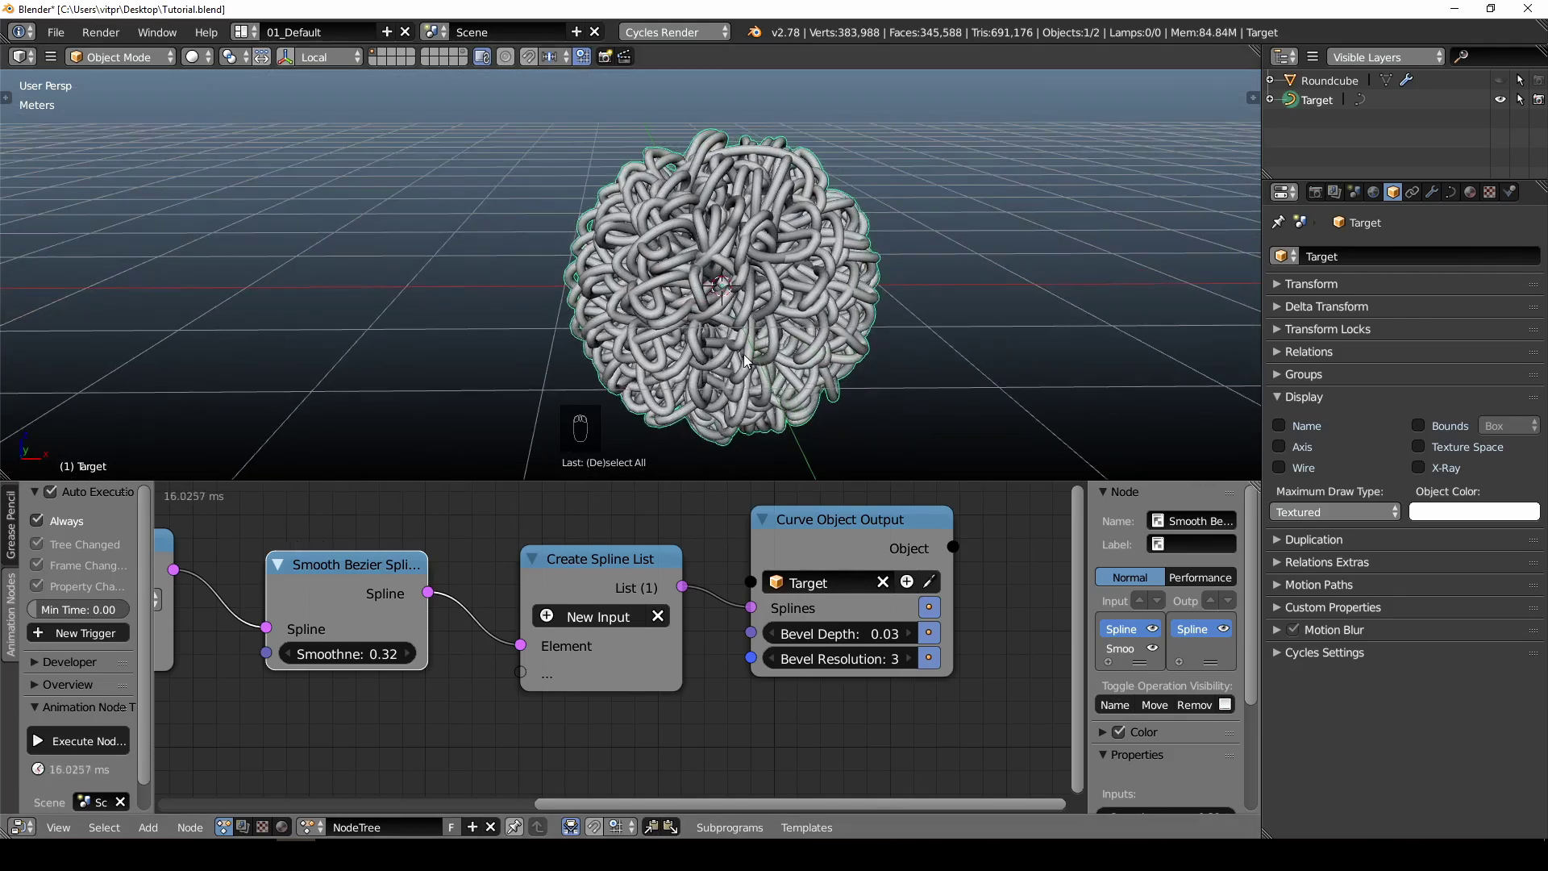
{"action": "key", "text": "x"}
{"action": "left_click", "coordinate": [715, 307]}
- Turn off Auto Execution for the node tree and select Roundcube
{"action": "middle_click_drag", "start_coordinate": [737, 308], "coordinate": [718, 363], "text": "shift"}
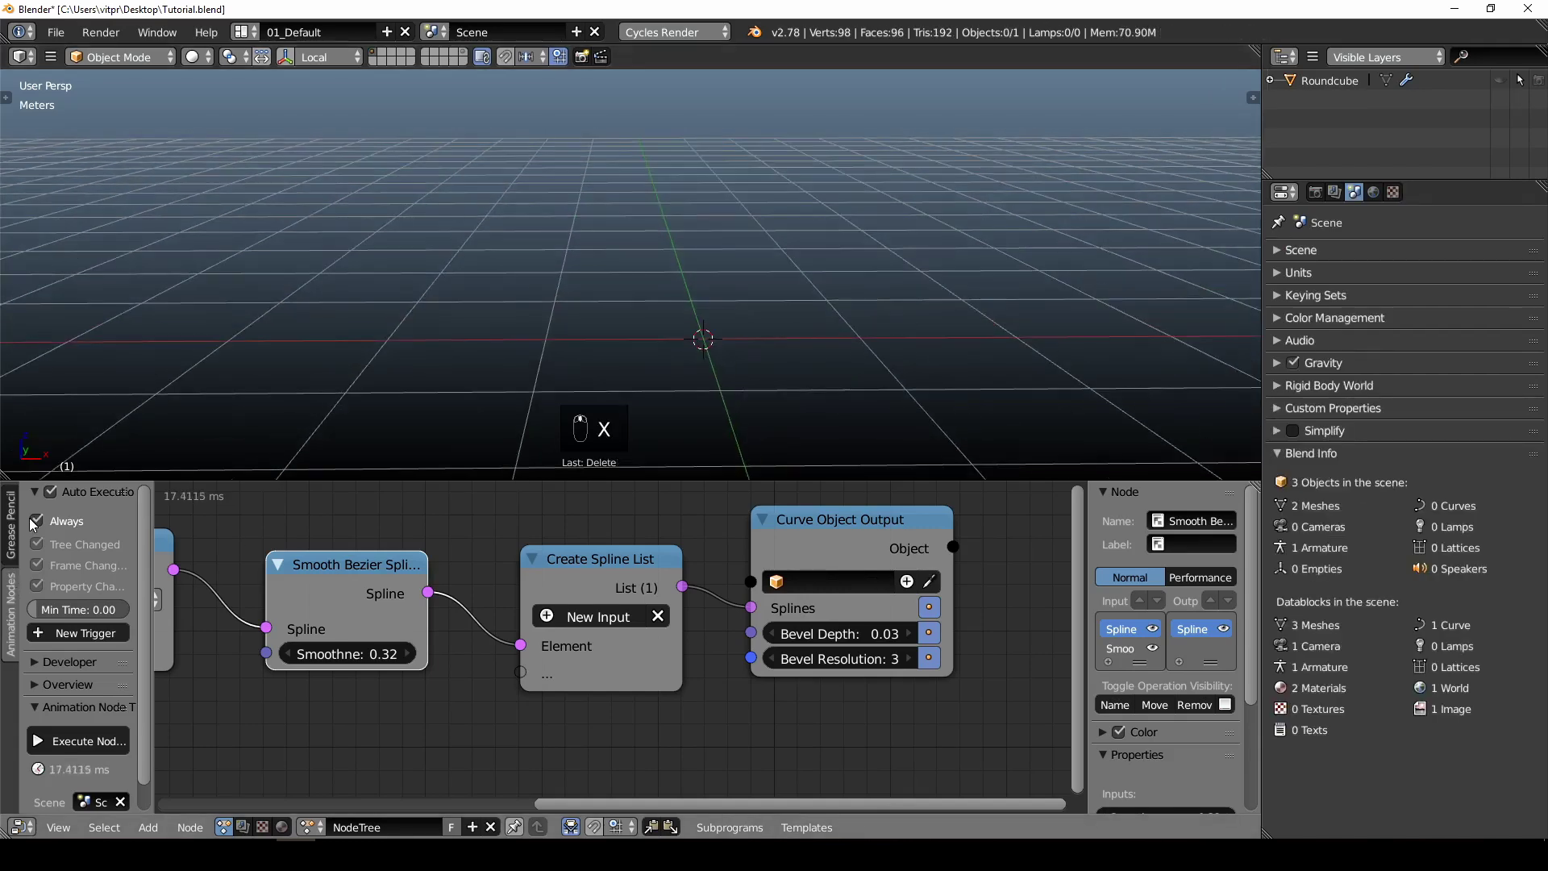
{"action": "left_click", "coordinate": [56, 492]}
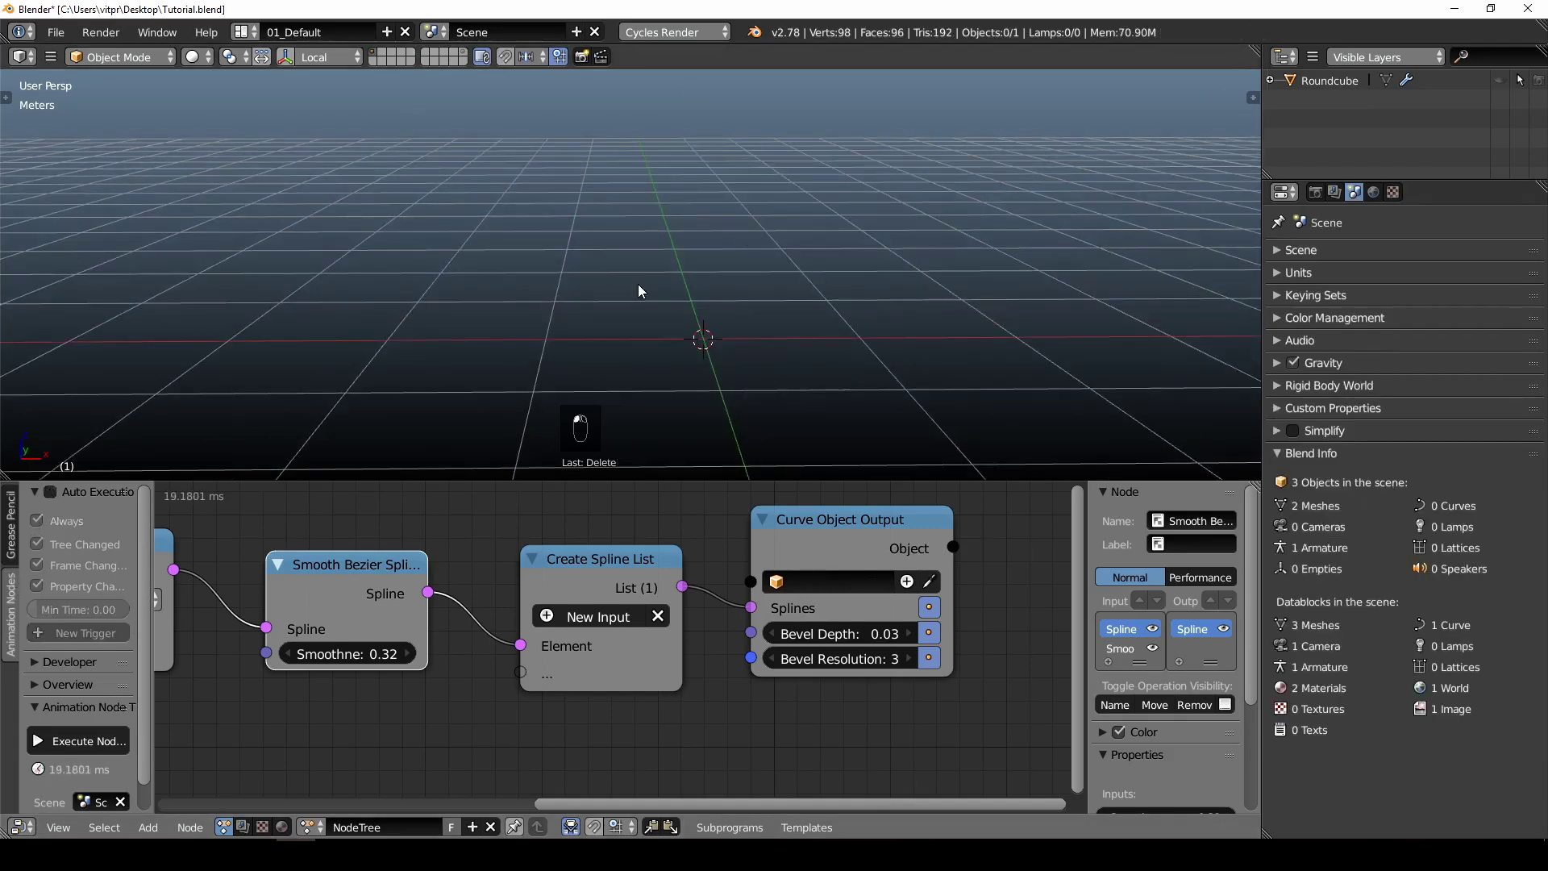
{"action": "left_click", "coordinate": [1340, 82]}
- Unhide the Roundcube sphere and delete it
{"action": "left_click", "coordinate": [1499, 81]}
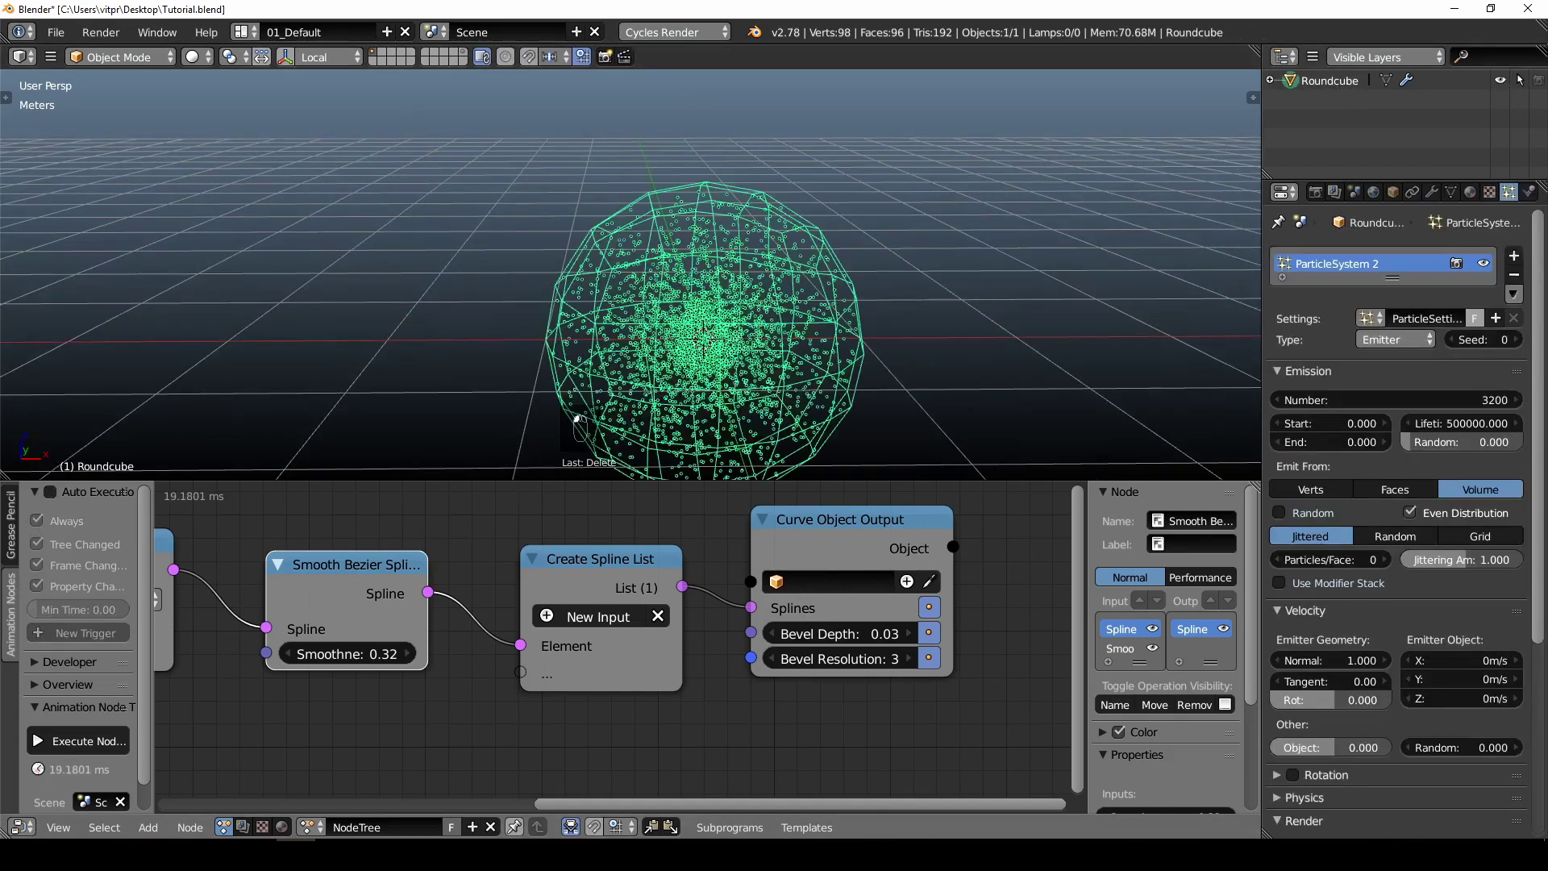
{"action": "key", "text": "x"}
{"action": "left_click", "coordinate": [706, 339]}
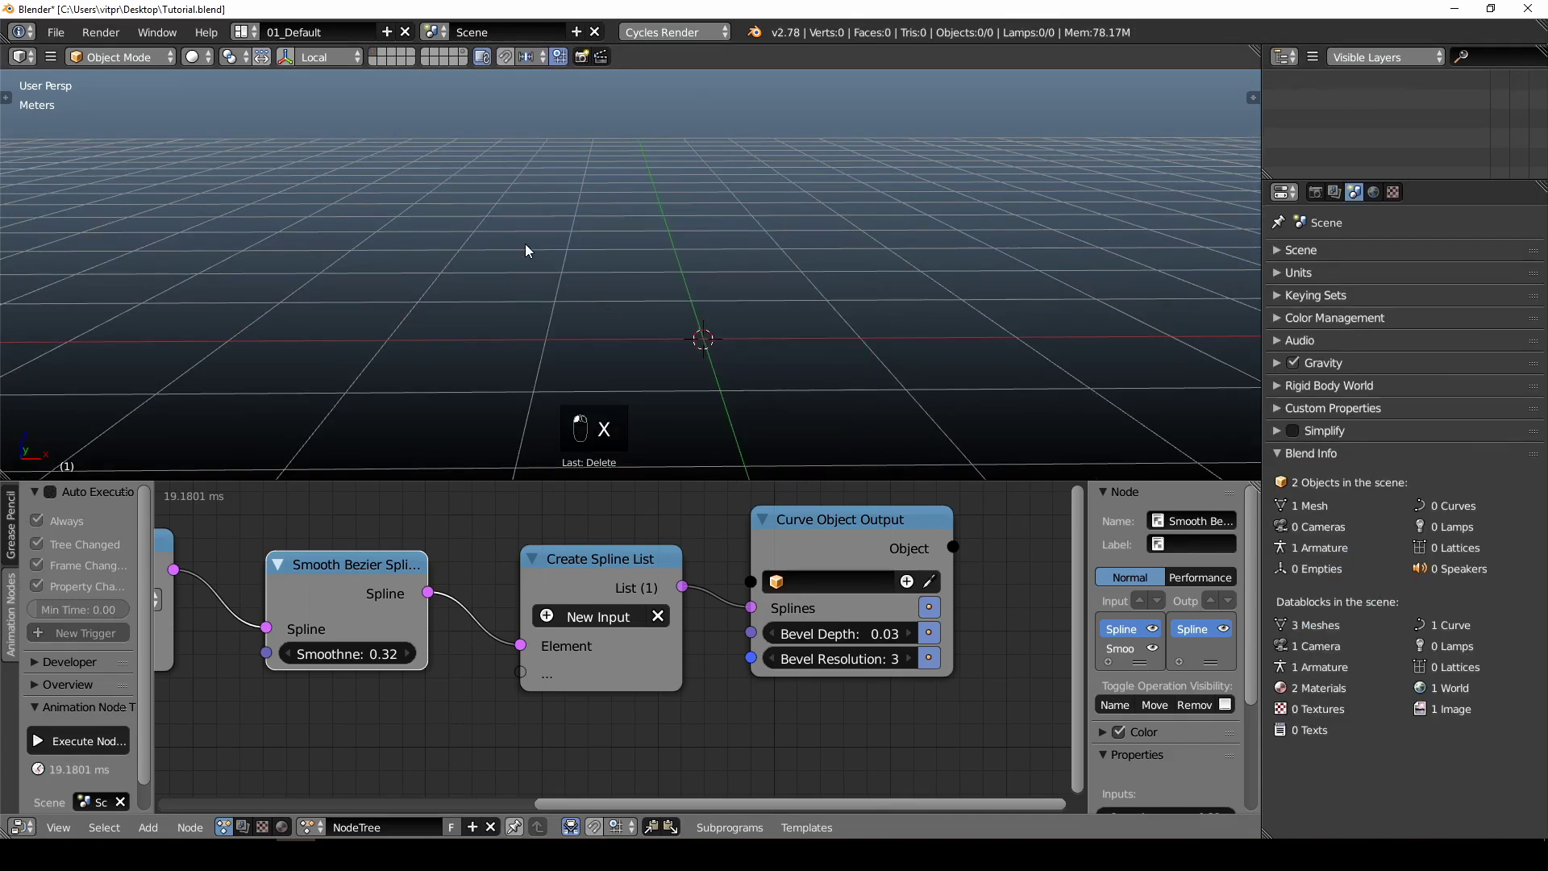
- Move the character's Alpha_Surface mesh to layer 1 and show that layer
{"action": "left_click", "coordinate": [464, 54]}
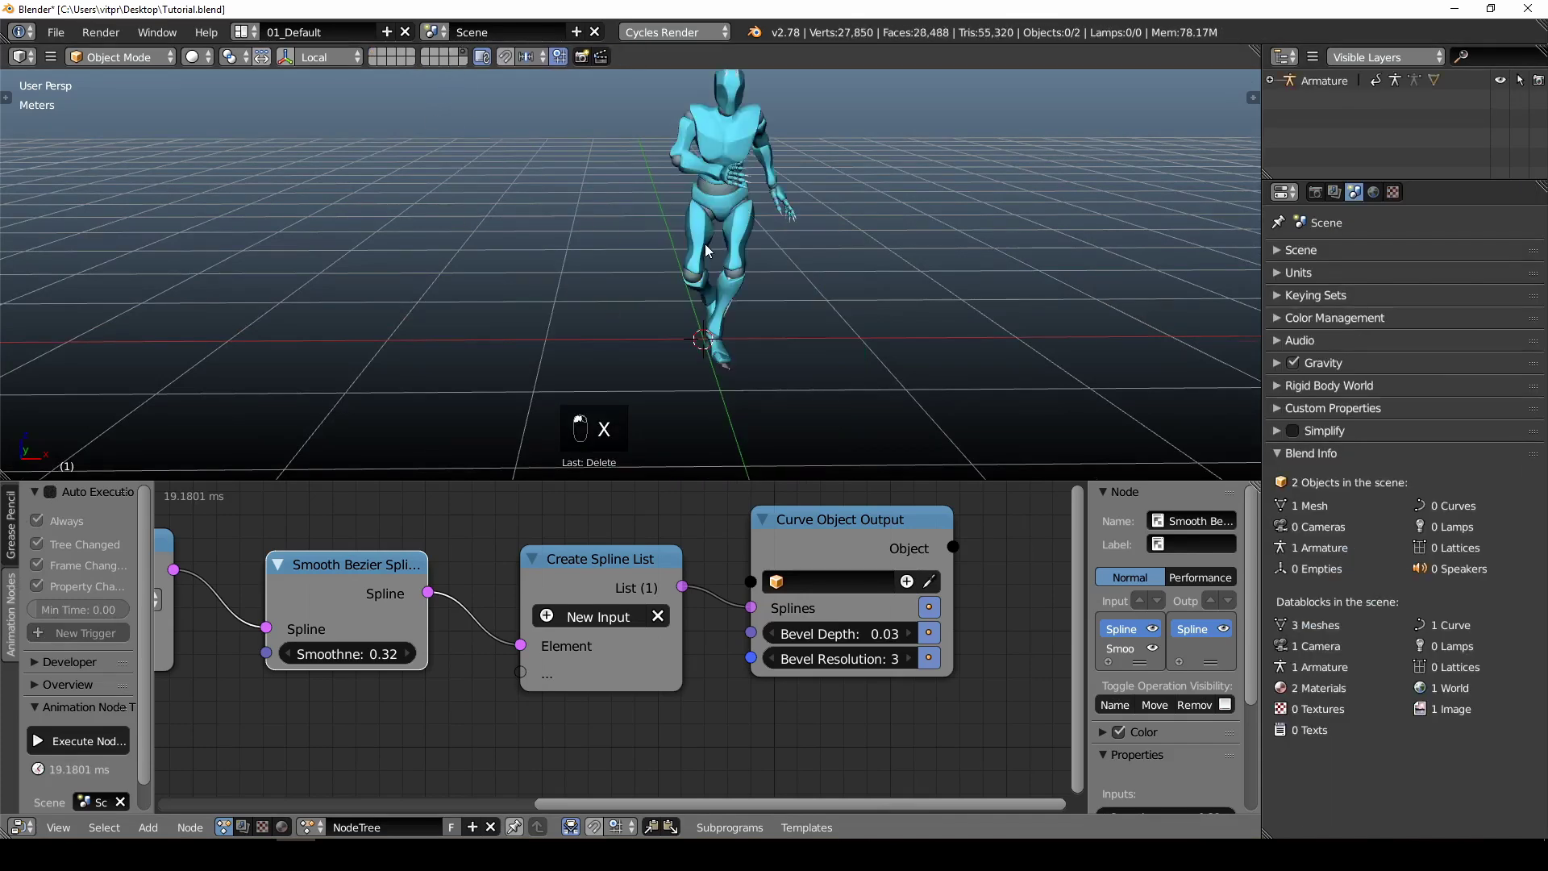
{"action": "right_click", "coordinate": [690, 196]}
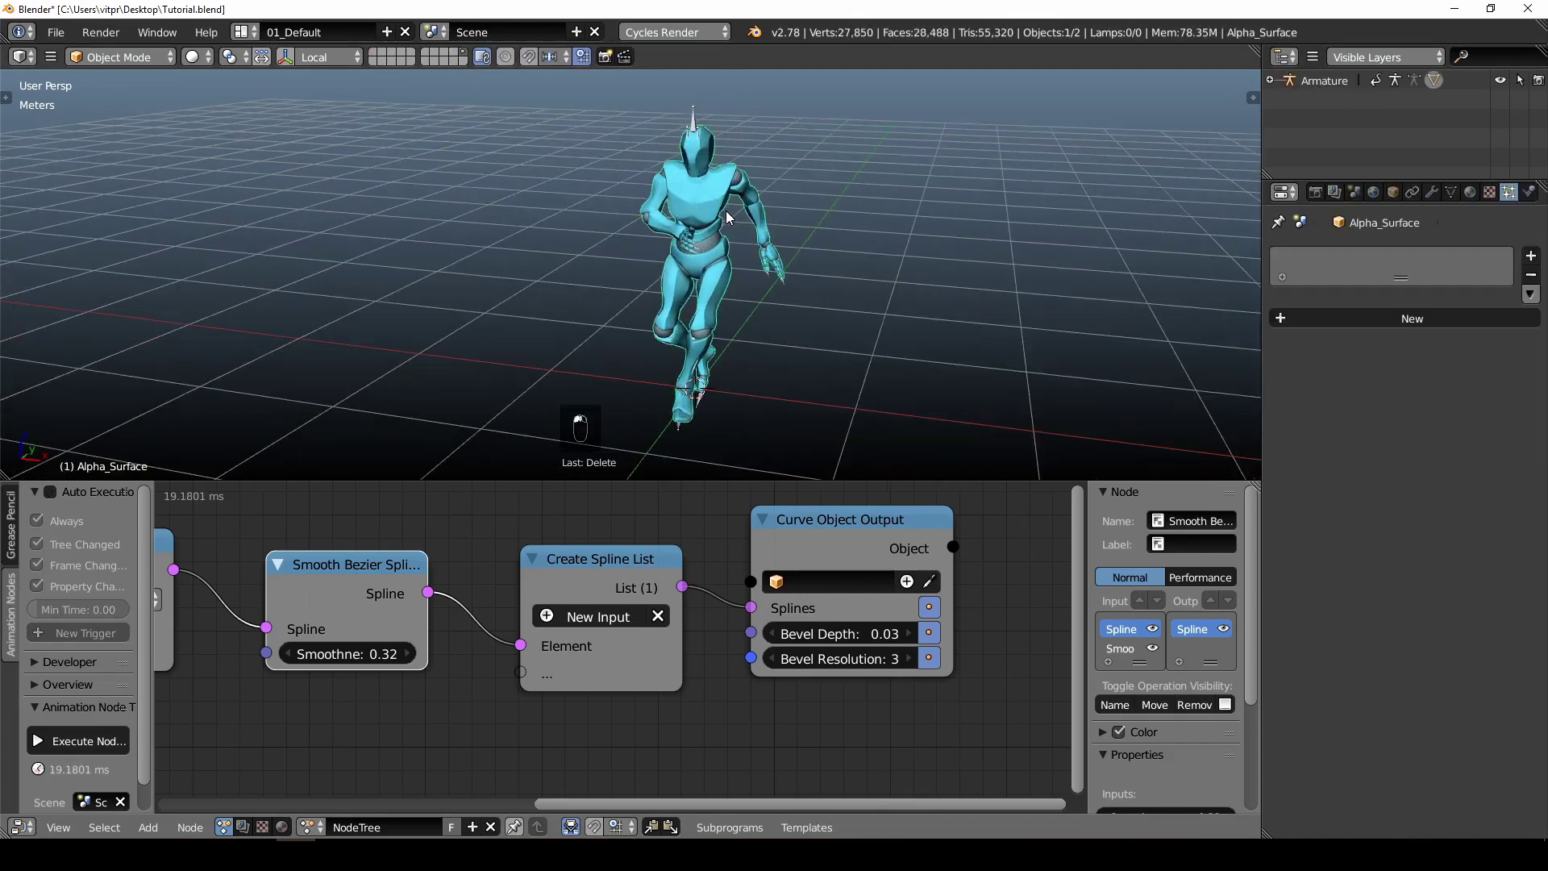
{"action": "key", "text": "m"}
{"action": "left_click", "coordinate": [865, 256]}
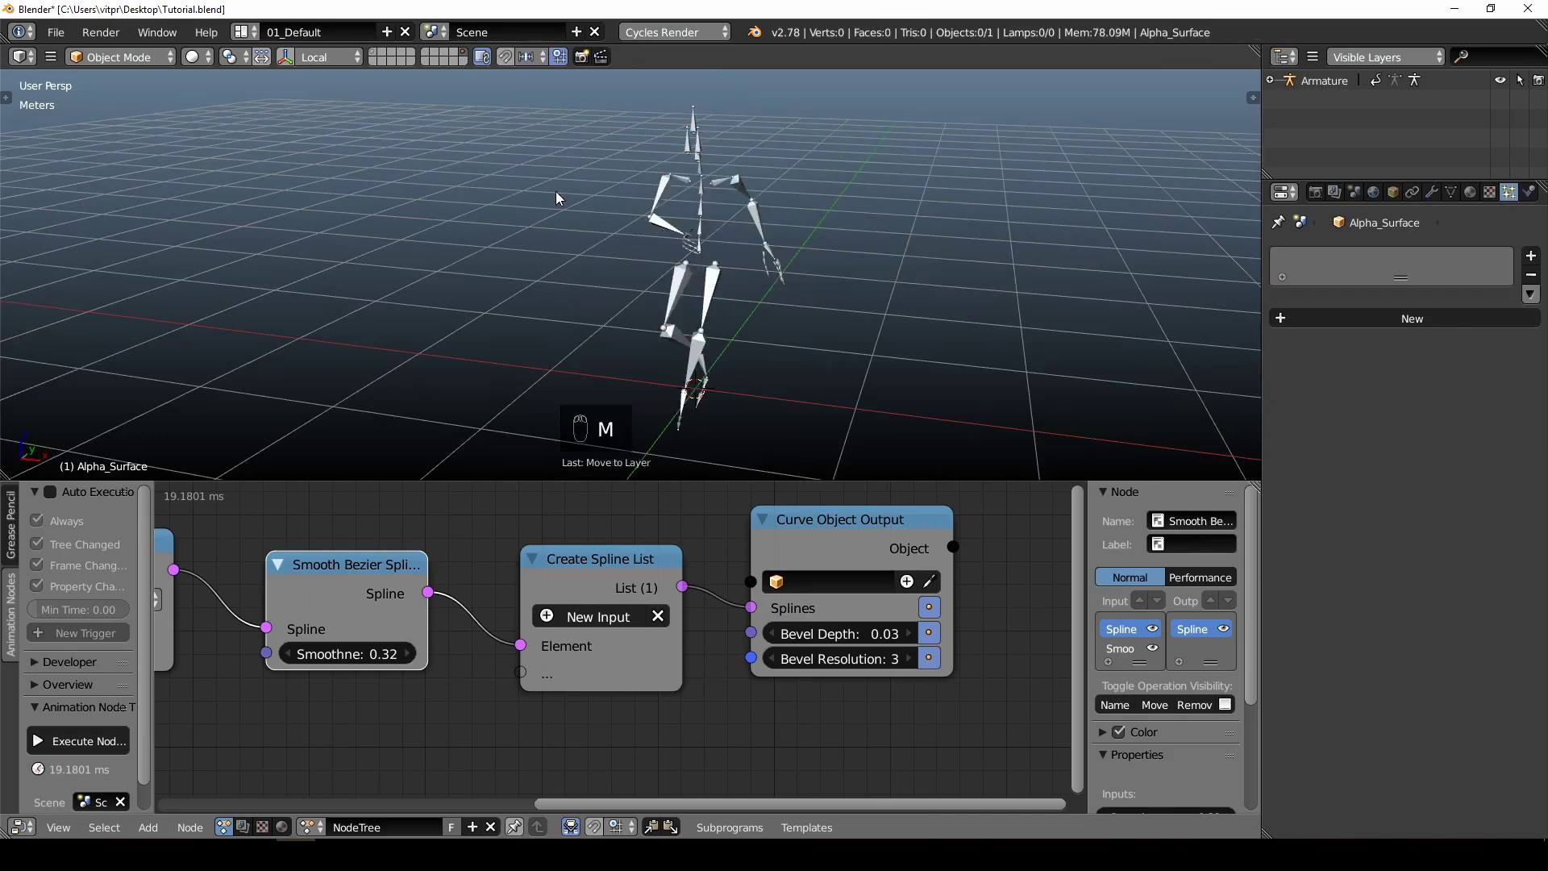
{"action": "left_click", "coordinate": [375, 53]}
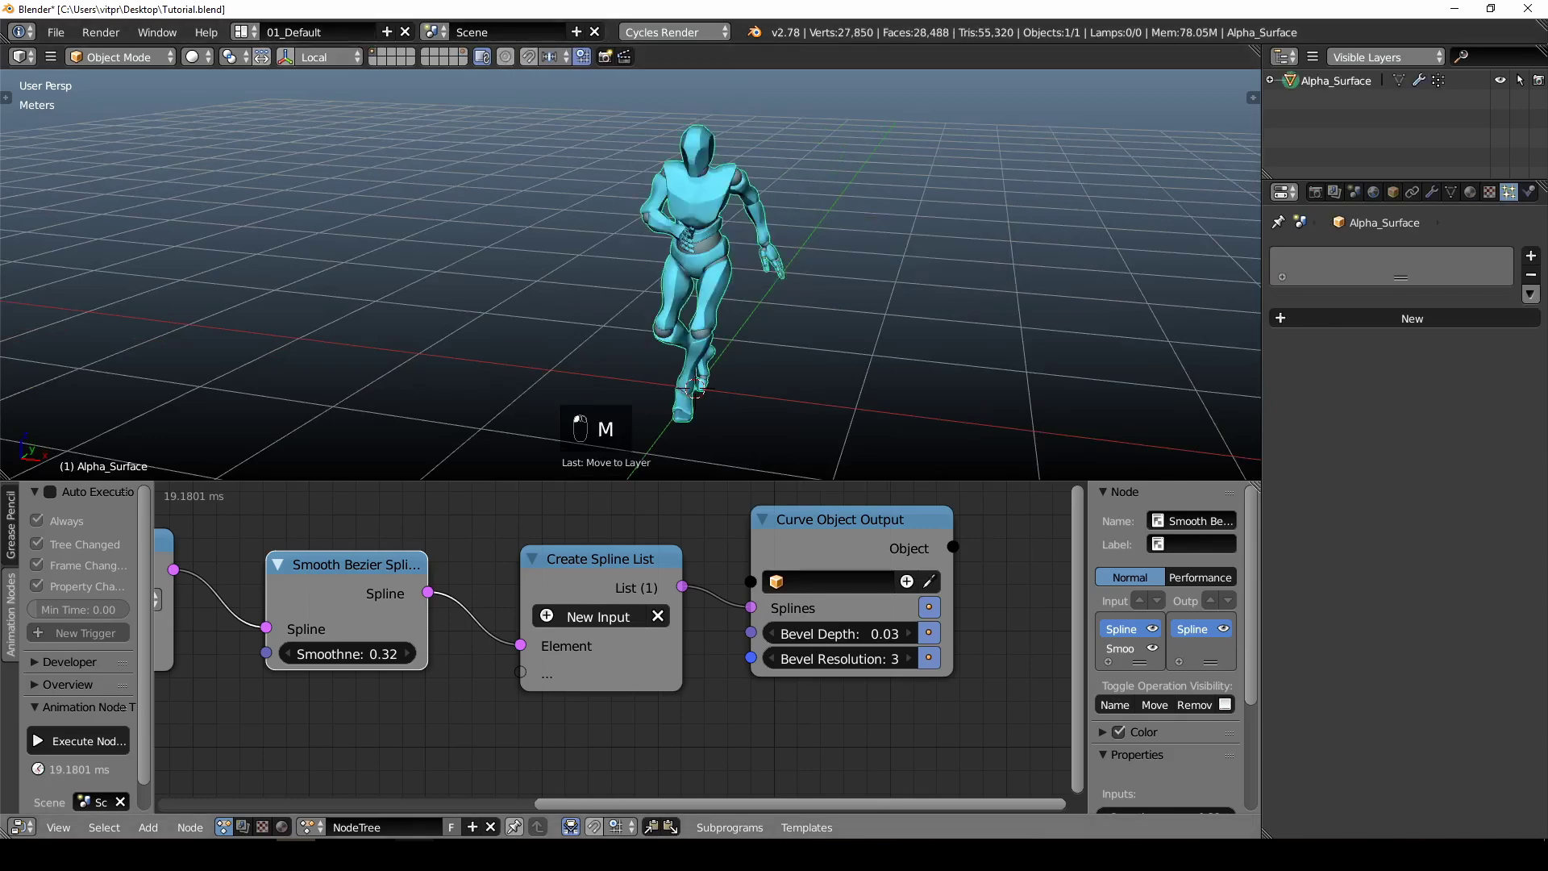
- Split a new area below the node tree and make it a Timeline
{"action": "left_click_drag", "start_coordinate": [9, 833], "coordinate": [11, 780]}
{"action": "left_click", "coordinate": [21, 826]}
{"action": "left_click", "coordinate": [32, 771]}
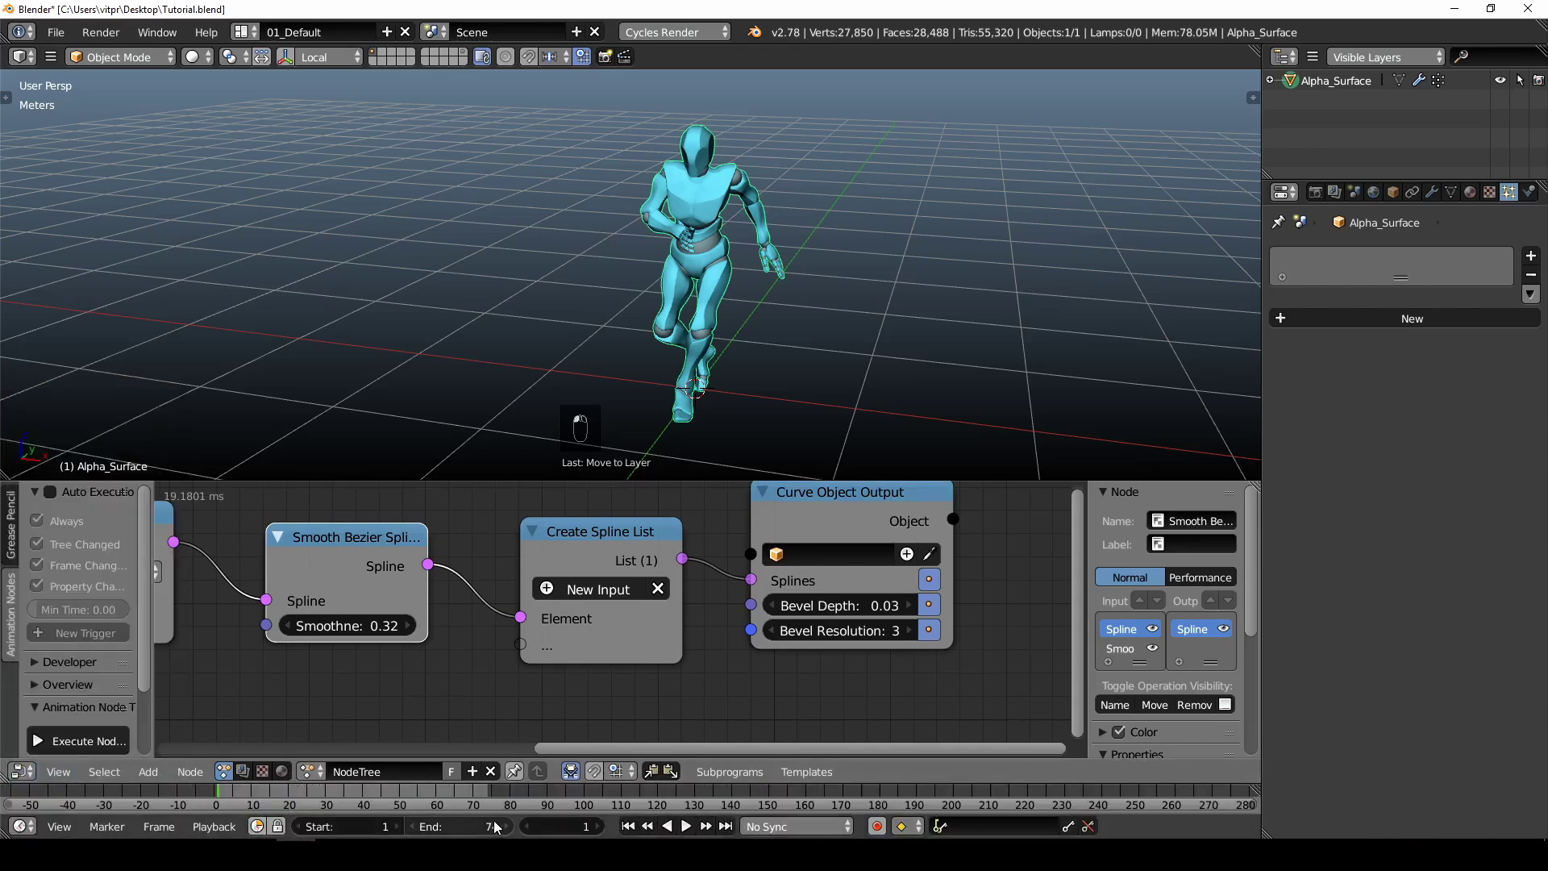
- Play the dance animation and stop it at frame 53
{"action": "left_click", "coordinate": [686, 826]}
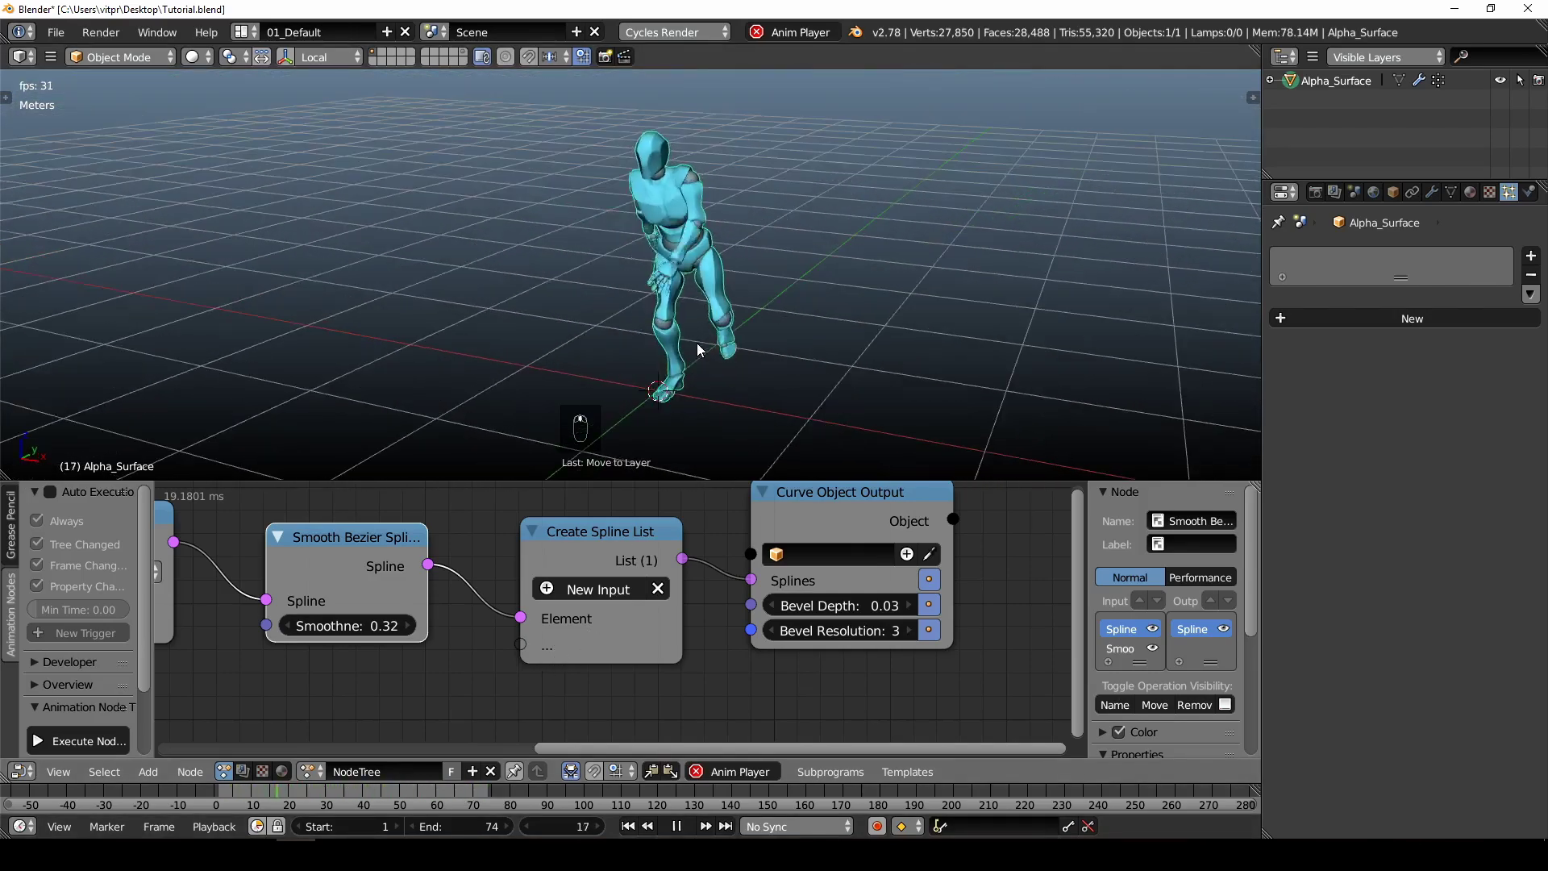
{"action": "key", "text": "a"}
{"action": "key", "text": "Escape"}
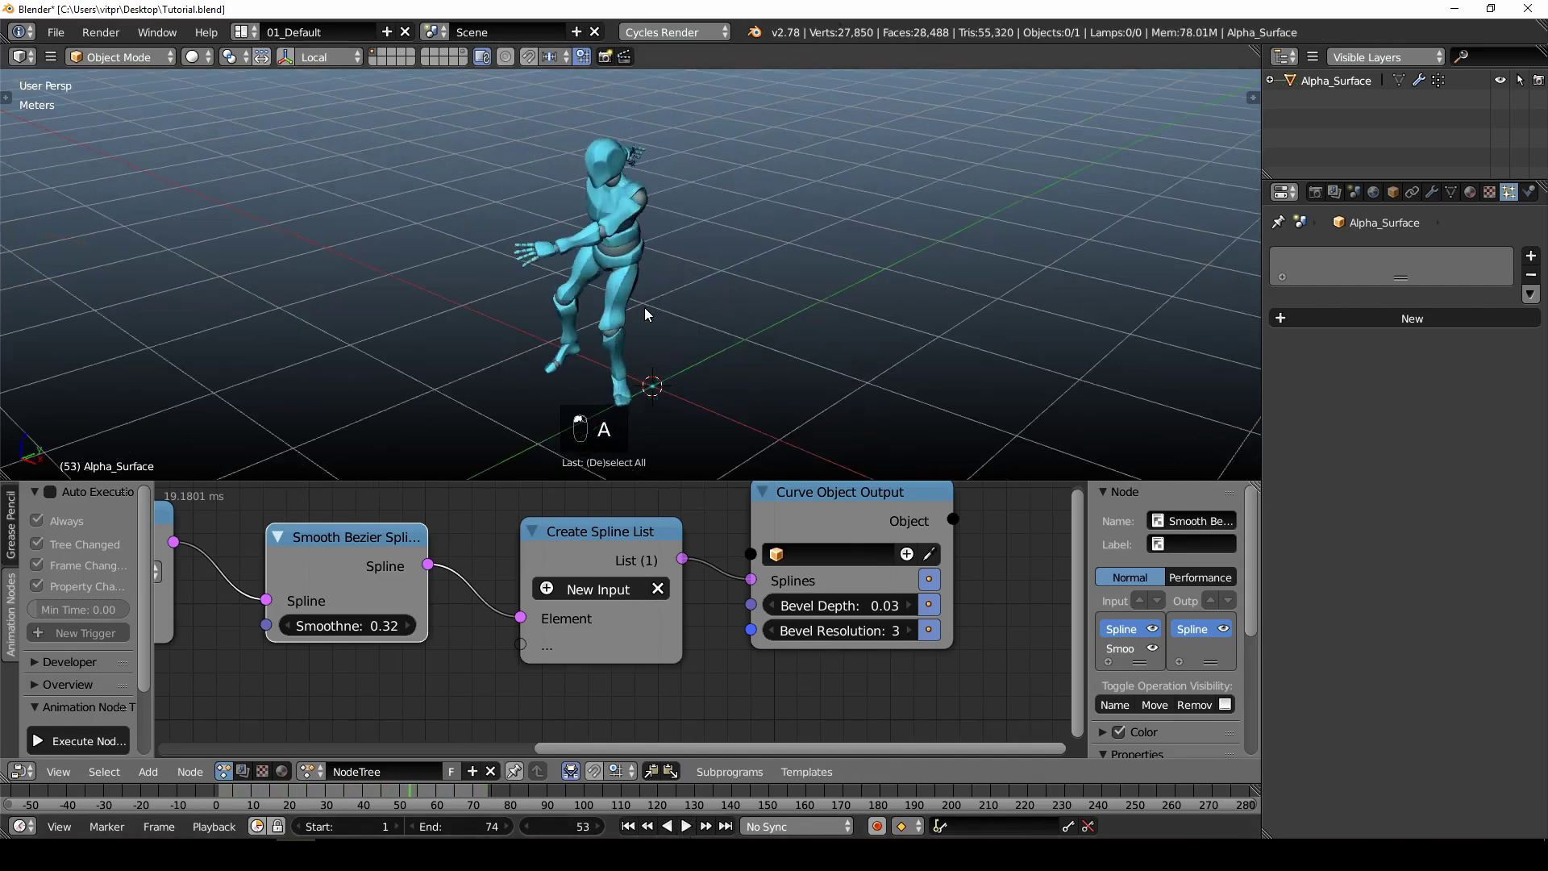
- Select the Alpha_Surface mesh and bring Particles from Object into view in the node tree
{"action": "middle_click_drag", "start_coordinate": [607, 240], "coordinate": [621, 208]}
{"action": "right_click", "coordinate": [620, 208]}
{"action": "middle_click_drag", "start_coordinate": [660, 324], "coordinate": [684, 324]}
{"action": "scroll", "coordinate": [603, 290], "scroll_direction": "up", "scroll_amount": 4}
{"action": "scroll", "coordinate": [475, 591], "scroll_direction": "down", "scroll_amount": 5}
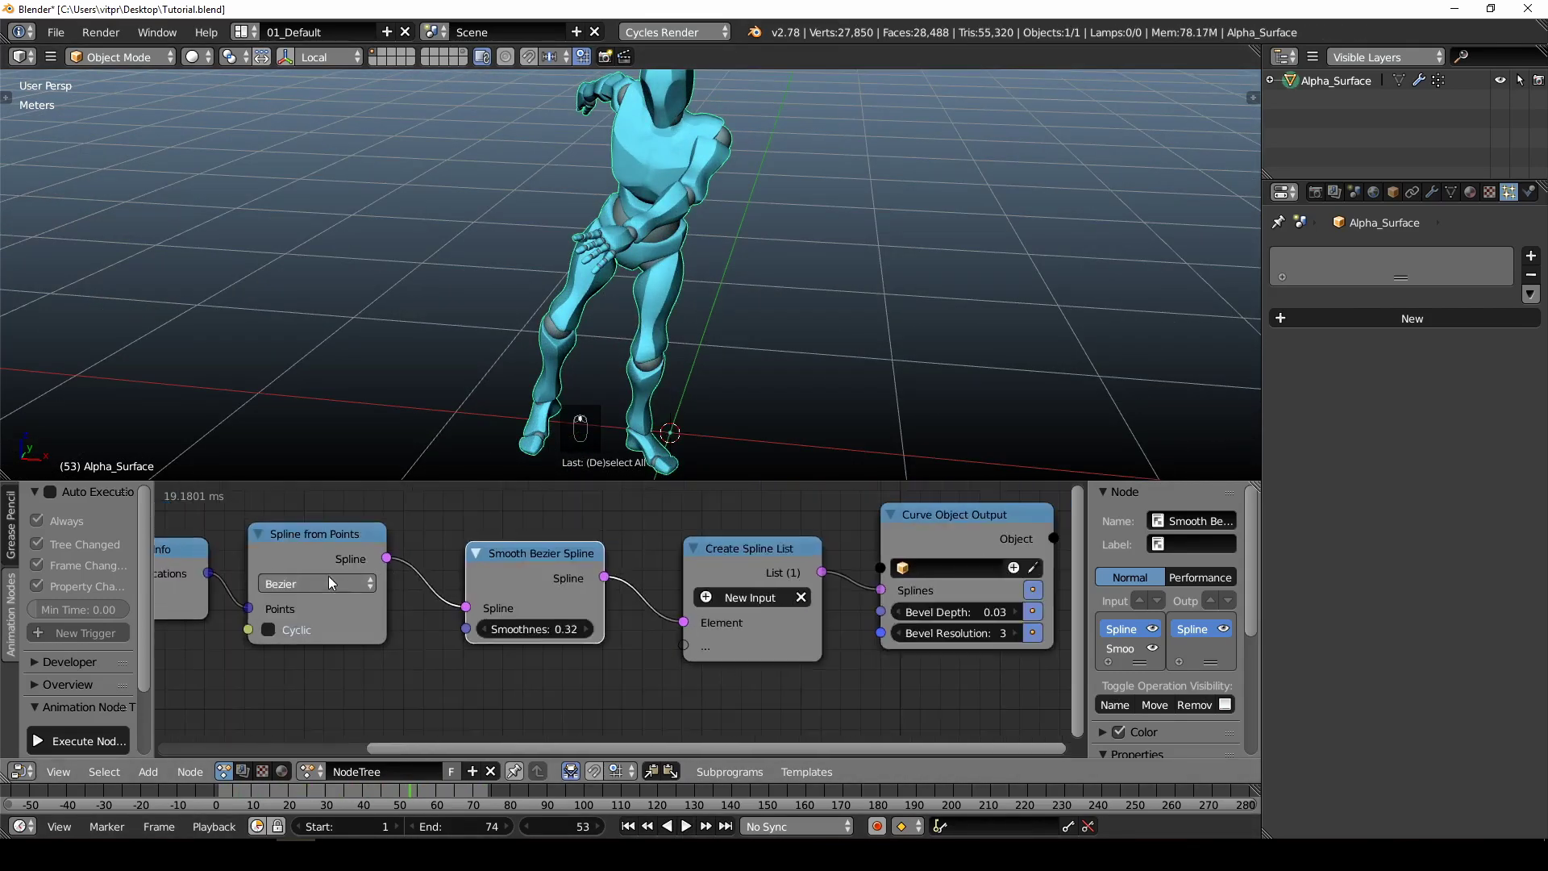
{"action": "middle_click_drag", "start_coordinate": [475, 591], "coordinate": [644, 606]}
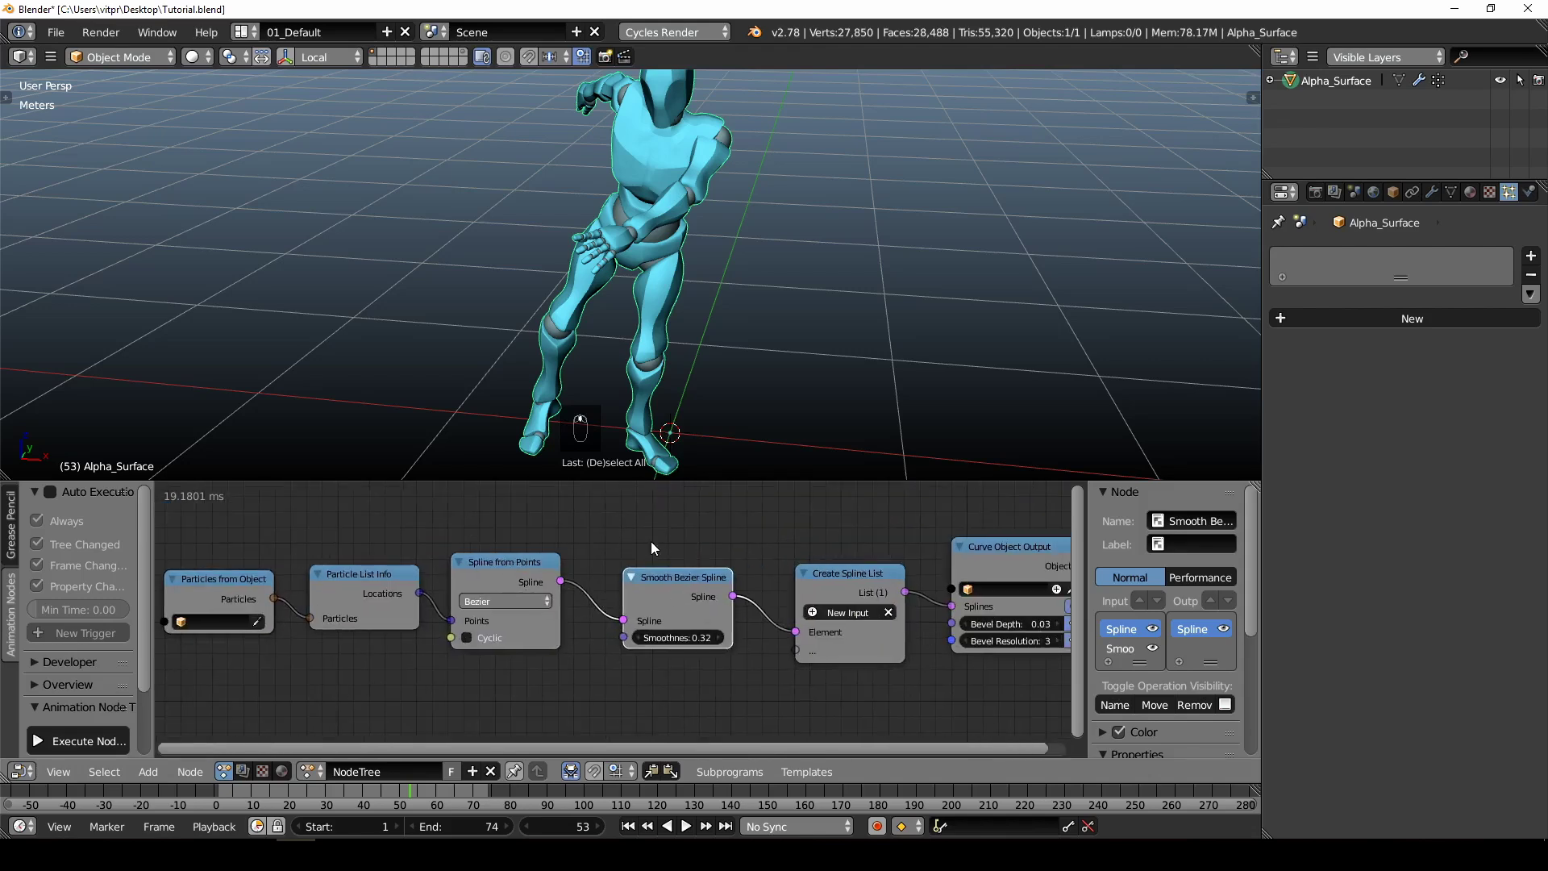
{"action": "scroll", "coordinate": [637, 279], "scroll_direction": "down", "scroll_amount": 4}
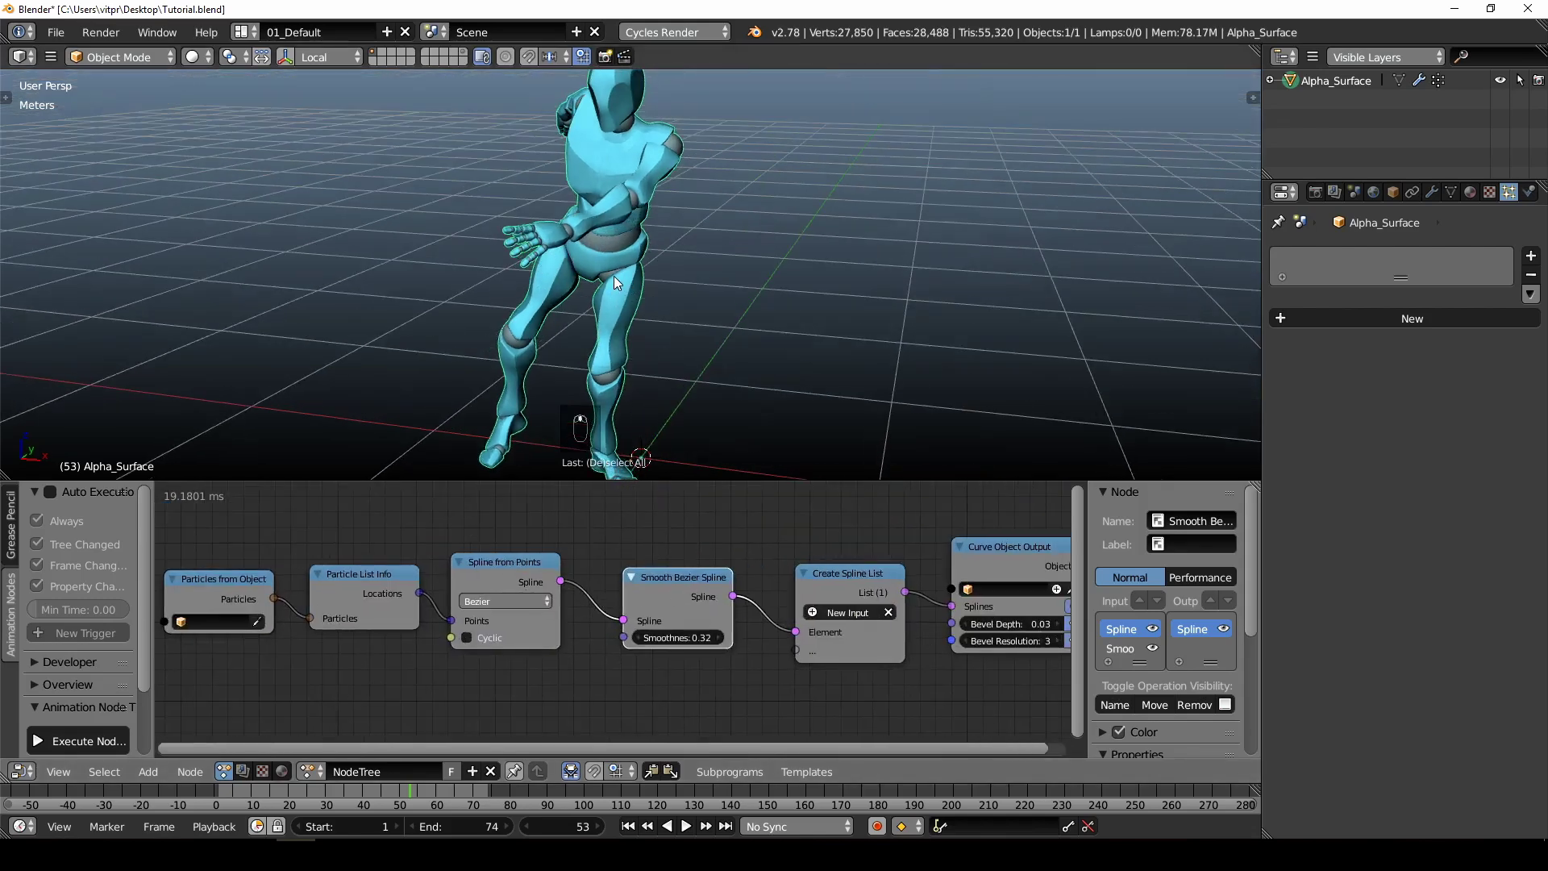
{"action": "middle_click_drag", "start_coordinate": [626, 279], "coordinate": [631, 284]}
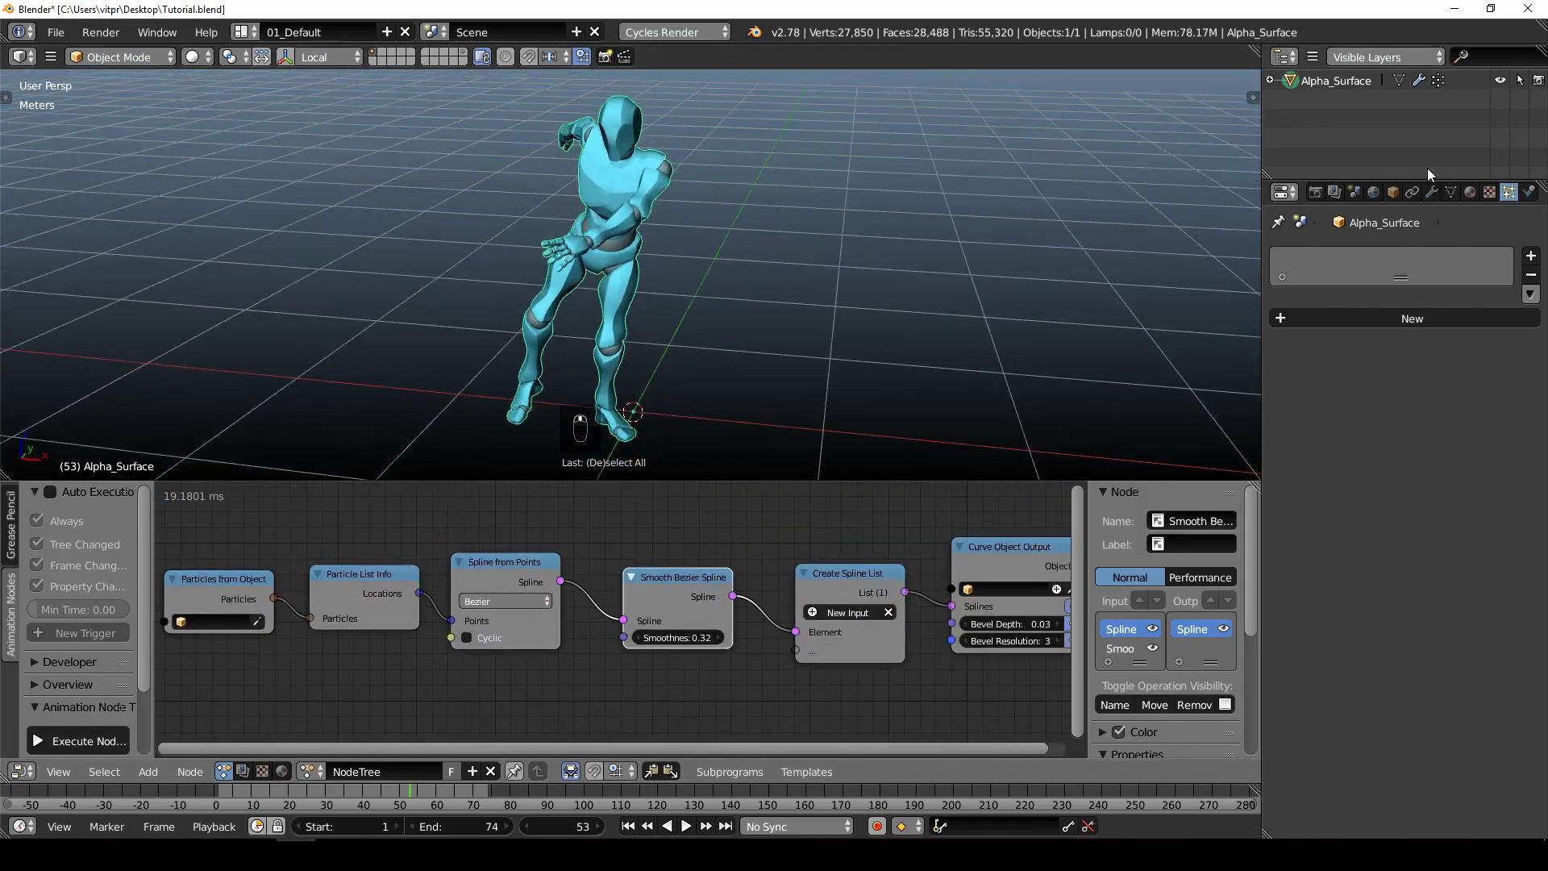
- Display the Alpha_Surface character as a wireframe in the viewport
{"action": "left_click", "coordinate": [1392, 193]}
{"action": "left_click", "coordinate": [1324, 533]}
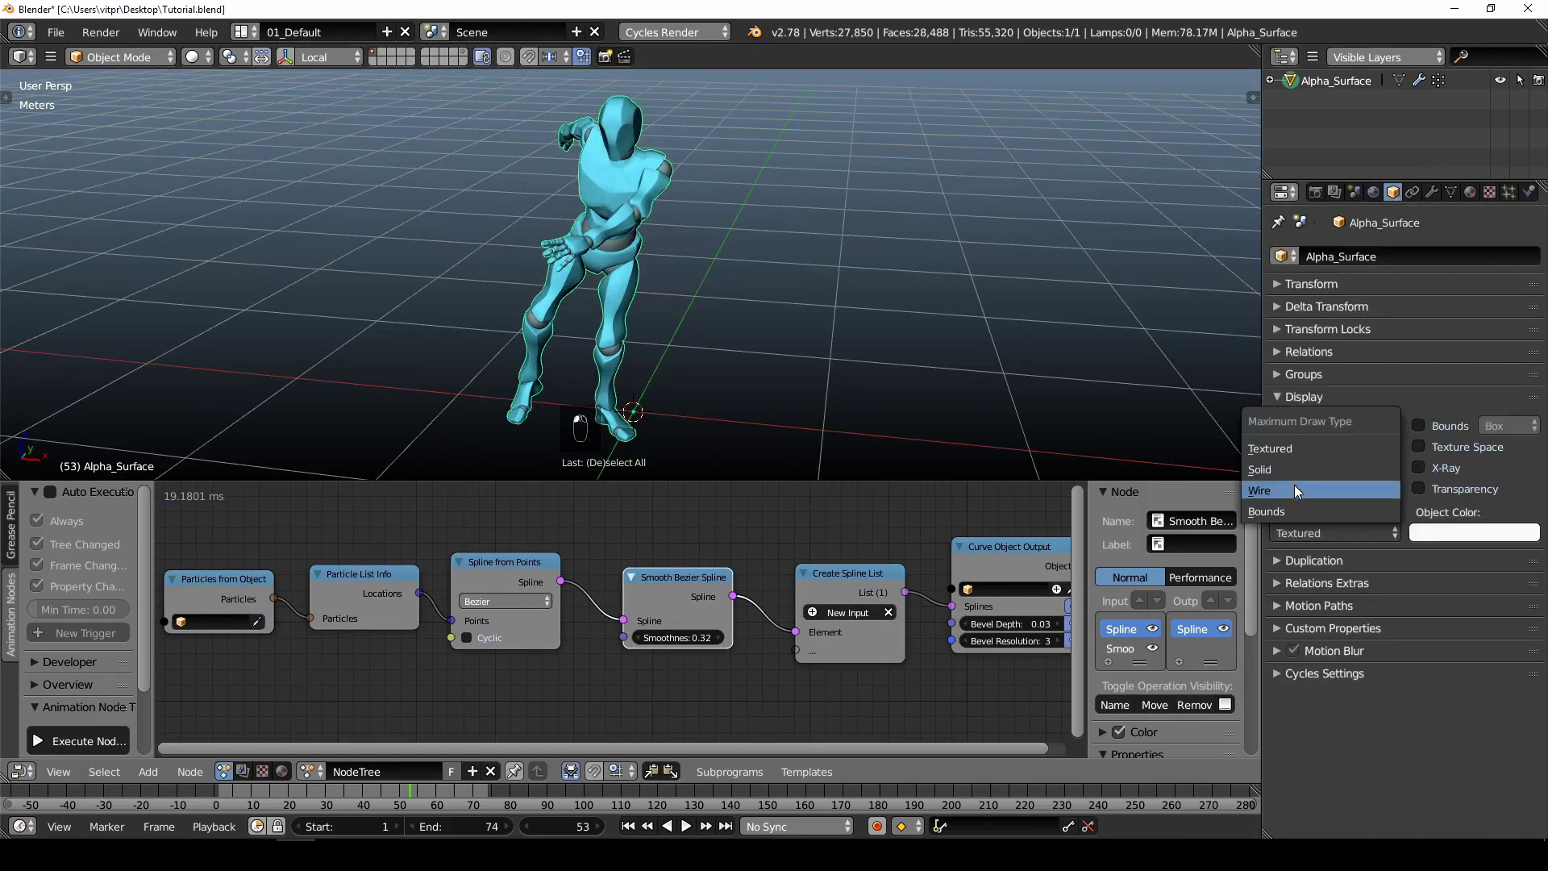
{"action": "left_click", "coordinate": [1293, 489]}
{"action": "scroll", "coordinate": [631, 210], "scroll_direction": "up", "scroll_amount": 3}
{"action": "key", "text": "a"}
{"action": "scroll", "coordinate": [637, 185], "scroll_direction": "down", "scroll_amount": 1}
{"action": "key", "text": "a"}
- Add a particle system to the character with 3200 particles and Start/End frames of 0
{"action": "left_click", "coordinate": [1509, 193]}
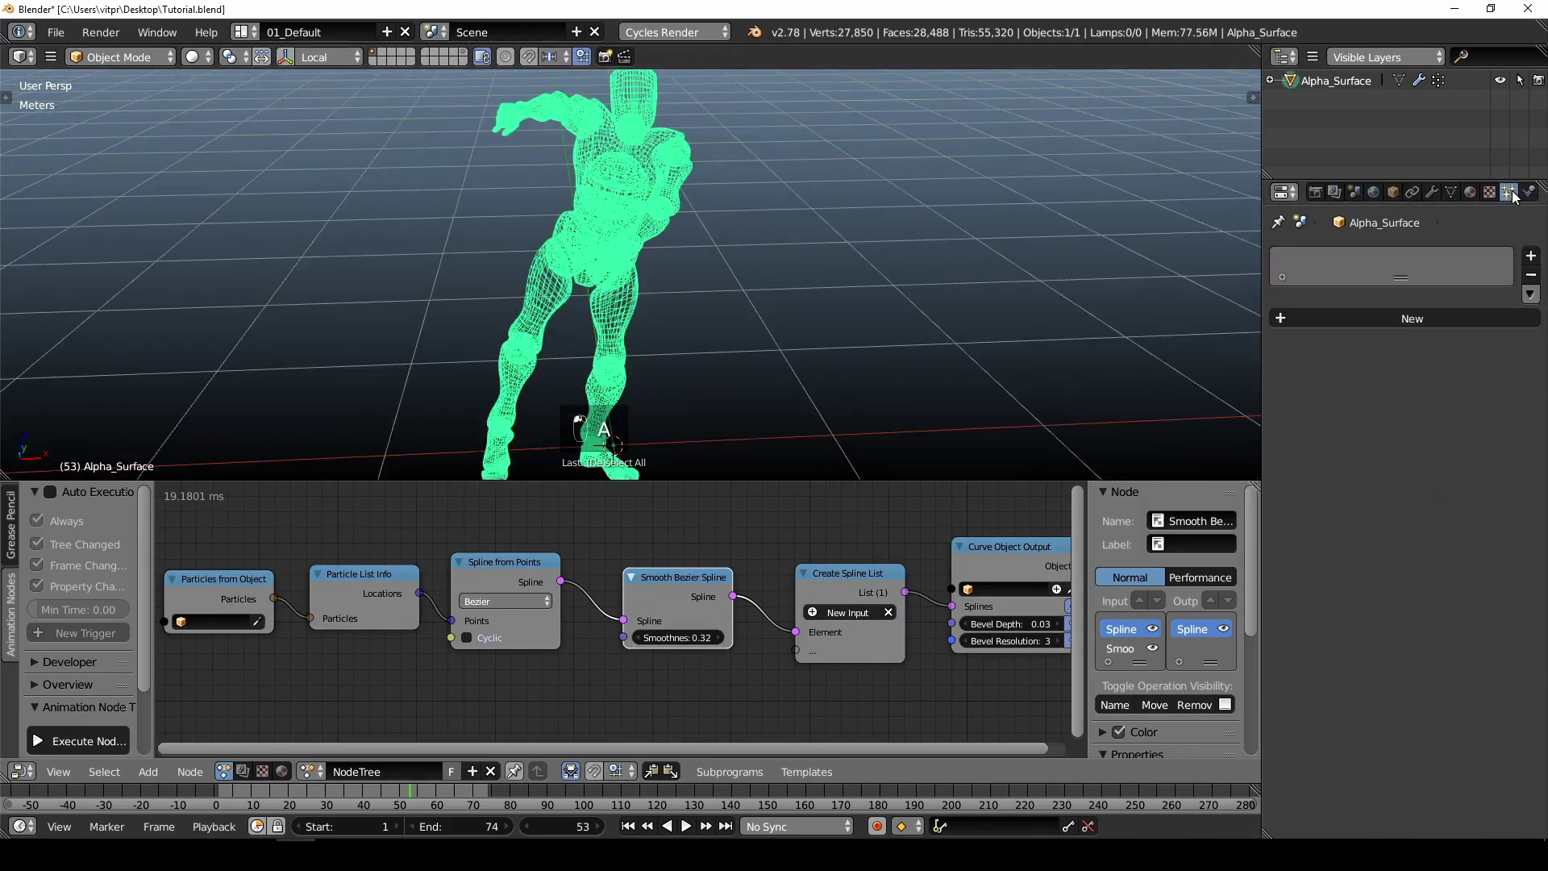
{"action": "left_click", "coordinate": [1379, 321]}
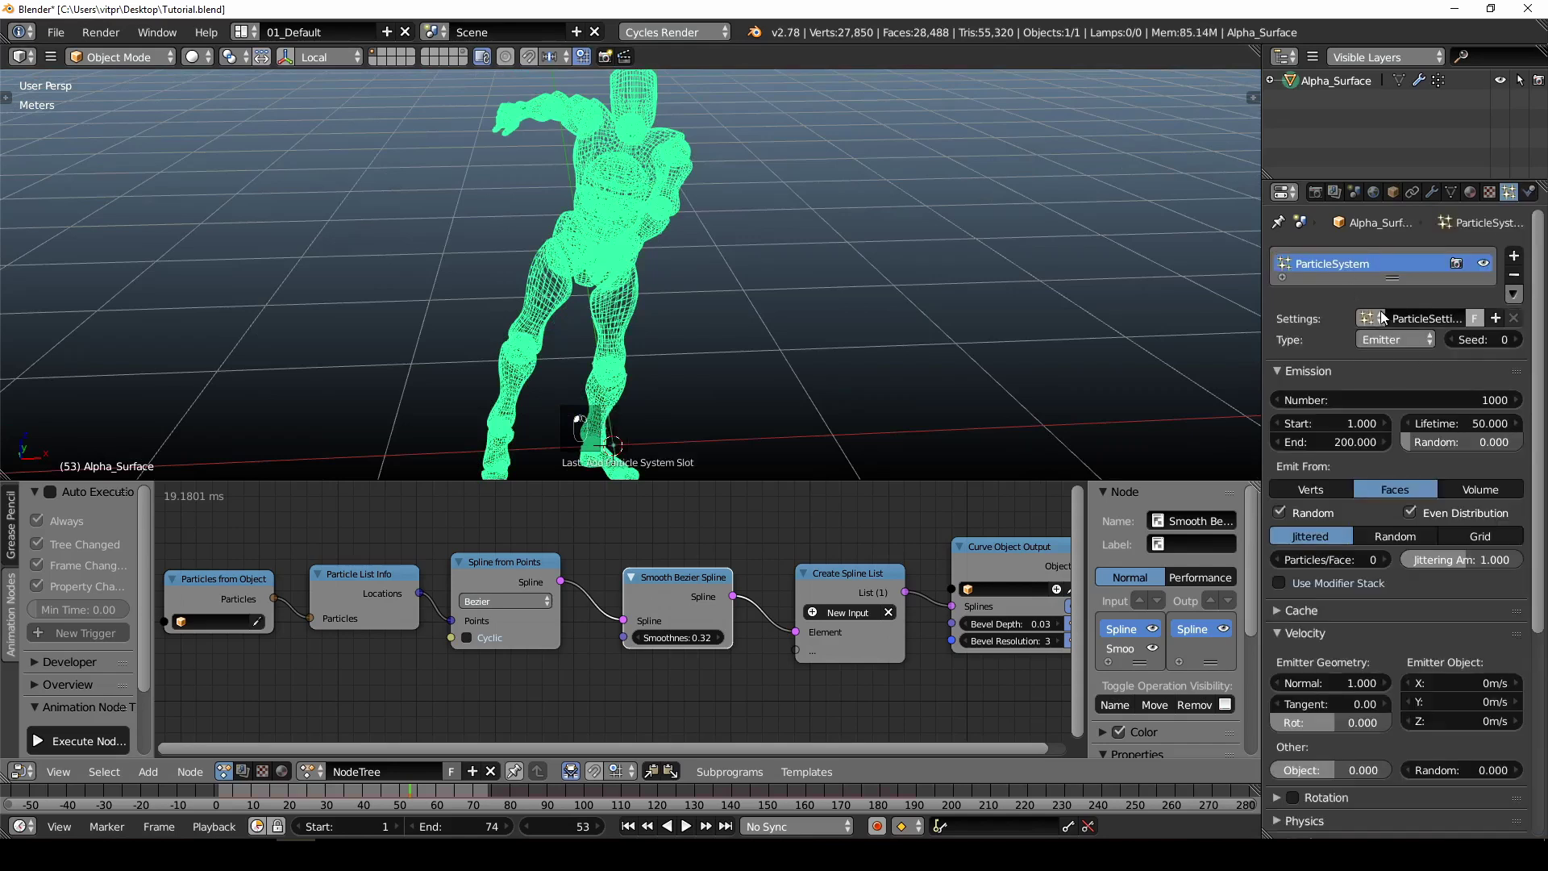
{"action": "left_click", "coordinate": [1463, 399]}
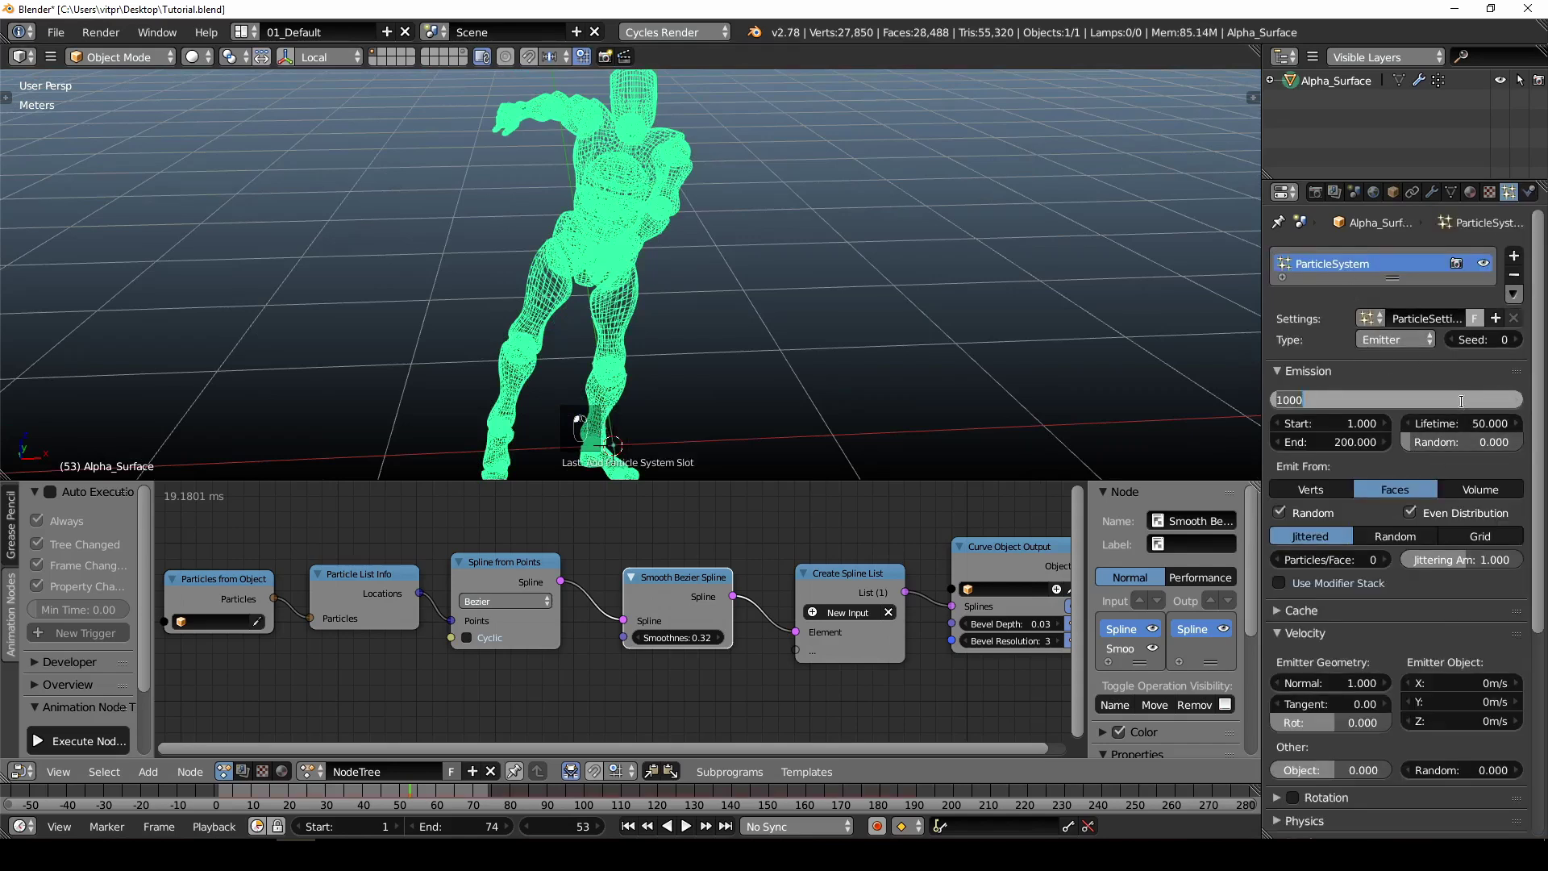
{"action": "type", "text": "3200"}
{"action": "key", "text": "Return"}
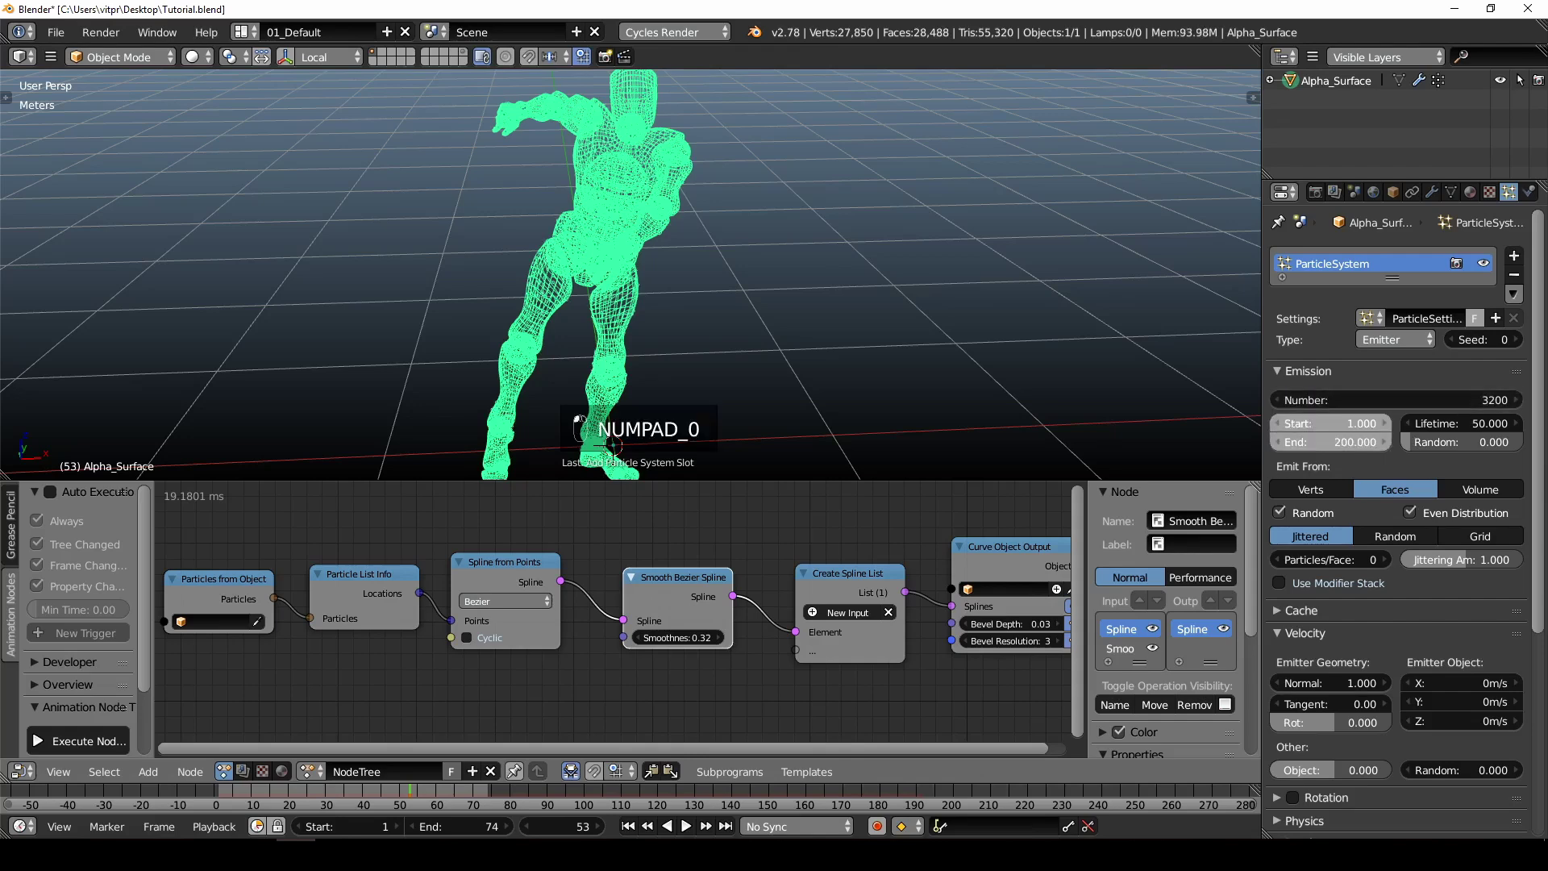
{"action": "key", "text": "Return"}
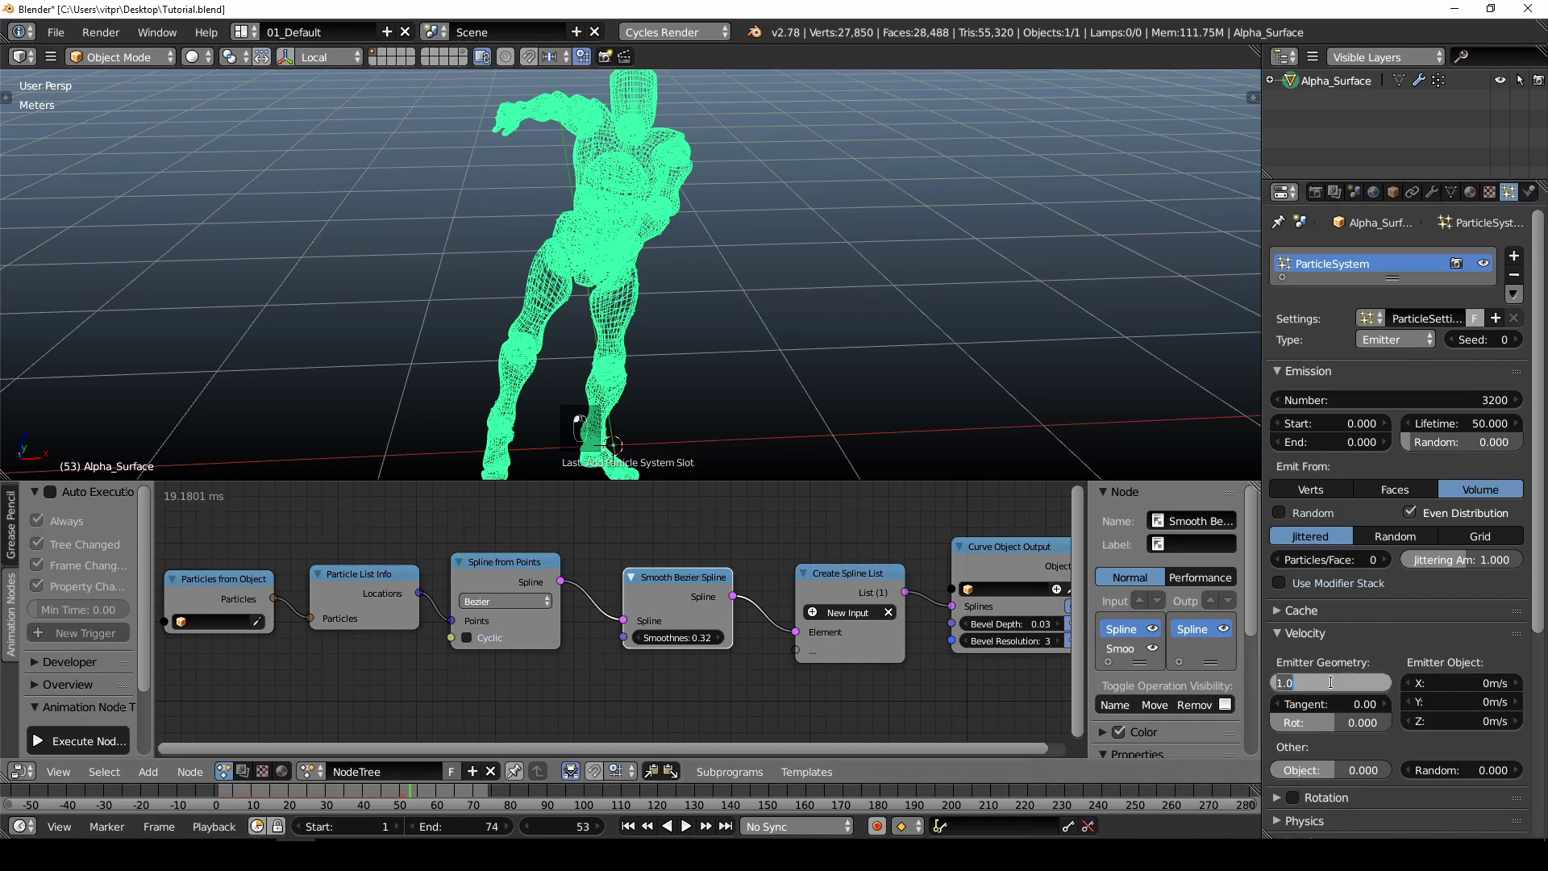
- Collapse the Velocity and Render particle panels while inspecting the wireframe character
{"action": "left_click", "coordinate": [1274, 635]}
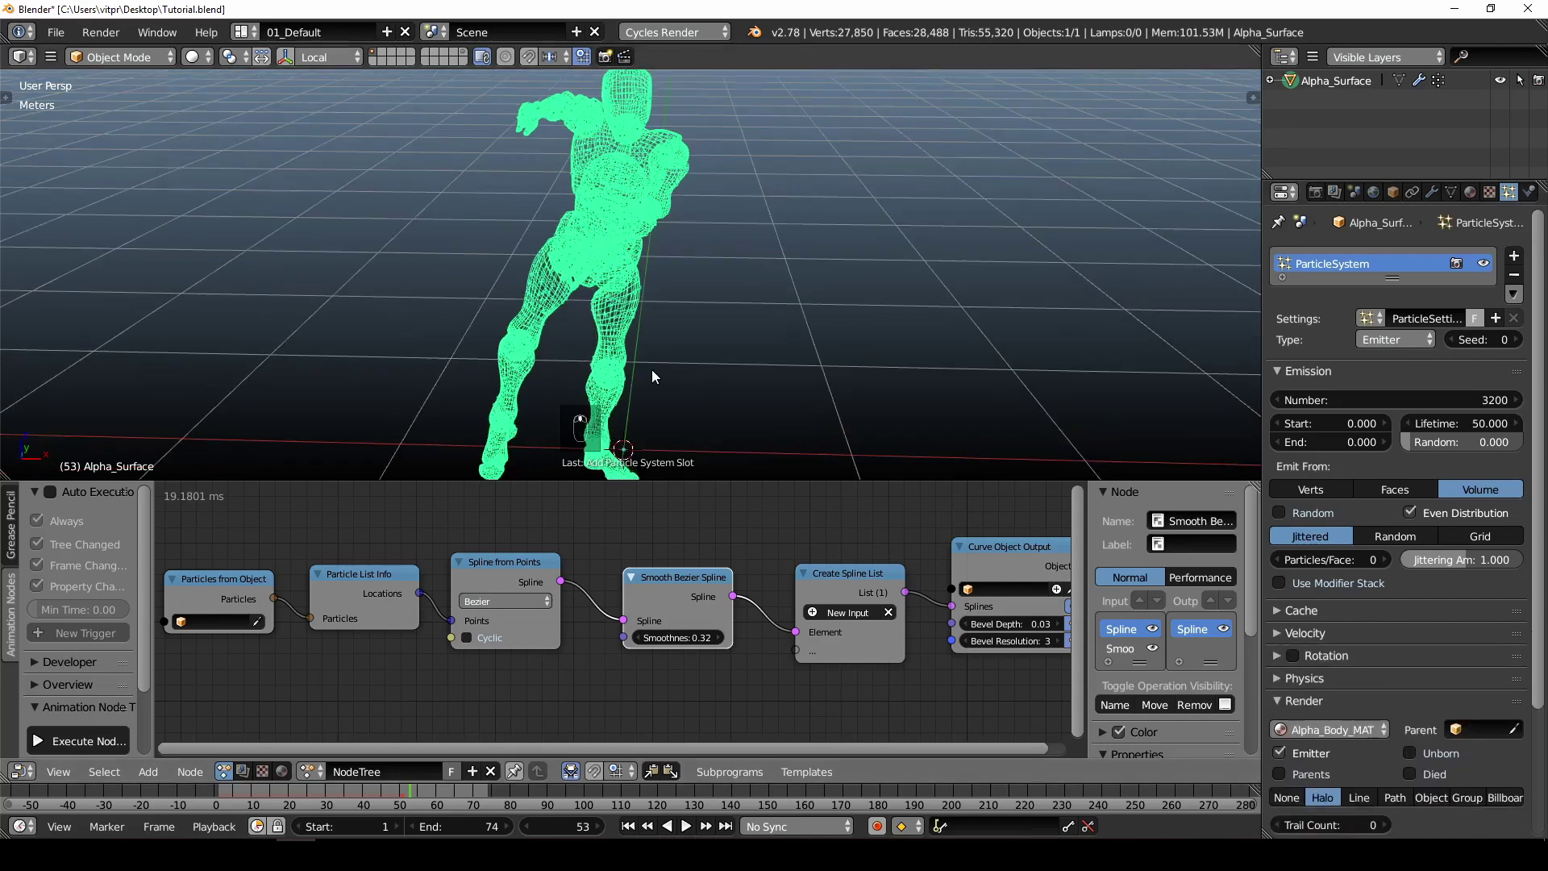
{"action": "scroll", "coordinate": [651, 370], "scroll_direction": "up", "scroll_amount": 5}
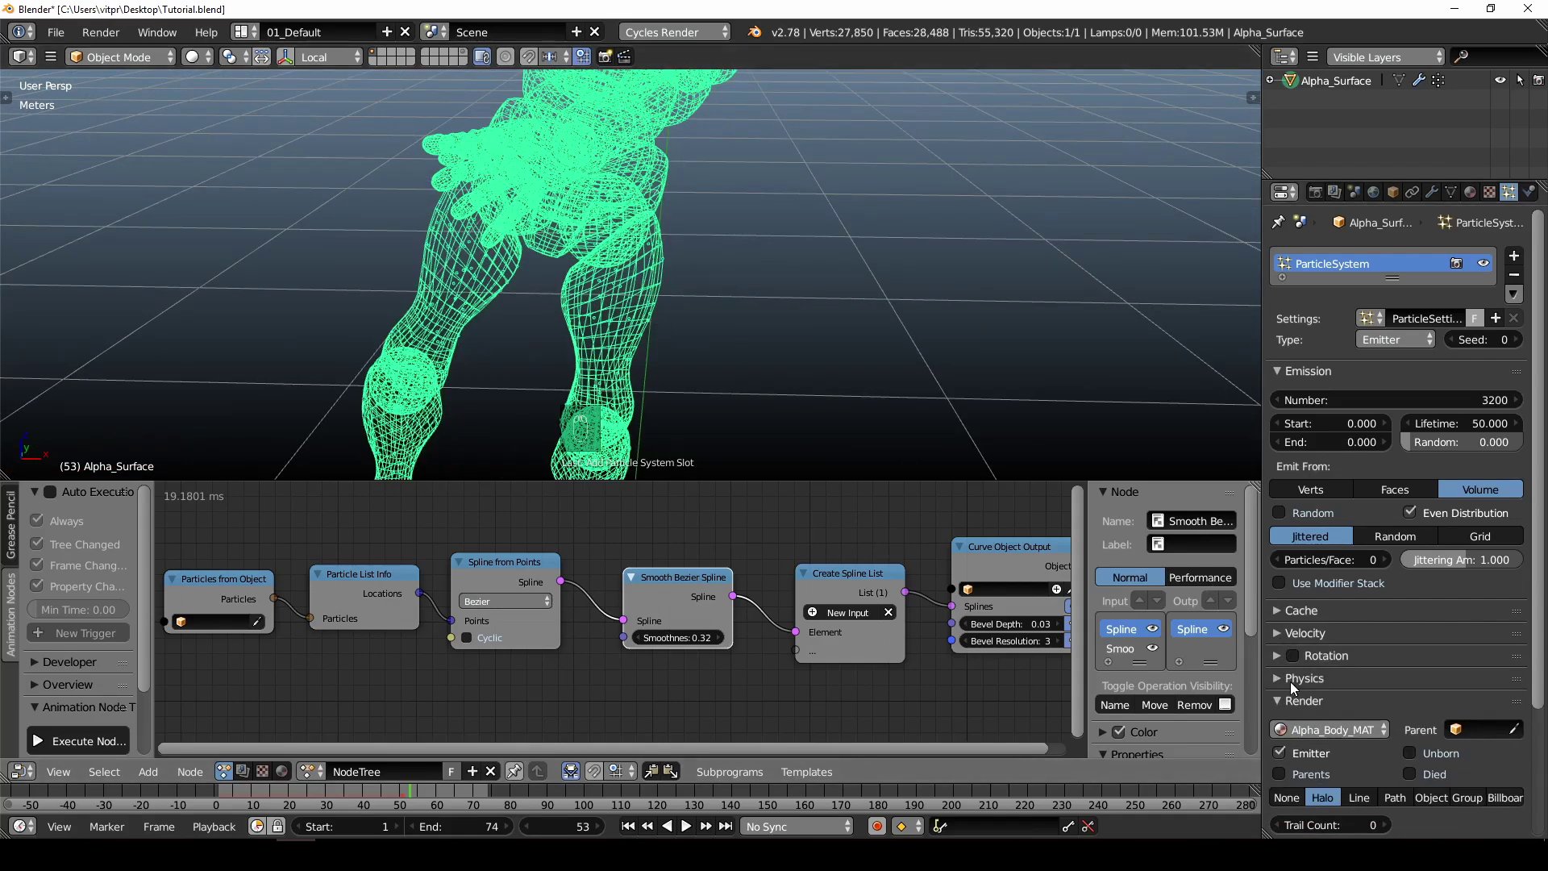
{"action": "scroll", "coordinate": [1294, 669], "scroll_direction": "down", "scroll_amount": 4}
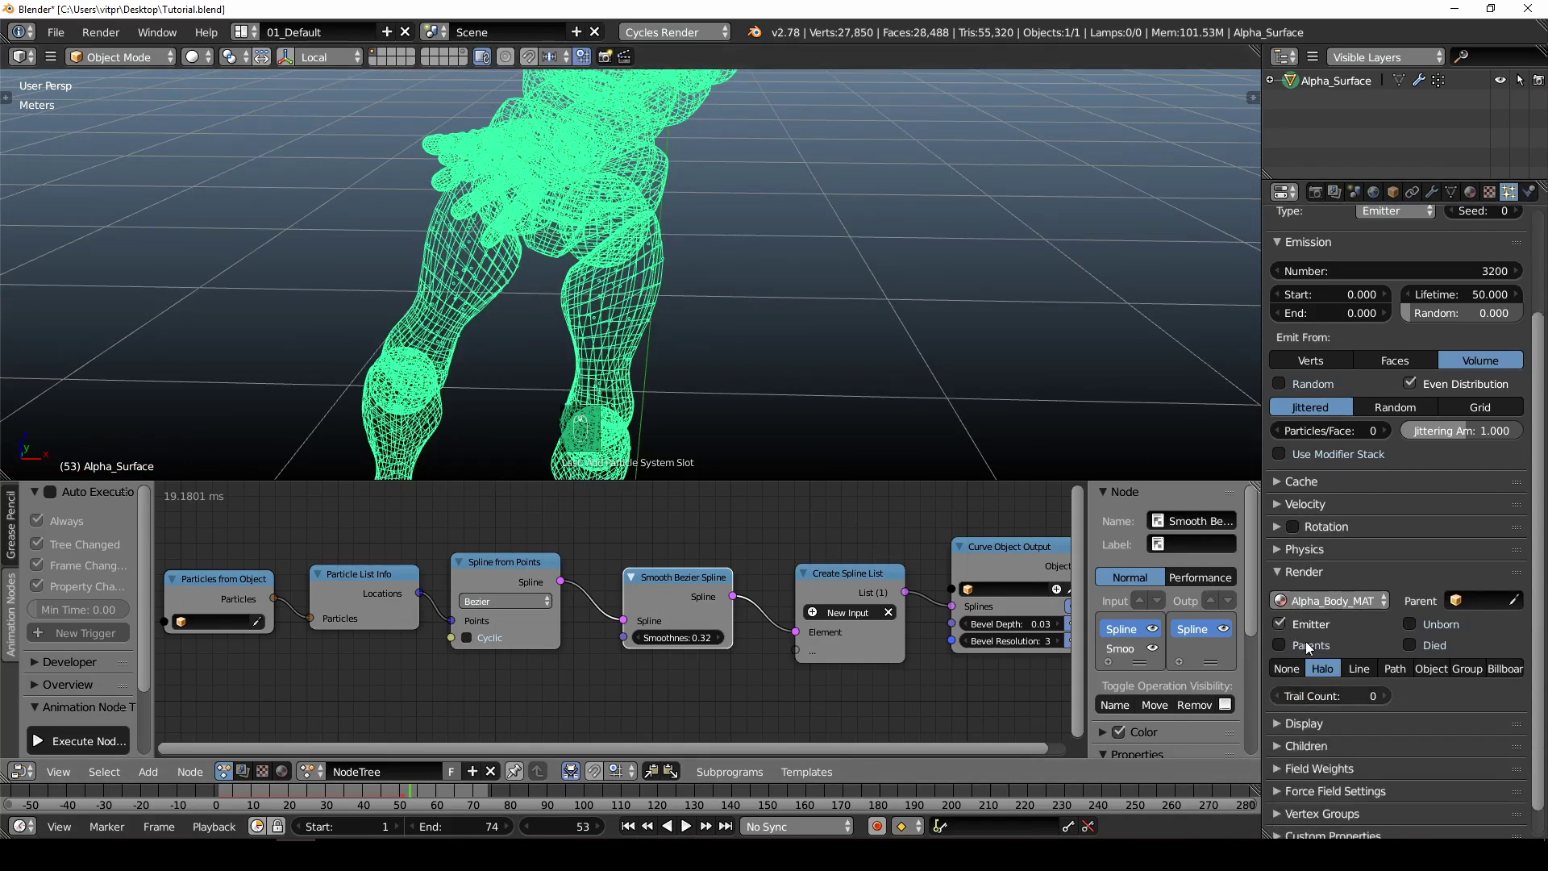
{"action": "left_click", "coordinate": [1276, 549]}
{"action": "left_click", "coordinate": [1275, 551]}
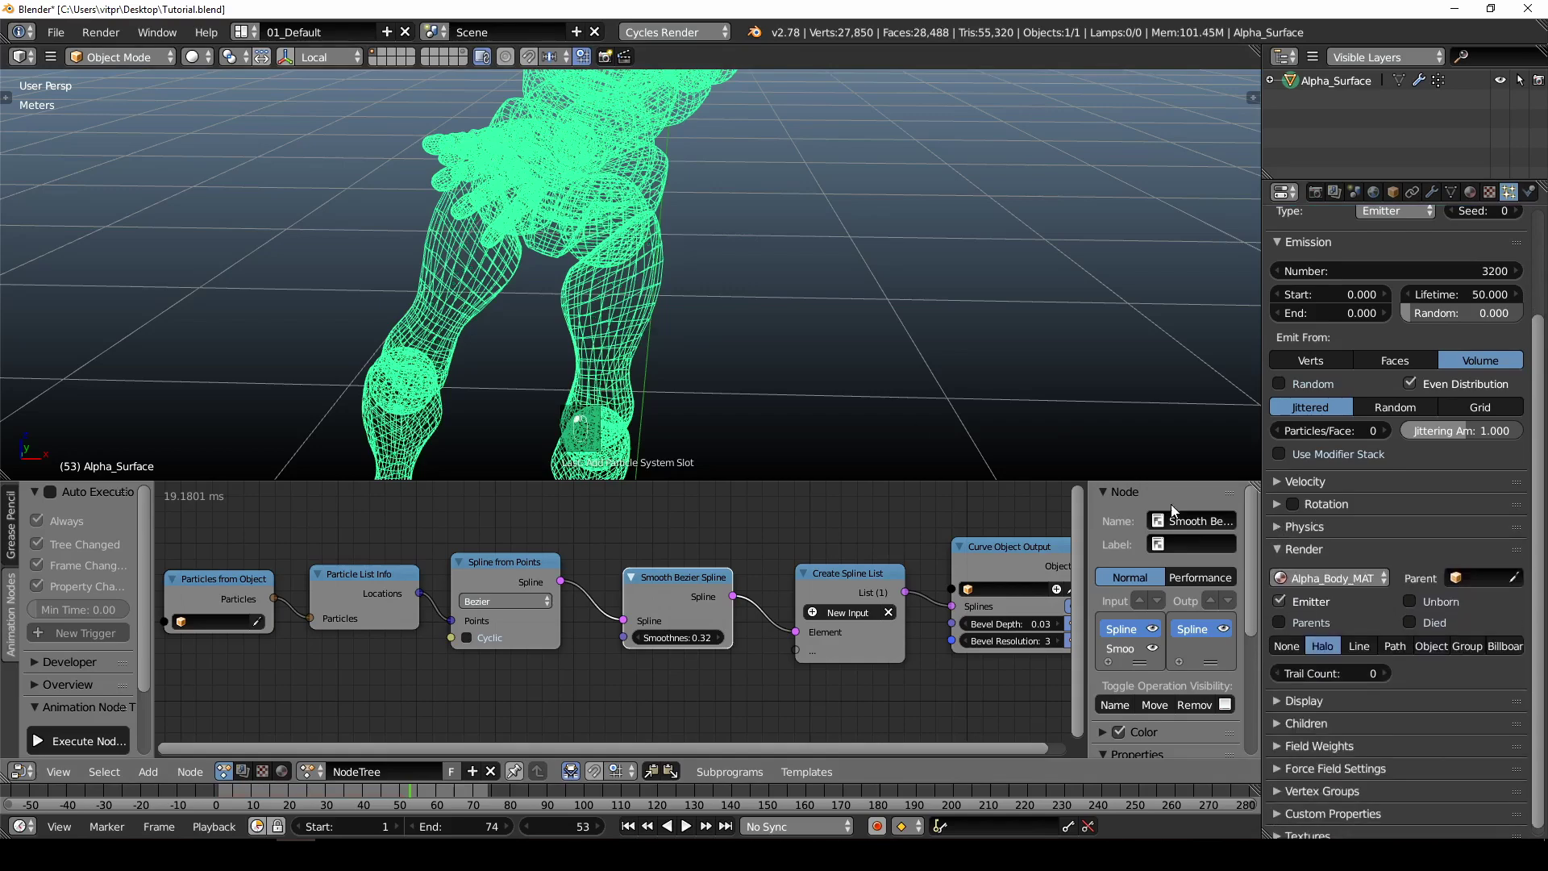
{"action": "middle_click_drag", "start_coordinate": [916, 423], "coordinate": [678, 315]}
{"action": "middle_click_drag", "start_coordinate": [1191, 470], "coordinate": [714, 369]}
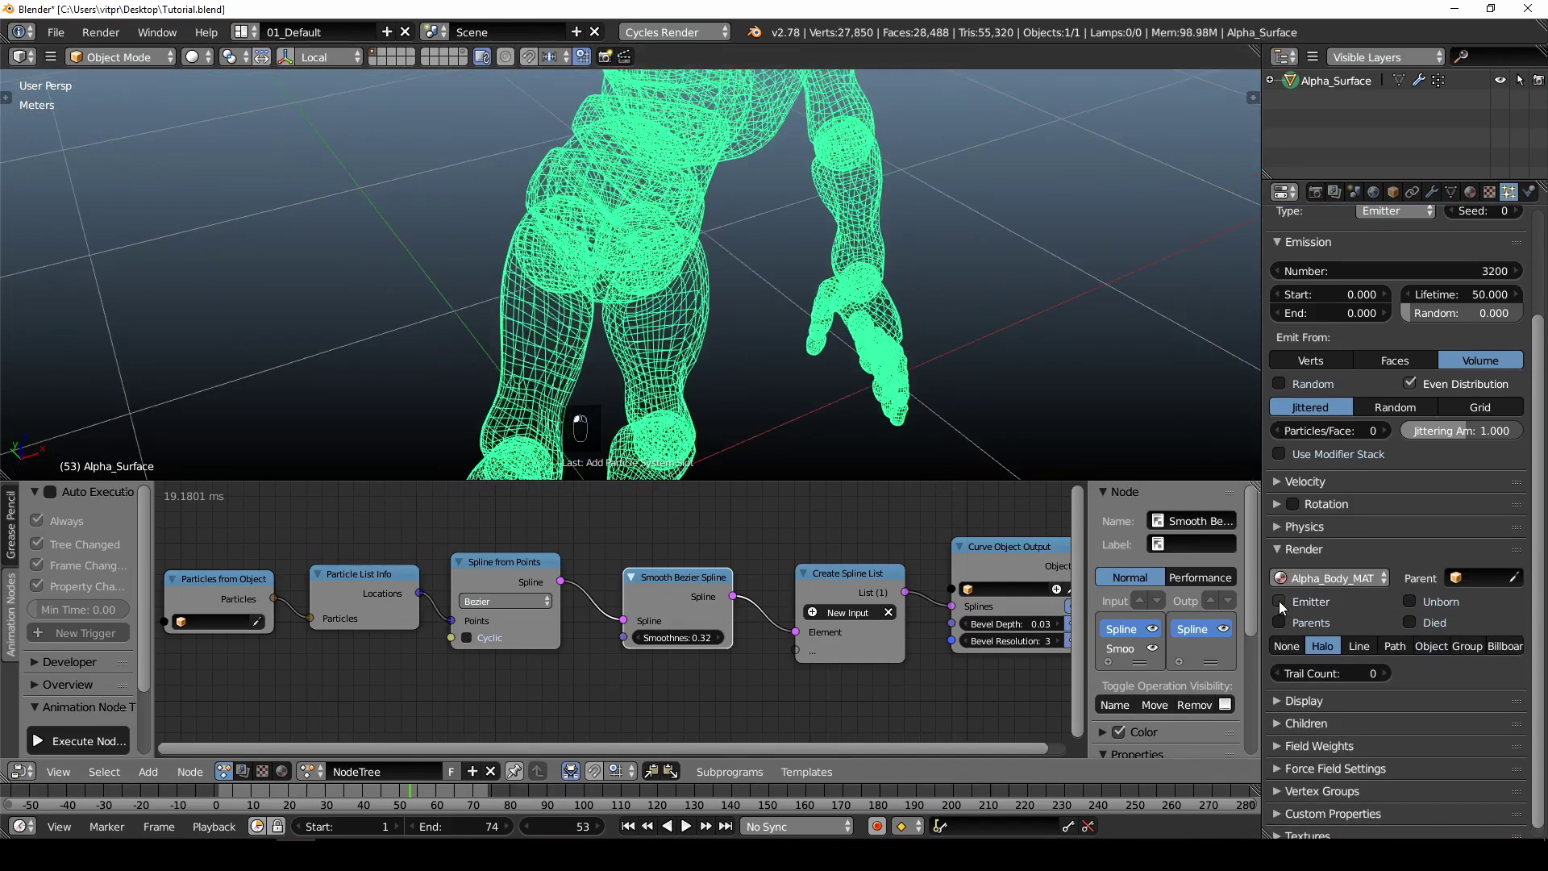
{"action": "left_click", "coordinate": [1271, 548]}
{"action": "left_click", "coordinate": [1275, 525]}
{"action": "left_click", "coordinate": [1275, 525]}
{"action": "scroll", "coordinate": [1340, 478], "scroll_direction": "up", "scroll_amount": 4}
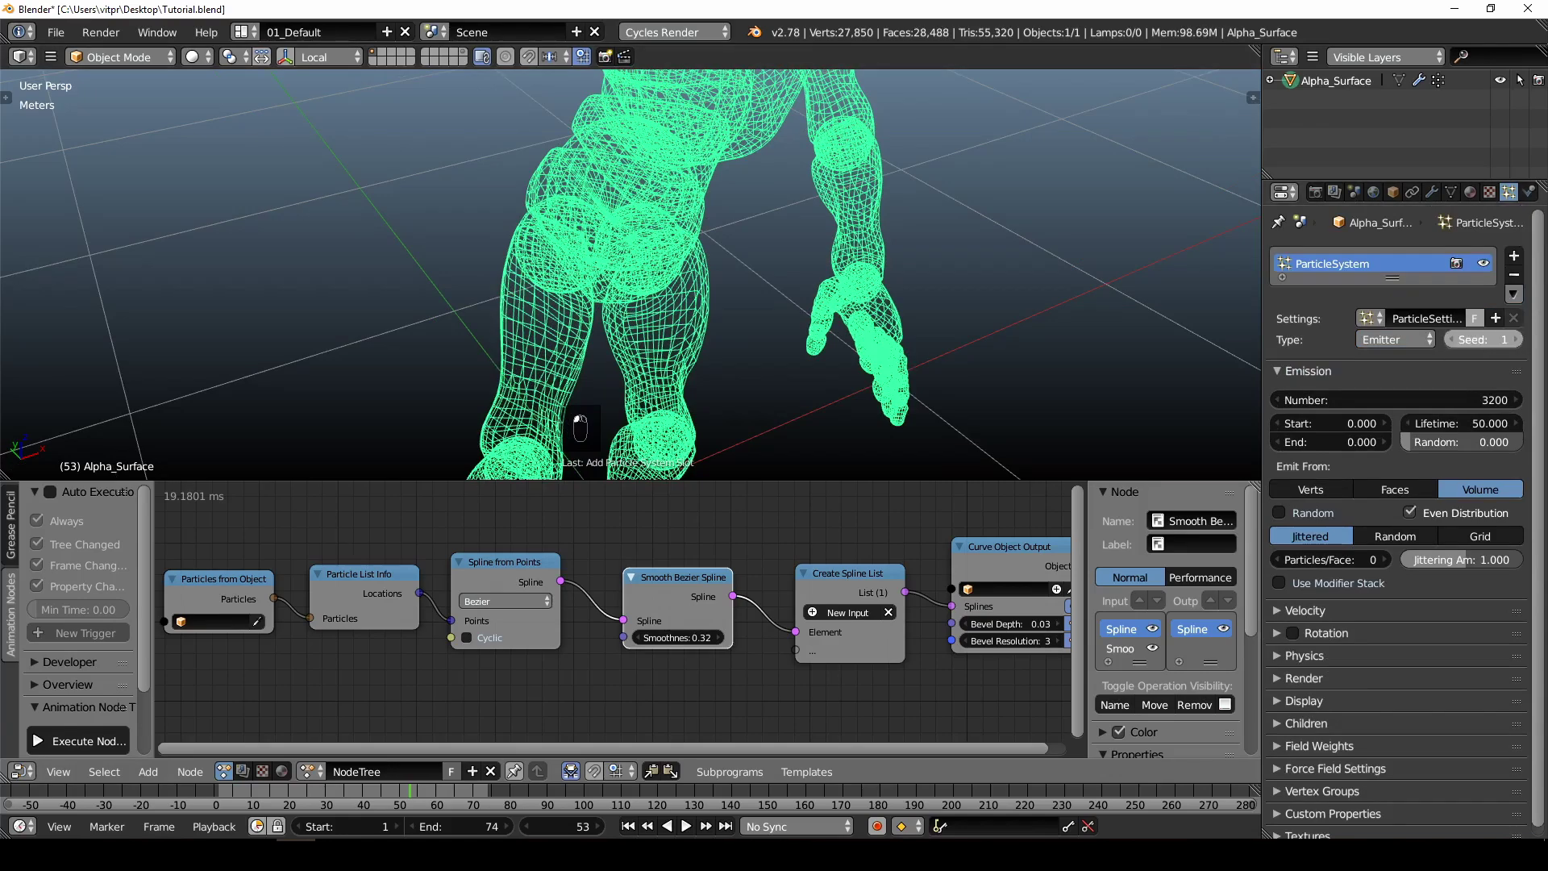
{"action": "middle_click_drag", "start_coordinate": [1063, 457], "coordinate": [690, 384]}
{"action": "scroll", "coordinate": [691, 384], "scroll_direction": "up", "scroll_amount": 5}
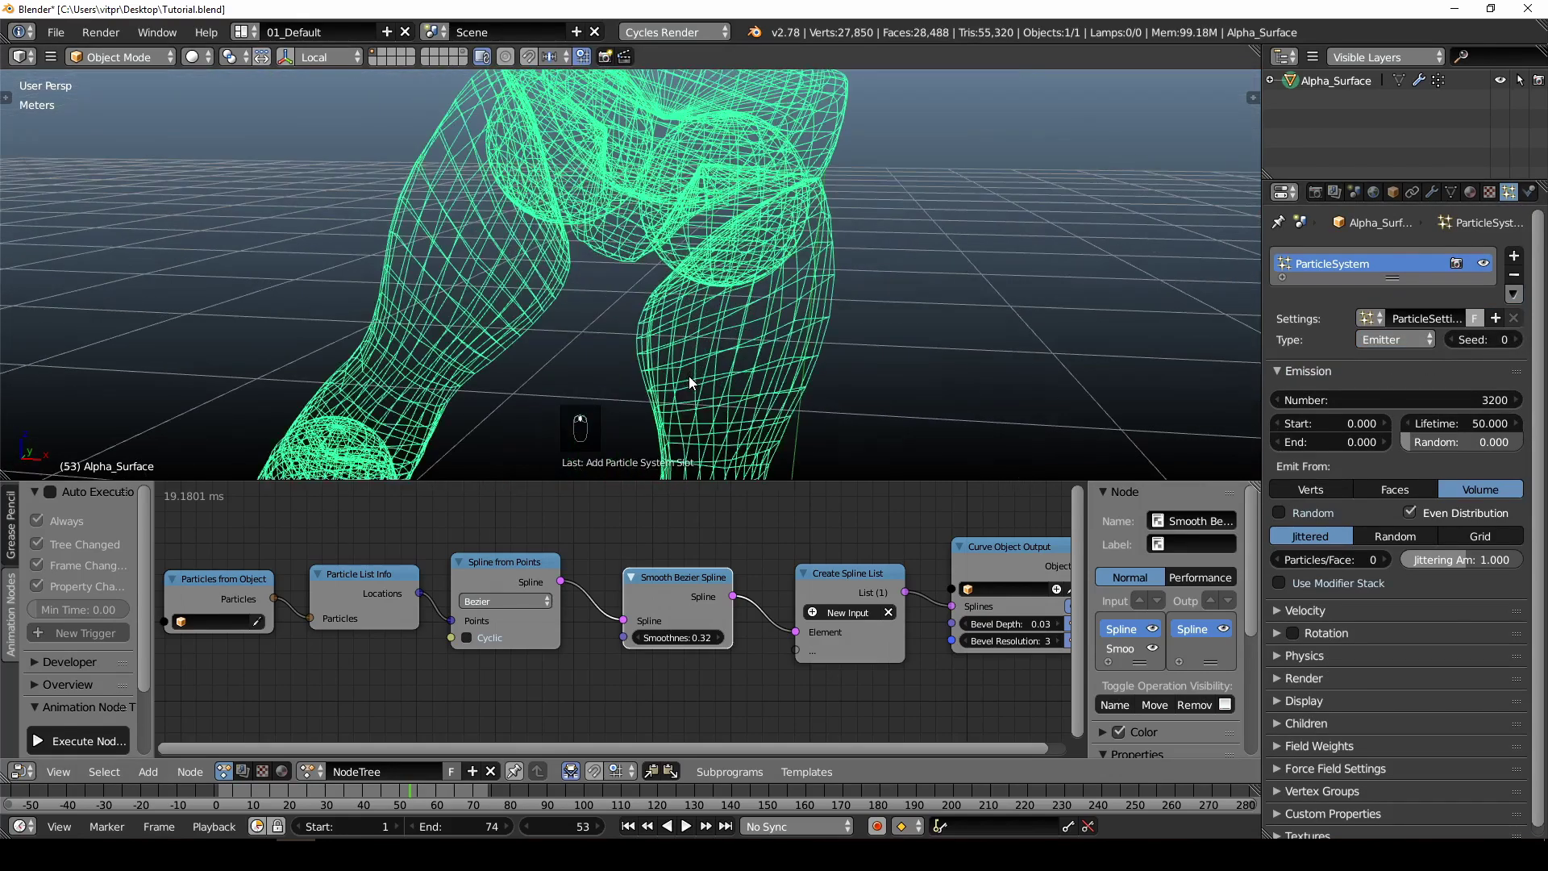
- Set the particle Lifetime to 100000 and rewind the animation to the first frame
{"action": "left_click", "coordinate": [1466, 423]}
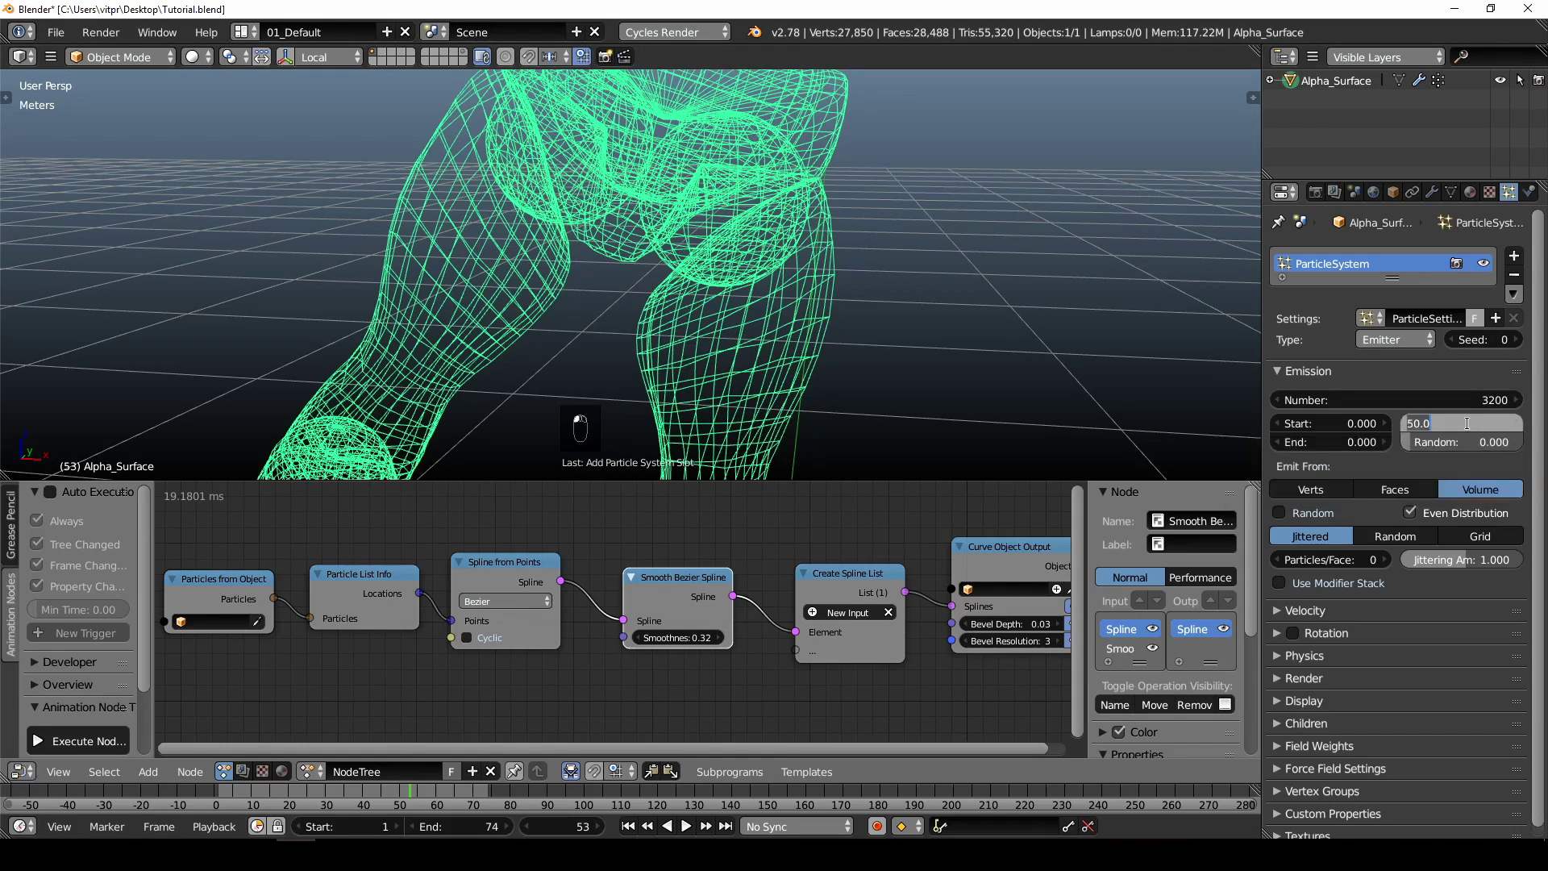
{"action": "type", "text": "100"}
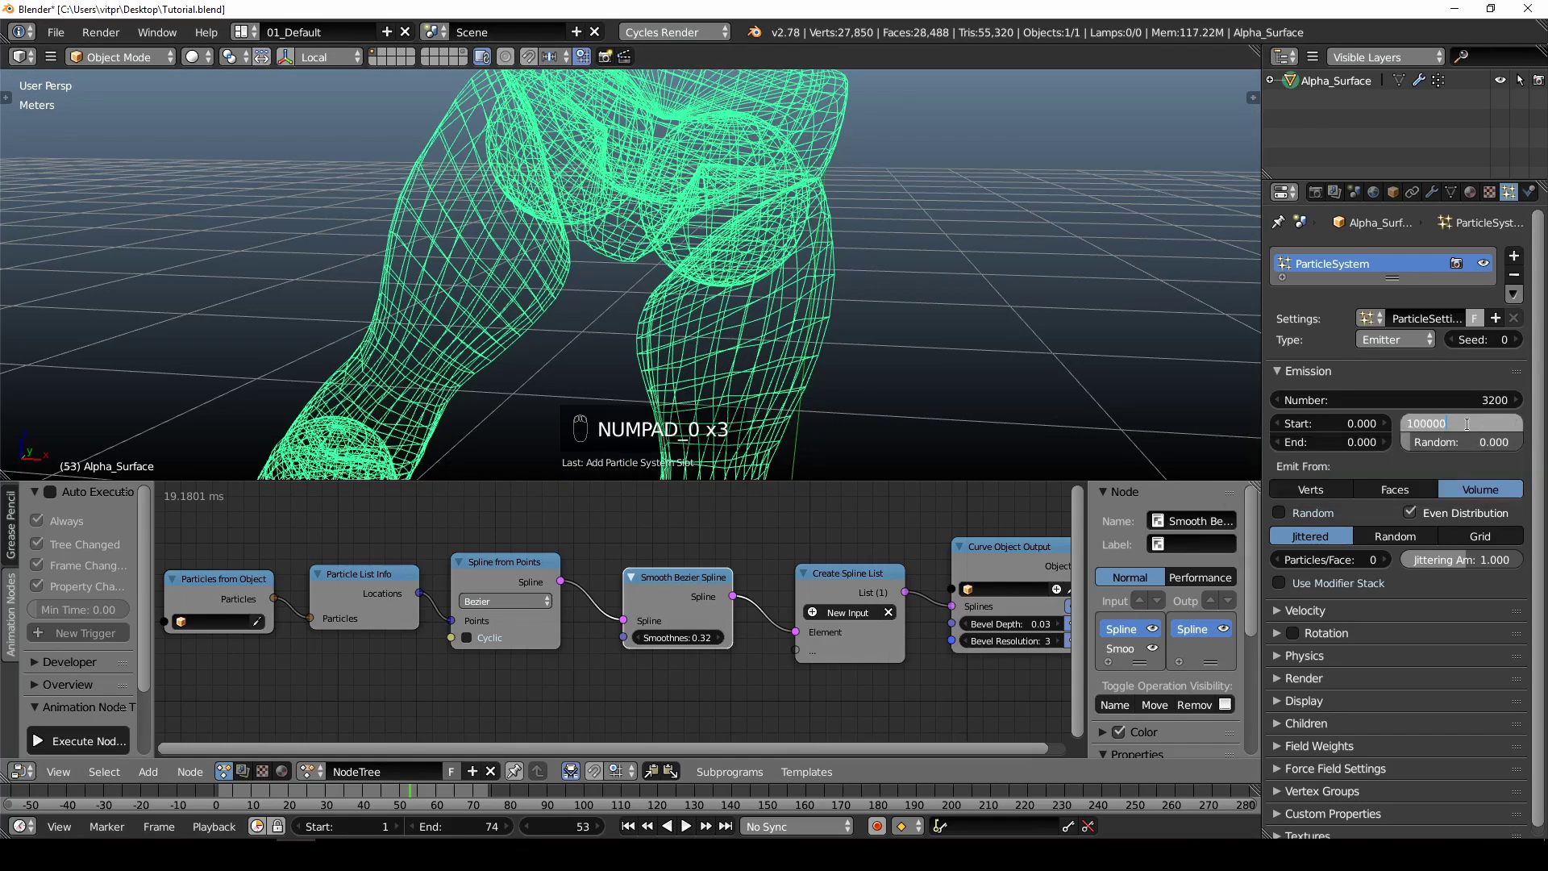
{"action": "type", "text": "000"}
{"action": "key", "text": "Return"}
{"action": "middle_click_drag", "start_coordinate": [688, 380], "coordinate": [708, 316]}
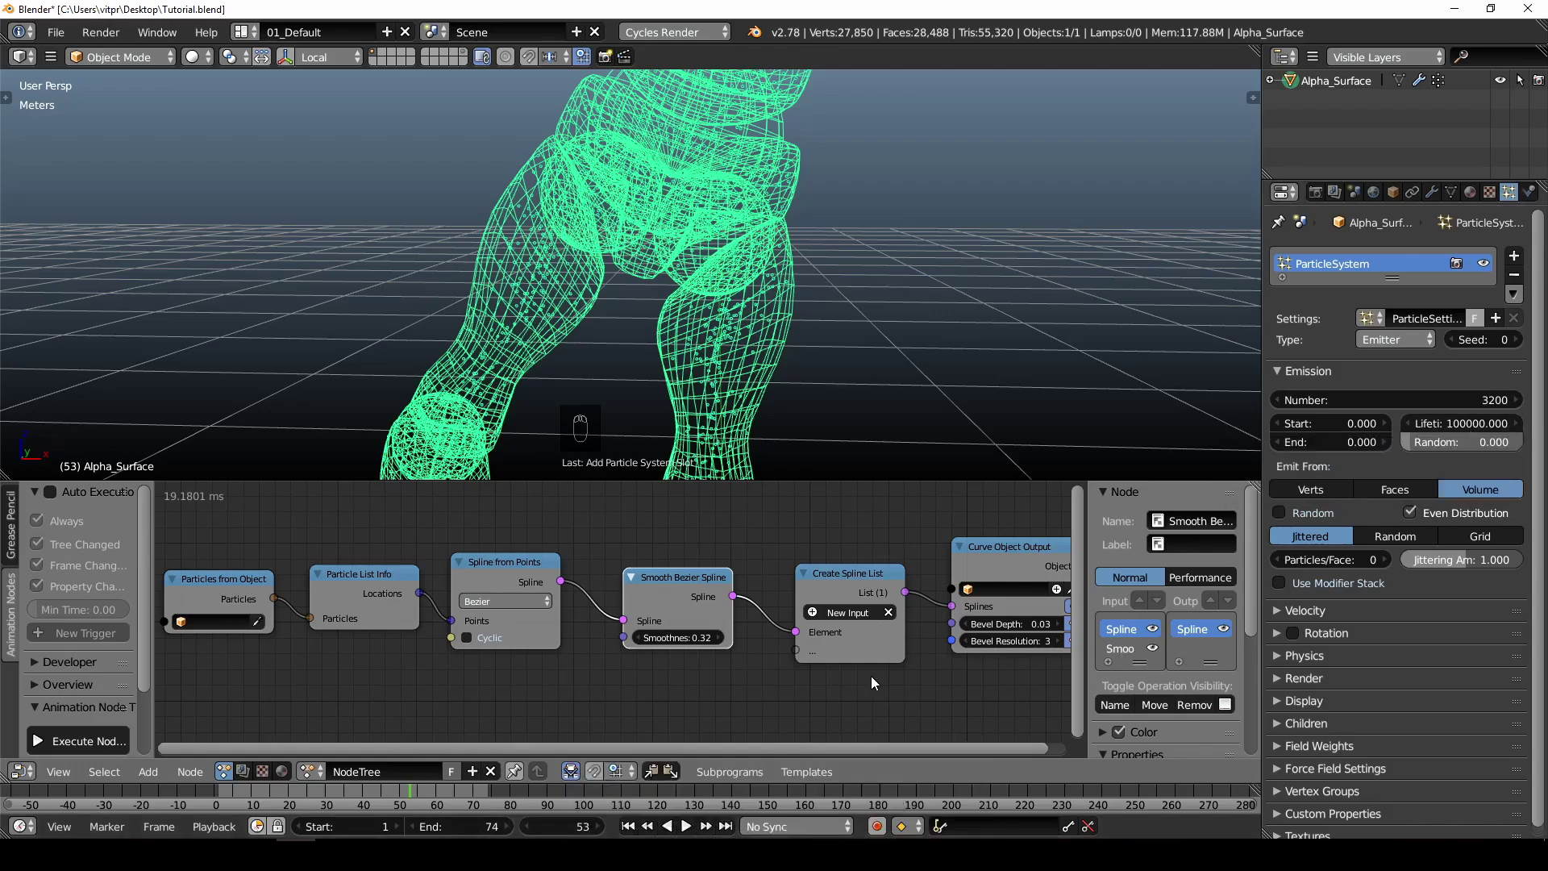
{"action": "left_click", "coordinate": [628, 827]}
- Orbit toward the character's legs and start playing the dance animation
{"action": "middle_click_drag", "start_coordinate": [786, 379], "coordinate": [736, 323]}
{"action": "scroll", "coordinate": [826, 271], "scroll_direction": "up", "scroll_amount": 3}
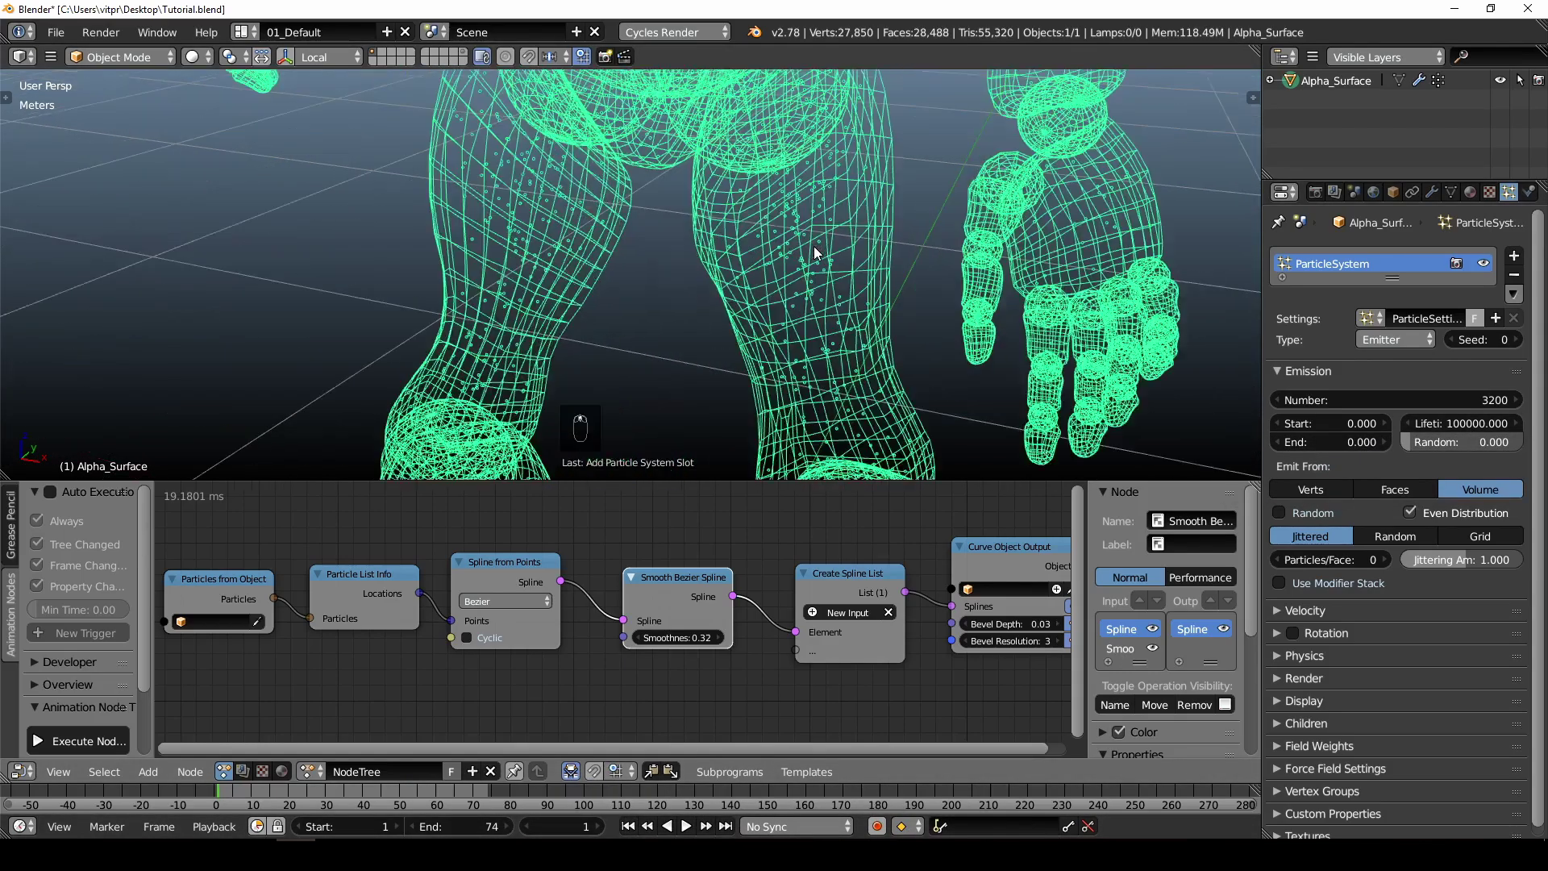
{"action": "scroll", "coordinate": [818, 244], "scroll_direction": "down", "scroll_amount": 4}
{"action": "scroll", "coordinate": [802, 255], "scroll_direction": "up", "scroll_amount": 1}
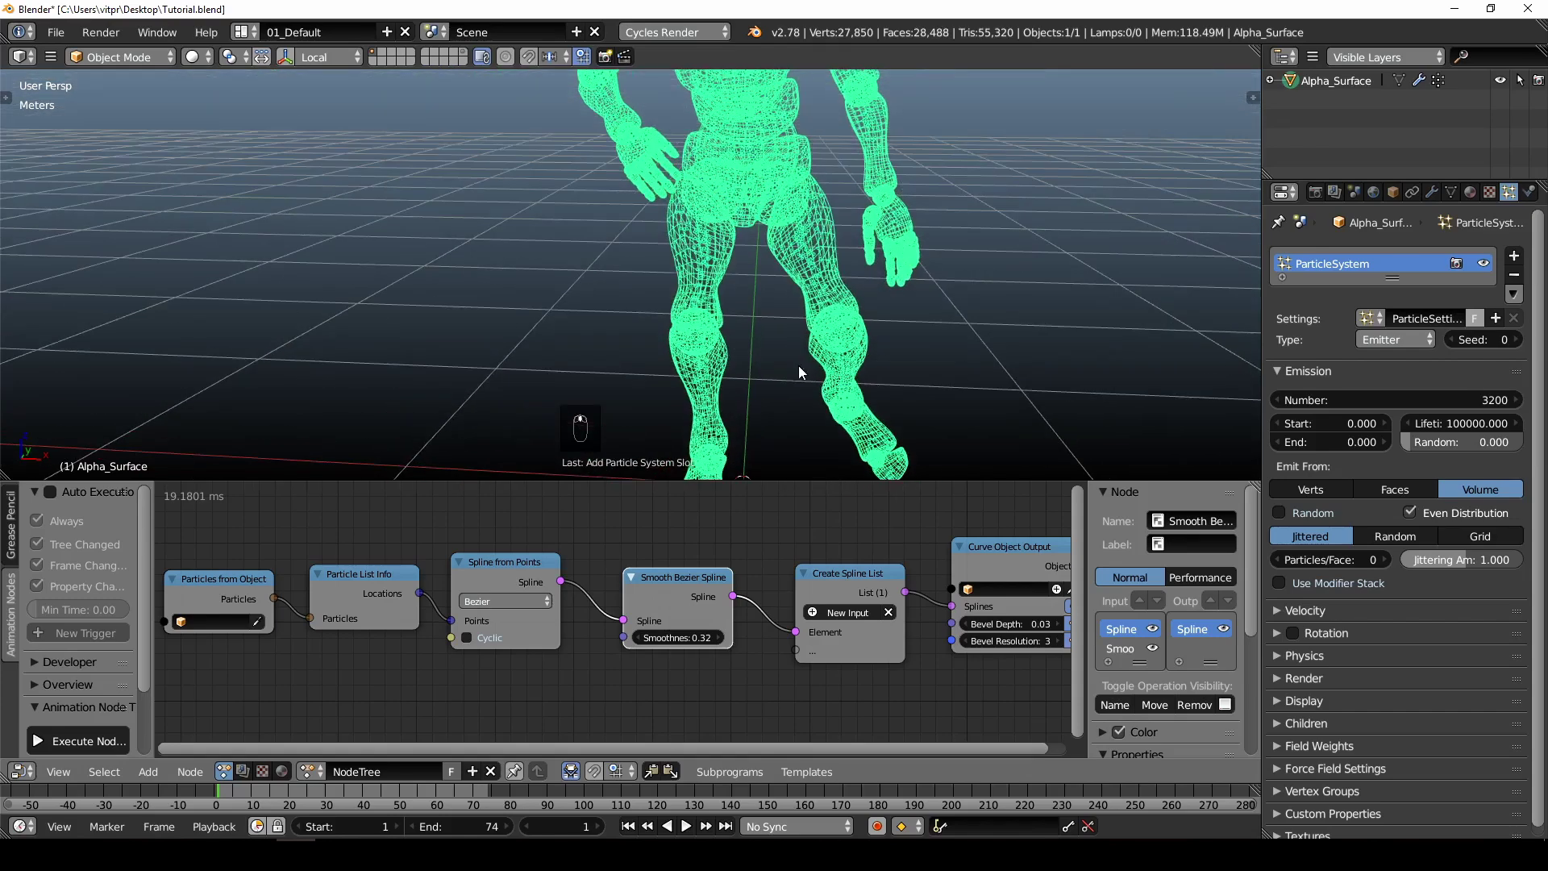
{"action": "scroll", "coordinate": [796, 366], "scroll_direction": "down", "scroll_amount": 3}
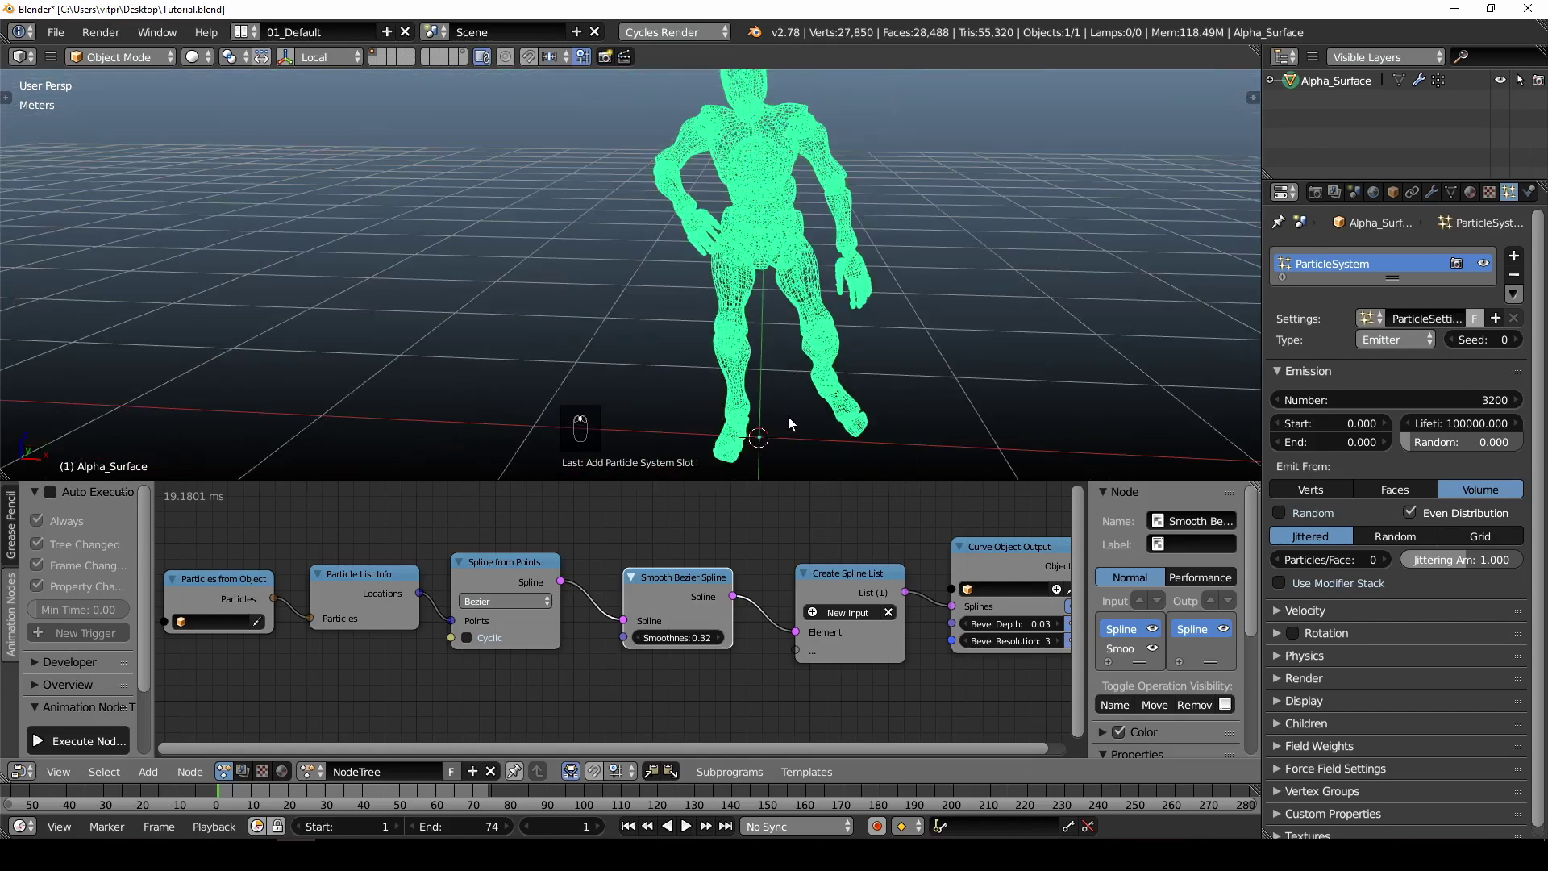
{"action": "left_click", "coordinate": [686, 826]}
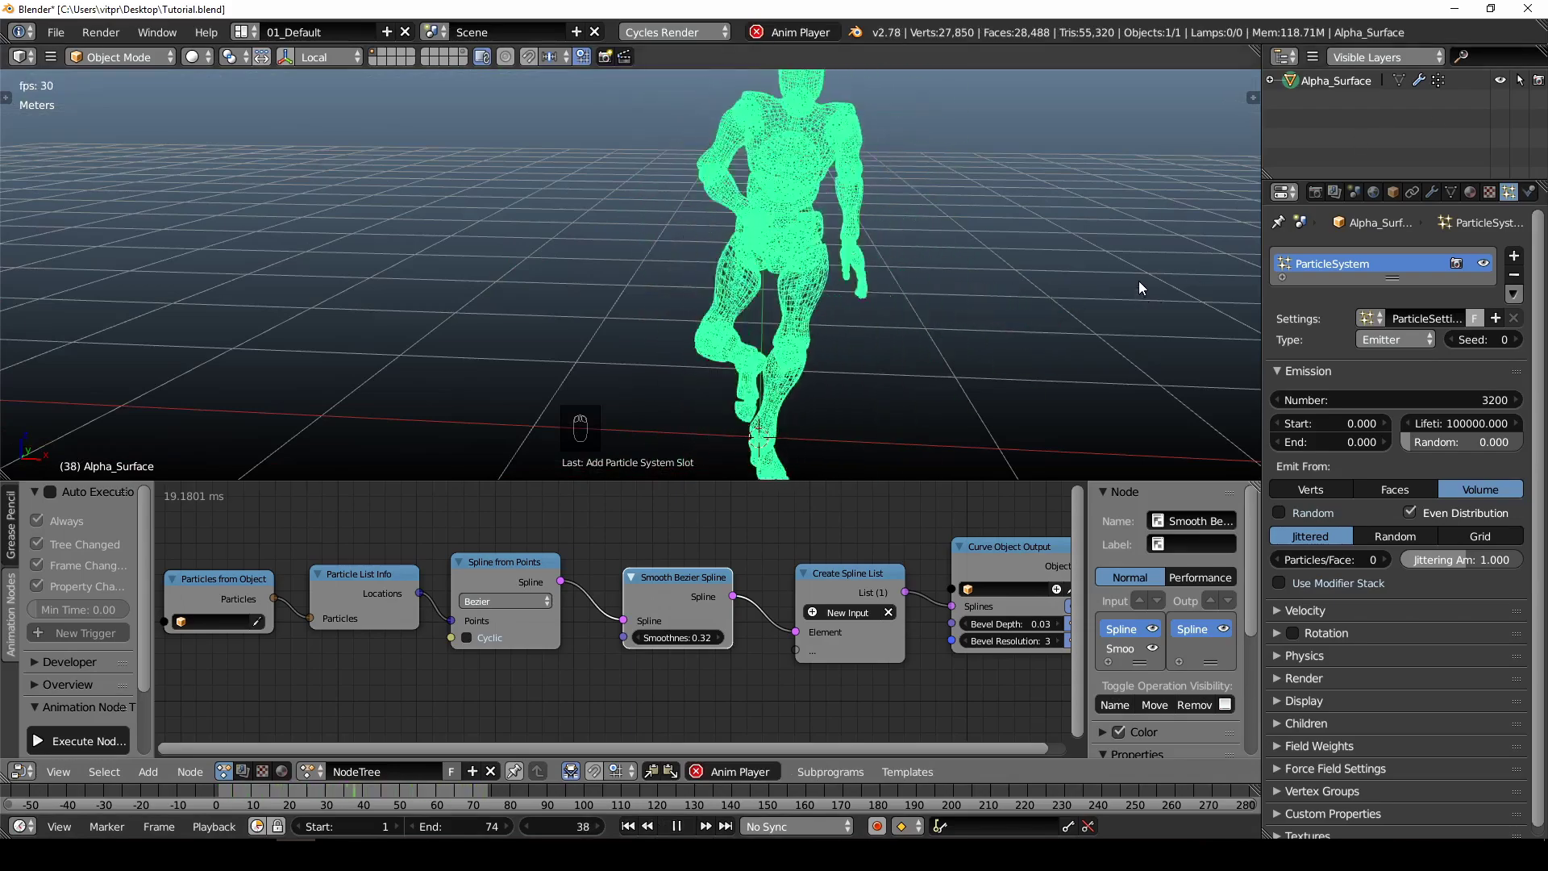
- Toggle Only Render on and off in the display settings, then stop playback at frame 1
{"action": "key", "text": "n"}
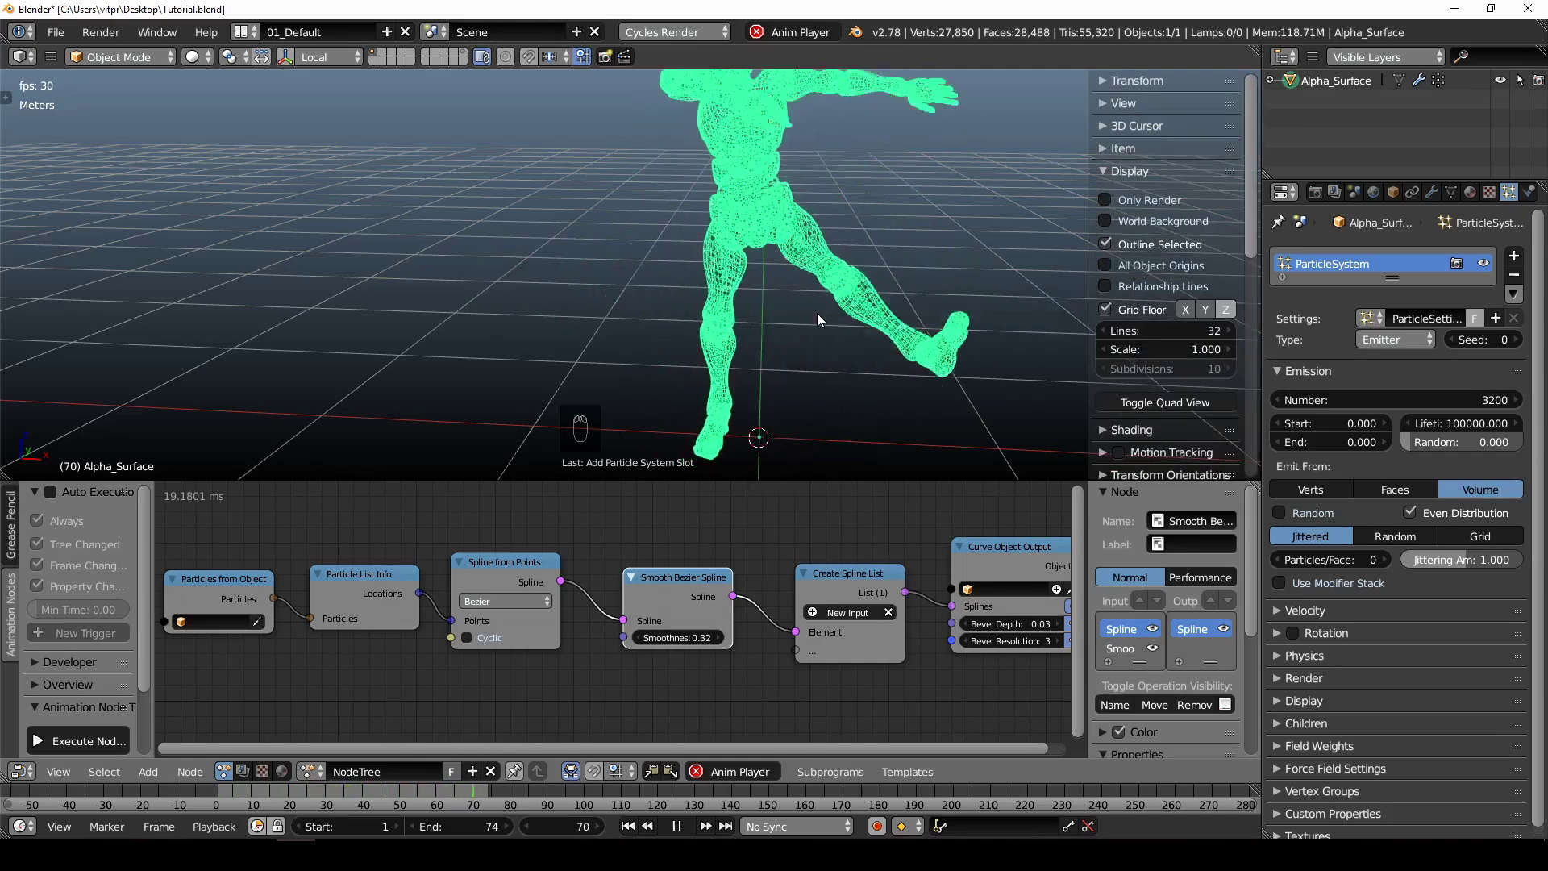
{"action": "left_click", "coordinate": [1105, 200]}
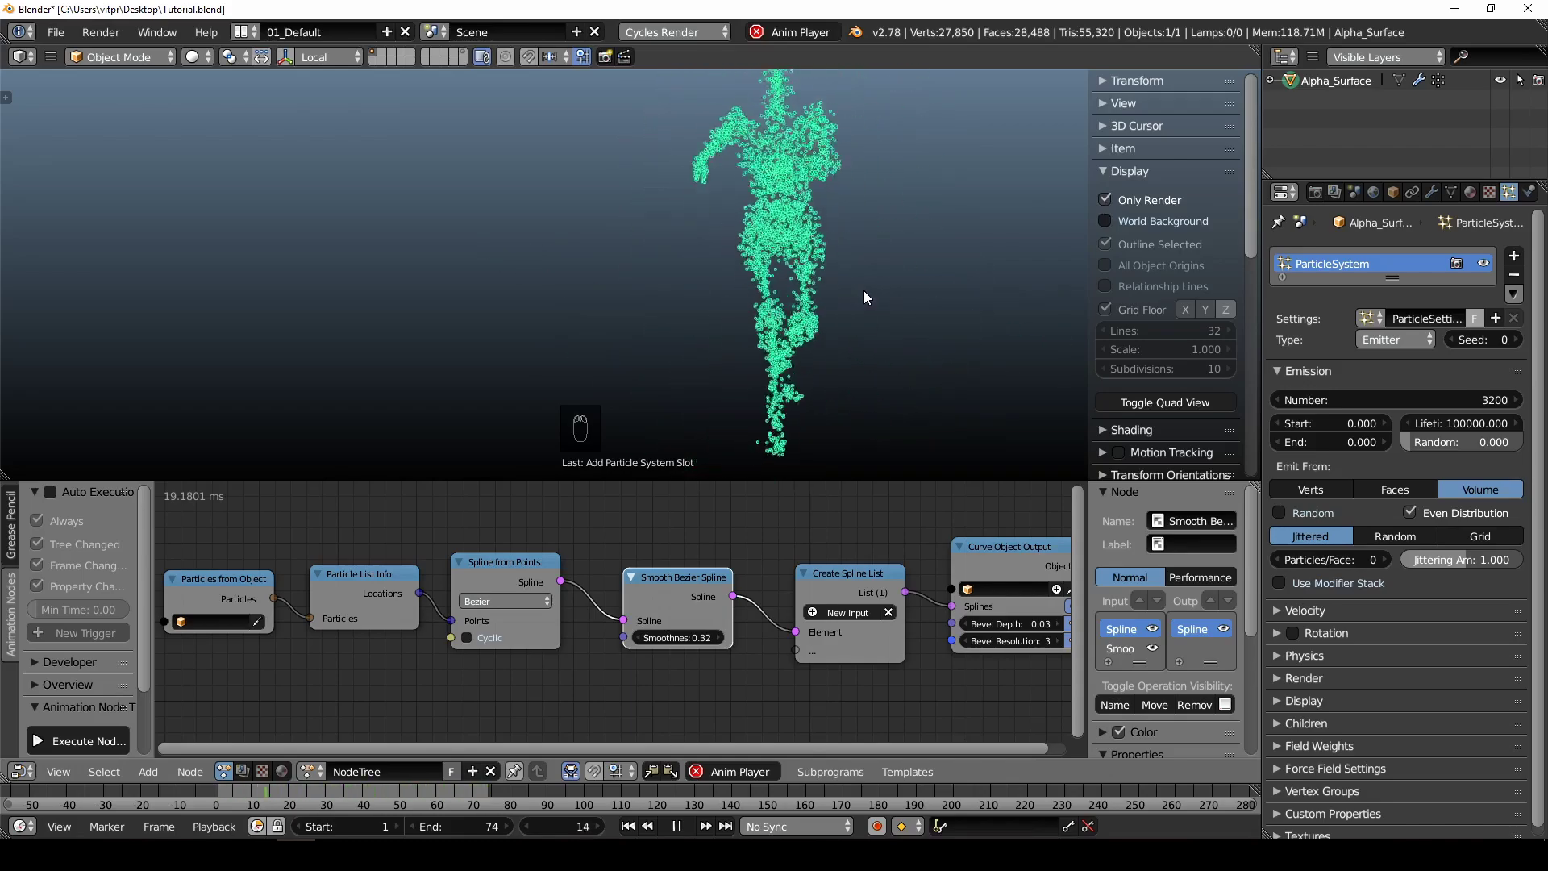
{"action": "left_click", "coordinate": [1104, 200]}
{"action": "left_click", "coordinate": [1101, 170]}
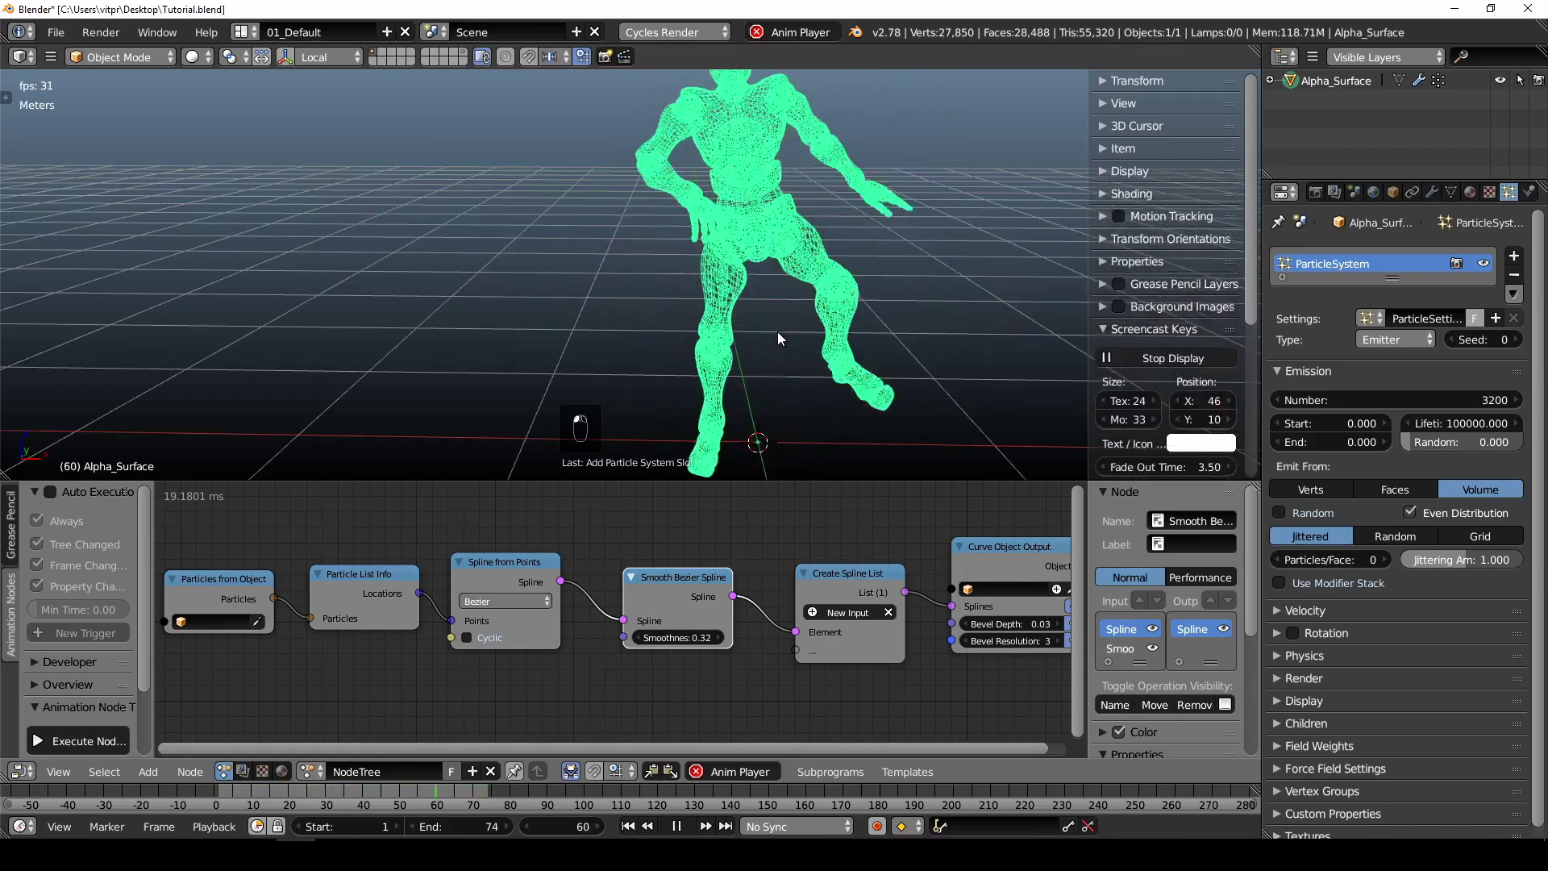
{"action": "key", "text": "z"}
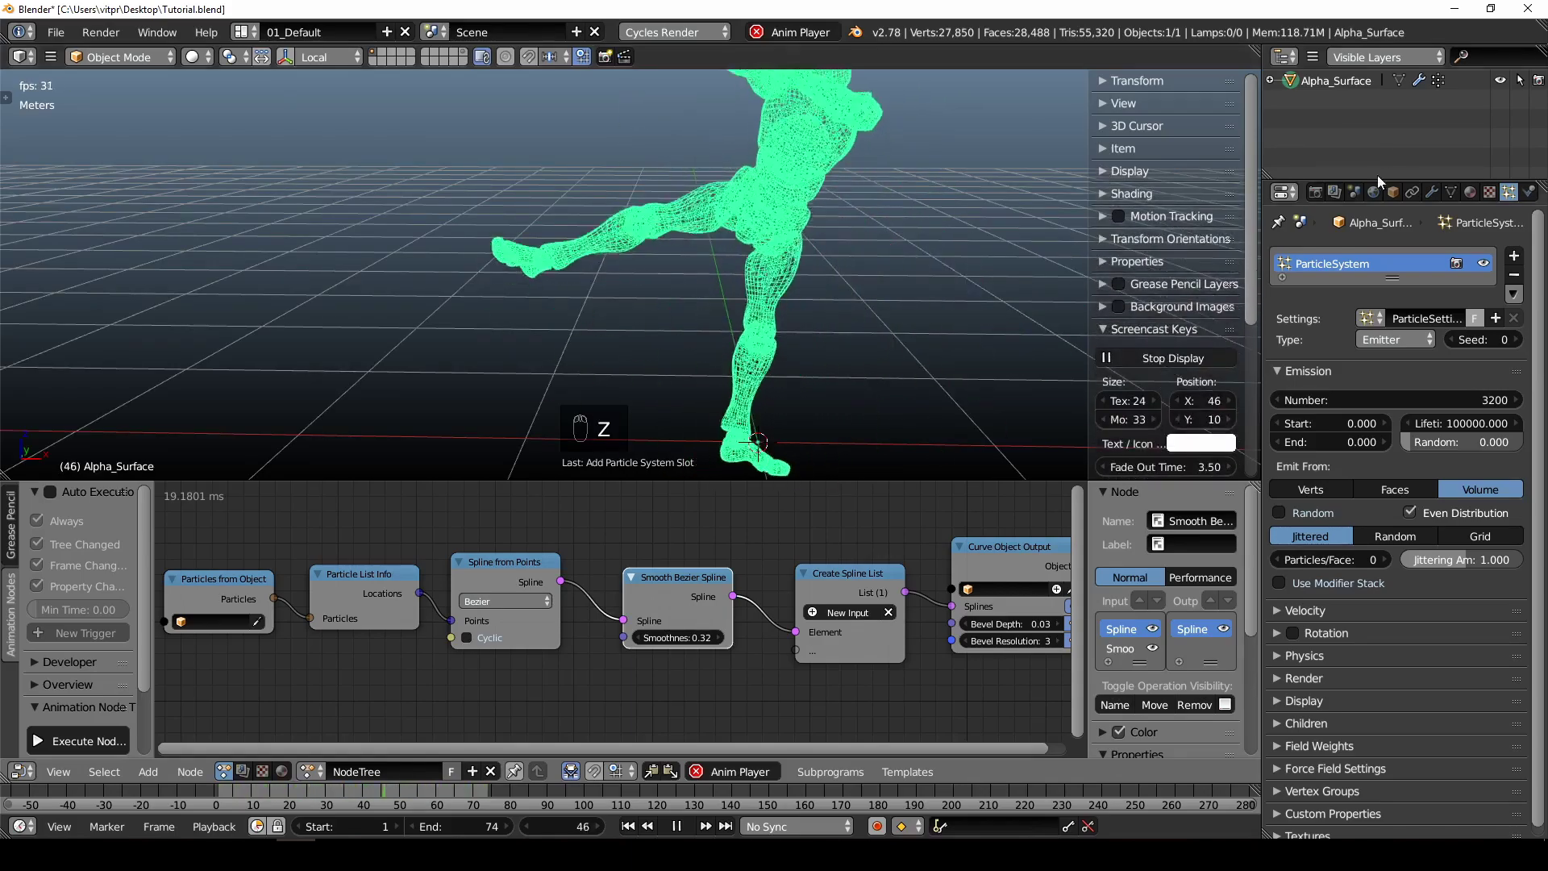
{"action": "key", "text": "Escape"}
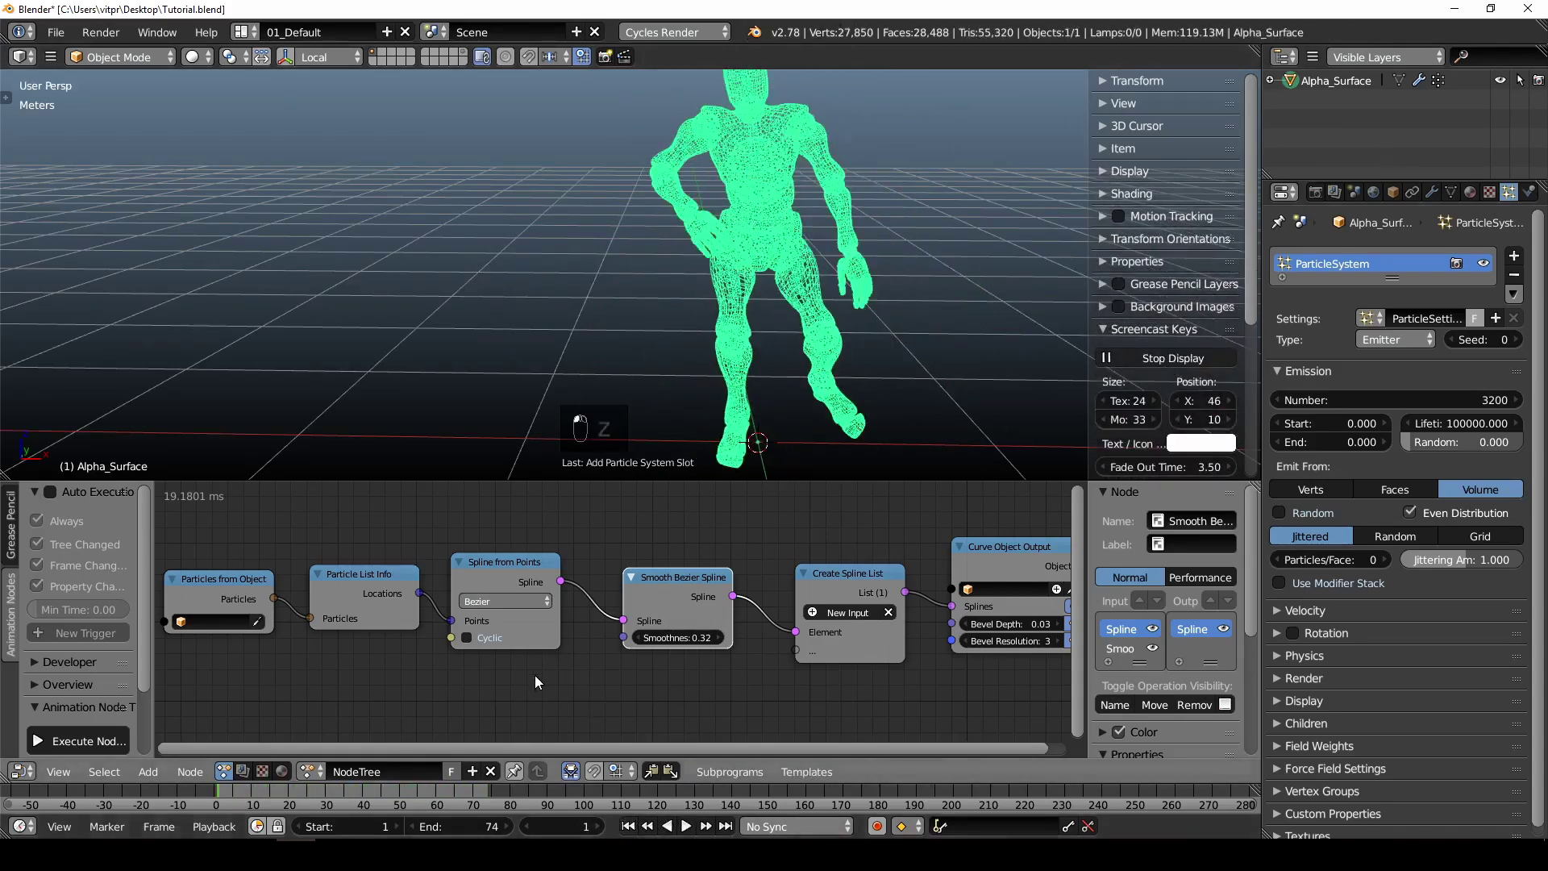
- Set the Particles from Object node's source object to Alpha_Surface
{"action": "middle_click_drag", "start_coordinate": [510, 682], "coordinate": [653, 659]}
{"action": "left_click", "coordinate": [361, 604]}
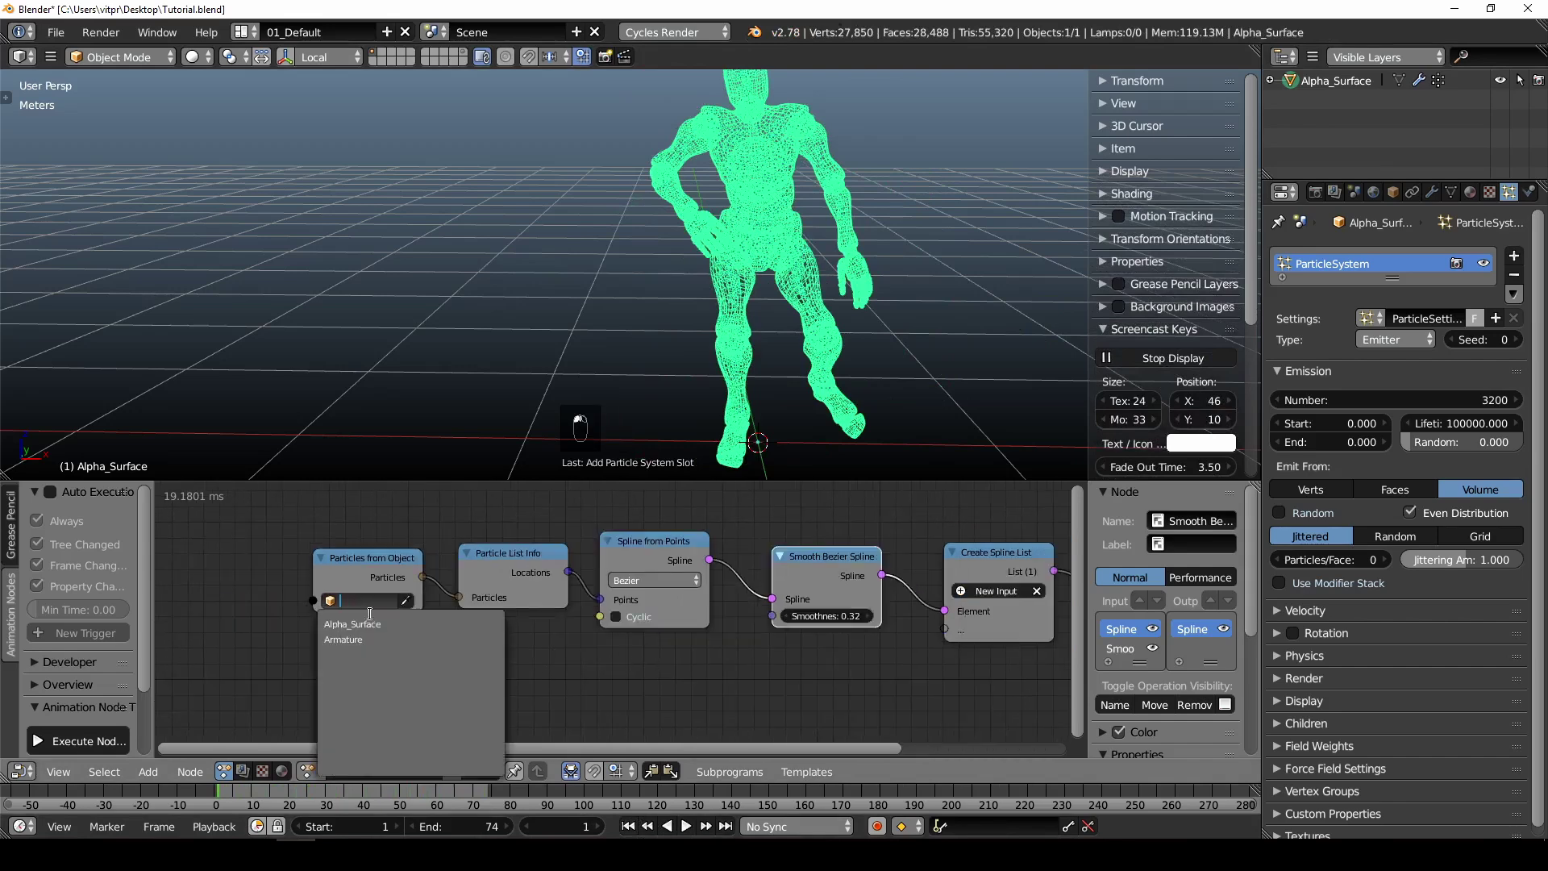
{"action": "left_click", "coordinate": [373, 630]}
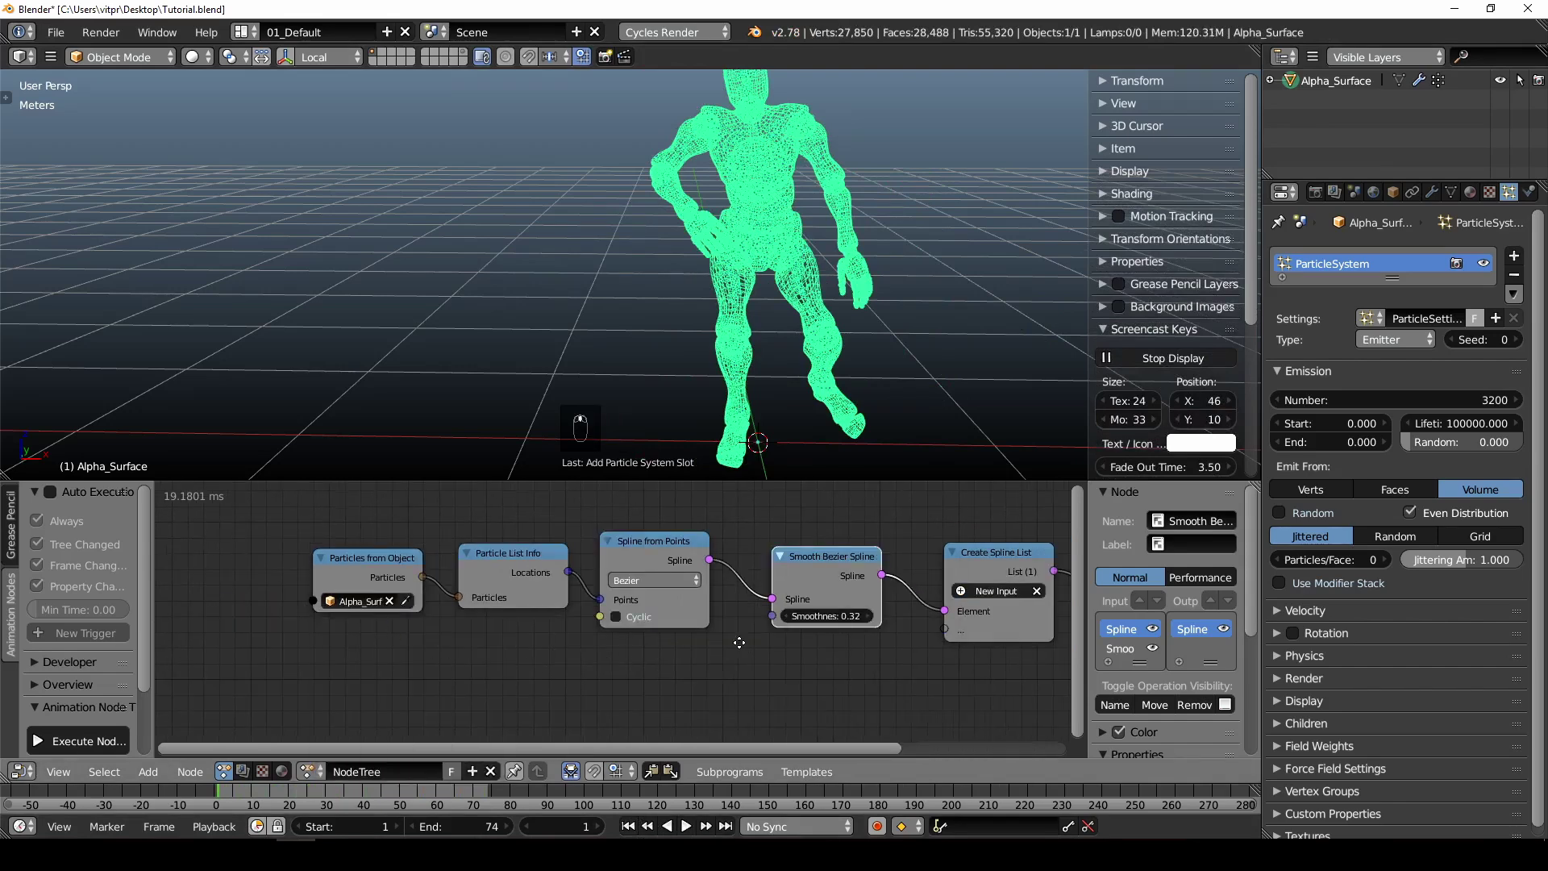
{"action": "key", "text": "Home"}
- Hide Alpha_Surface in the viewport and frame the whole node tree
{"action": "scroll", "coordinate": [886, 613], "scroll_direction": "right", "scroll_amount": 3, "text": "ctrl"}
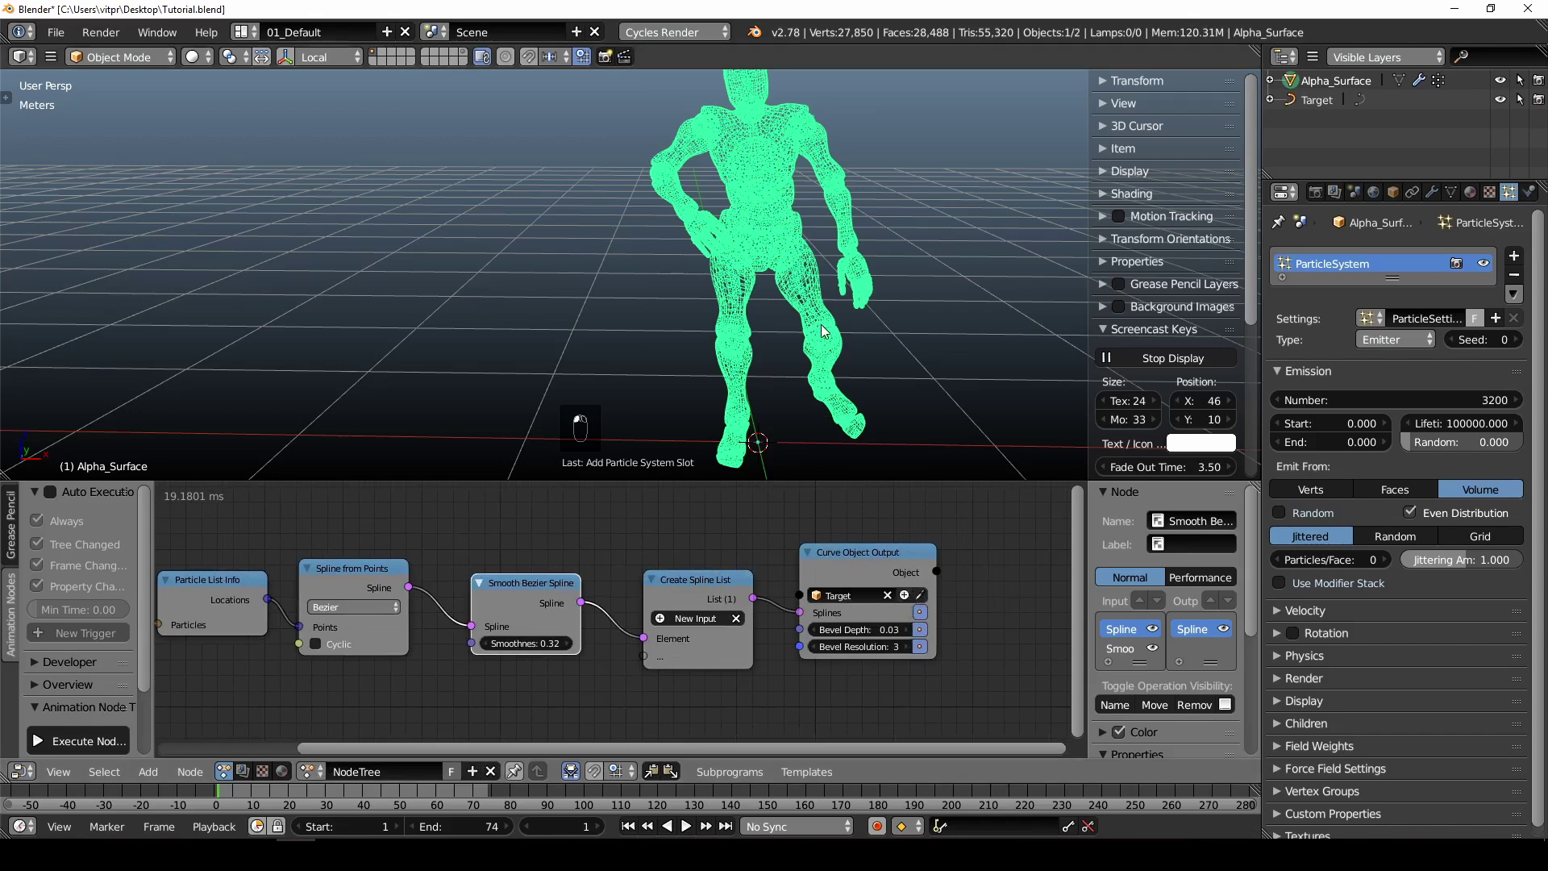
{"action": "scroll", "coordinate": [807, 331], "scroll_direction": "up", "scroll_amount": 5}
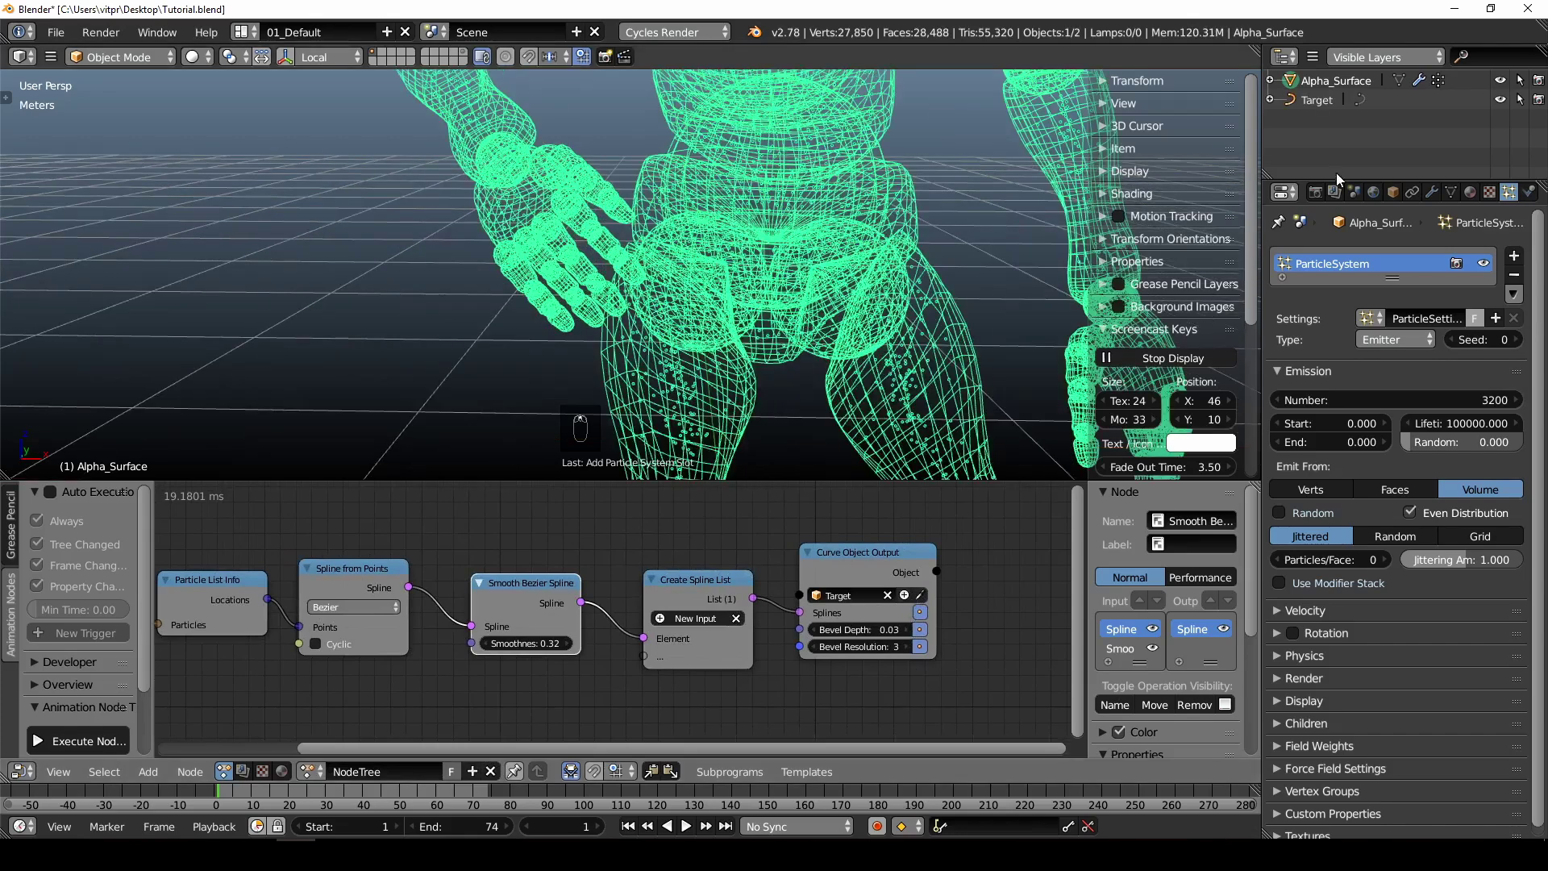
{"action": "left_click", "coordinate": [1501, 81]}
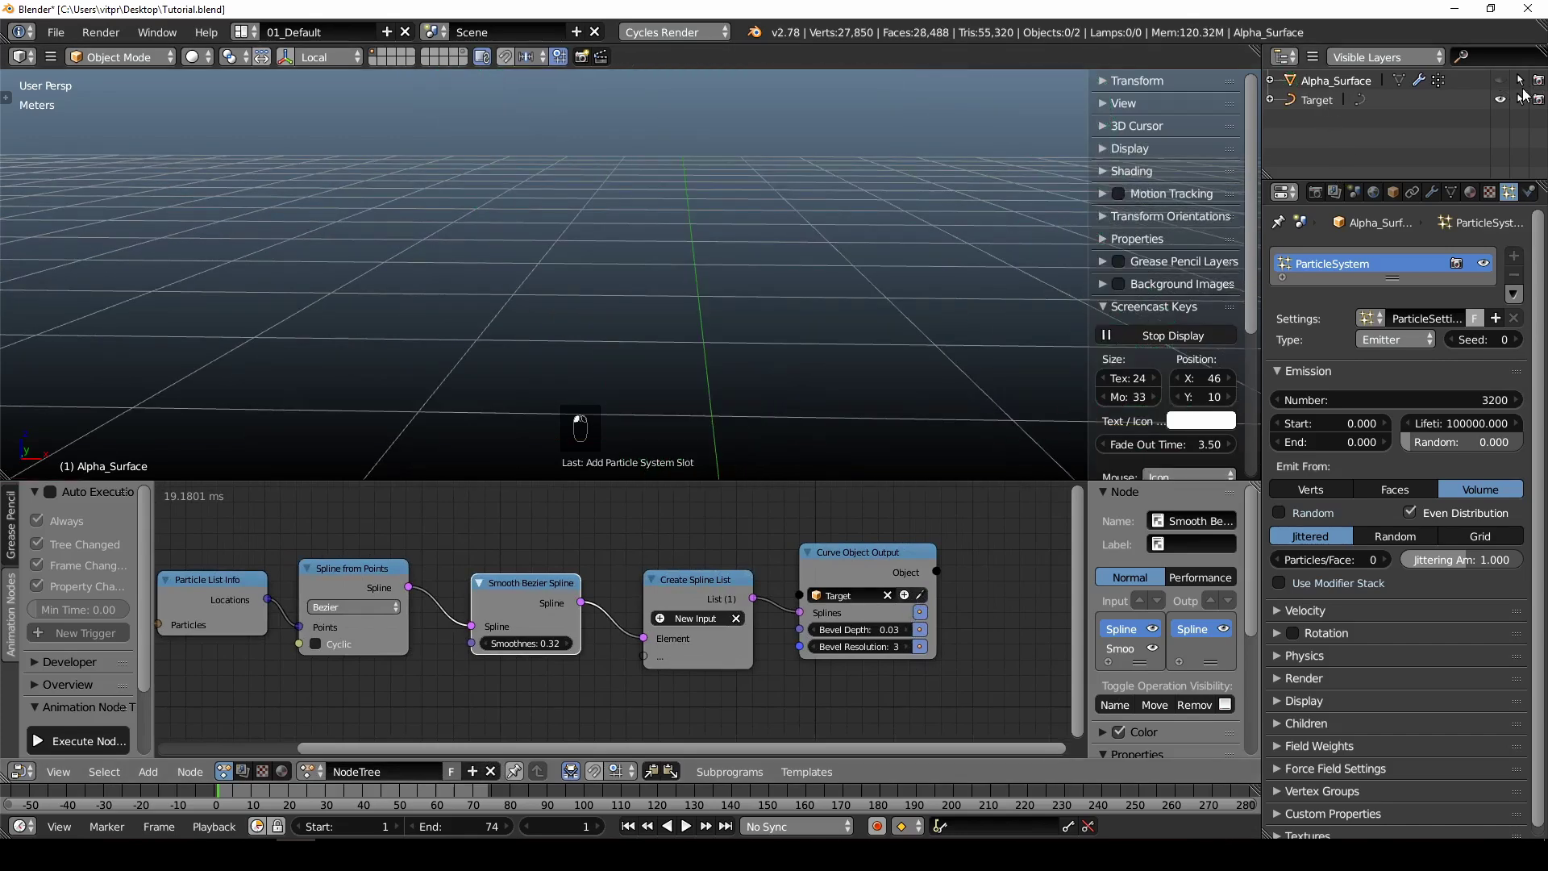
{"action": "key", "text": "Home"}
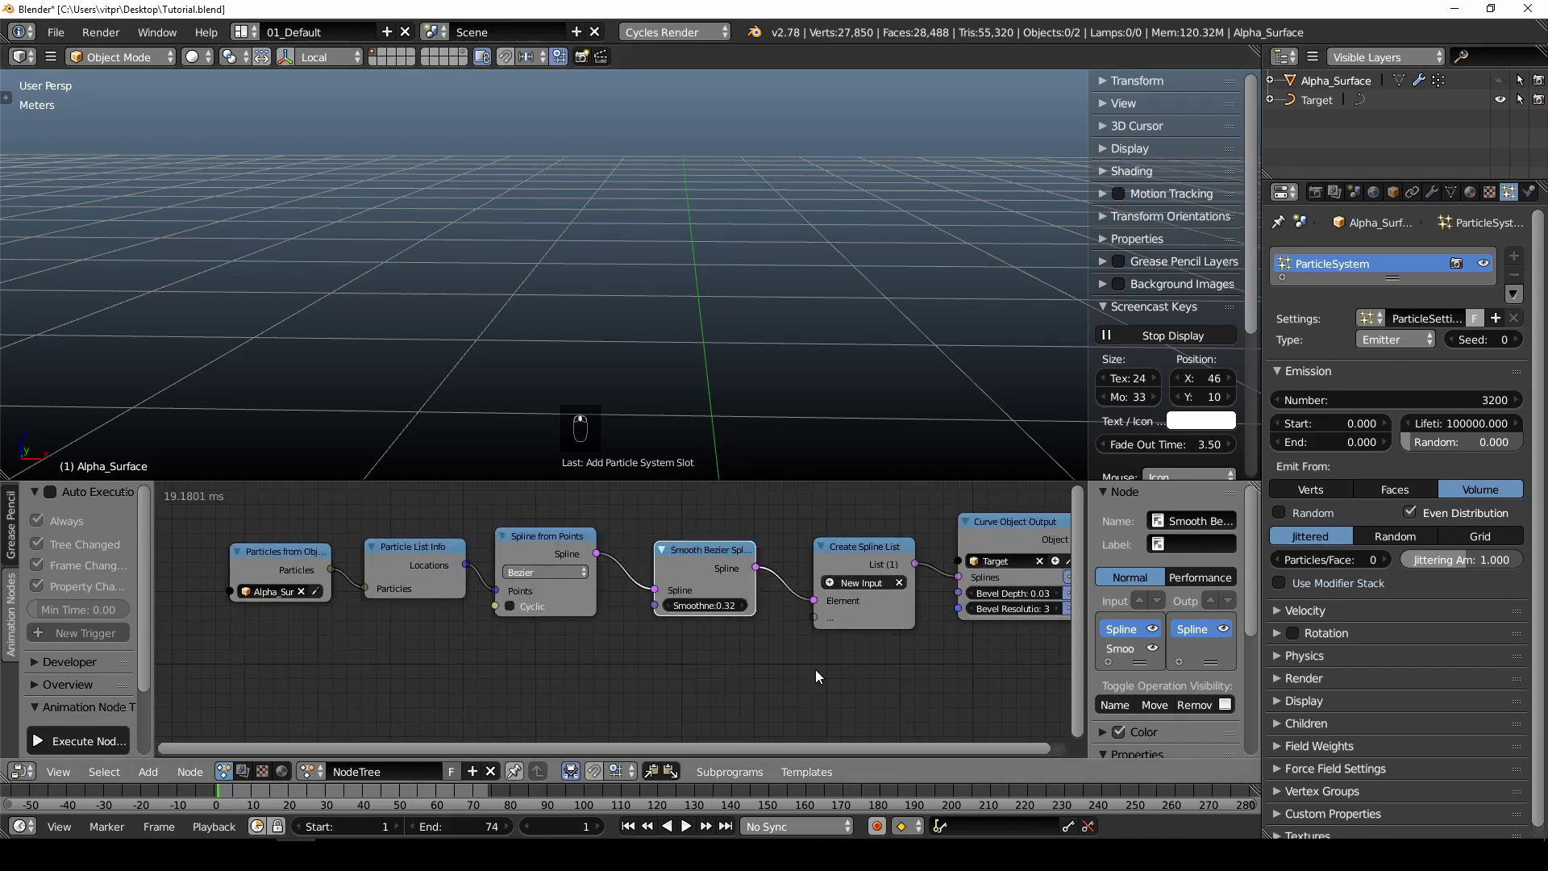
{"action": "middle_click_drag", "start_coordinate": [819, 665], "coordinate": [670, 660], "text": "ctrl"}
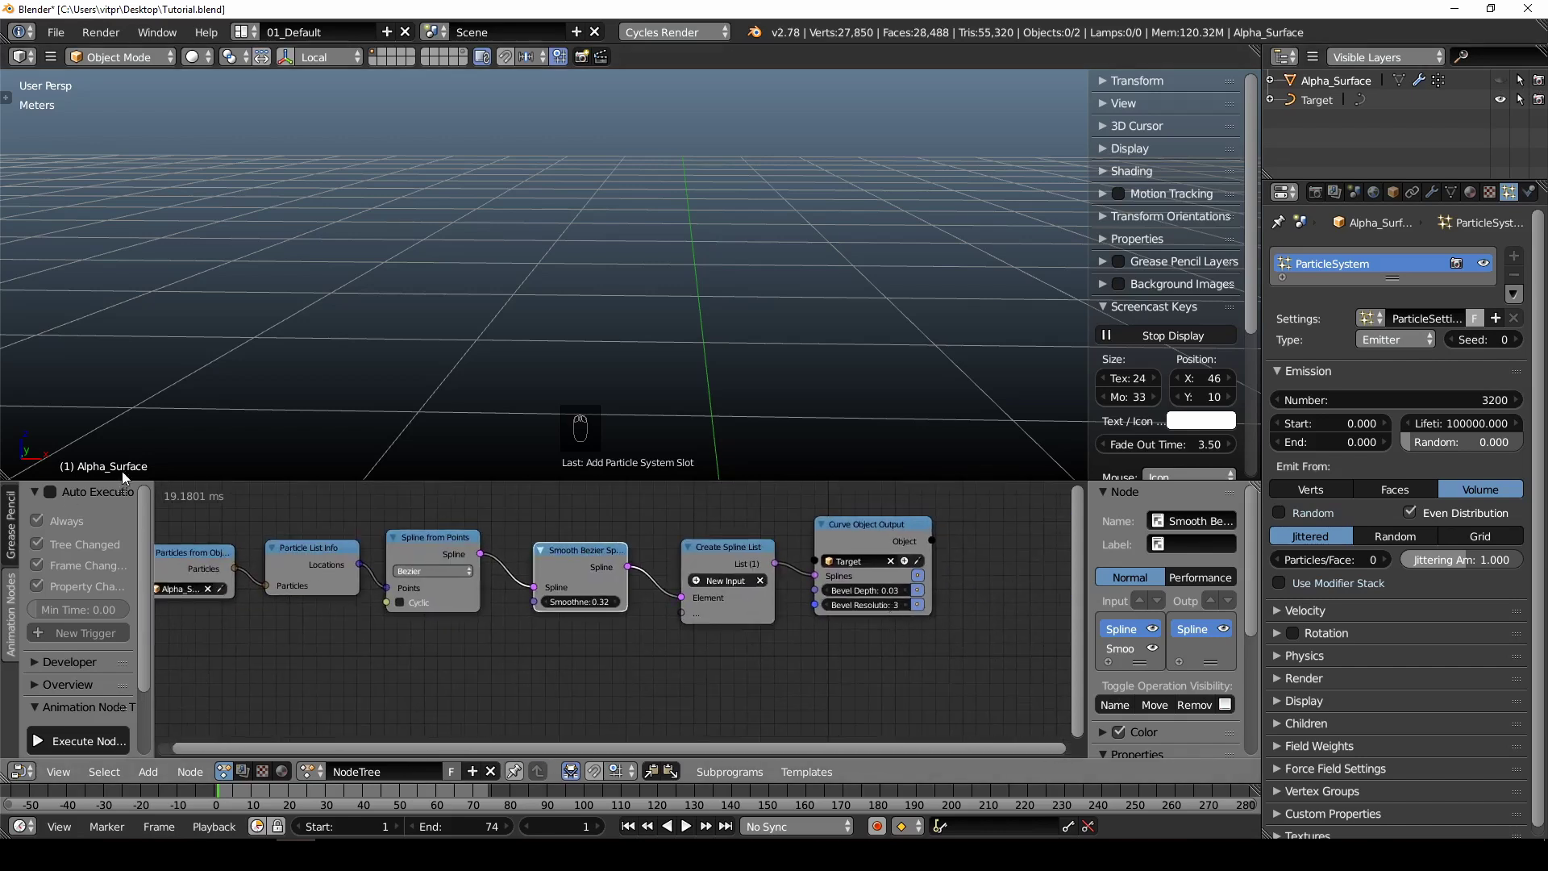
- Enable Auto Execution and set the Curve Object Output bevel depth to 0.01
{"action": "left_click", "coordinate": [50, 494]}
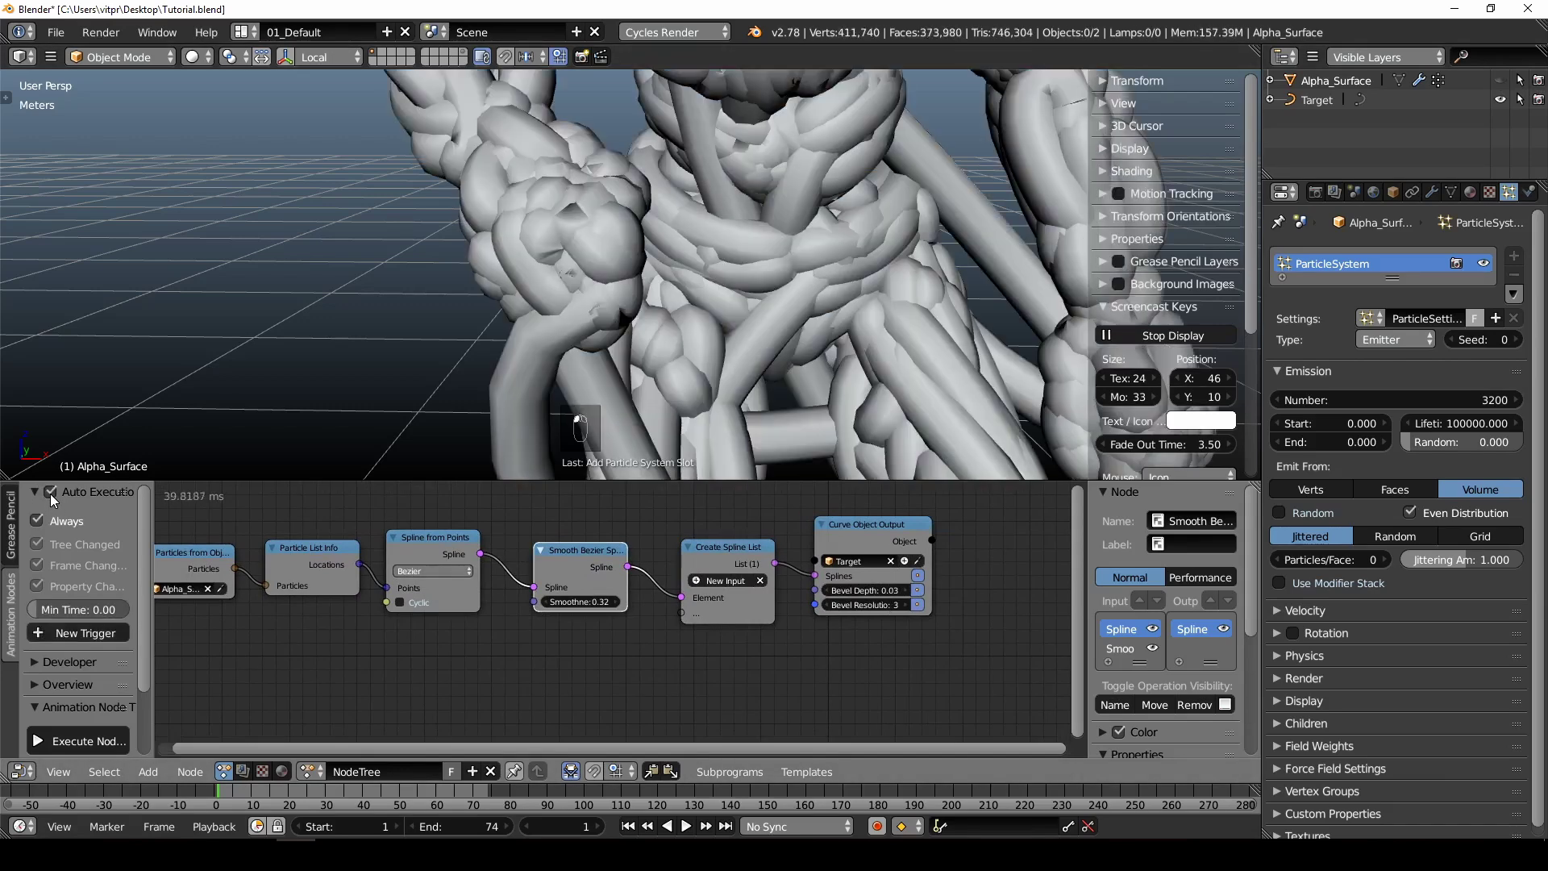
{"action": "scroll", "coordinate": [762, 292], "scroll_direction": "up", "scroll_amount": 6}
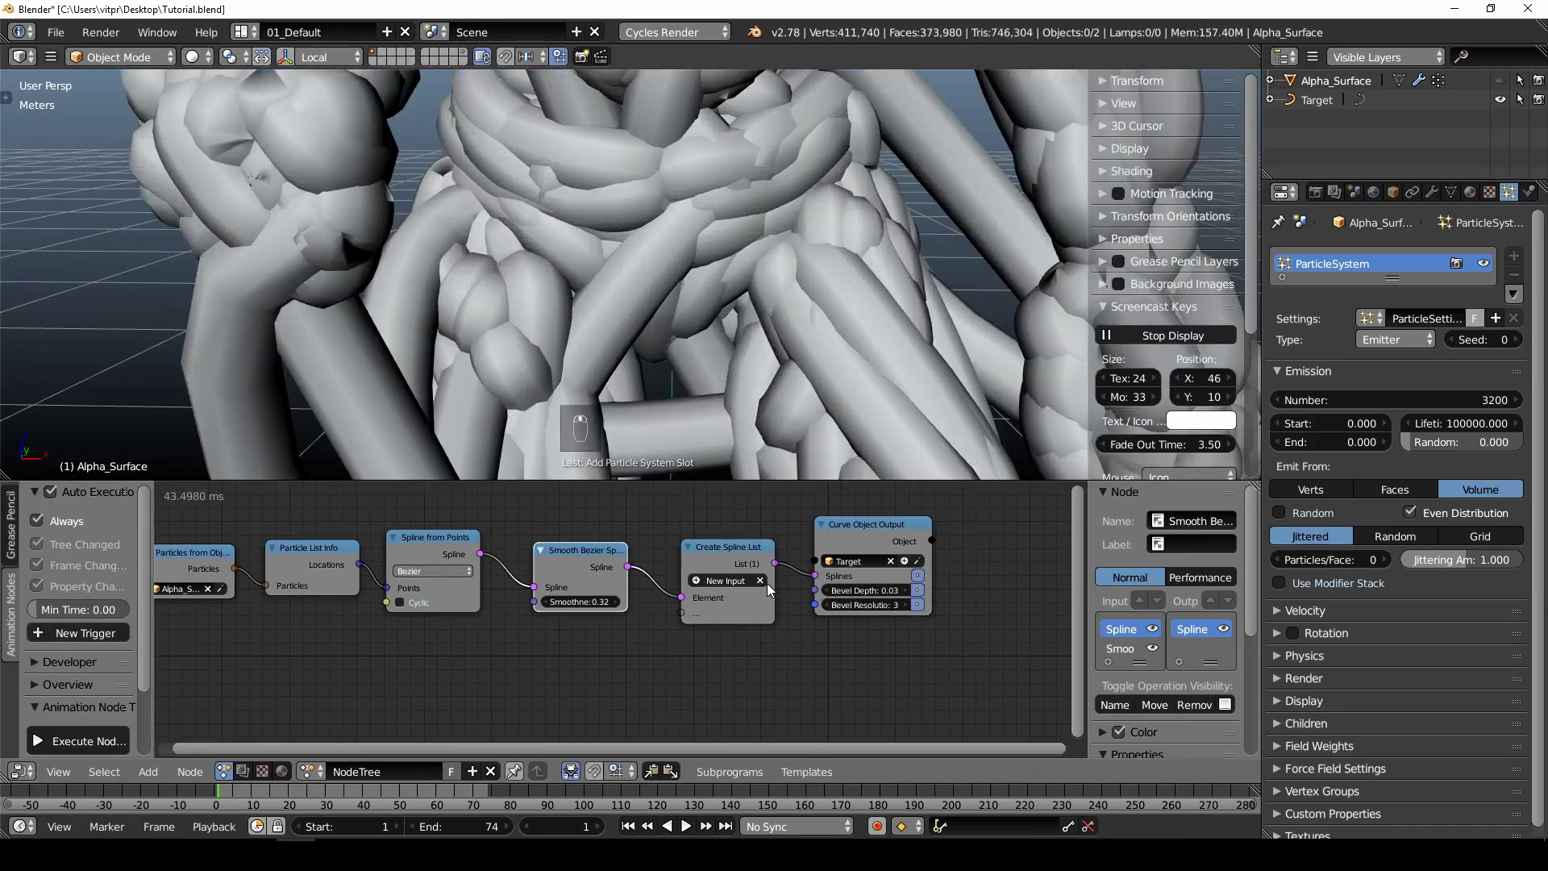
{"action": "scroll", "coordinate": [887, 593], "scroll_direction": "up", "scroll_amount": 2}
{"action": "left_click", "coordinate": [883, 588]}
{"action": "type", "text": ".01"}
{"action": "key", "text": "Return"}
{"action": "scroll", "coordinate": [631, 312], "scroll_direction": "down", "scroll_amount": 5}
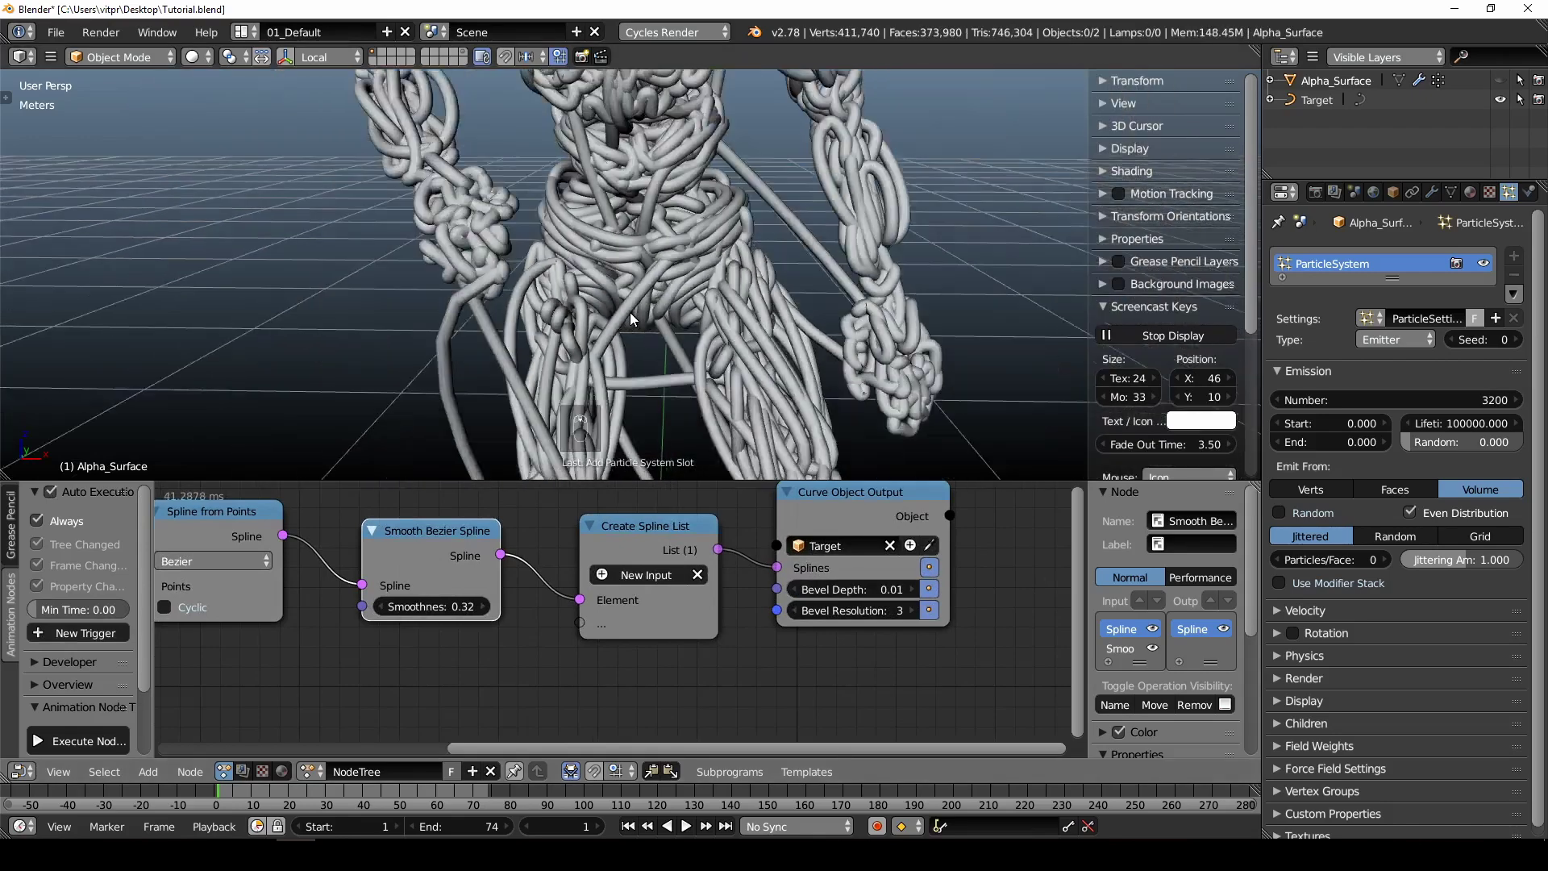
{"action": "scroll", "coordinate": [631, 312], "scroll_direction": "down", "scroll_amount": 3}
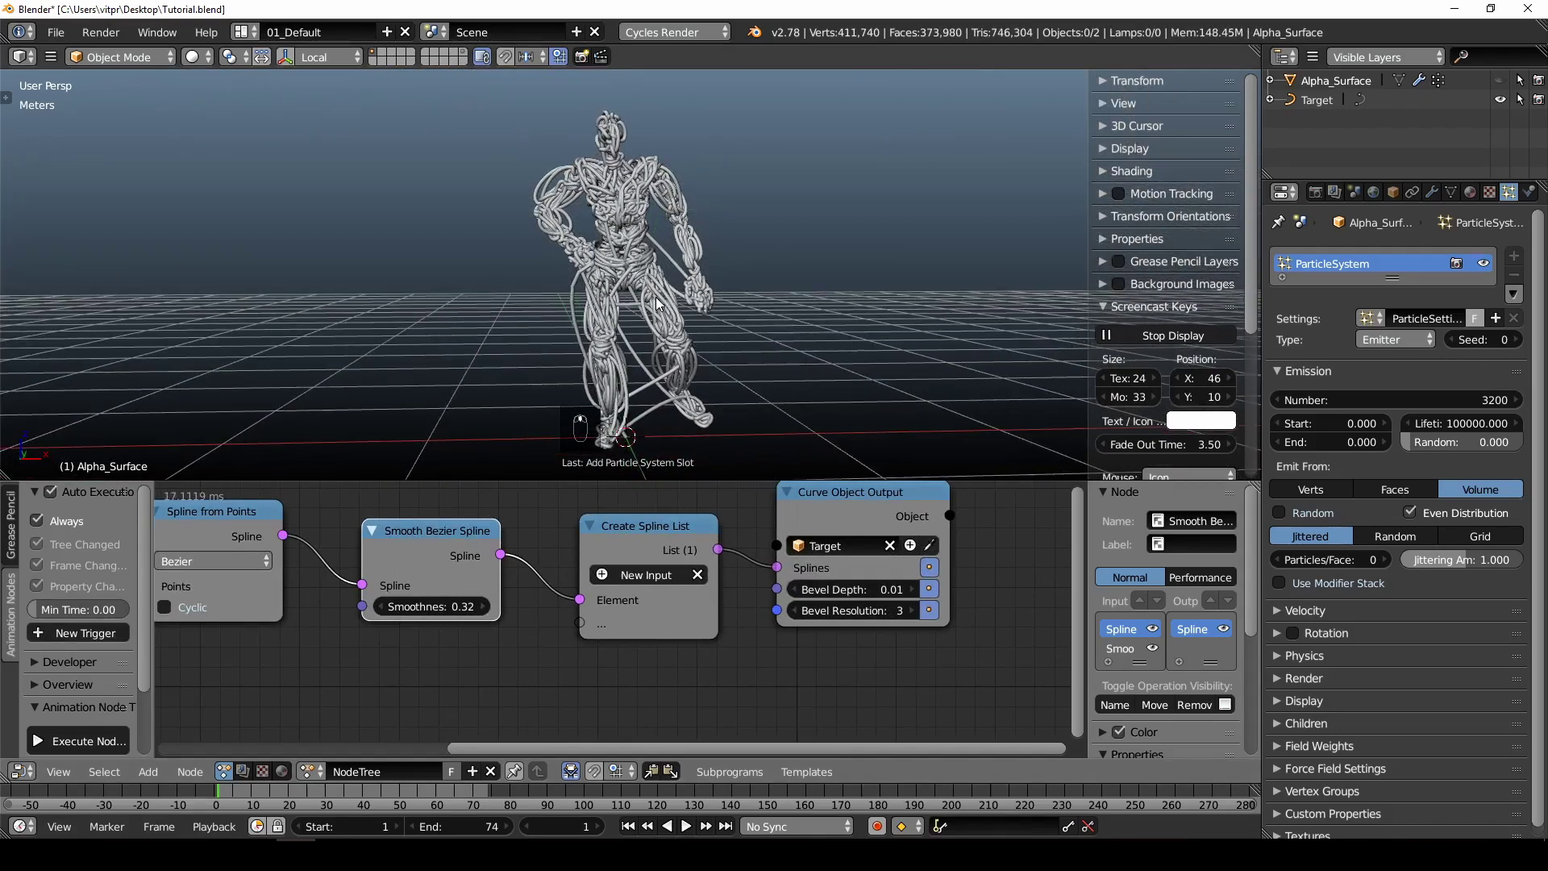
- Orbit around the tube-built figure to view it from several angles
{"action": "middle_click_drag", "start_coordinate": [635, 309], "coordinate": [557, 178]}
{"action": "scroll", "coordinate": [606, 228], "scroll_direction": "up", "scroll_amount": 4}
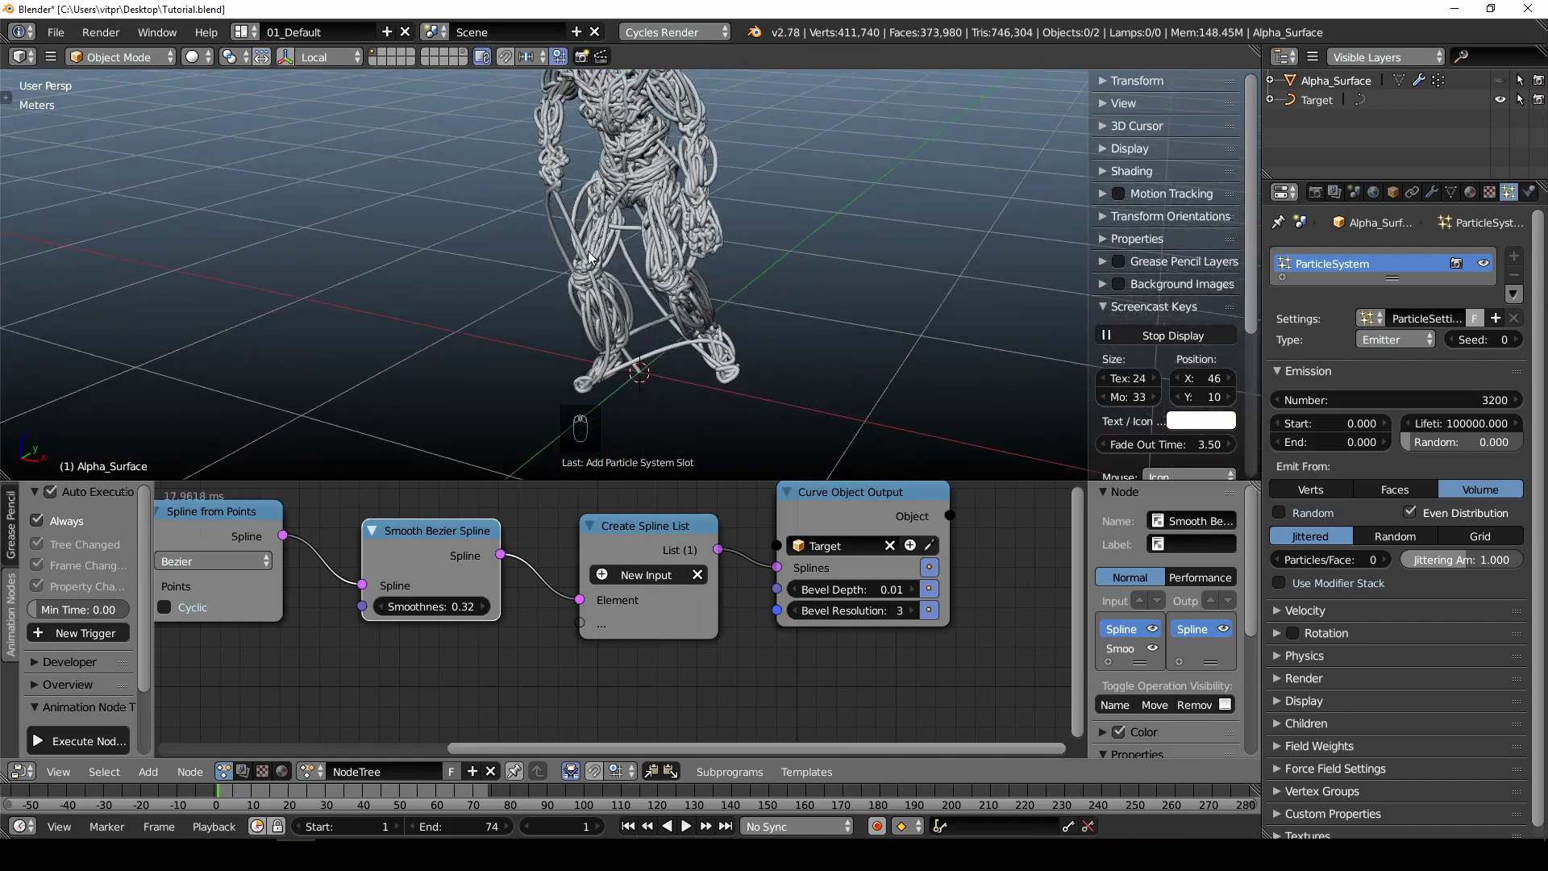
{"action": "middle_click_drag", "start_coordinate": [633, 311], "coordinate": [726, 276]}
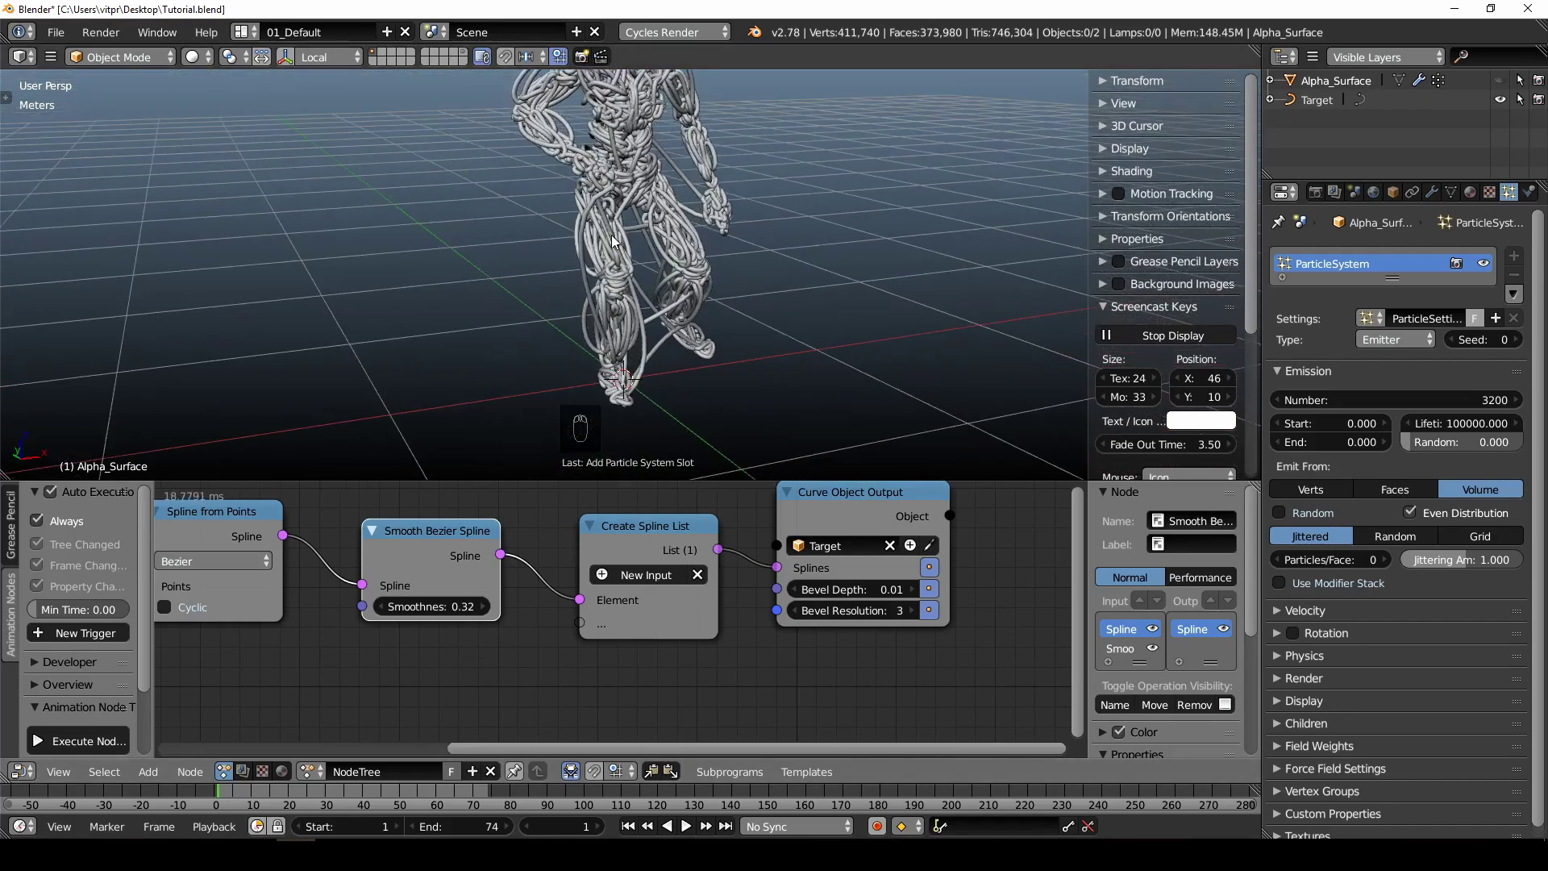
{"action": "middle_click_drag", "start_coordinate": [663, 207], "coordinate": [548, 224]}
{"action": "middle_click_drag", "start_coordinate": [630, 321], "coordinate": [703, 293]}
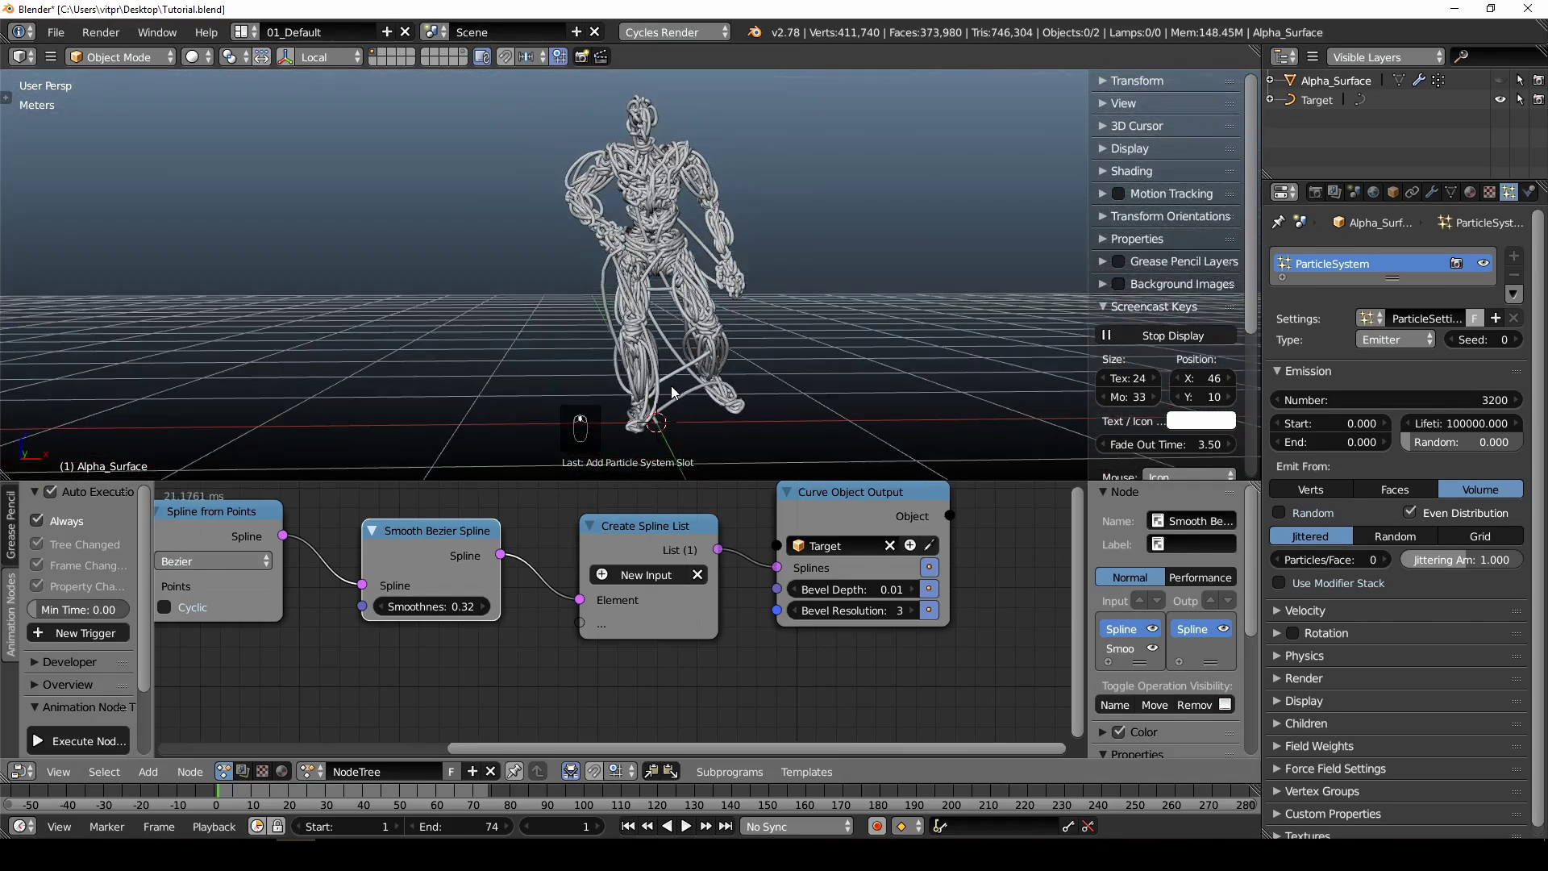
{"action": "middle_click_drag", "start_coordinate": [685, 345], "coordinate": [678, 340]}
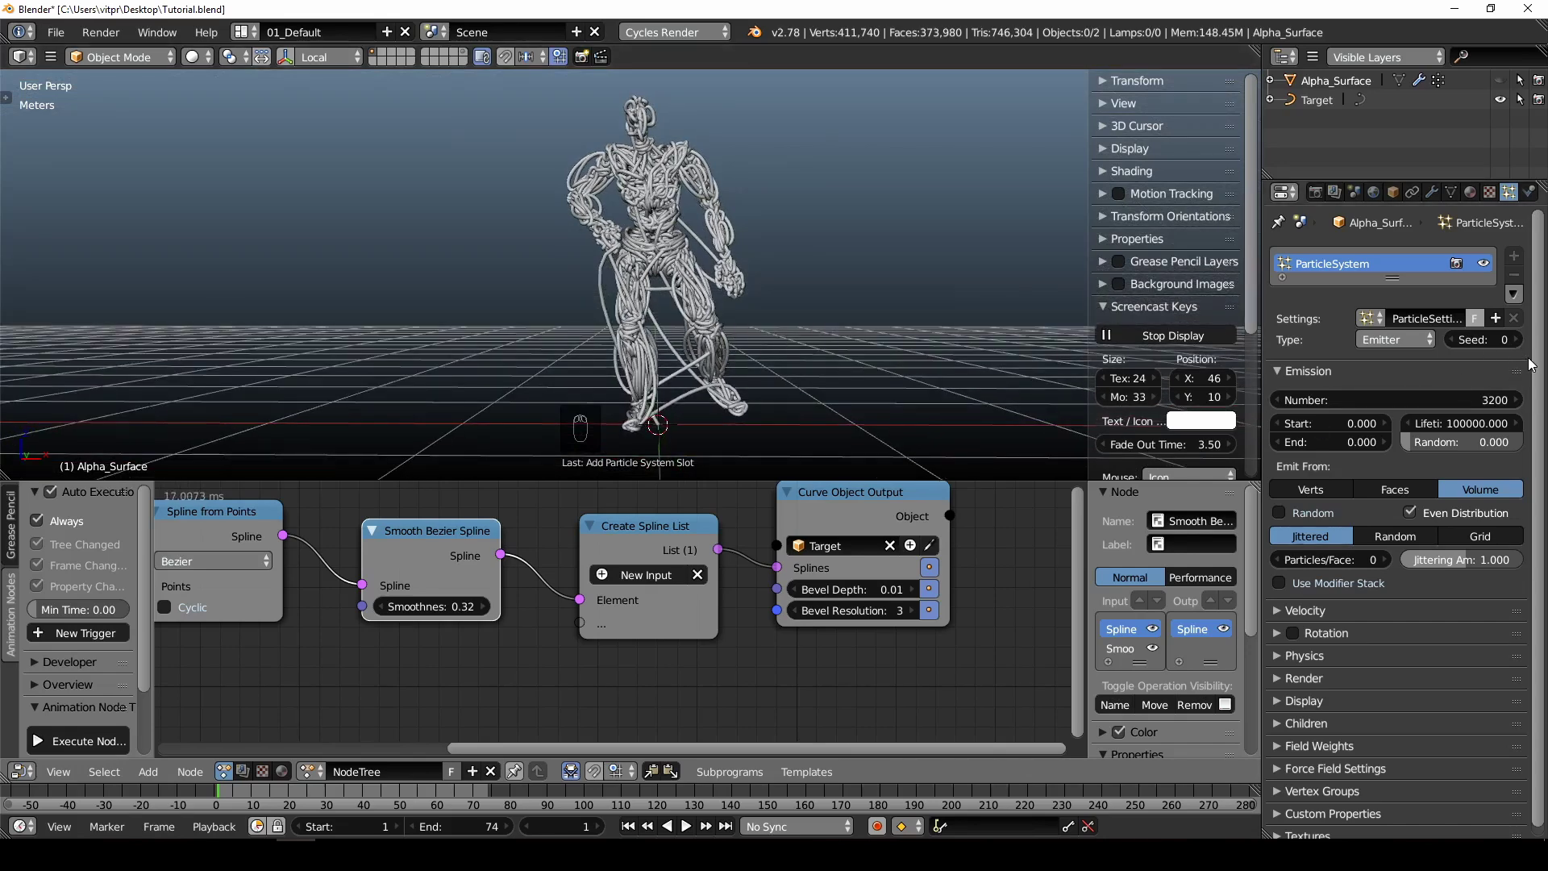
{"action": "left_click", "coordinate": [1517, 339]}
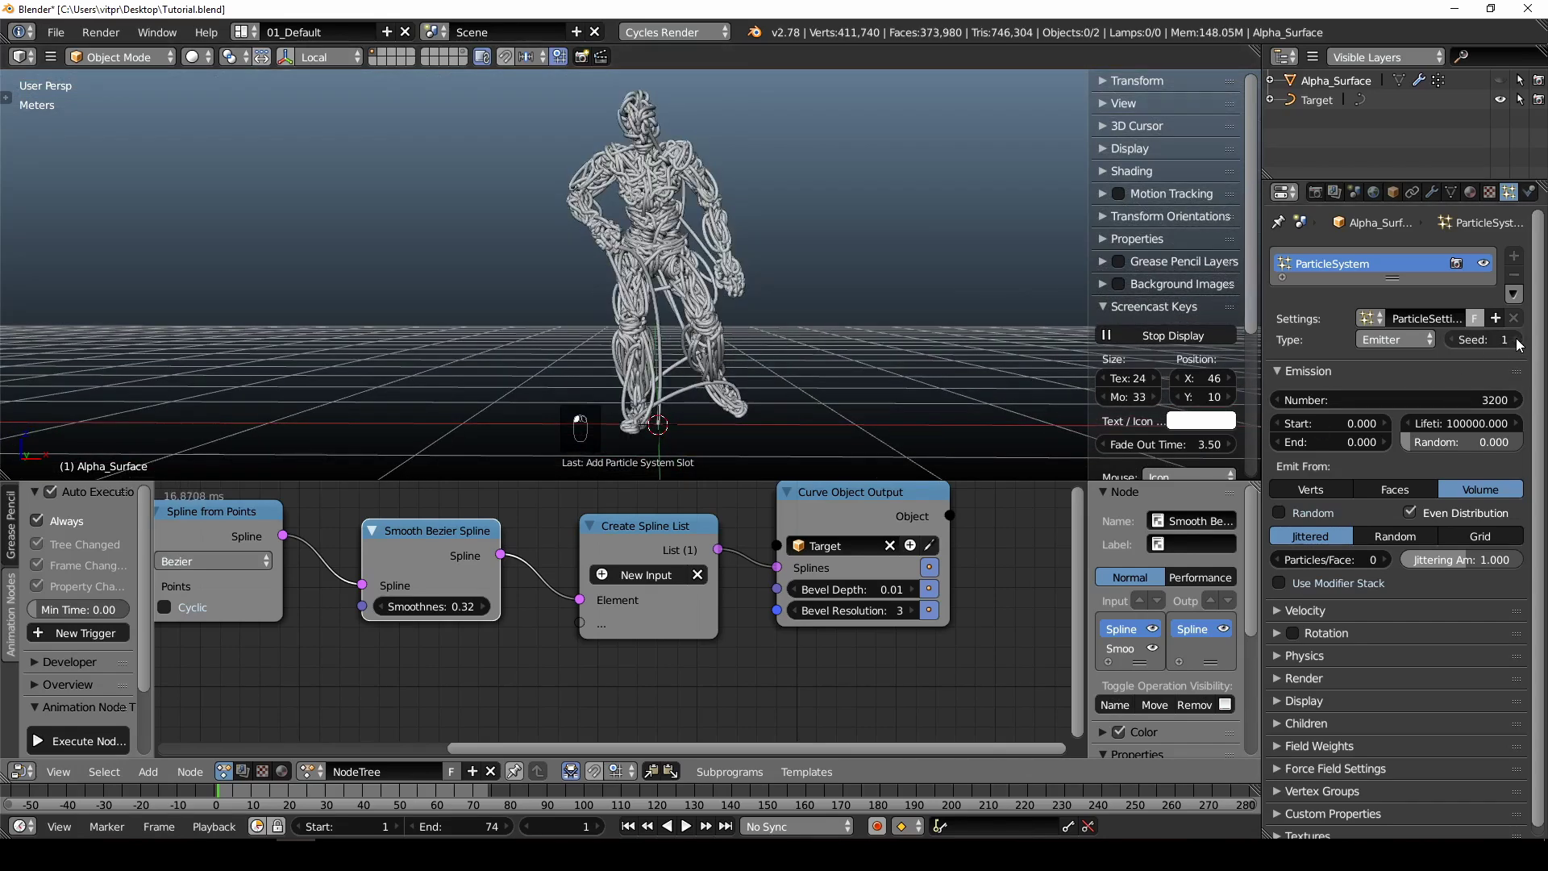
{"action": "left_click", "coordinate": [1517, 339]}
{"action": "left_click", "coordinate": [1517, 340]}
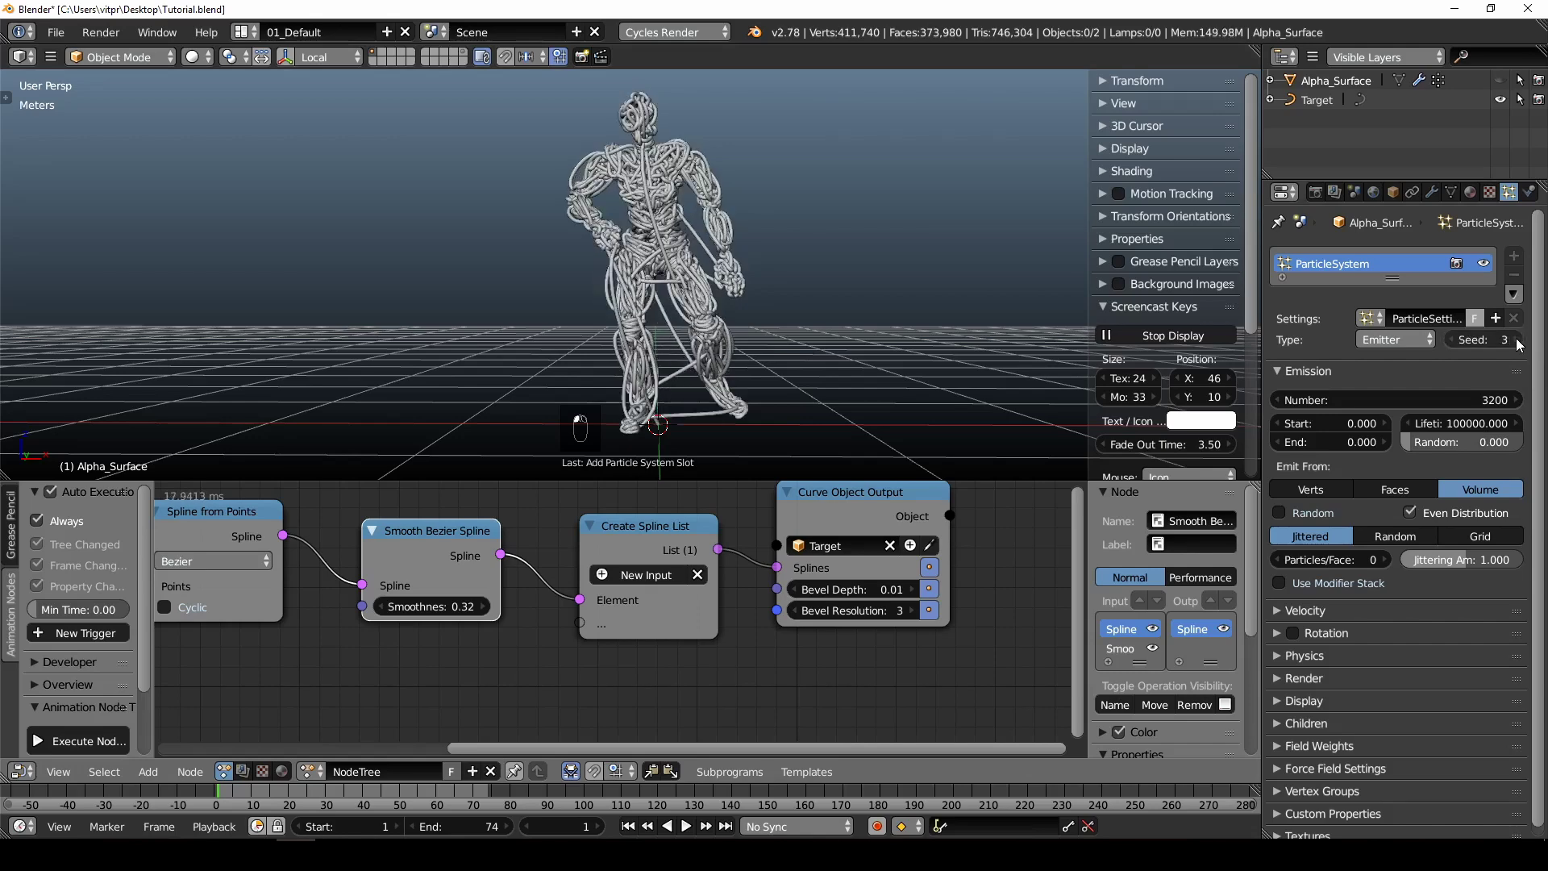
{"action": "left_click", "coordinate": [1517, 339]}
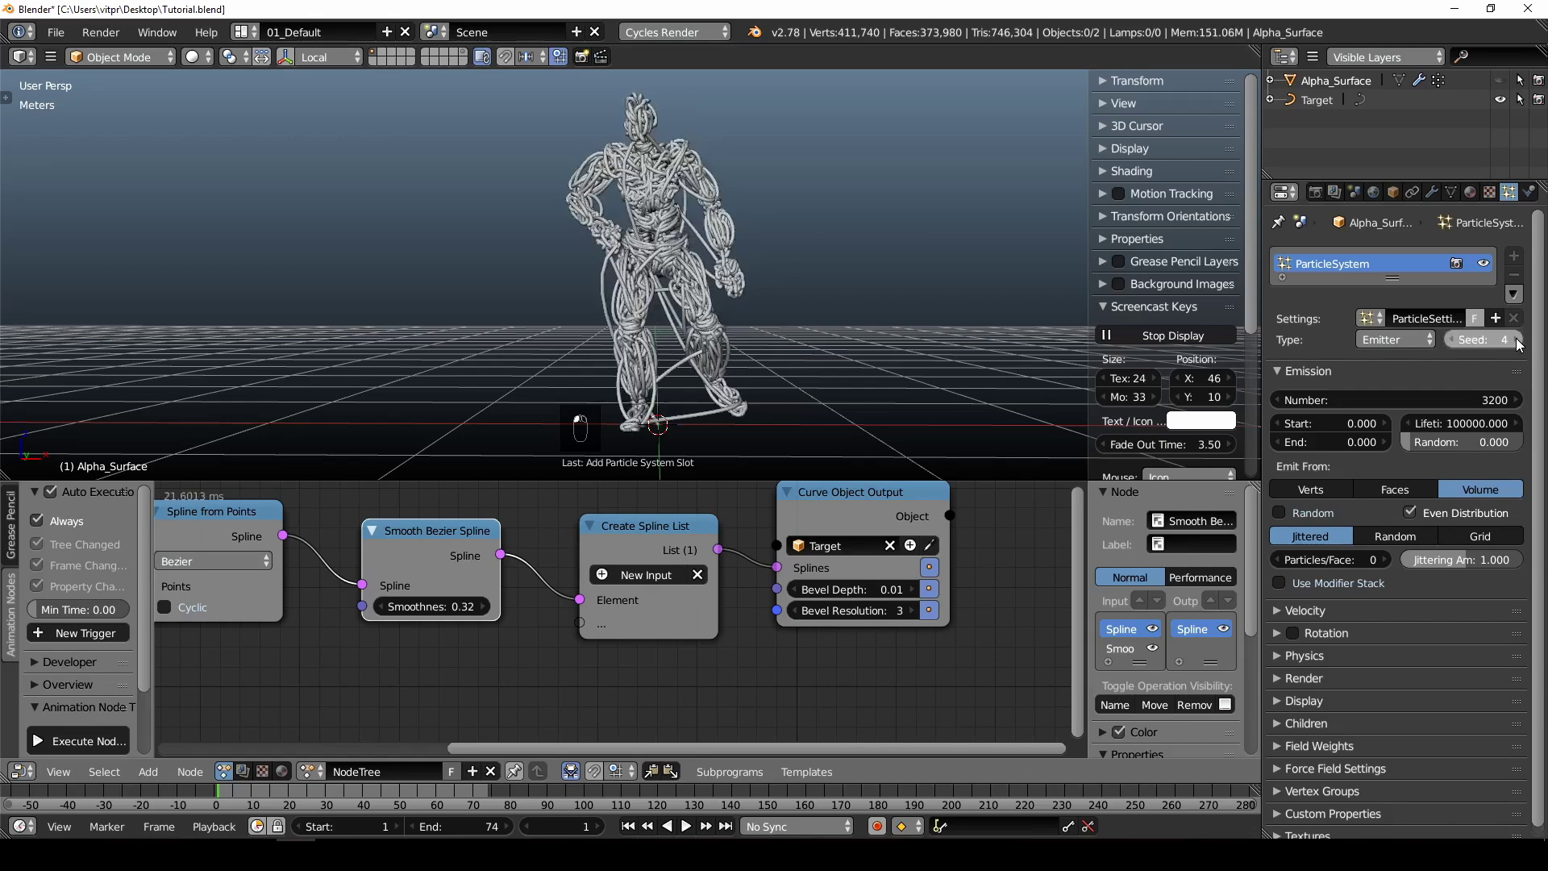
{"action": "left_click", "coordinate": [1517, 339]}
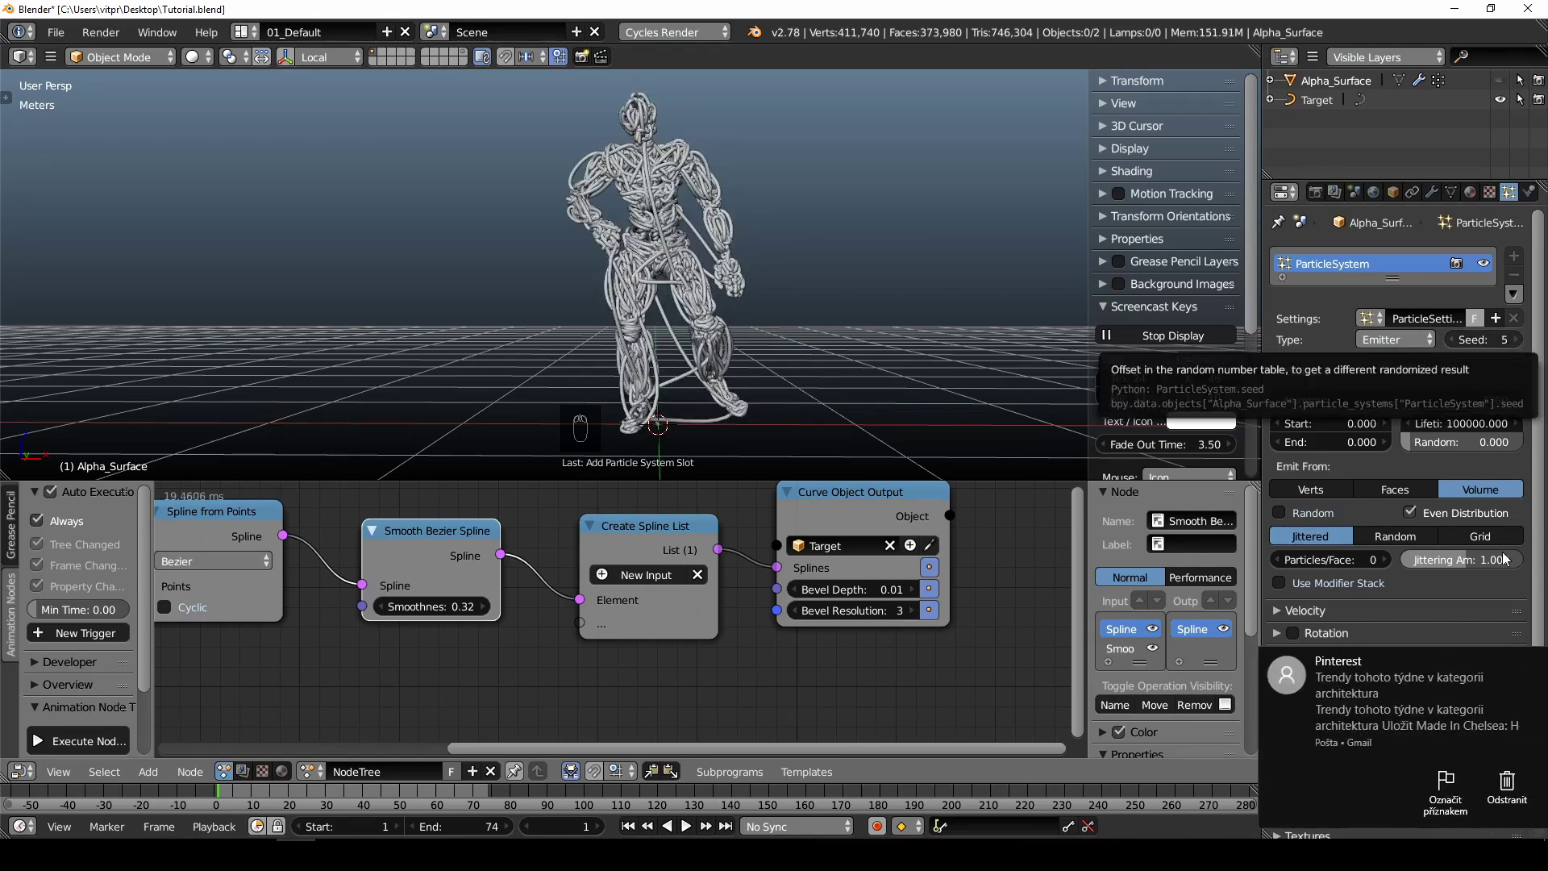
{"action": "left_click", "coordinate": [1506, 794]}
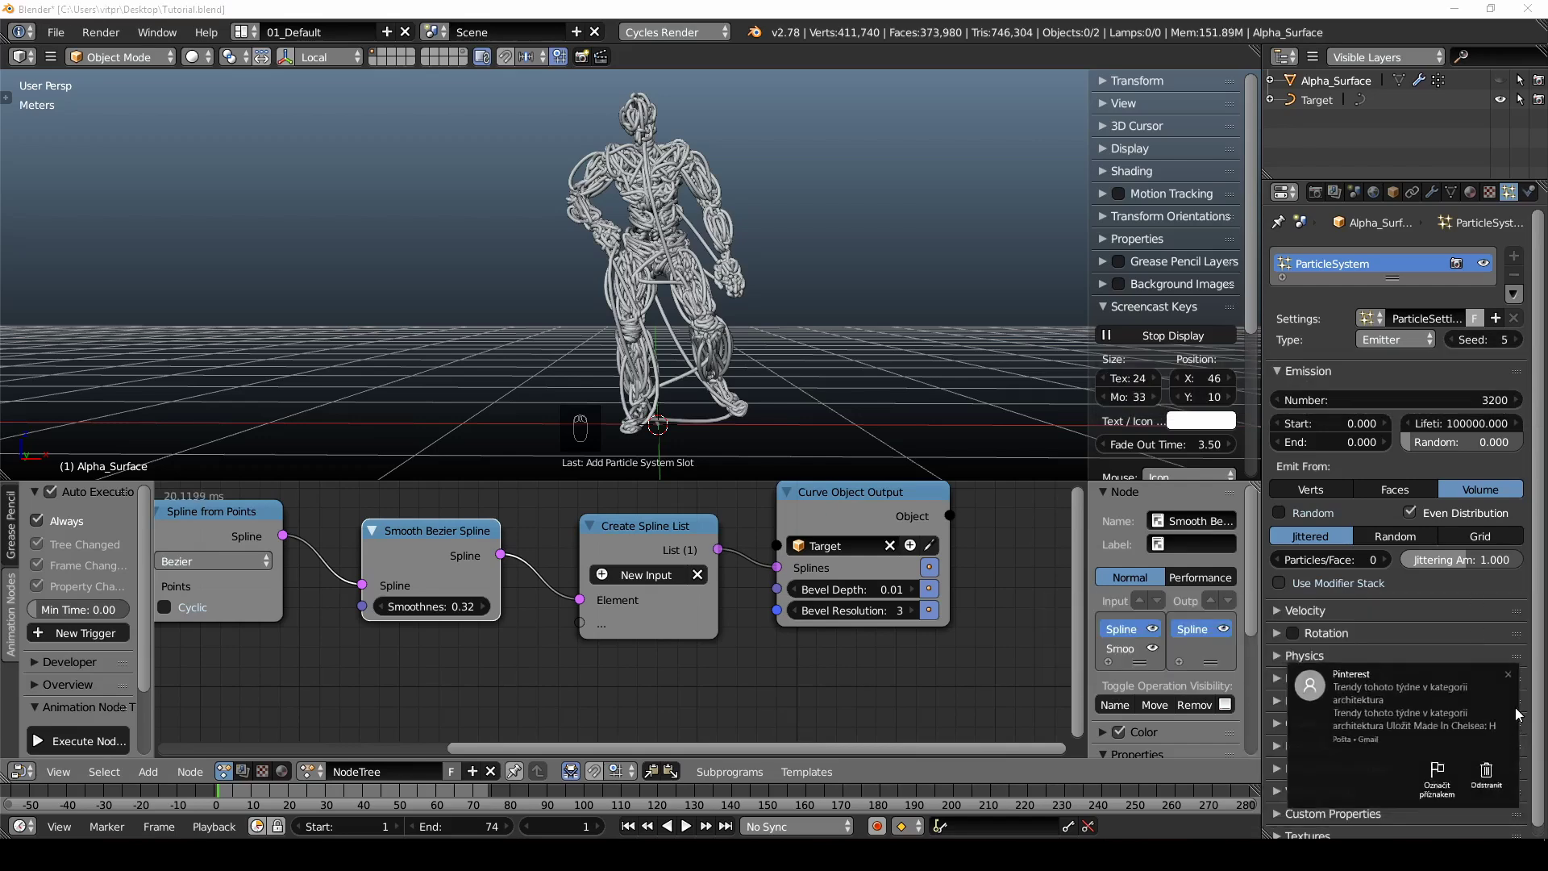
{"action": "left_click", "coordinate": [1456, 341]}
{"action": "left_click", "coordinate": [1454, 340]}
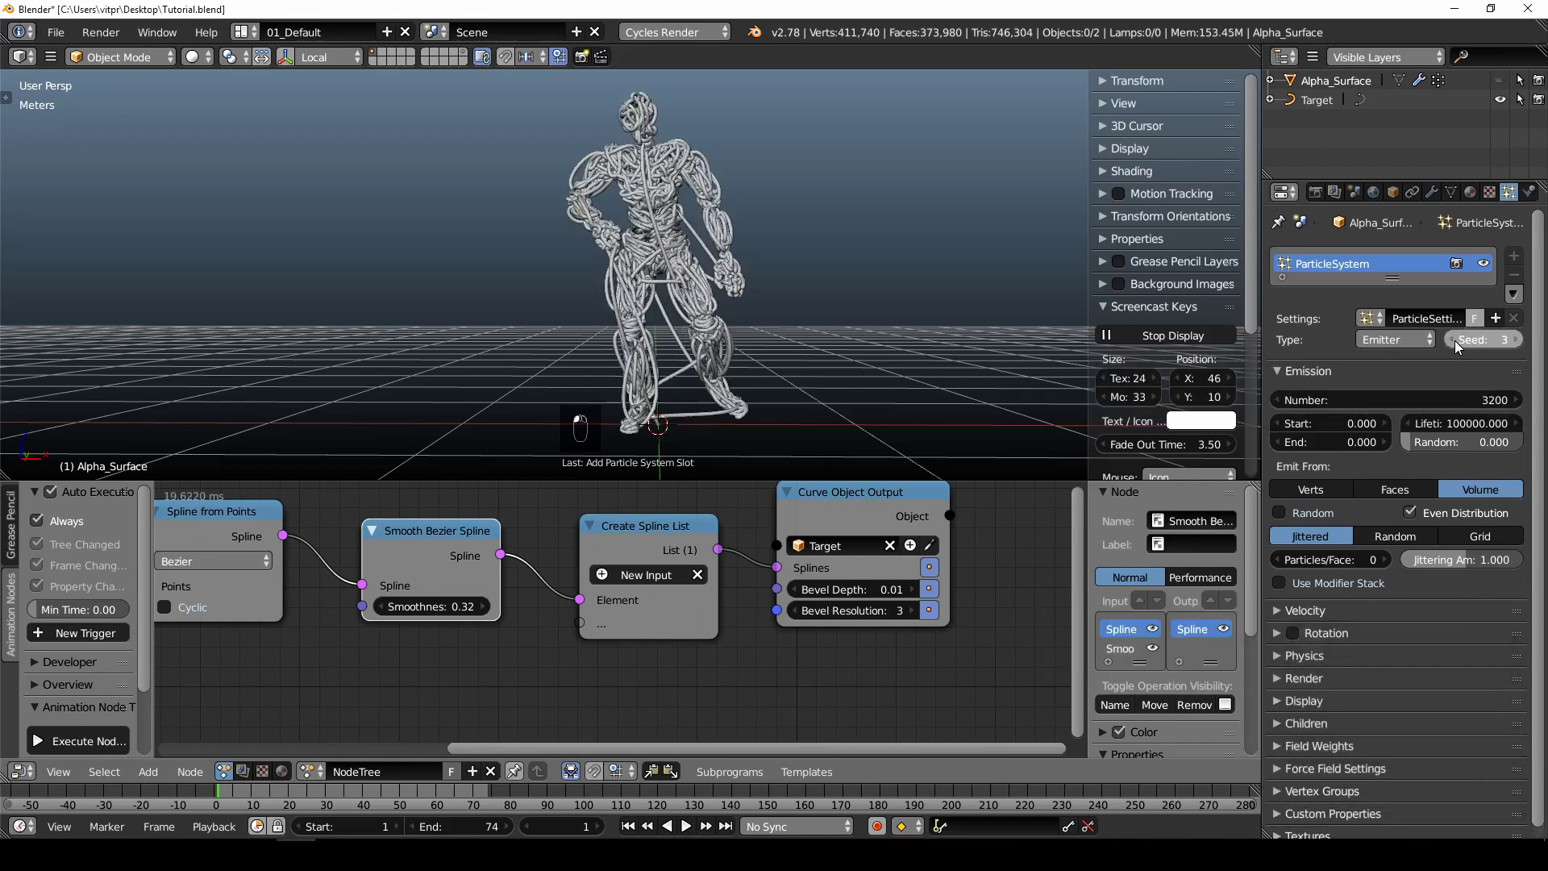
{"action": "left_click", "coordinate": [1454, 340]}
{"action": "left_click", "coordinate": [1454, 340]}
{"action": "left_click", "coordinate": [1454, 340]}
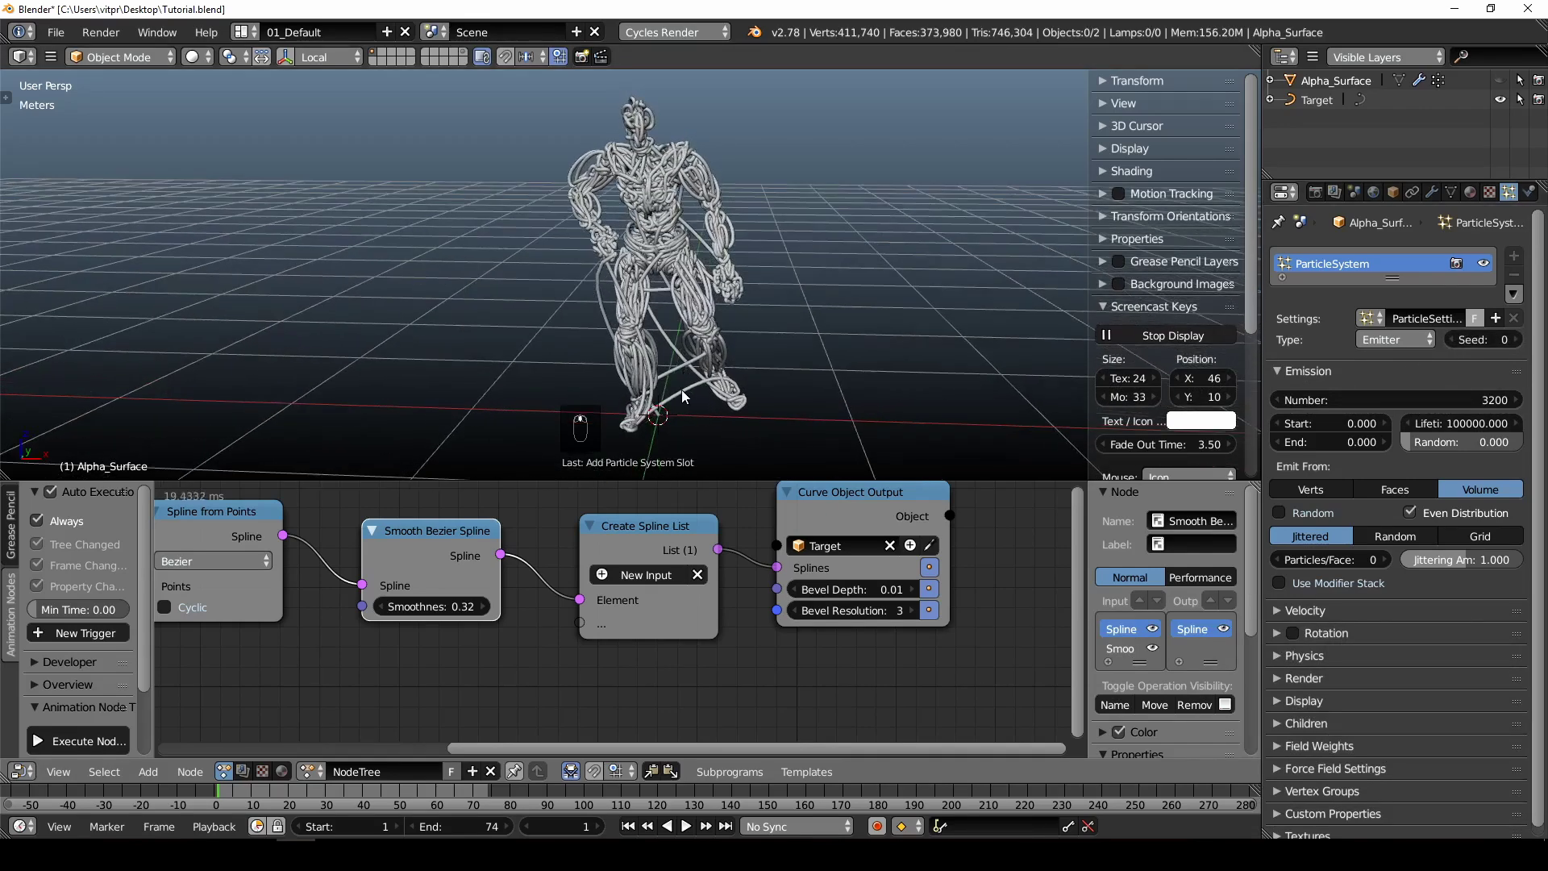
{"action": "scroll", "coordinate": [681, 390], "scroll_direction": "up", "scroll_amount": 2}
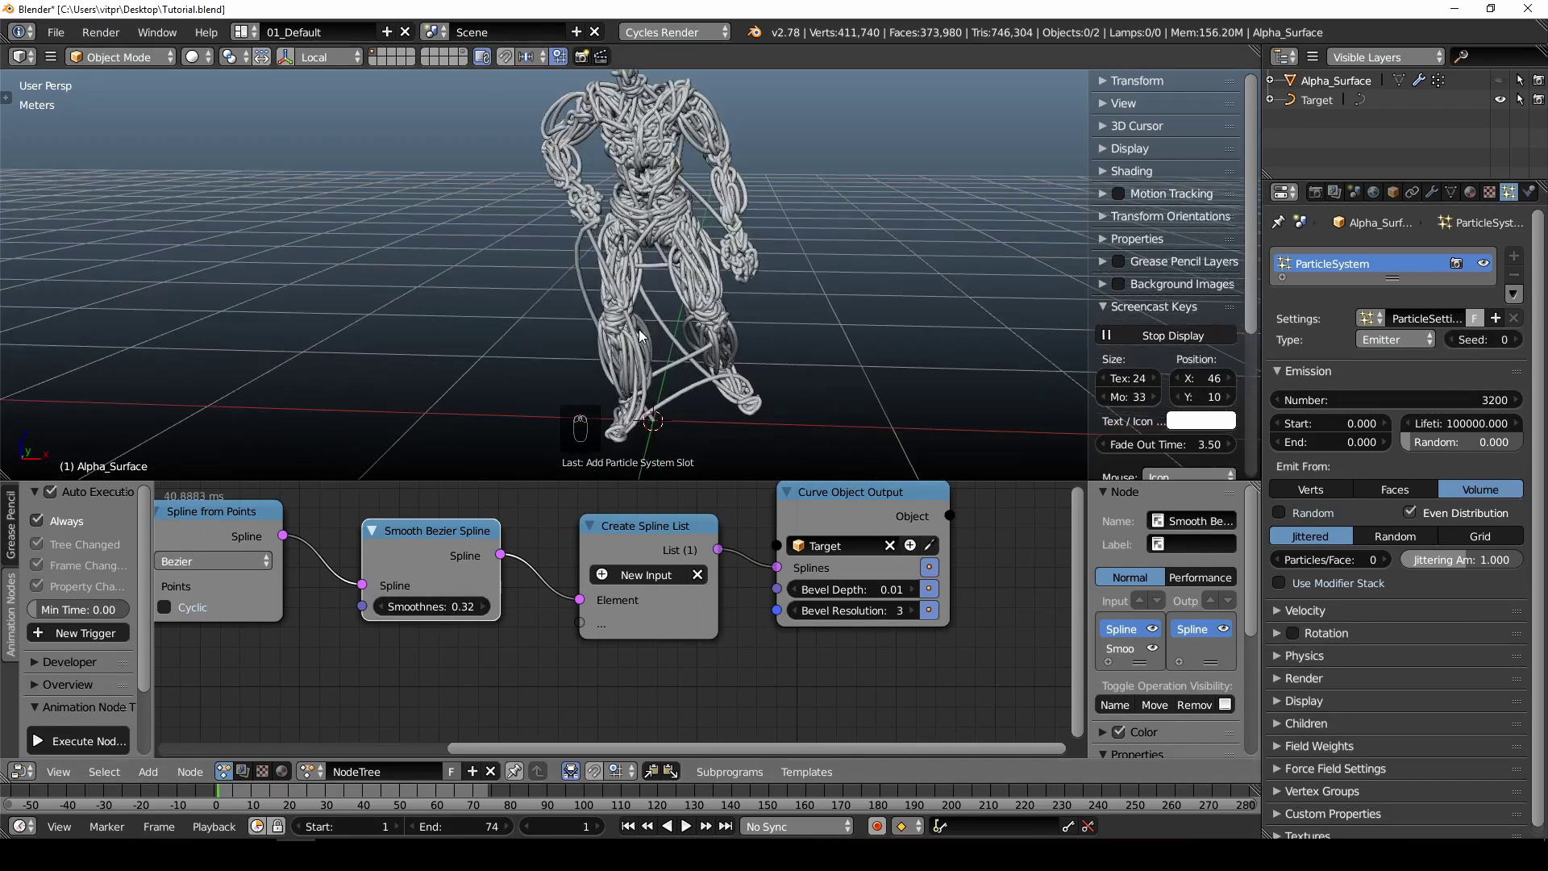
{"action": "scroll", "coordinate": [626, 322], "scroll_direction": "up", "scroll_amount": 5}
{"action": "scroll", "coordinate": [593, 226], "scroll_direction": "down", "scroll_amount": 4}
{"action": "left_click", "coordinate": [449, 608]}
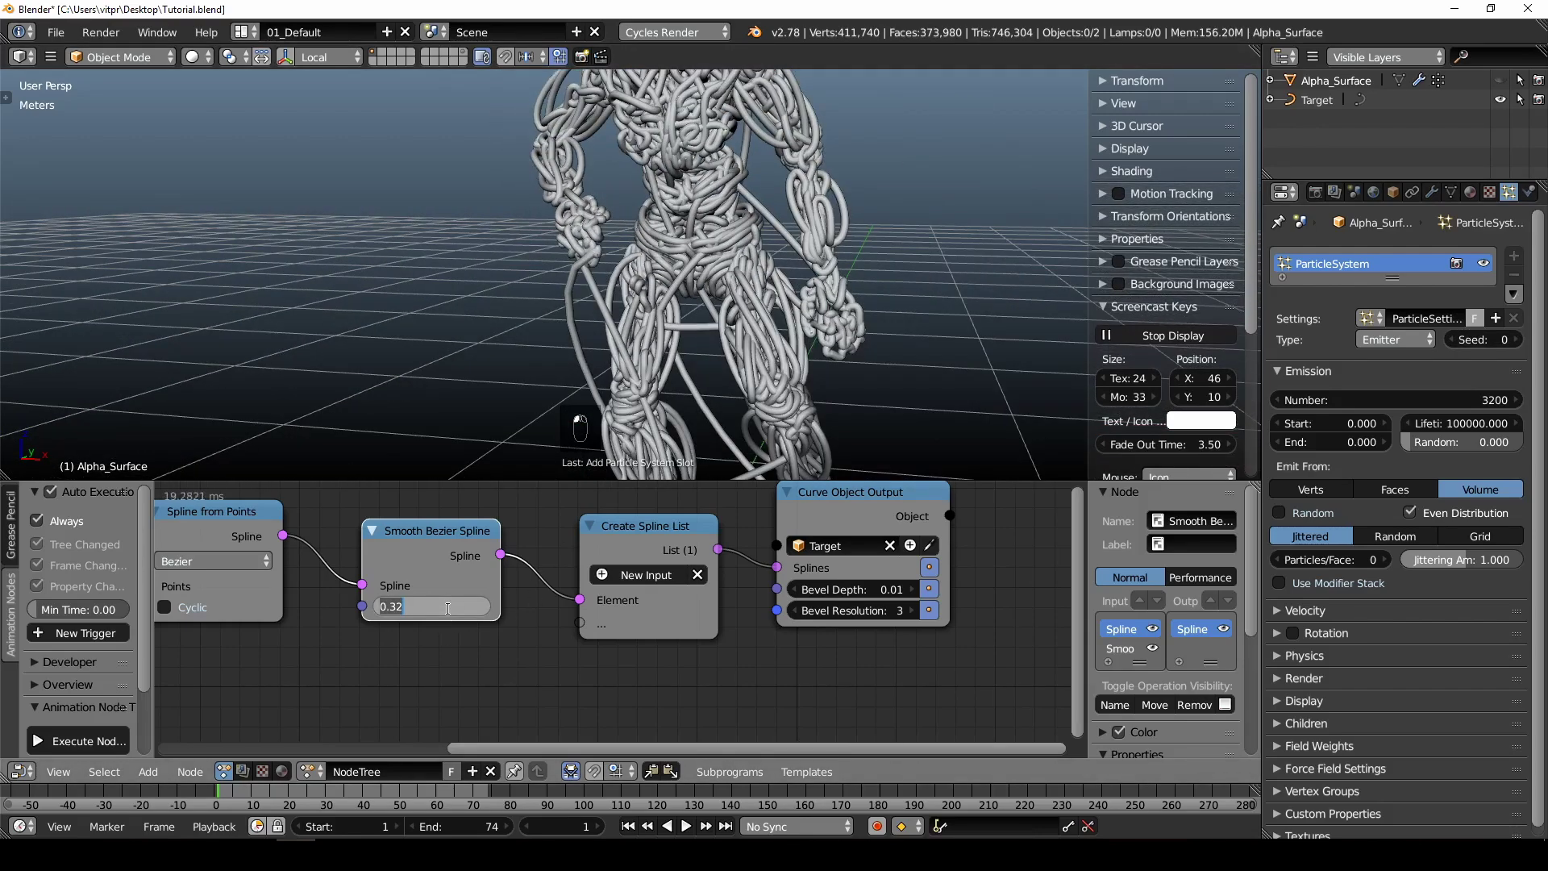
{"action": "type", "text": "0.16"}
{"action": "key", "text": "Return"}
{"action": "middle_click_drag", "start_coordinate": [693, 371], "coordinate": [593, 383]}
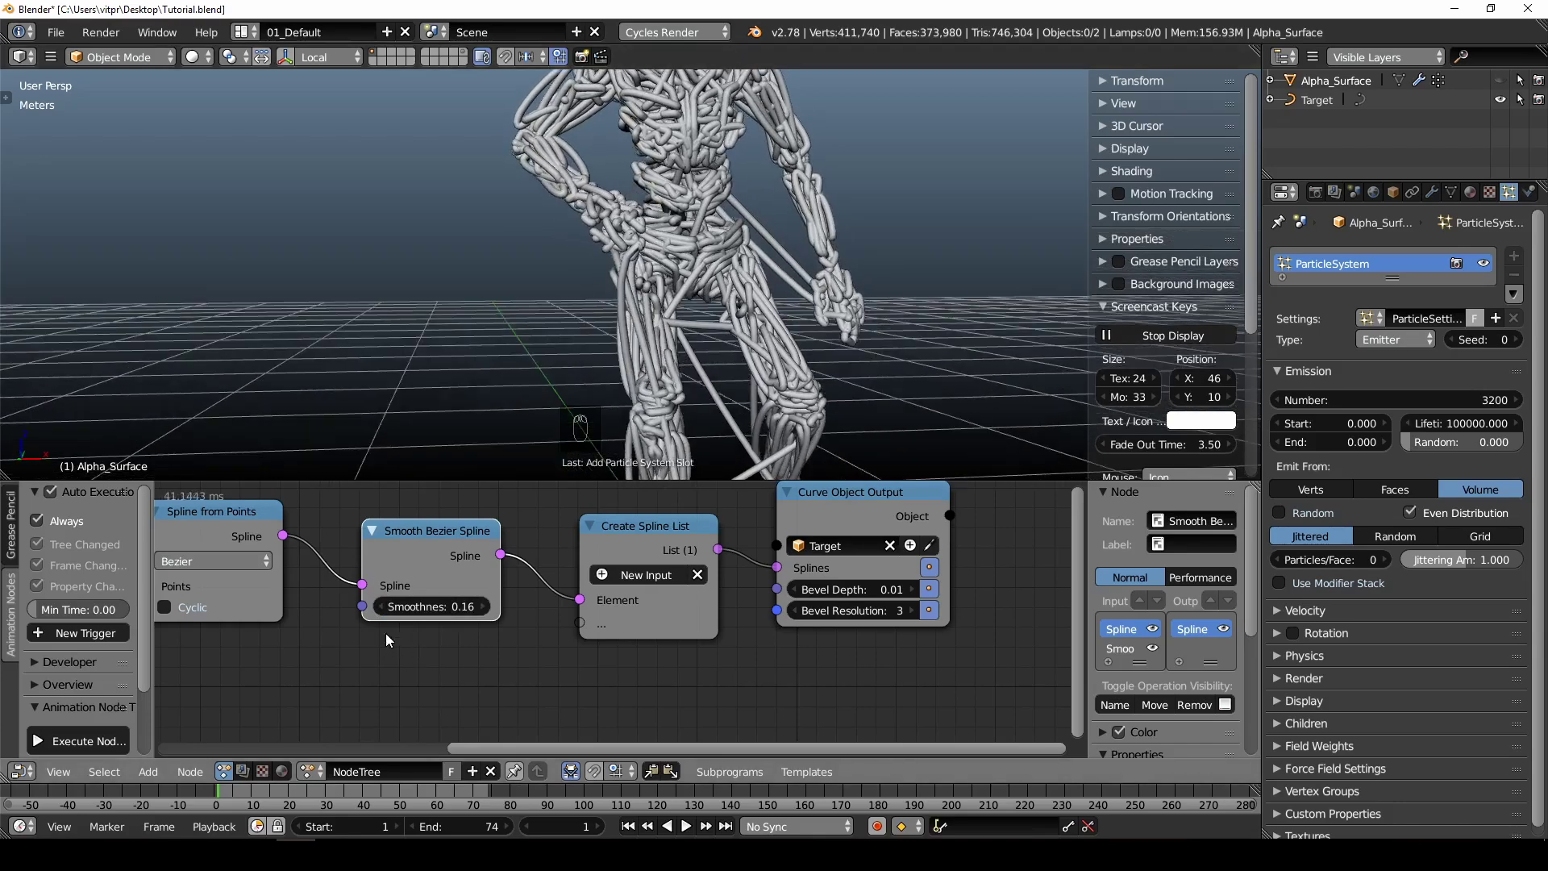
{"action": "left_click", "coordinate": [441, 607]}
{"action": "key", "text": "BackSpace"}
{"action": "key", "text": "Return"}
{"action": "scroll", "coordinate": [682, 283], "scroll_direction": "down", "scroll_amount": 4}
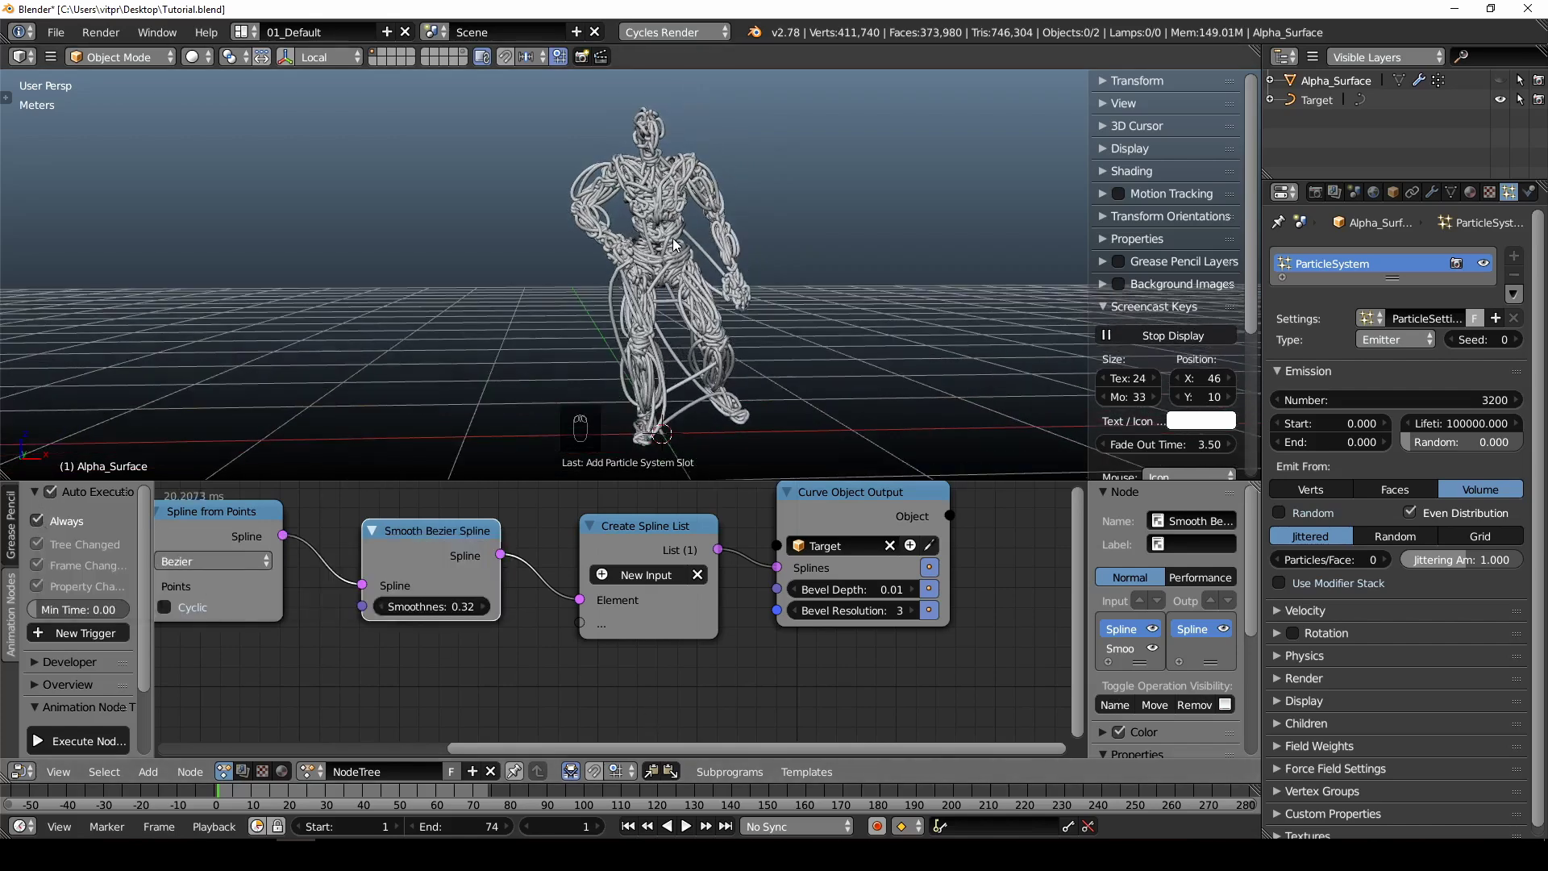
- Turn off the Always and Frame Changed execution triggers and step forward three frames
{"action": "middle_click_drag", "start_coordinate": [677, 266], "coordinate": [690, 219]}
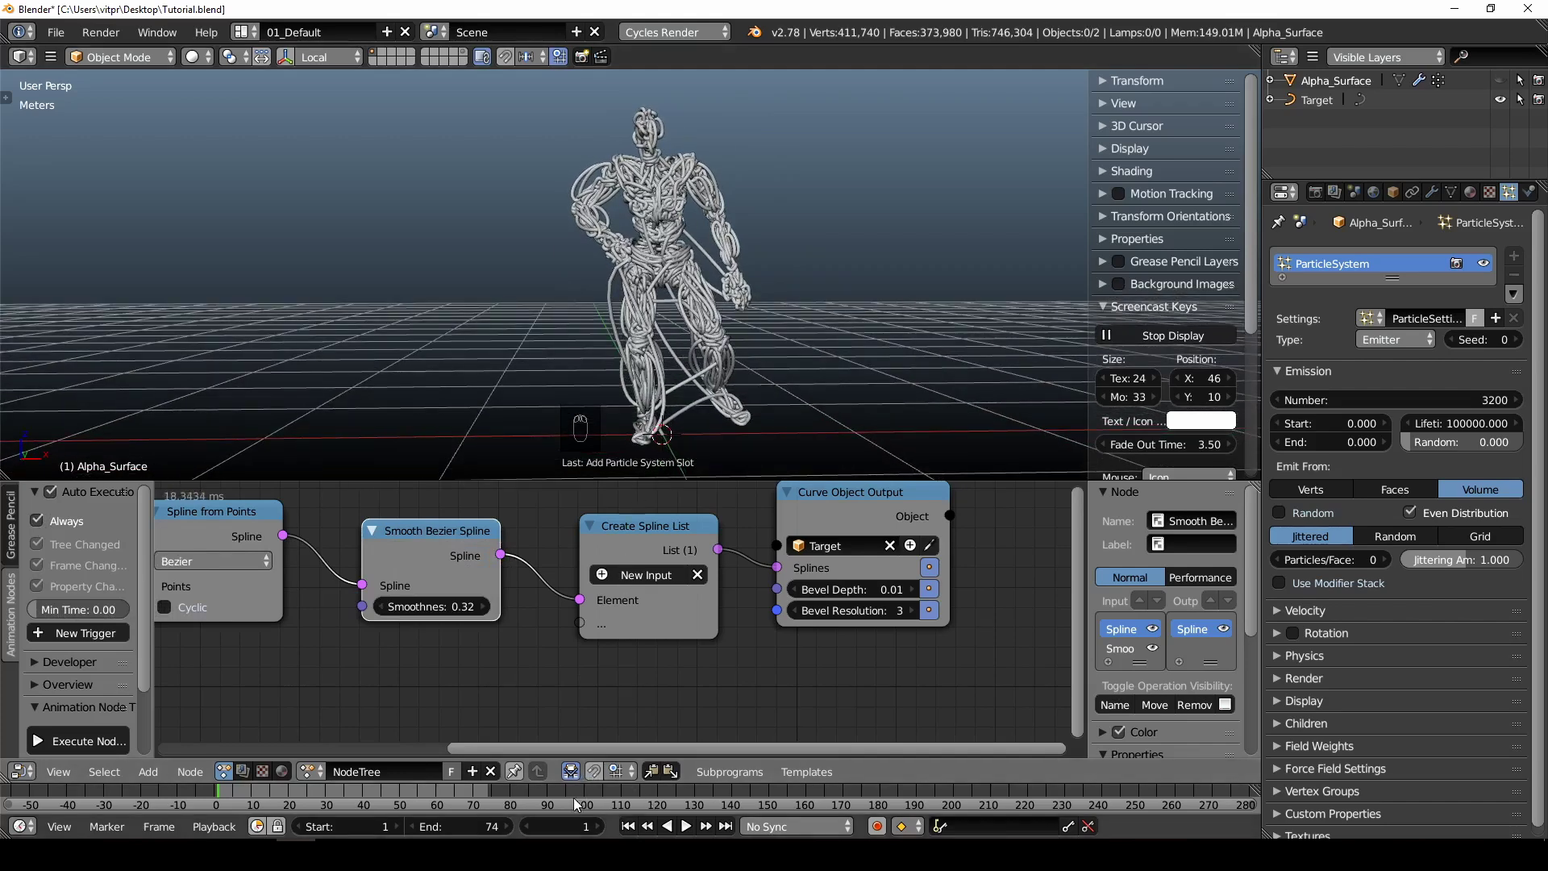
{"action": "left_click", "coordinate": [37, 523]}
{"action": "left_click", "coordinate": [37, 565]}
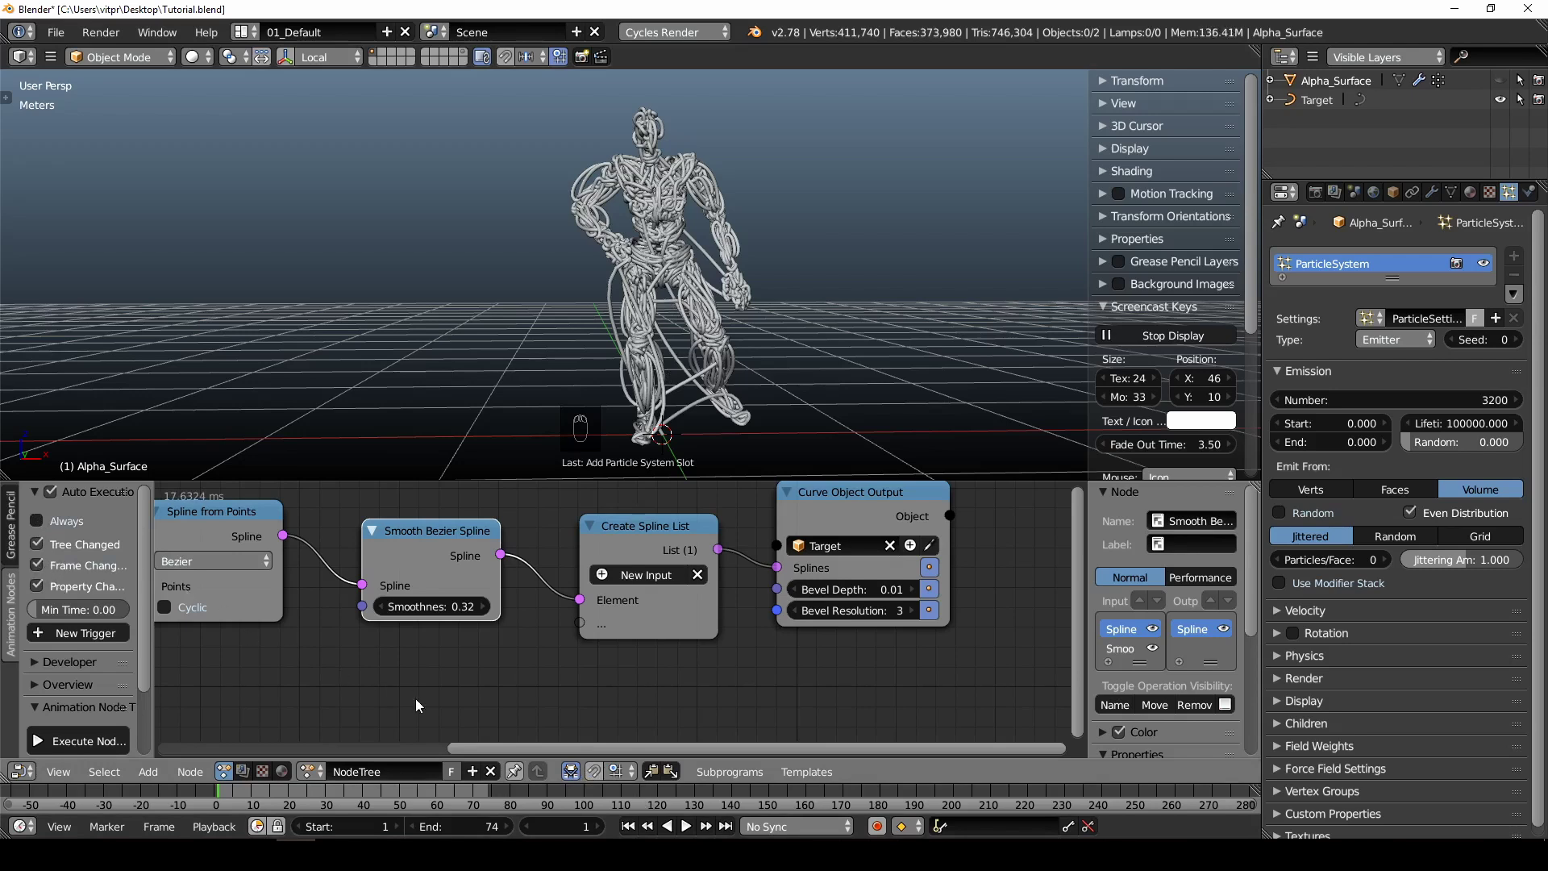
{"action": "middle_click_drag", "start_coordinate": [225, 628], "coordinate": [327, 642]}
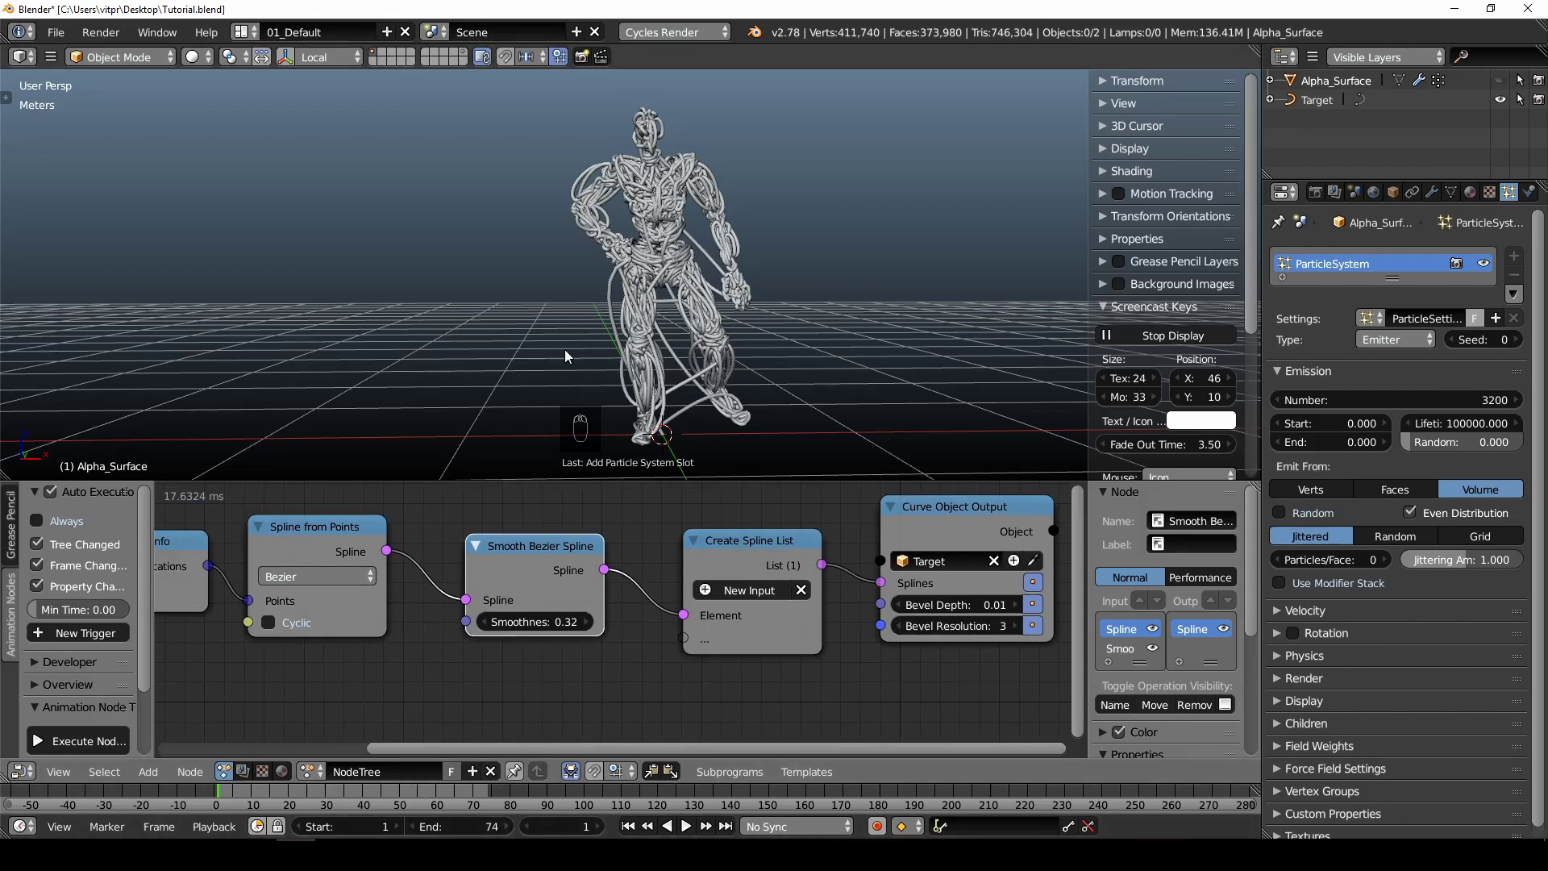
{"action": "left_click", "coordinate": [598, 825]}
{"action": "left_click", "coordinate": [598, 826]}
{"action": "left_click", "coordinate": [598, 825]}
{"action": "left_click", "coordinate": [598, 826]}
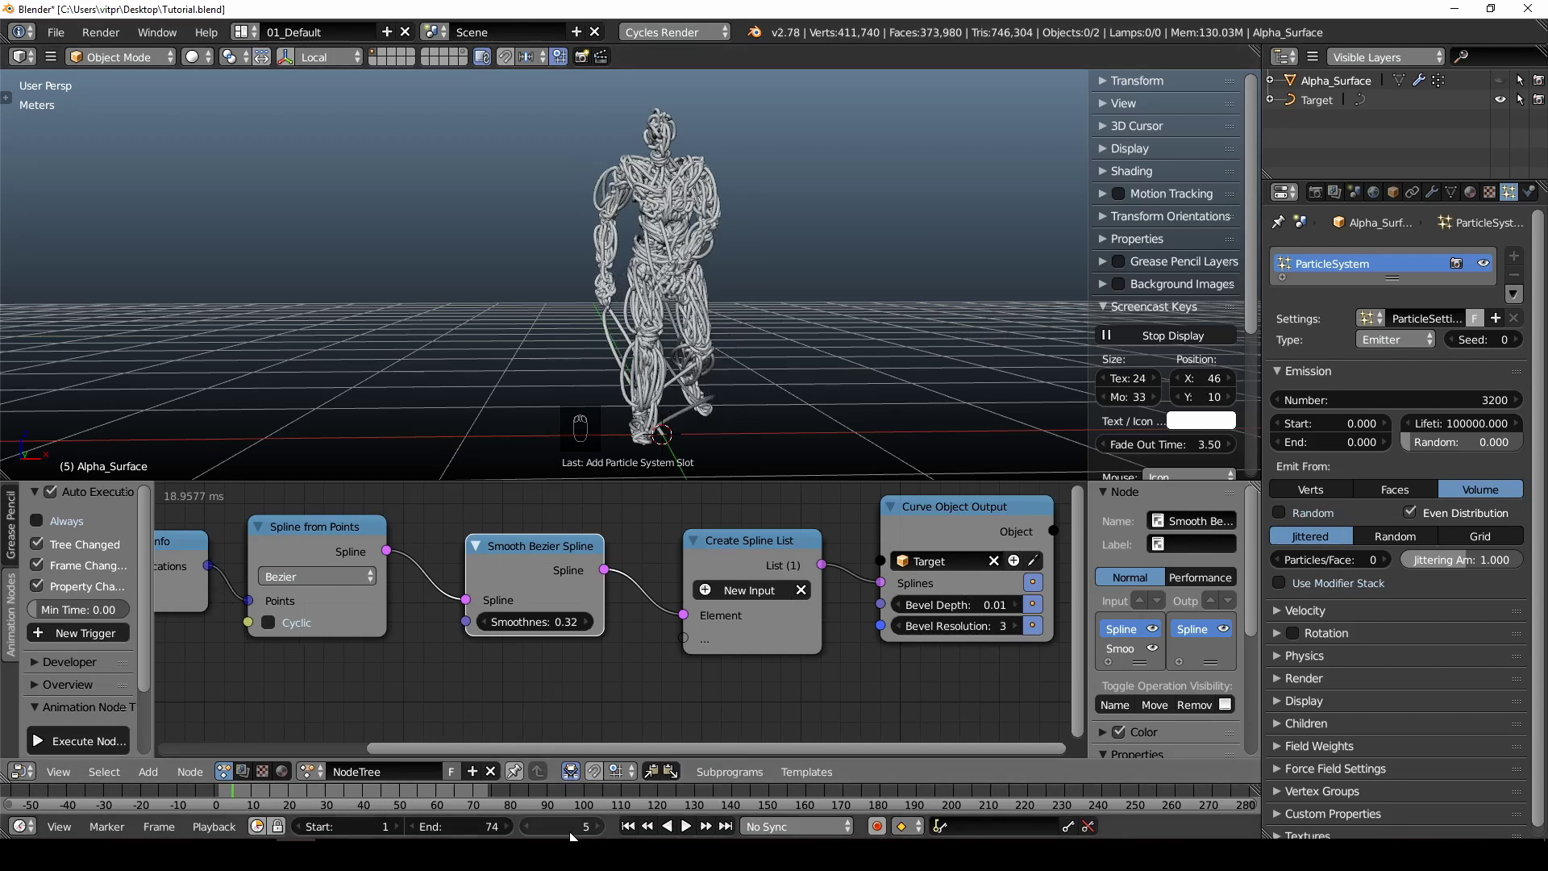
- Re-enable Always execution, then play the dance from the first frame and stop it
{"action": "left_click", "coordinate": [37, 523]}
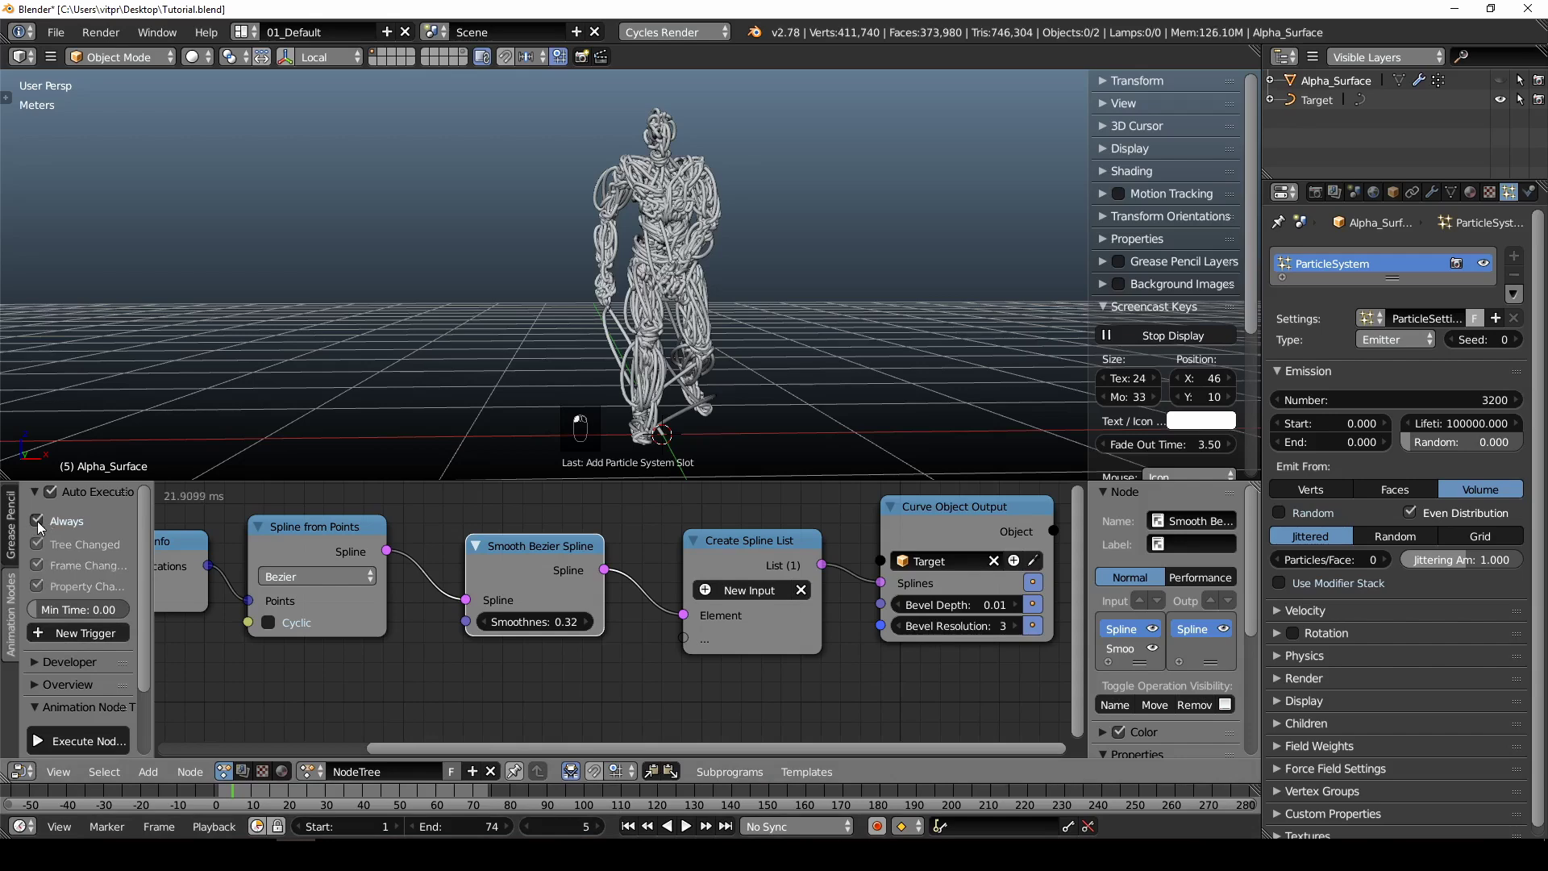
{"action": "key", "text": "shift+Left"}
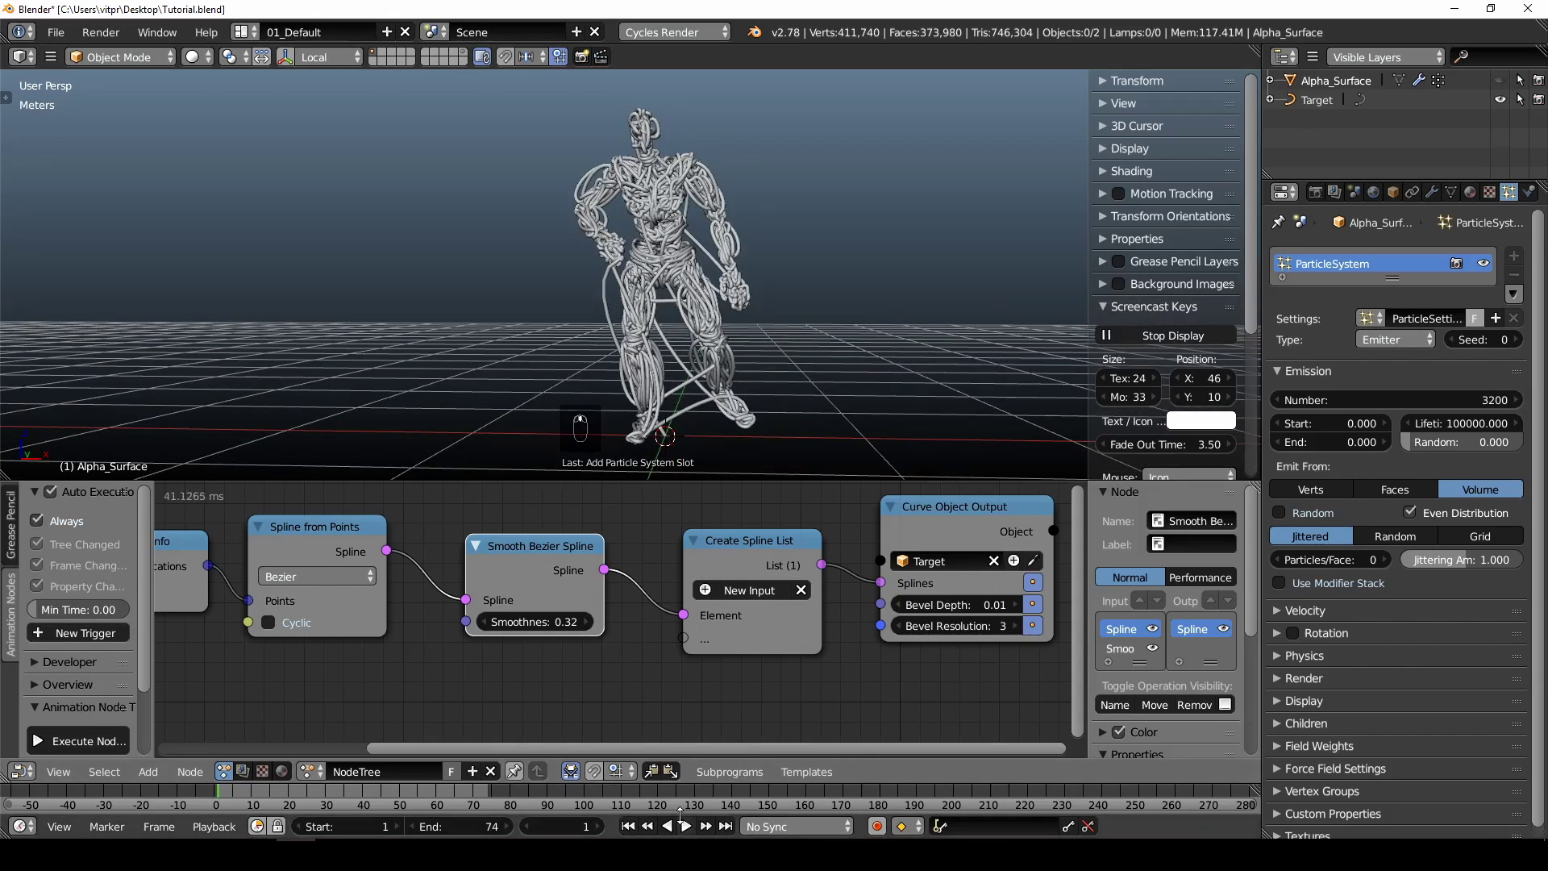
{"action": "key", "text": "alt+a"}
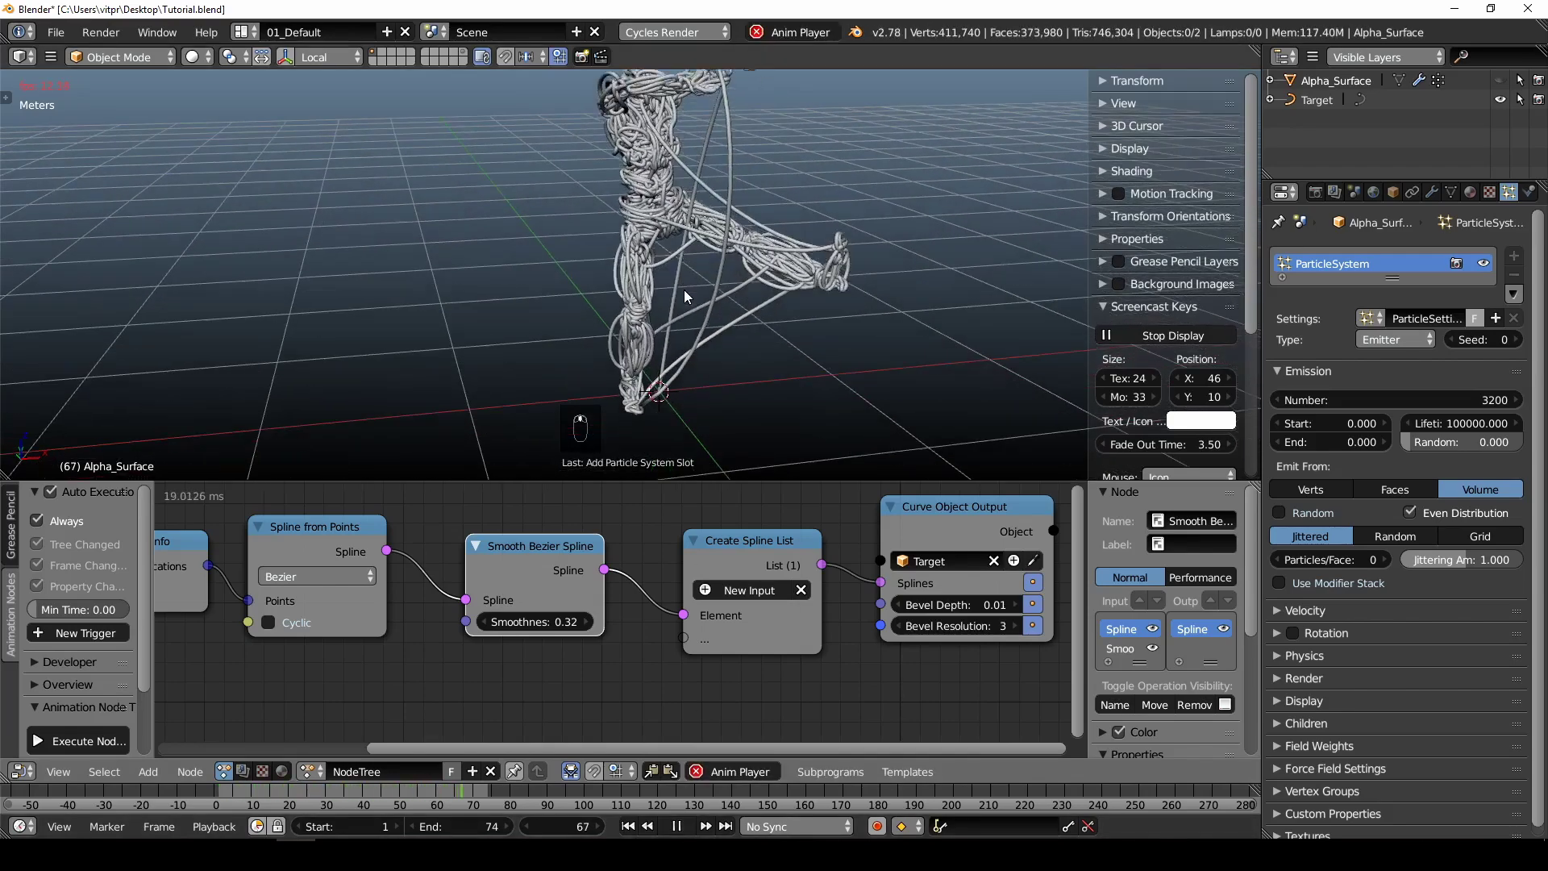
{"action": "left_click", "coordinate": [676, 826]}
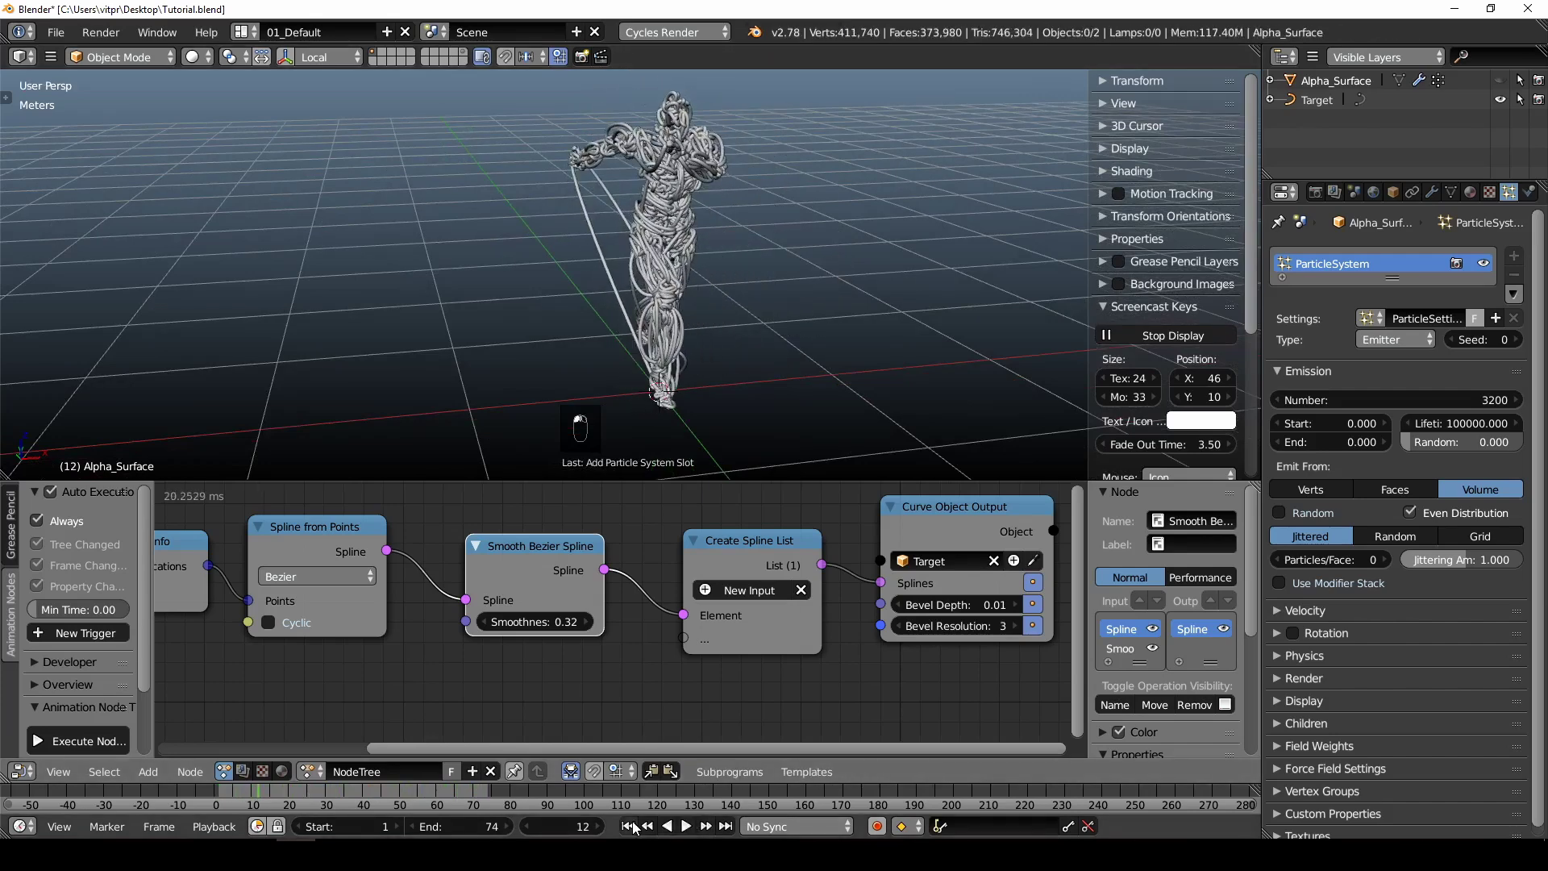
- Rewind to frame 1, select the Target curve and turn off Auto Execution
{"action": "left_click", "coordinate": [628, 826]}
{"action": "right_click", "coordinate": [677, 234]}
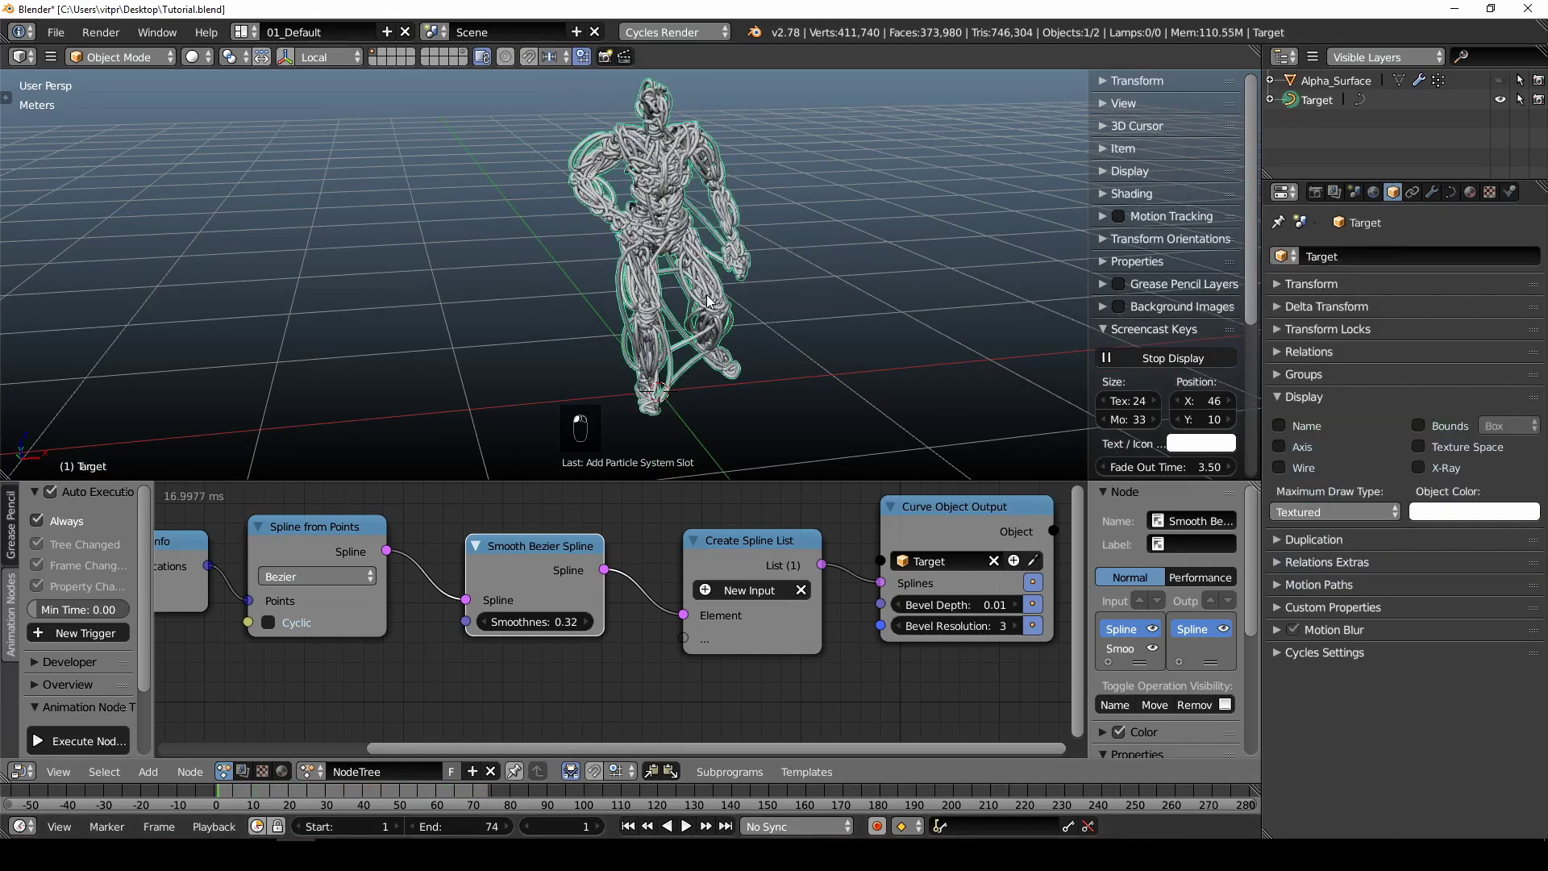
{"action": "left_click", "coordinate": [1450, 192]}
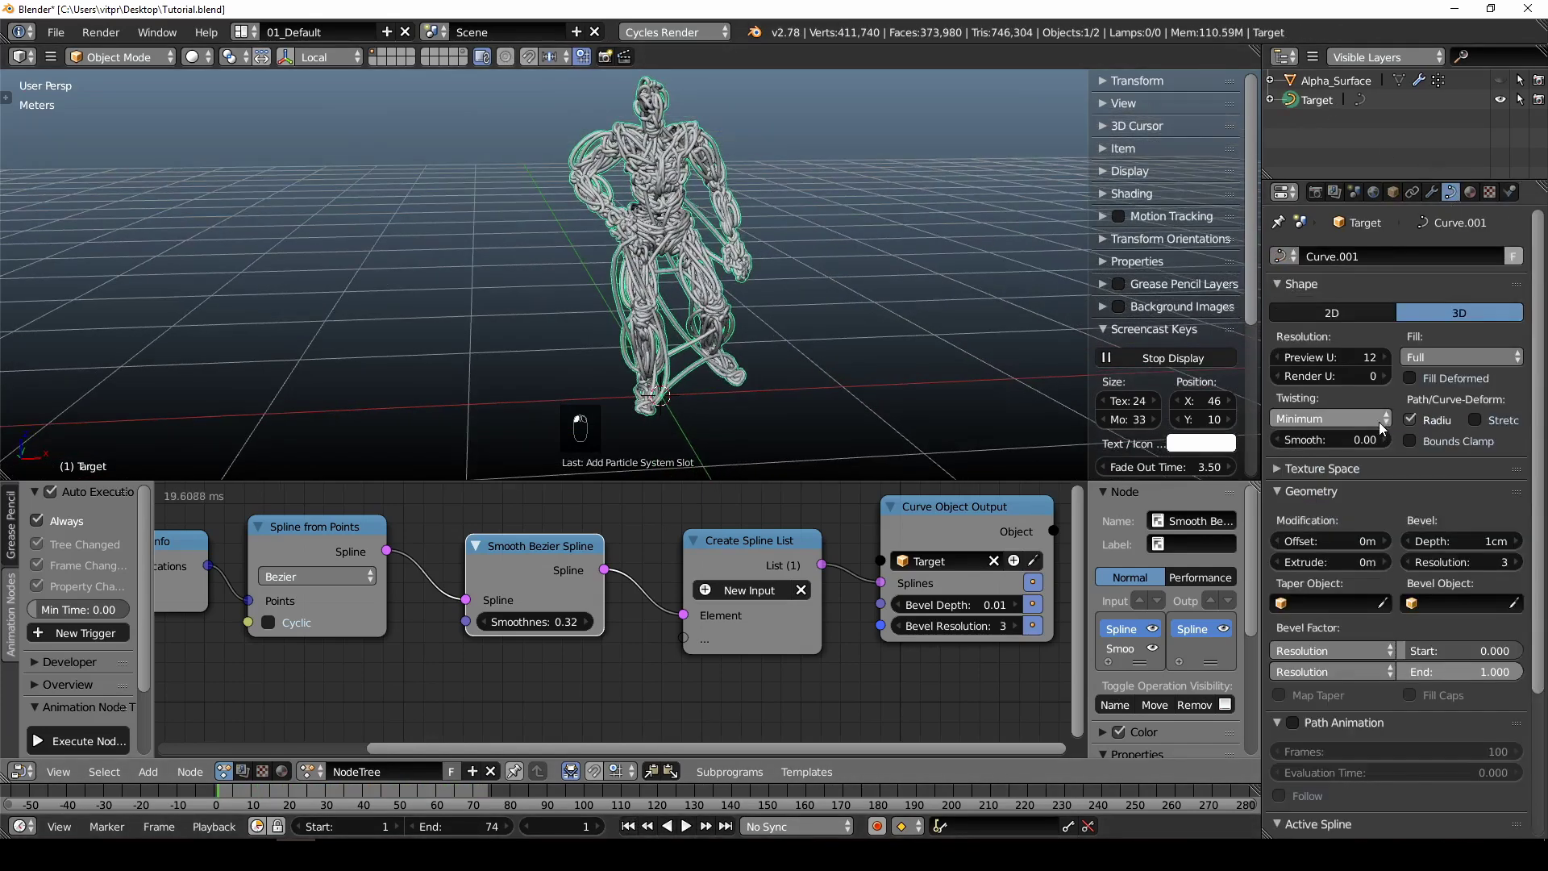
{"action": "left_click", "coordinate": [50, 493]}
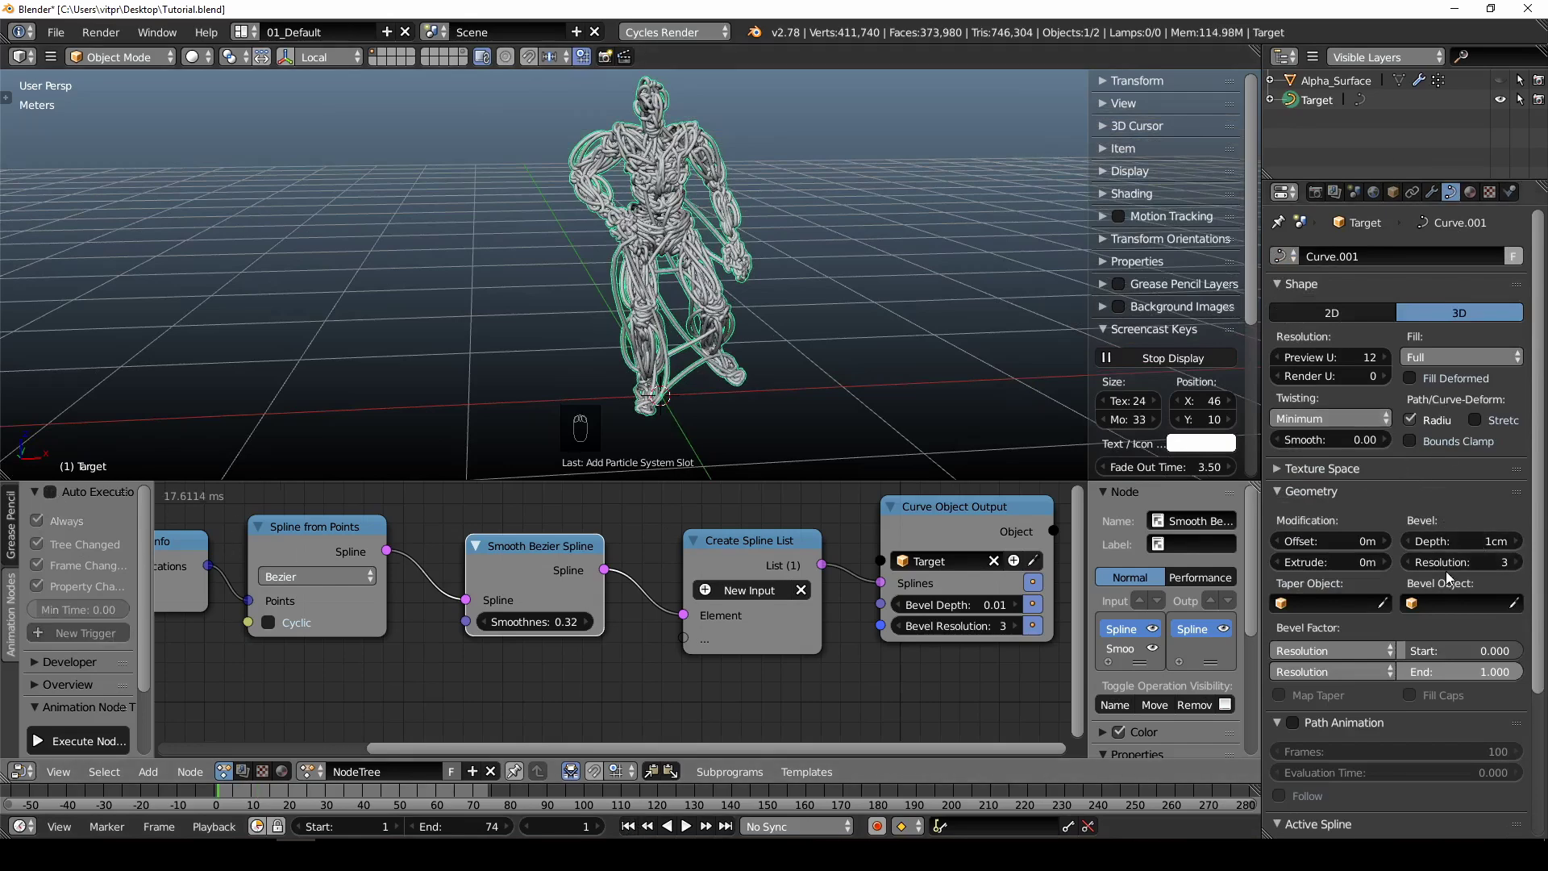
- Set the Target curve's bevel resolution and bevel depth to 0, then deselect everything
{"action": "left_click", "coordinate": [1464, 562]}
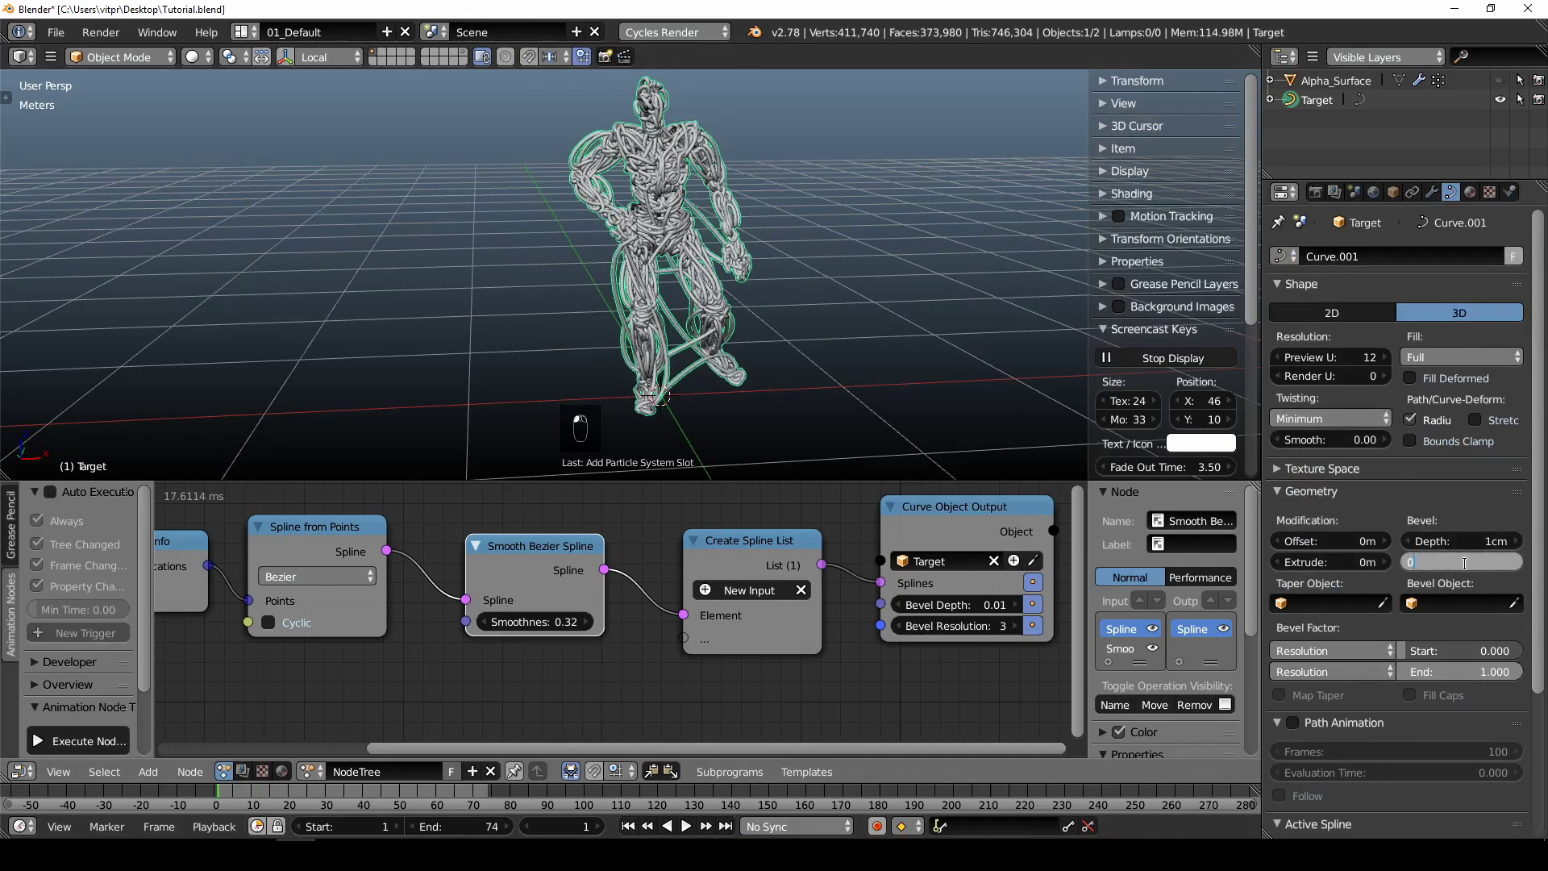
{"action": "type", "text": "0"}
{"action": "key", "text": "Return"}
{"action": "key", "text": "BackSpace"}
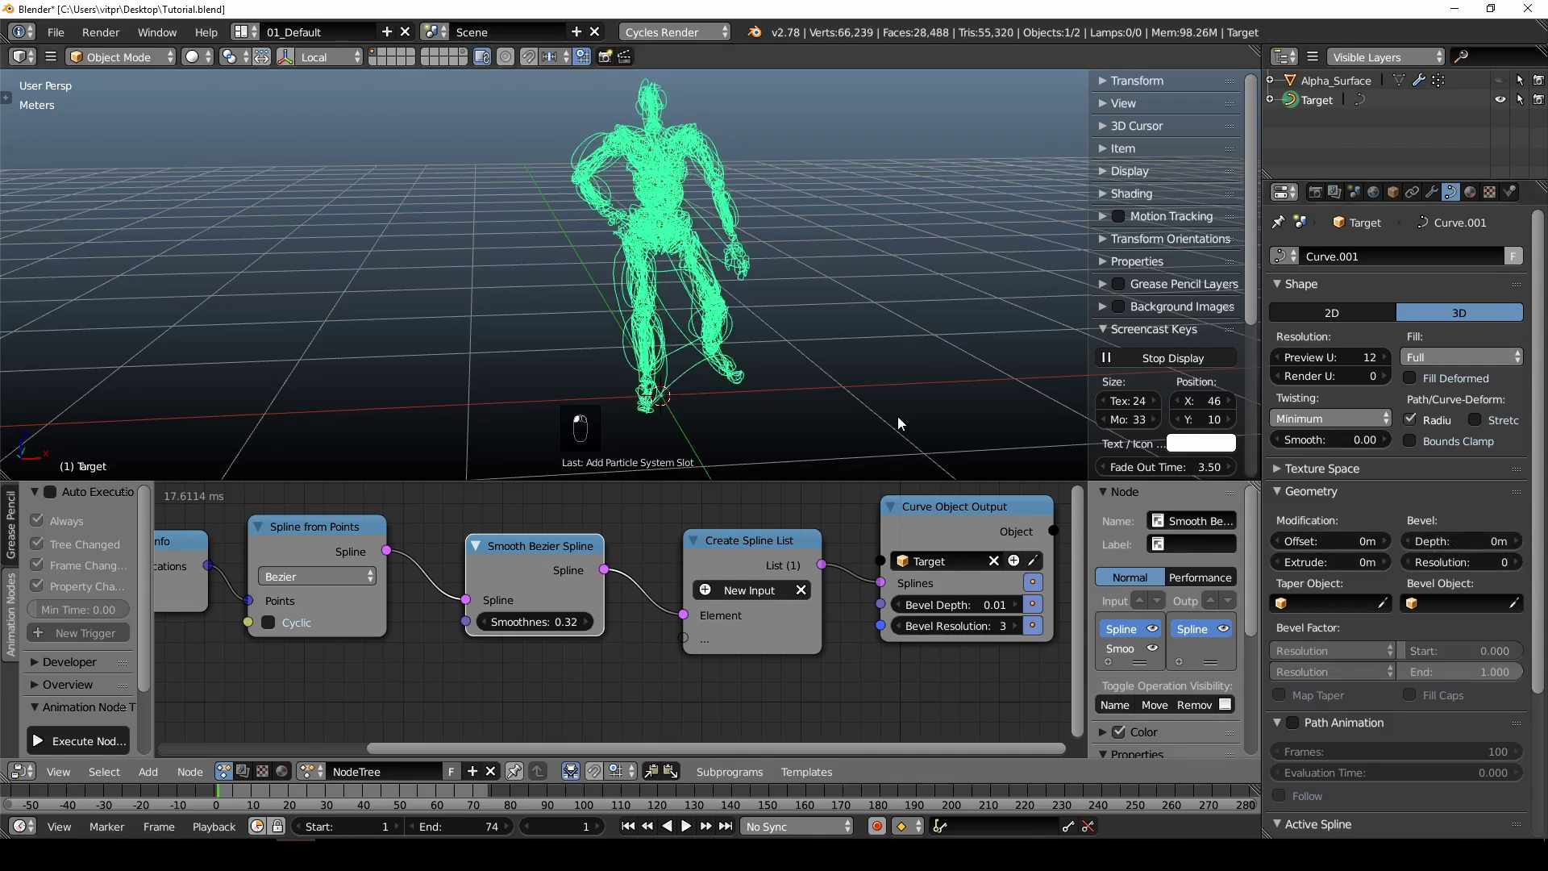
{"action": "middle_click_drag", "start_coordinate": [800, 388], "coordinate": [538, 316]}
{"action": "key", "text": "a"}
{"action": "key", "text": "shift+a"}
{"action": "mouse_move", "coordinate": [539, 306]}
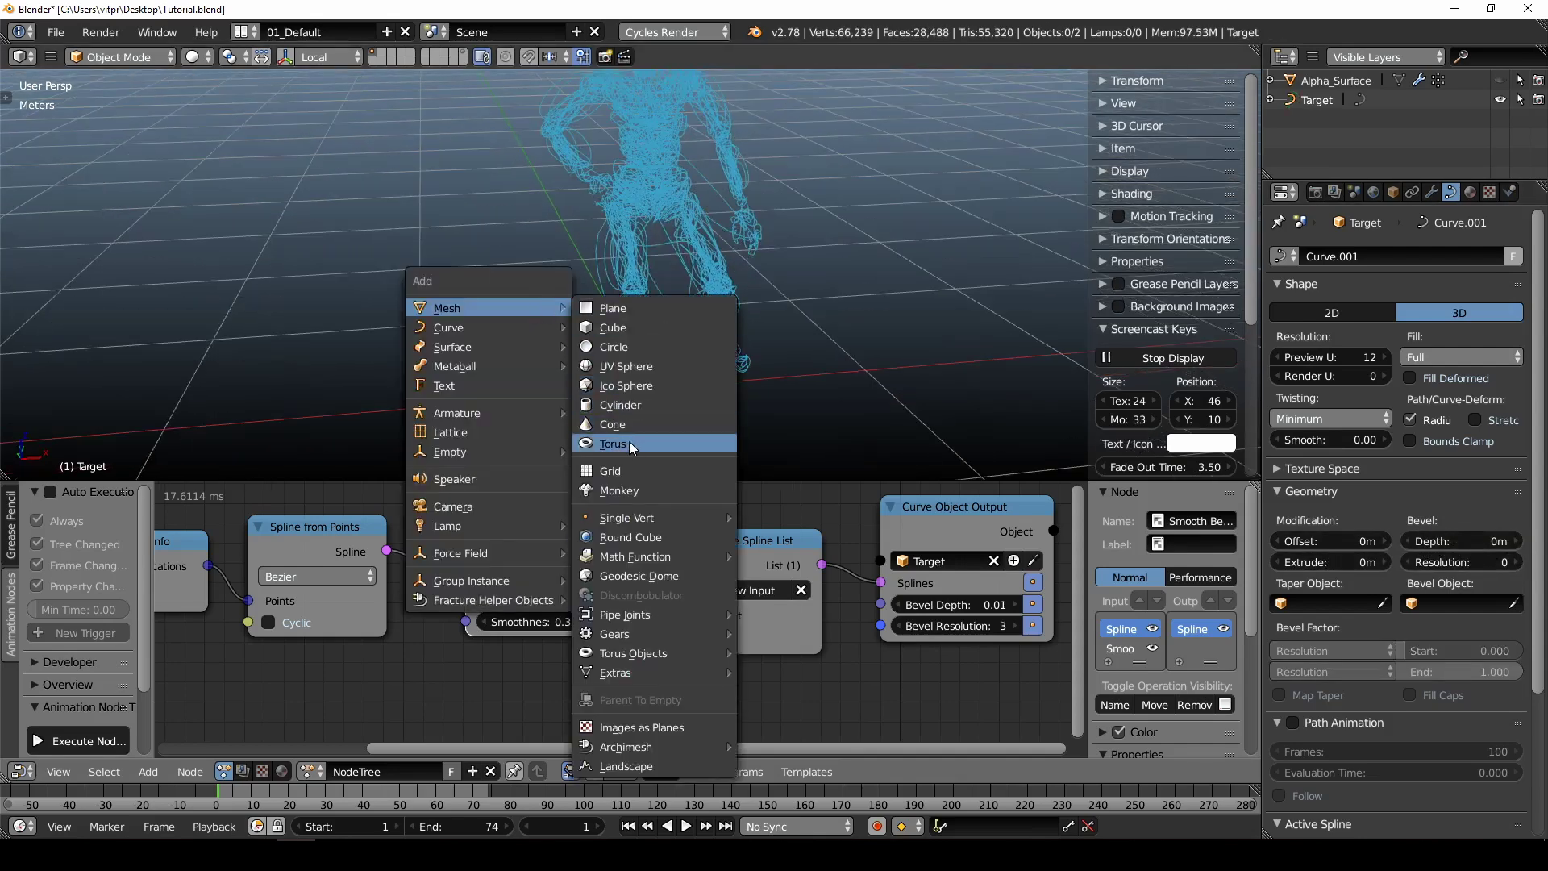
- Add a cube and scale it down to a tiny size
{"action": "left_click", "coordinate": [645, 329]}
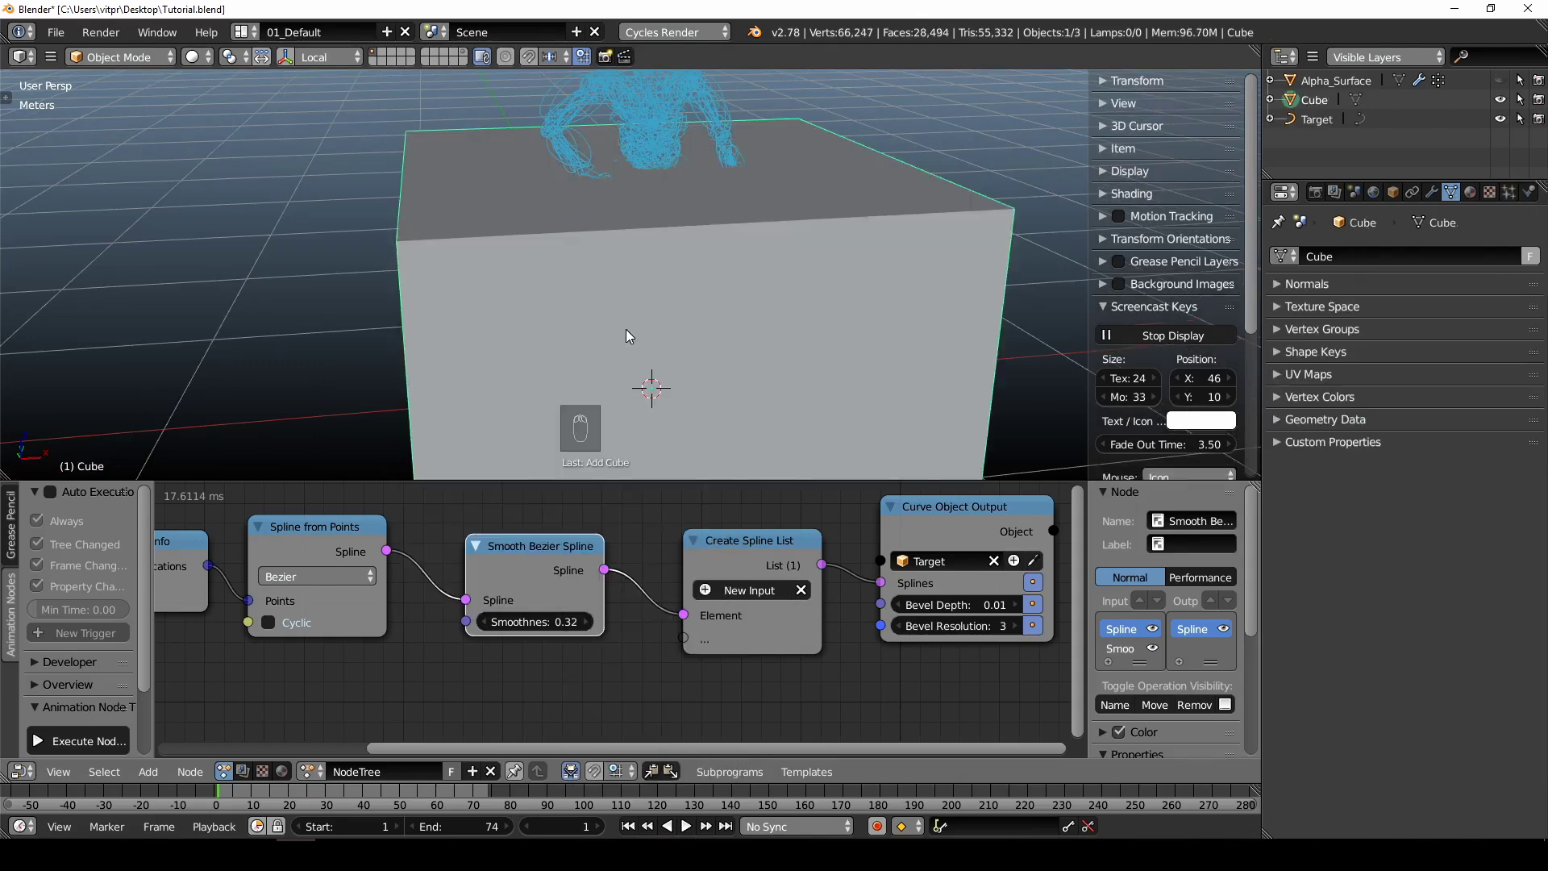
{"action": "middle_click_drag", "start_coordinate": [646, 329], "coordinate": [784, 330]}
{"action": "key", "text": "s"}
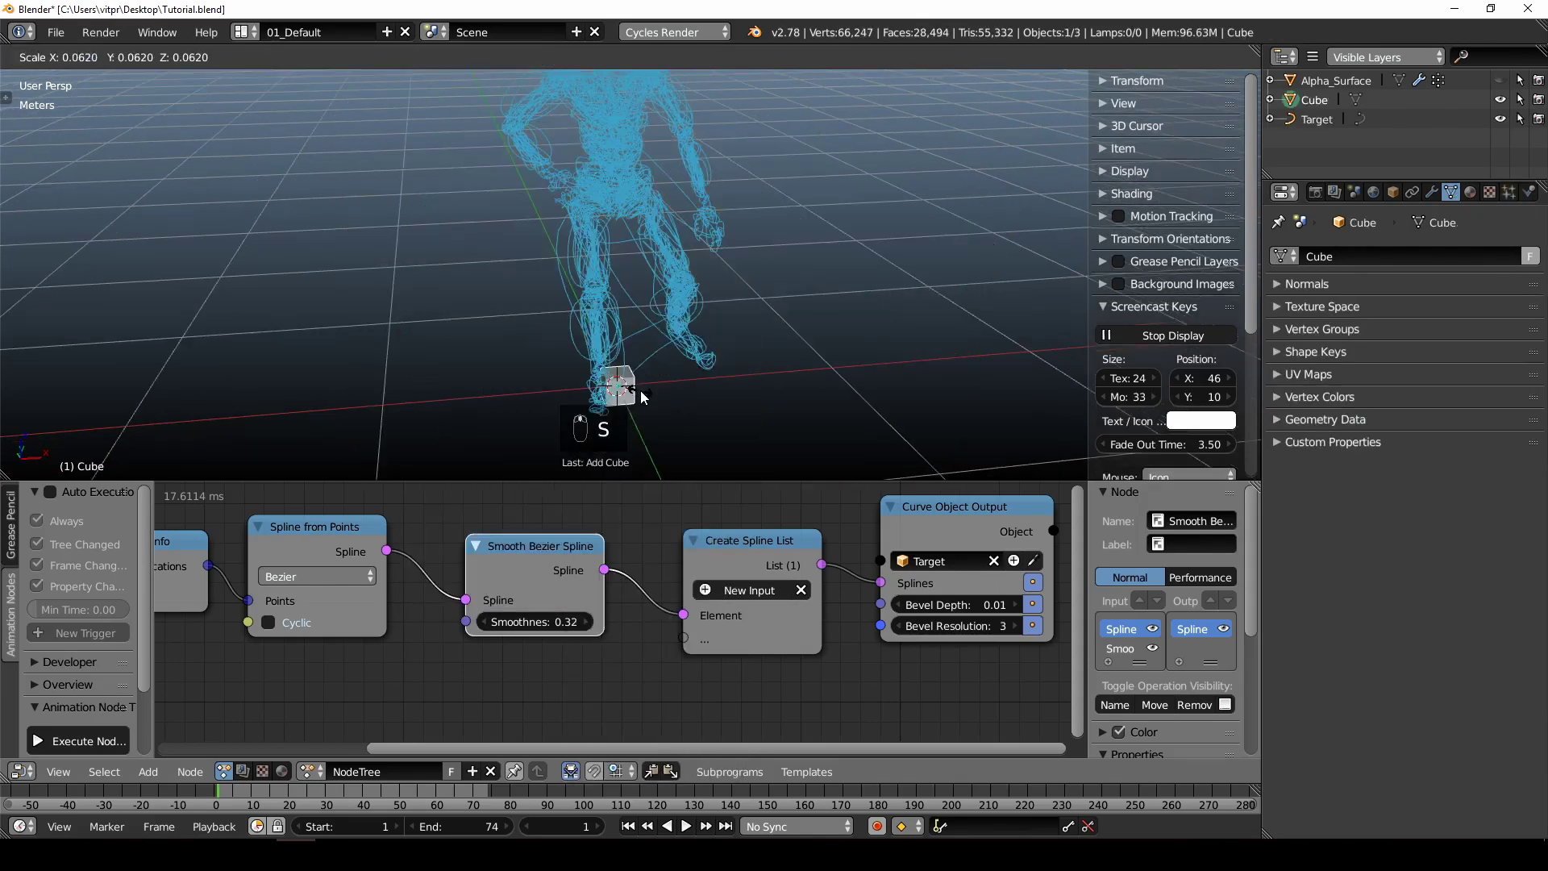
{"action": "left_click", "coordinate": [633, 375]}
- Give the cube a Curve modifier that deforms it along the Target object
{"action": "left_click", "coordinate": [1432, 193]}
{"action": "left_click", "coordinate": [1323, 258]}
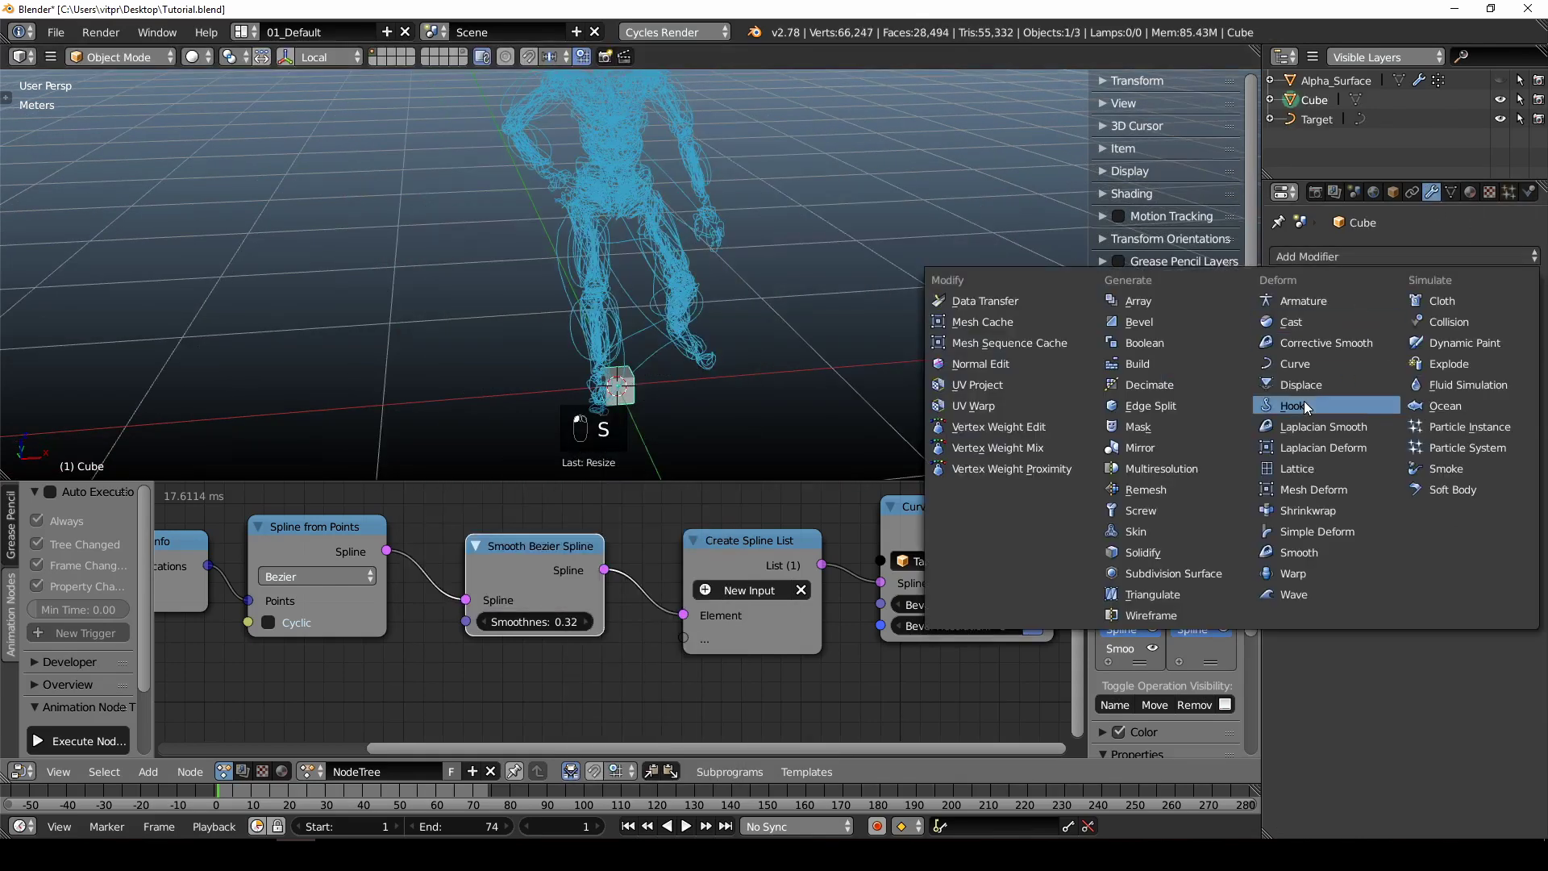
{"action": "left_click", "coordinate": [1326, 365]}
{"action": "left_click", "coordinate": [1340, 415]}
{"action": "left_click", "coordinate": [1322, 433]}
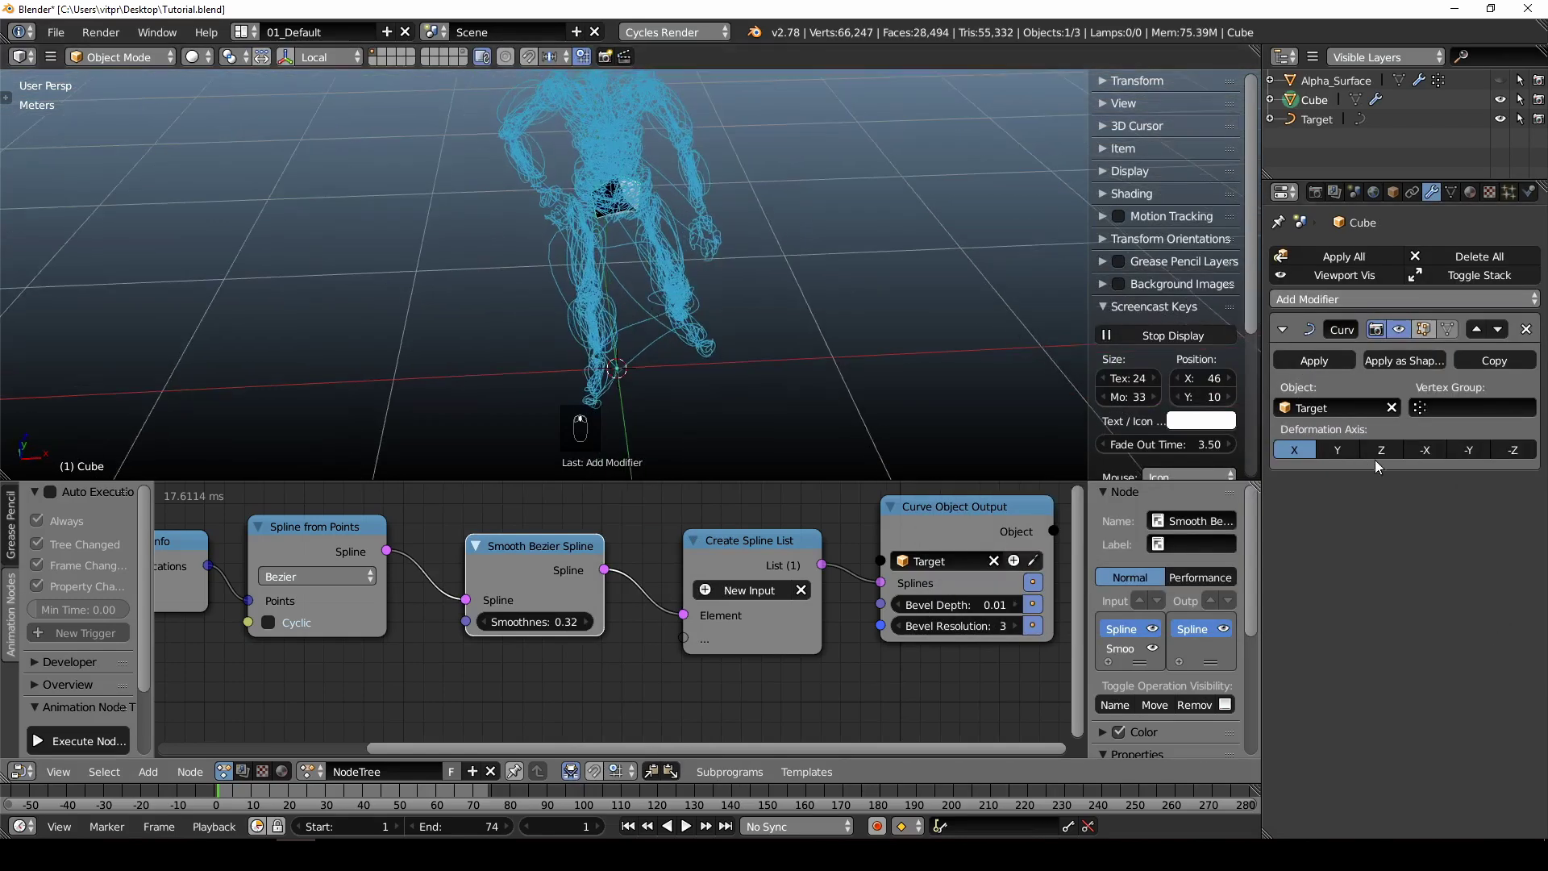
- Shrink the cube's geometry in Edit Mode and move it along X on the curve
{"action": "key", "text": "g"}
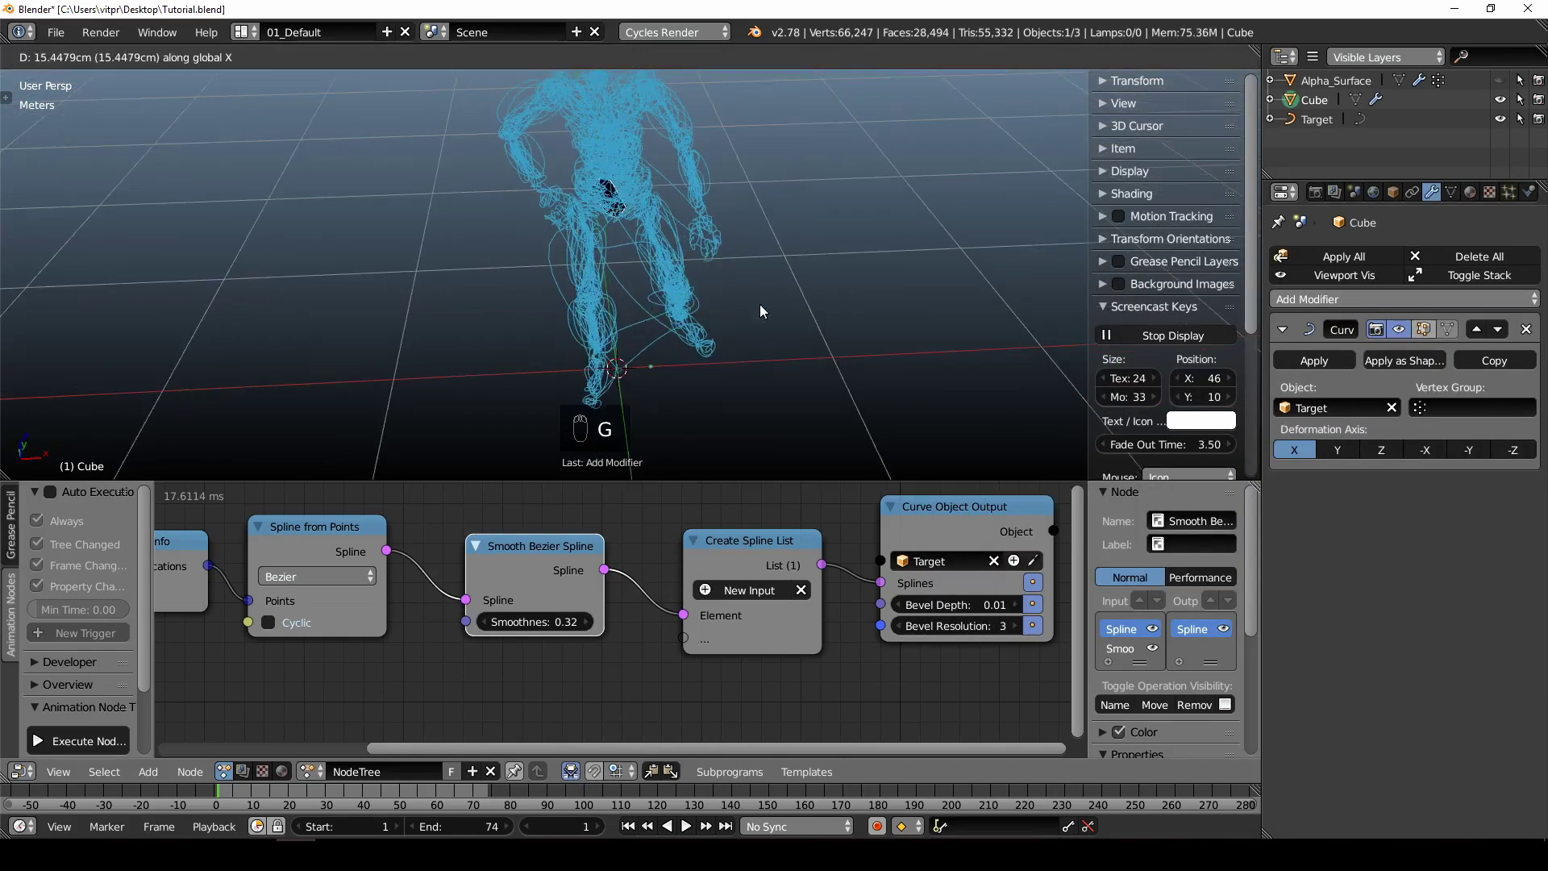
{"action": "key", "text": "x"}
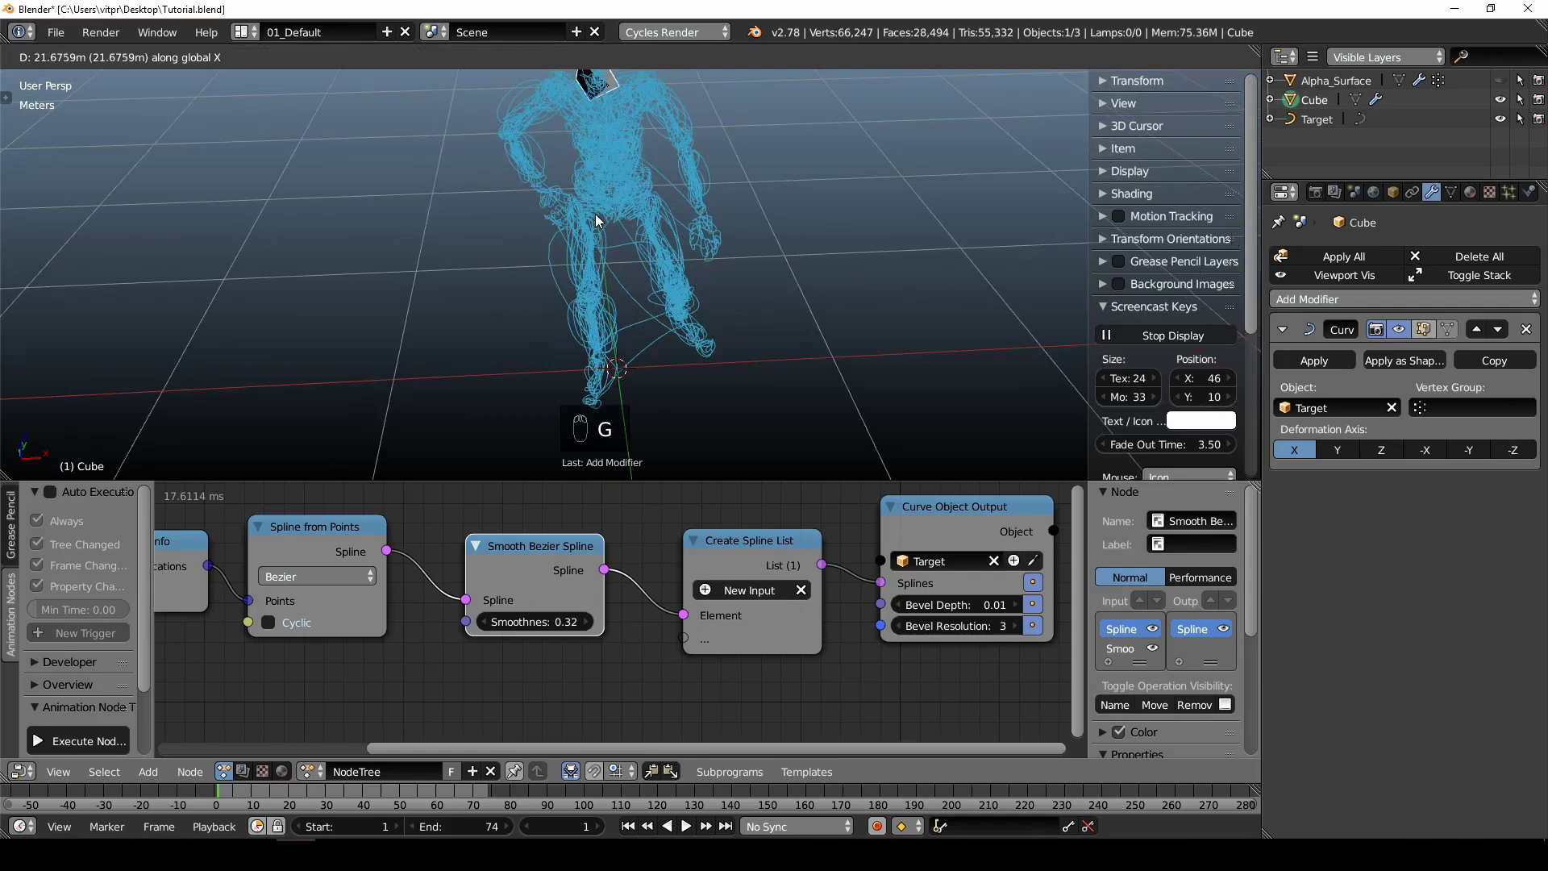
{"action": "right_click", "coordinate": [830, 212]}
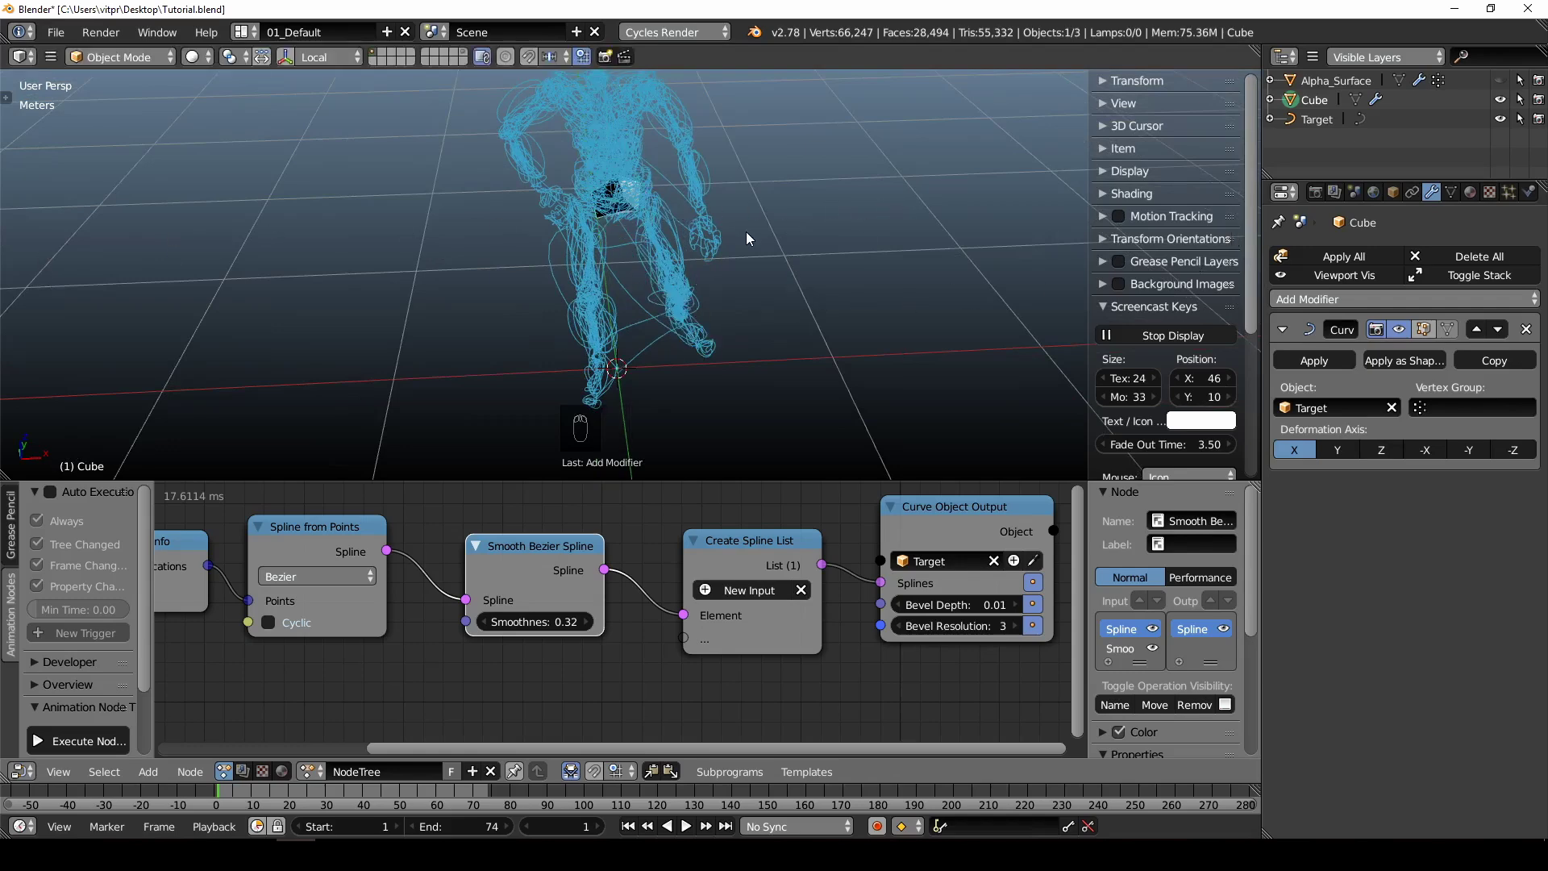
{"action": "key", "text": "Tab"}
{"action": "key", "text": "s"}
{"action": "left_click", "coordinate": [683, 333]}
{"action": "key", "text": "Tab"}
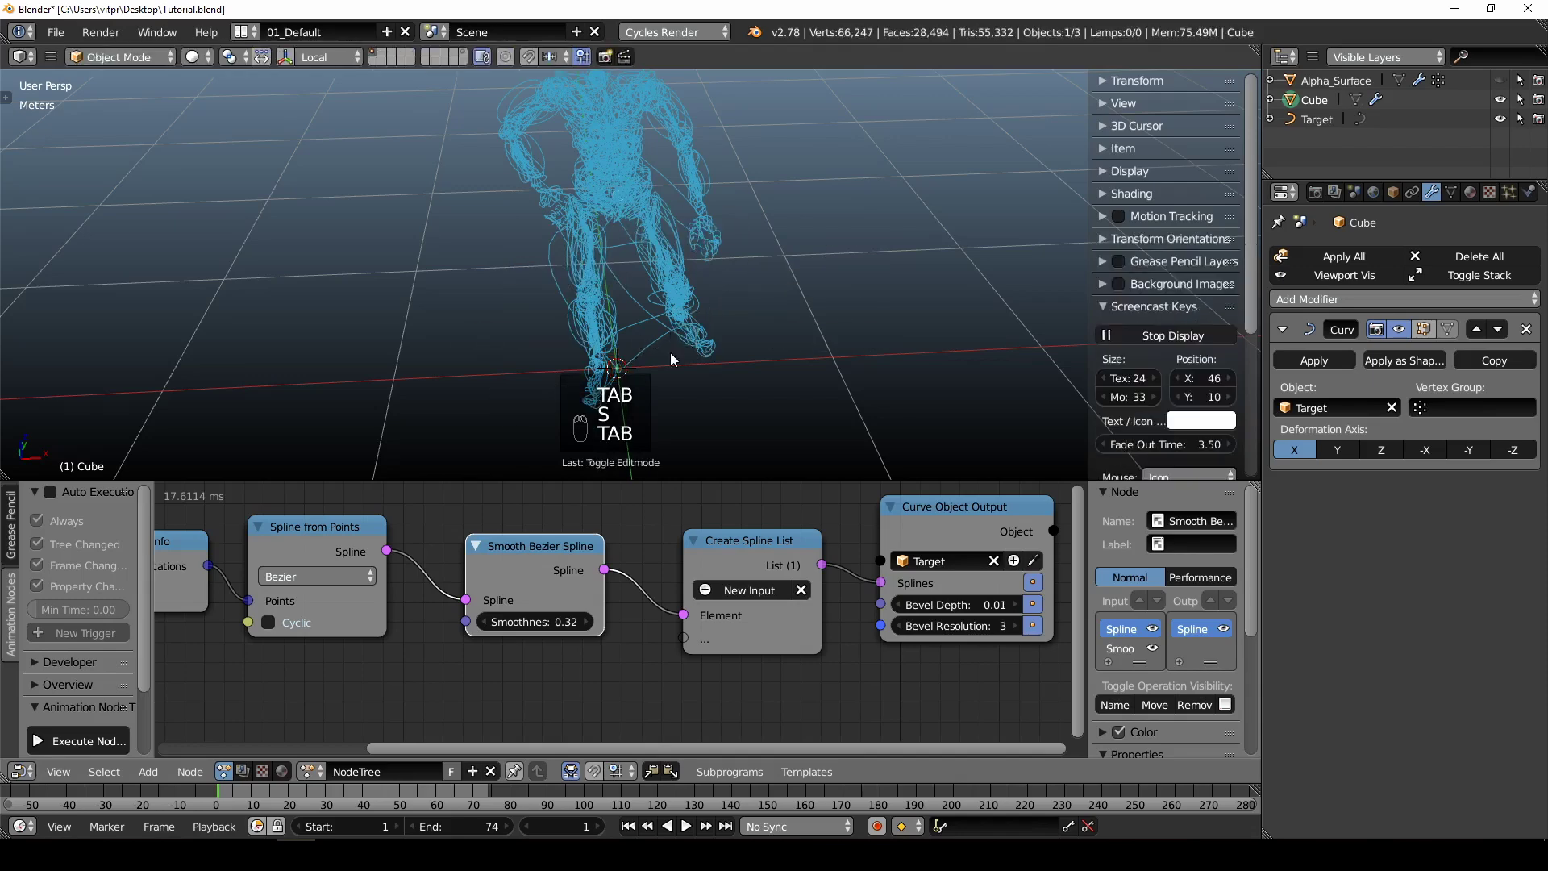
{"action": "key", "text": "g"}
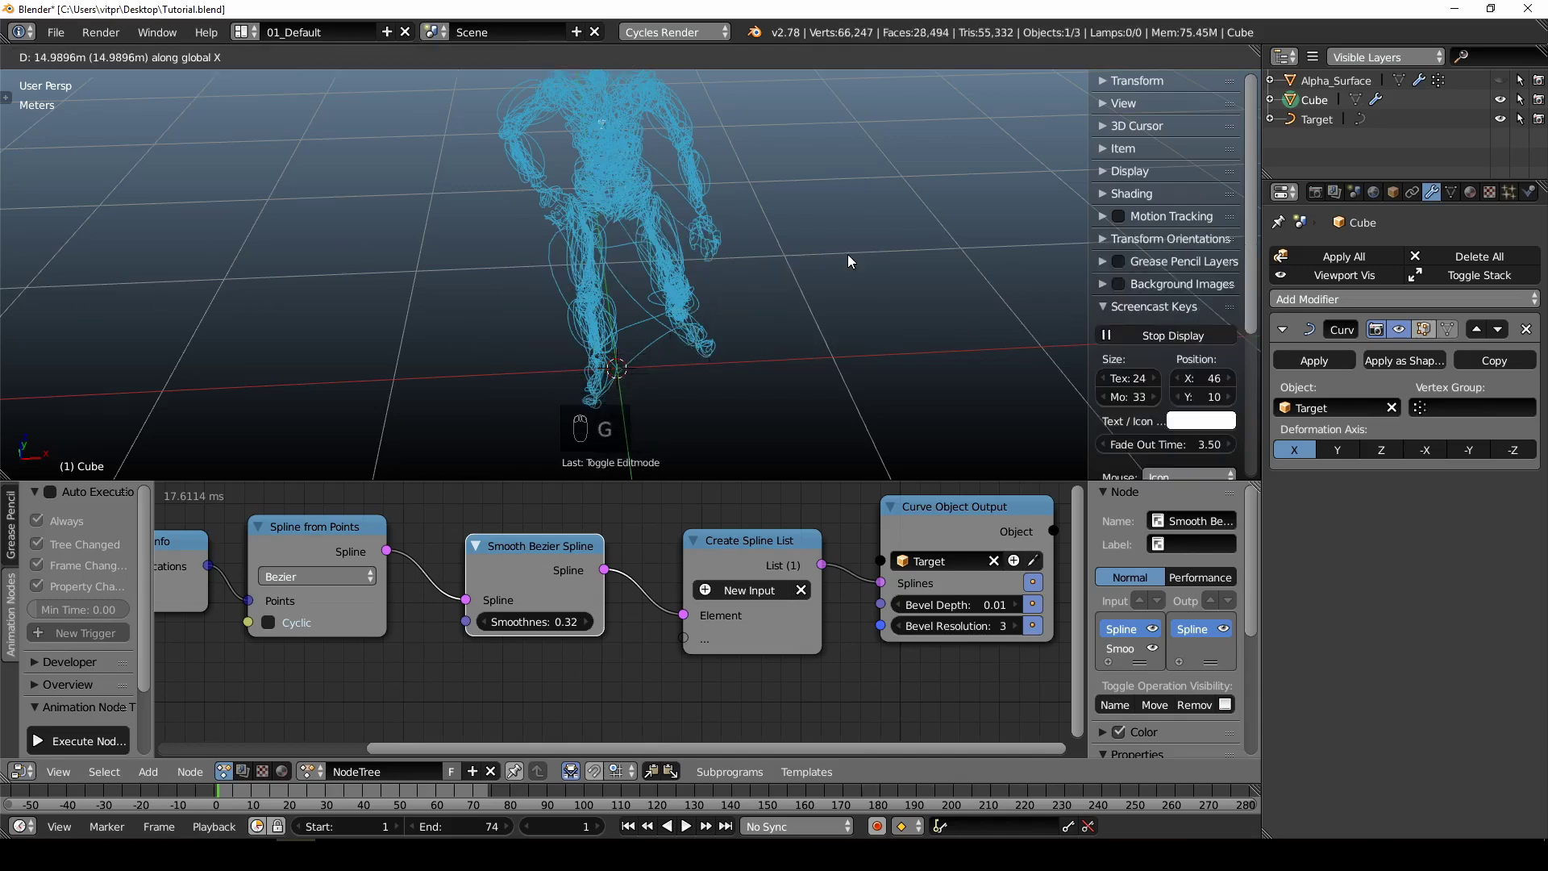
{"action": "left_click", "coordinate": [778, 298]}
{"action": "middle_click_drag", "start_coordinate": [778, 296], "coordinate": [661, 297]}
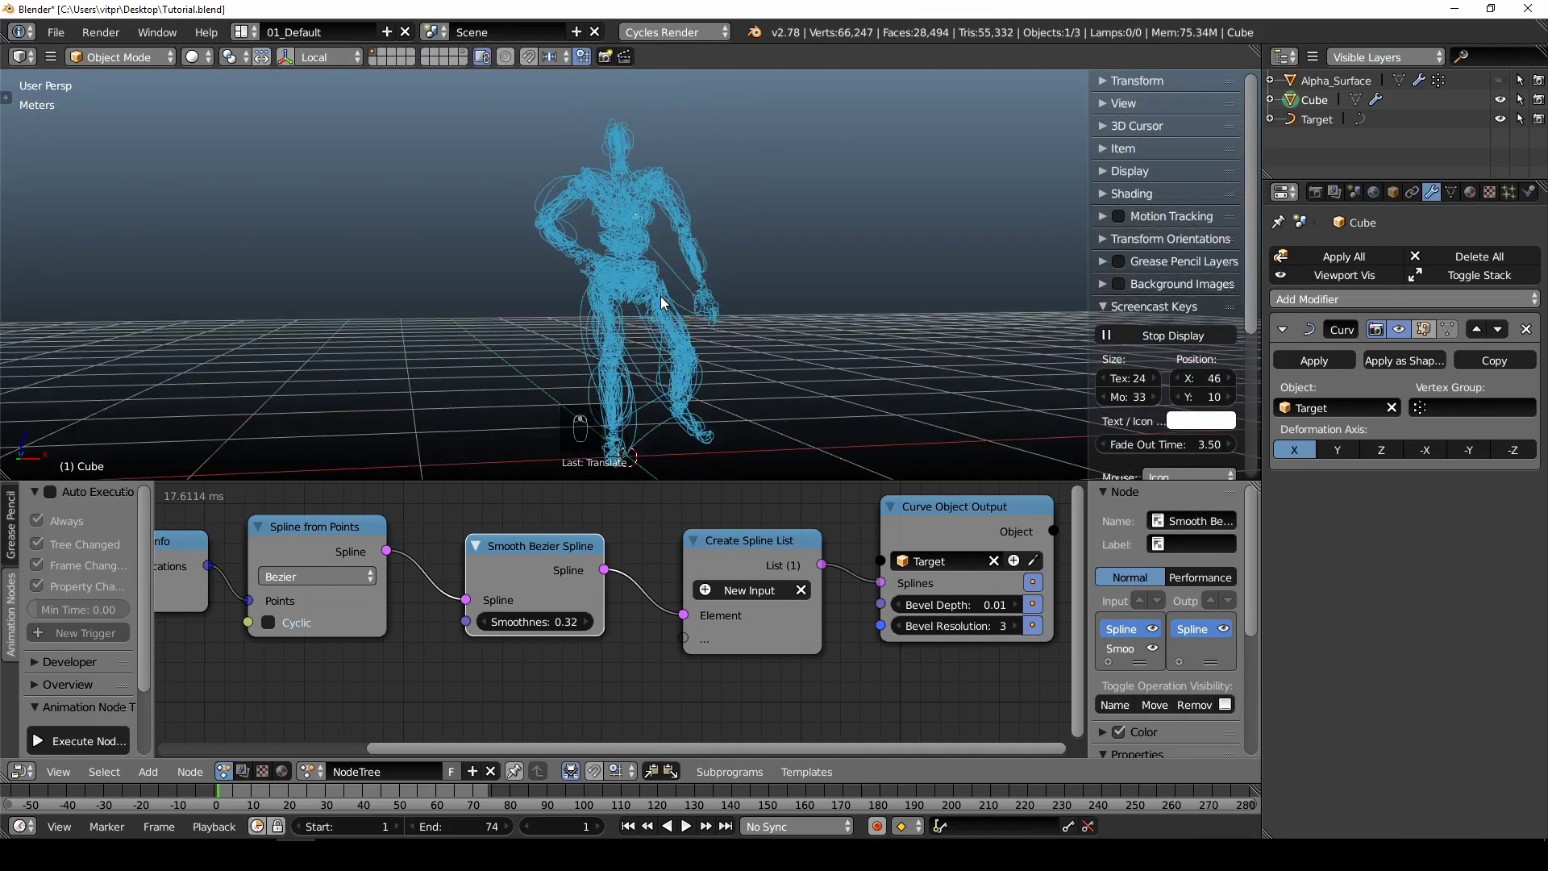